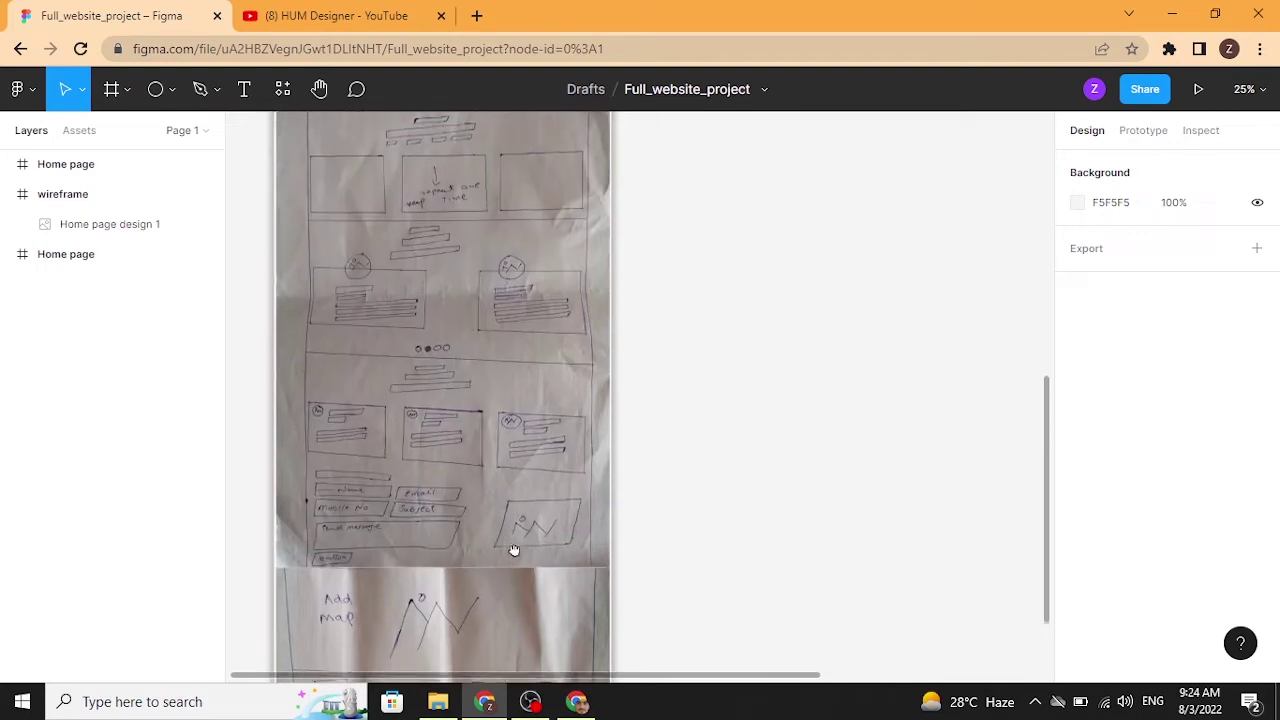
# Examine the hand-drawn wireframe from header to contact section alongside the empty Home page frame.
pyautogui.scroll(8, 522, 474)
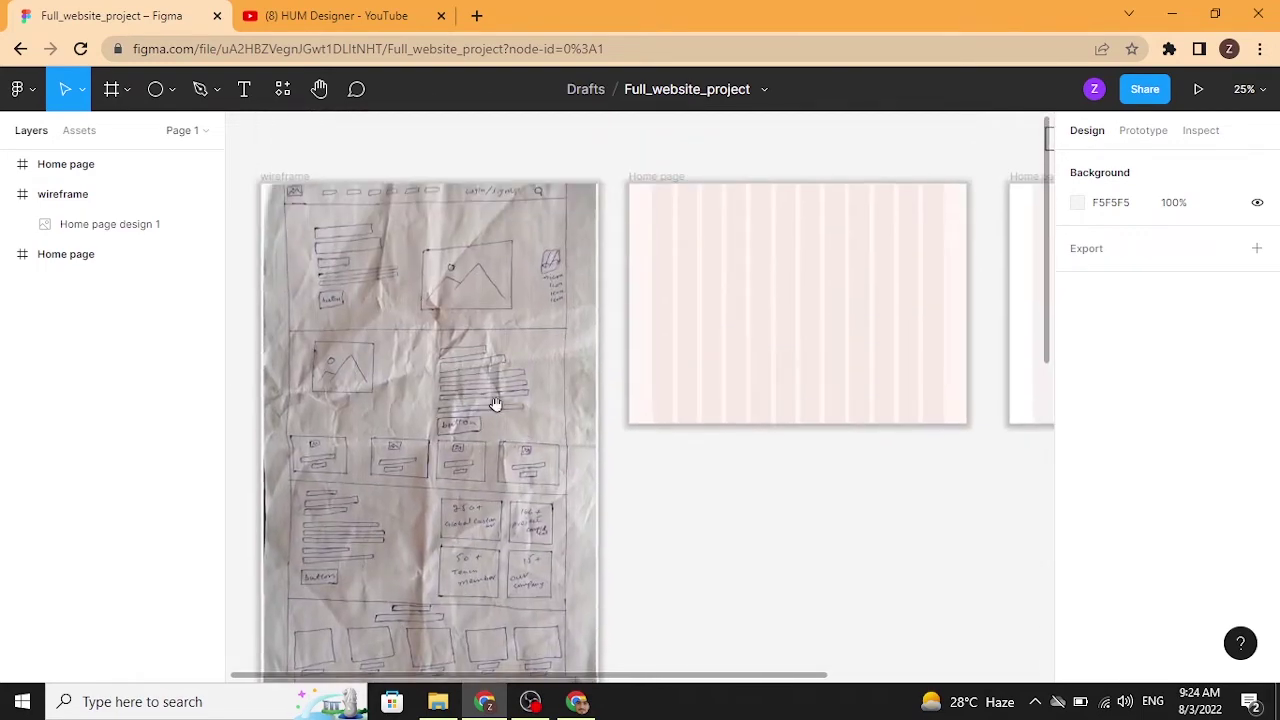
pyautogui.click(665, 362)
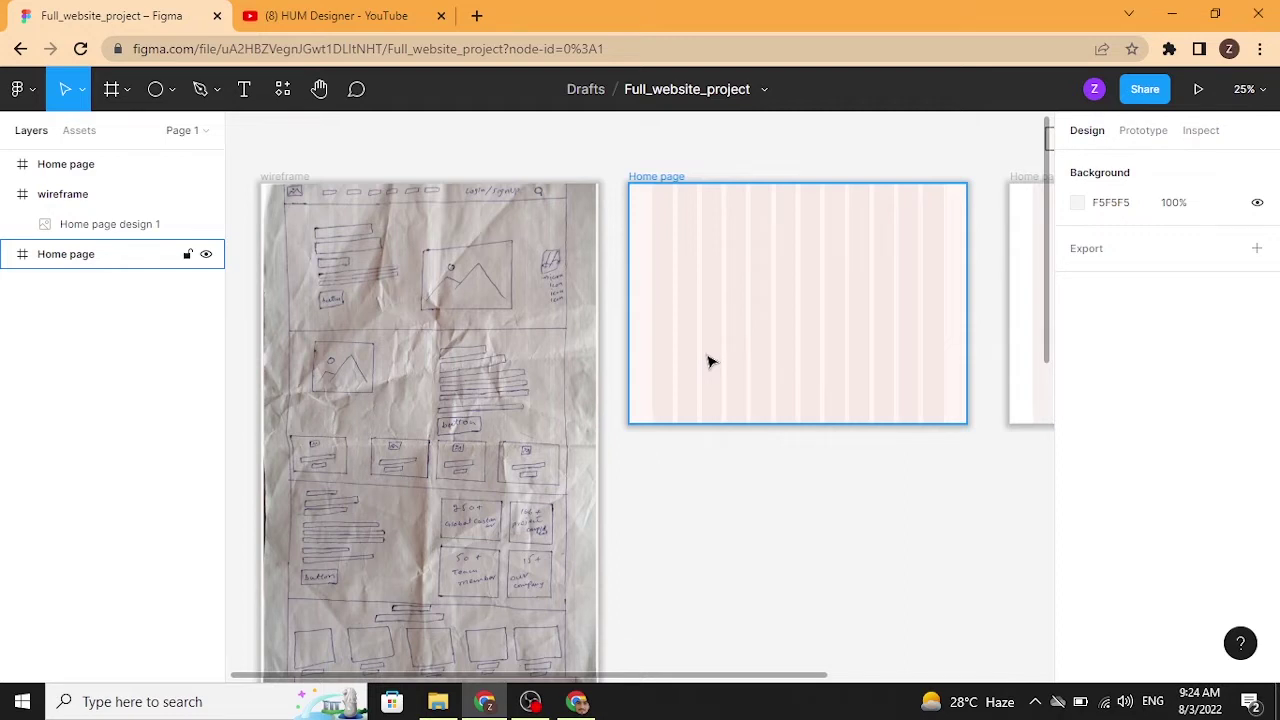
pyautogui.click(531, 326)
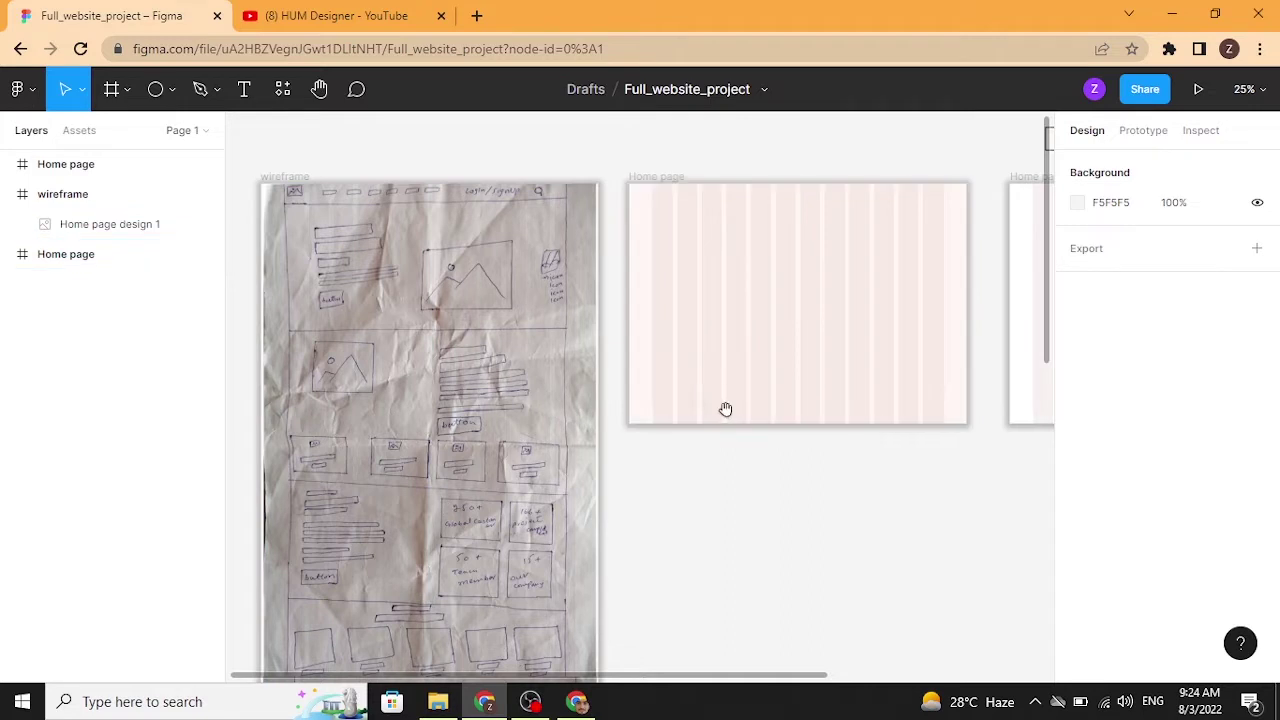
pyautogui.moveTo(726, 409); pyautogui.dragTo(595, 413)
pyautogui.hscroll(-8, 595, 413)
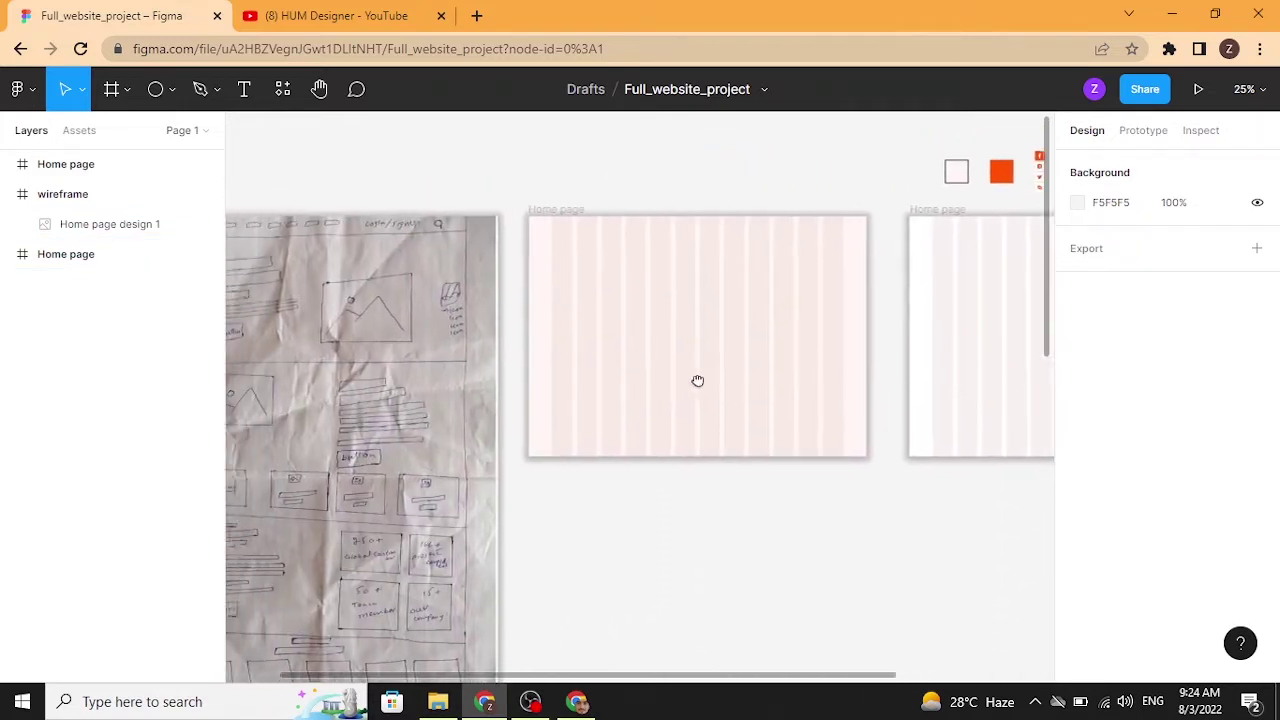
pyautogui.moveTo(722, 359); pyautogui.dragTo(731, 320)
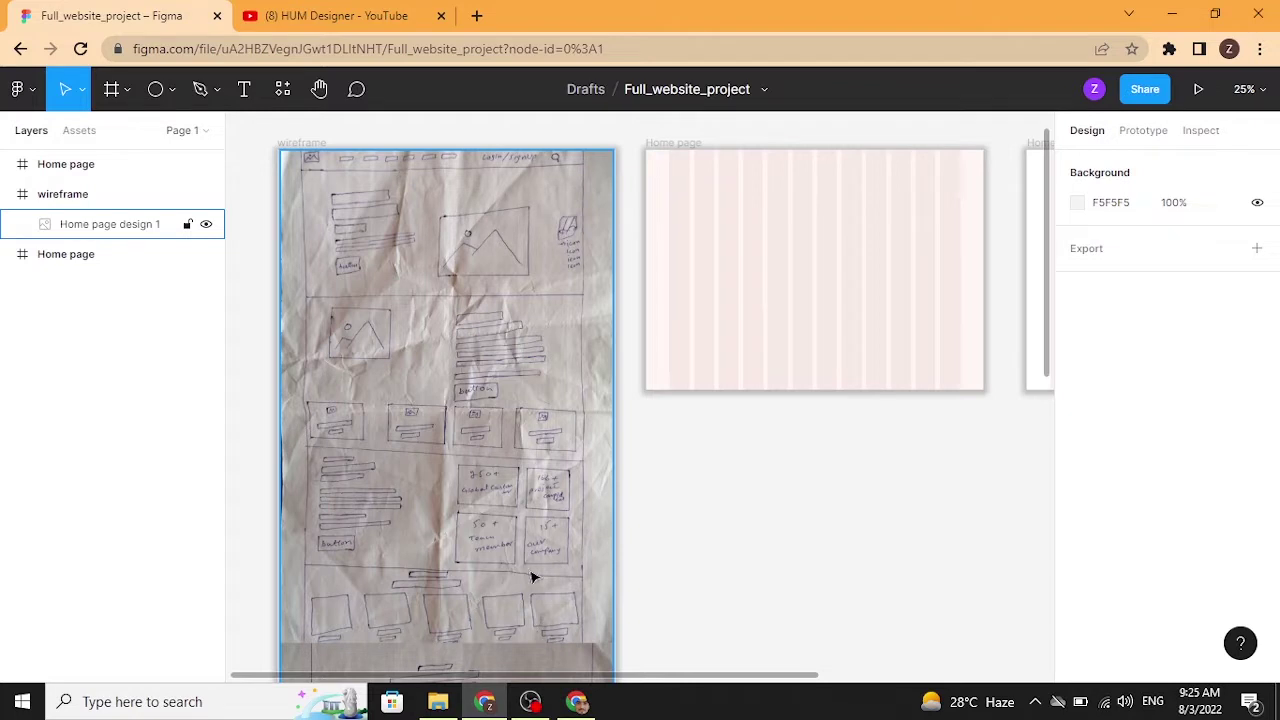
pyautogui.scroll(-3, 674, 560)
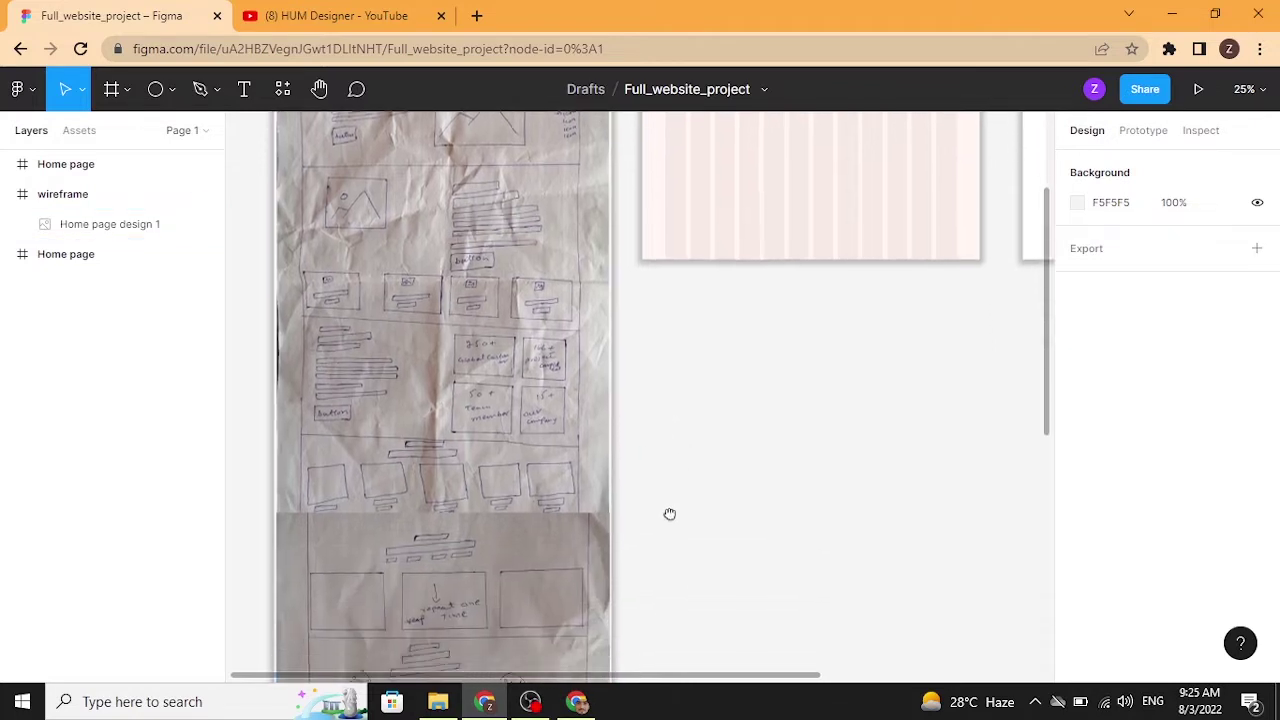
pyautogui.moveTo(669, 514); pyautogui.dragTo(667, 382)
pyautogui.scroll(8, 660, 420)
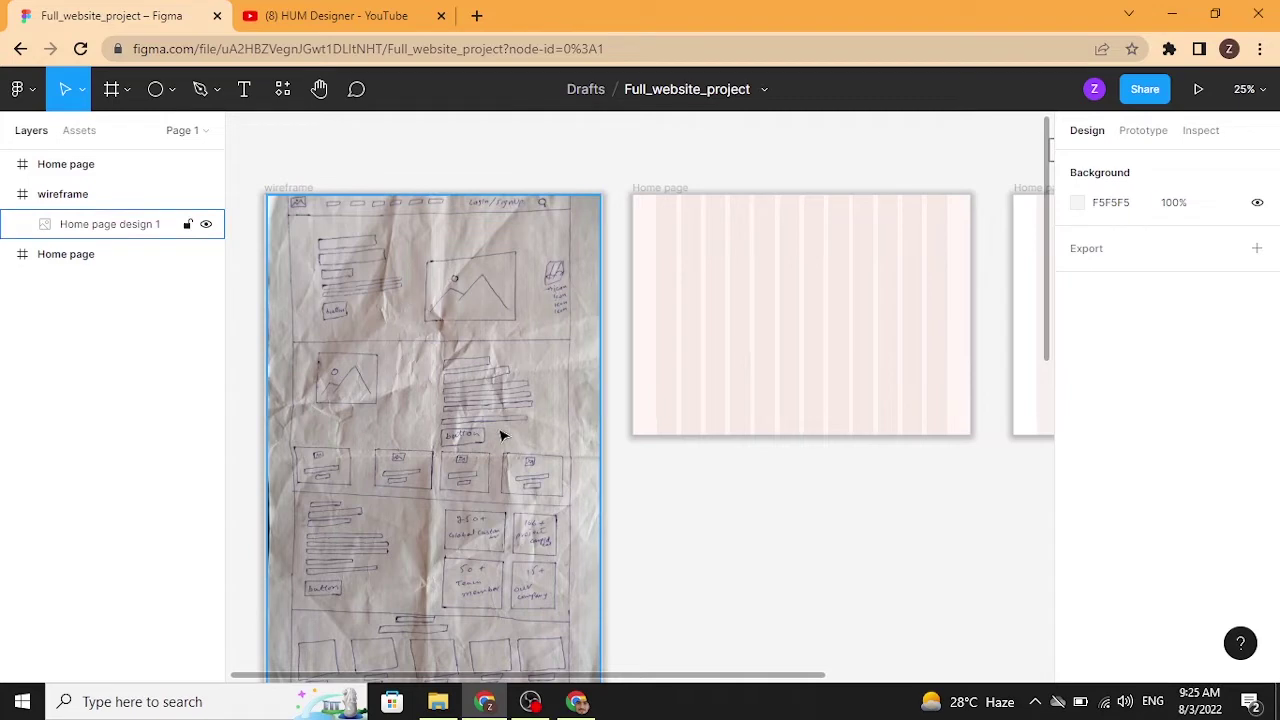
# Switch to YouTube and look through the created playlists of the HUM Designer channel.
pyautogui.click(336, 15)
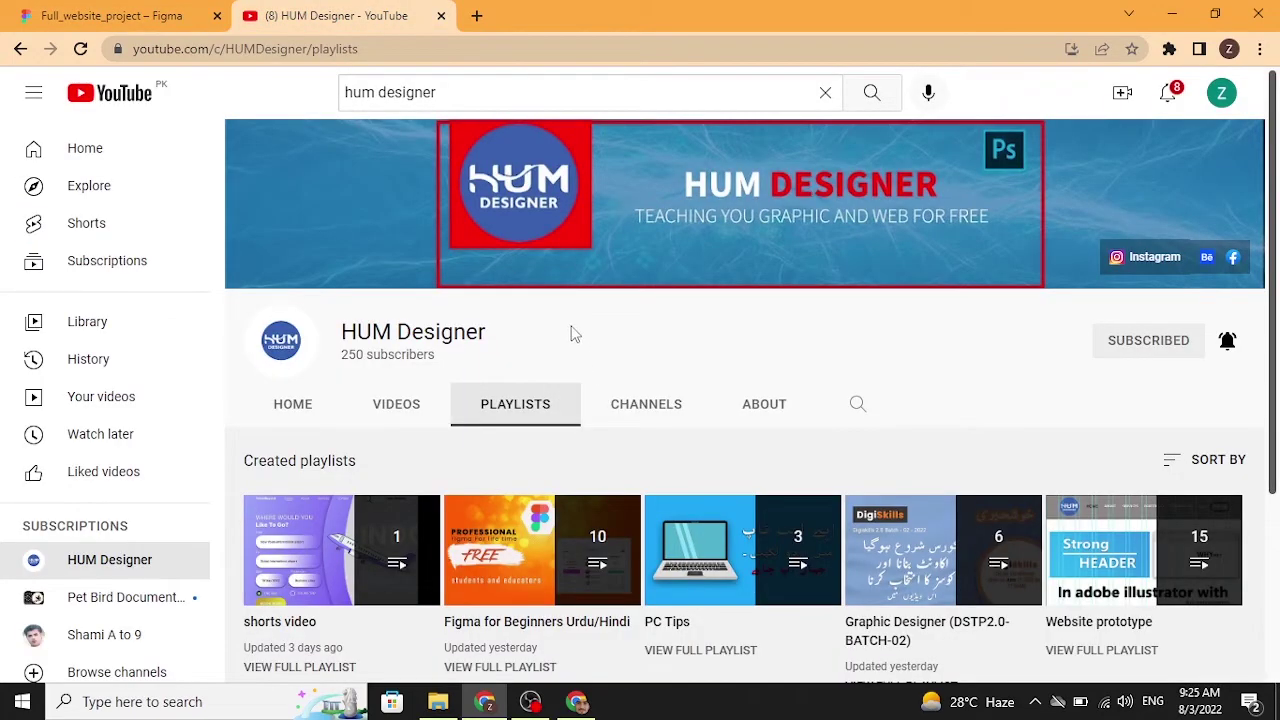
pyautogui.scroll(-1, 826, 277)
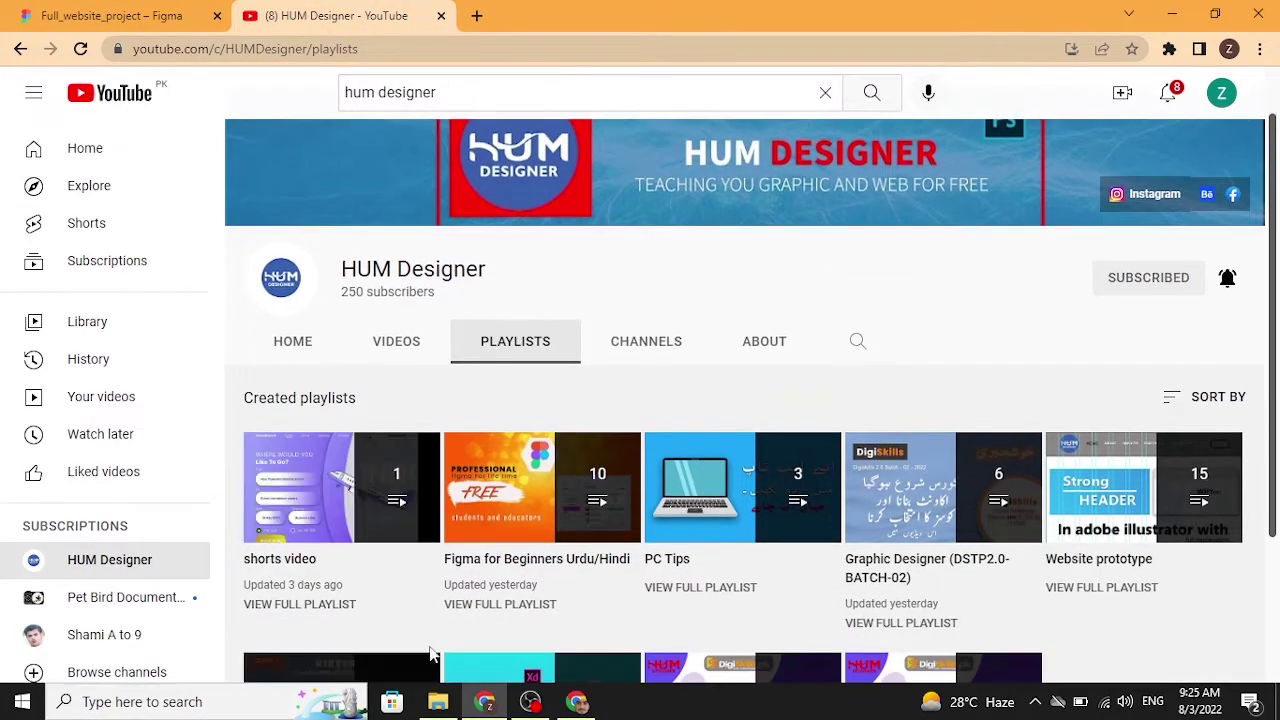
pyautogui.scroll(-1, 583, 588)
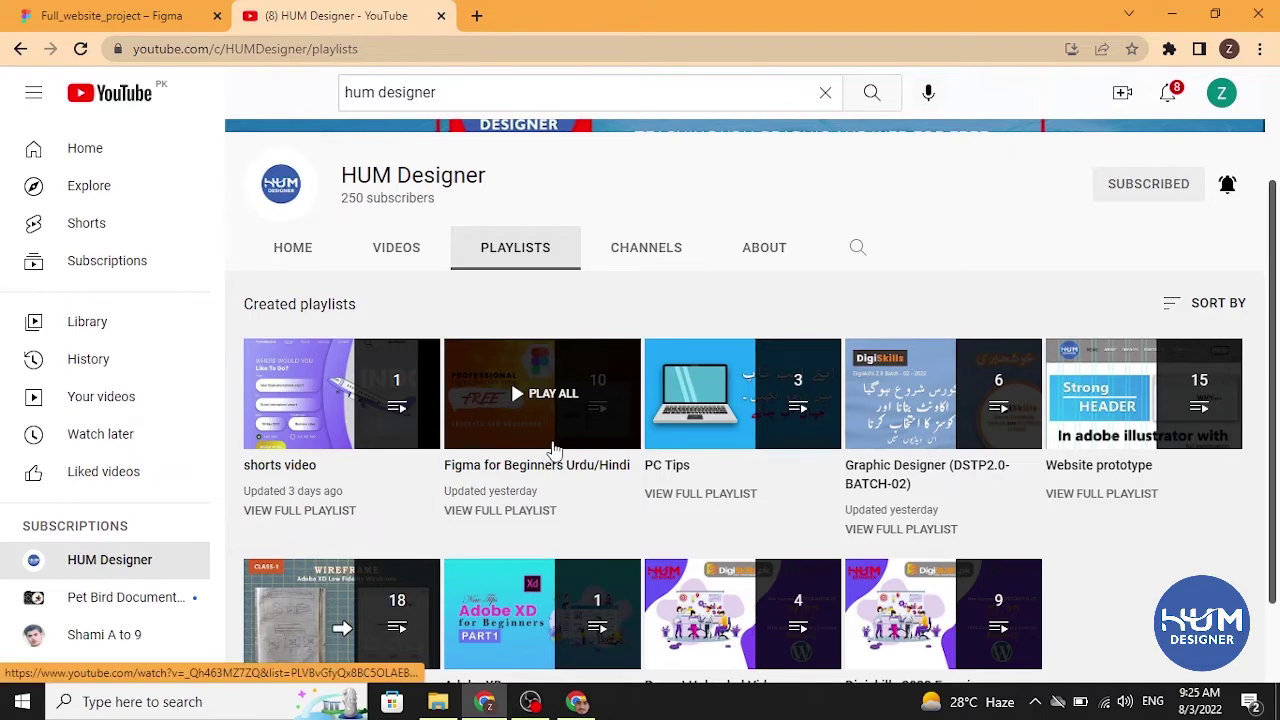
pyautogui.scroll(-1, 575, 492)
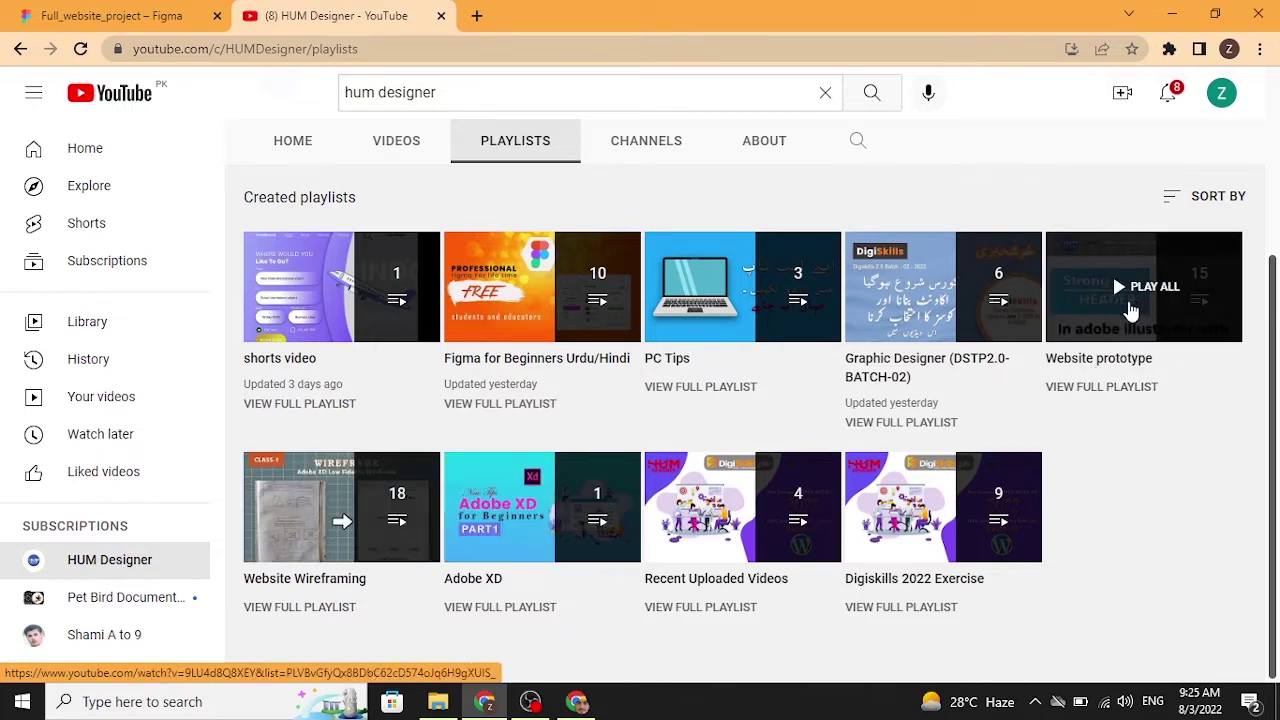
# Return to the Figma file and examine the wireframe's navigation bar and hero section up close.
pyautogui.click(115, 15)
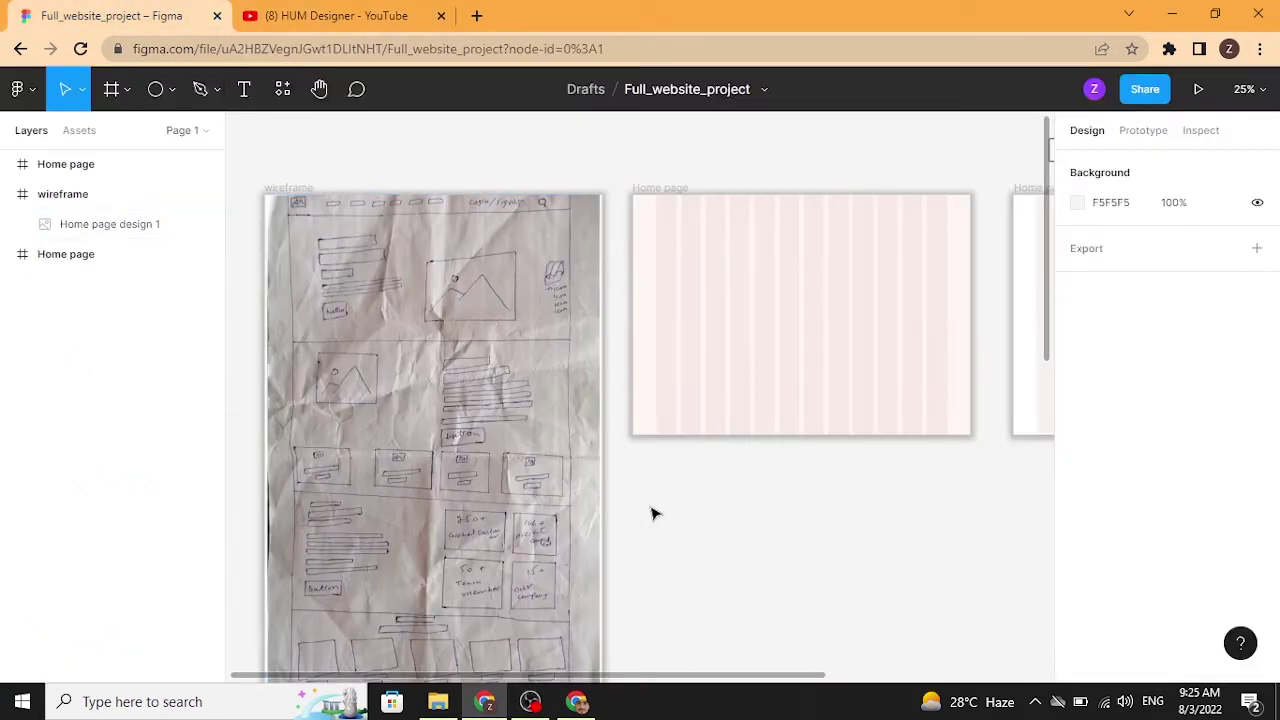
pyautogui.scroll(5, 652, 509)
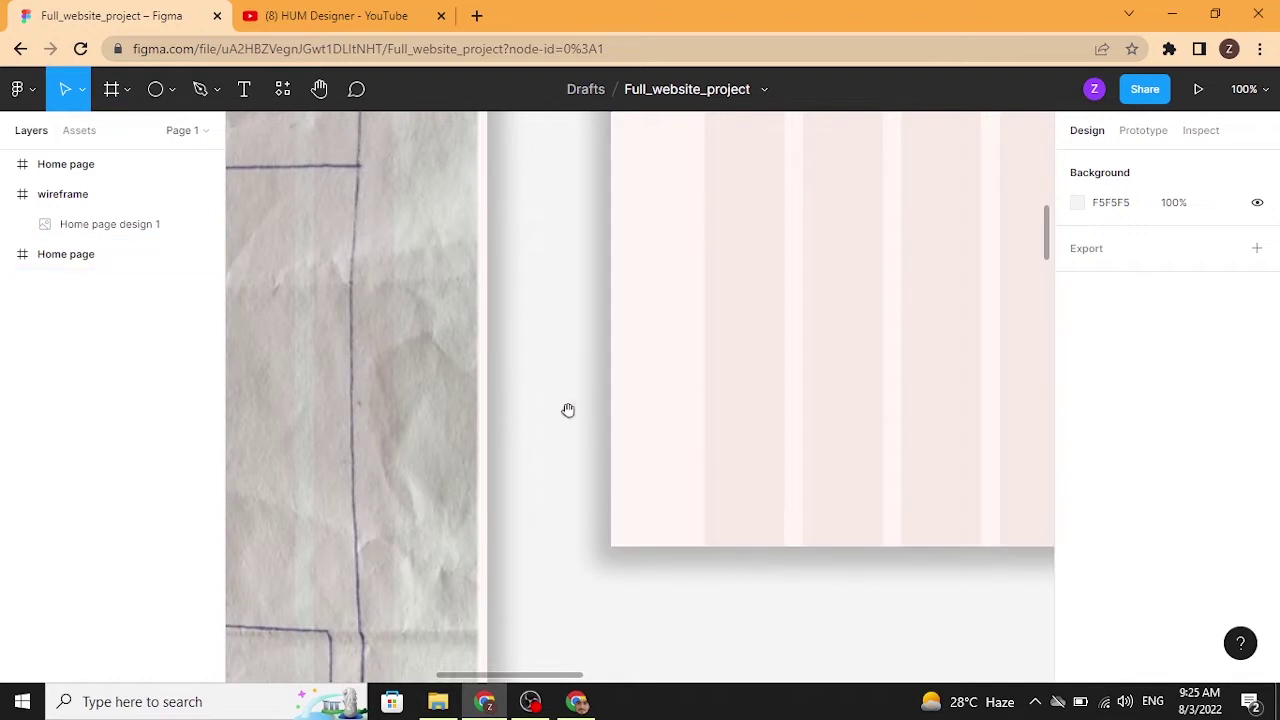
pyautogui.moveTo(569, 409); pyautogui.dragTo(947, 561)
pyautogui.scroll(5, 947, 561)
pyautogui.hscroll(-3, 947, 561)
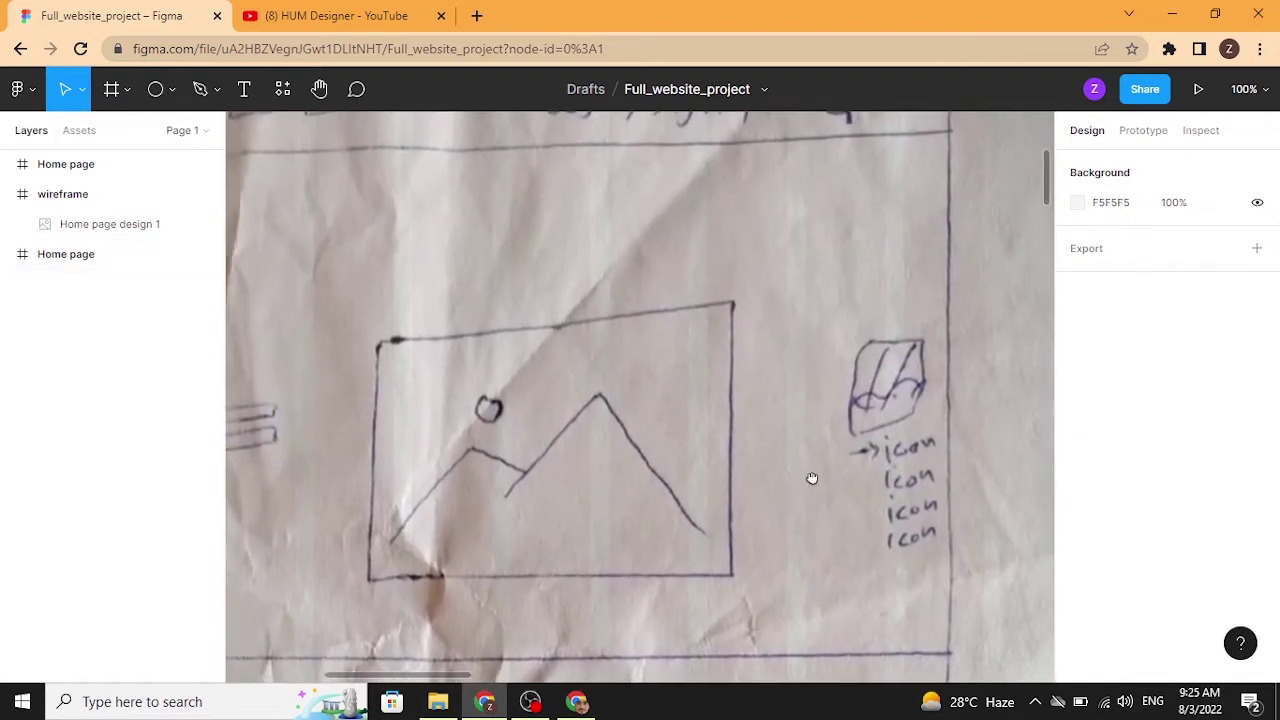
pyautogui.press('-')
pyautogui.scroll(-2, 829, 490)
pyautogui.hscroll(-3, 829, 490)
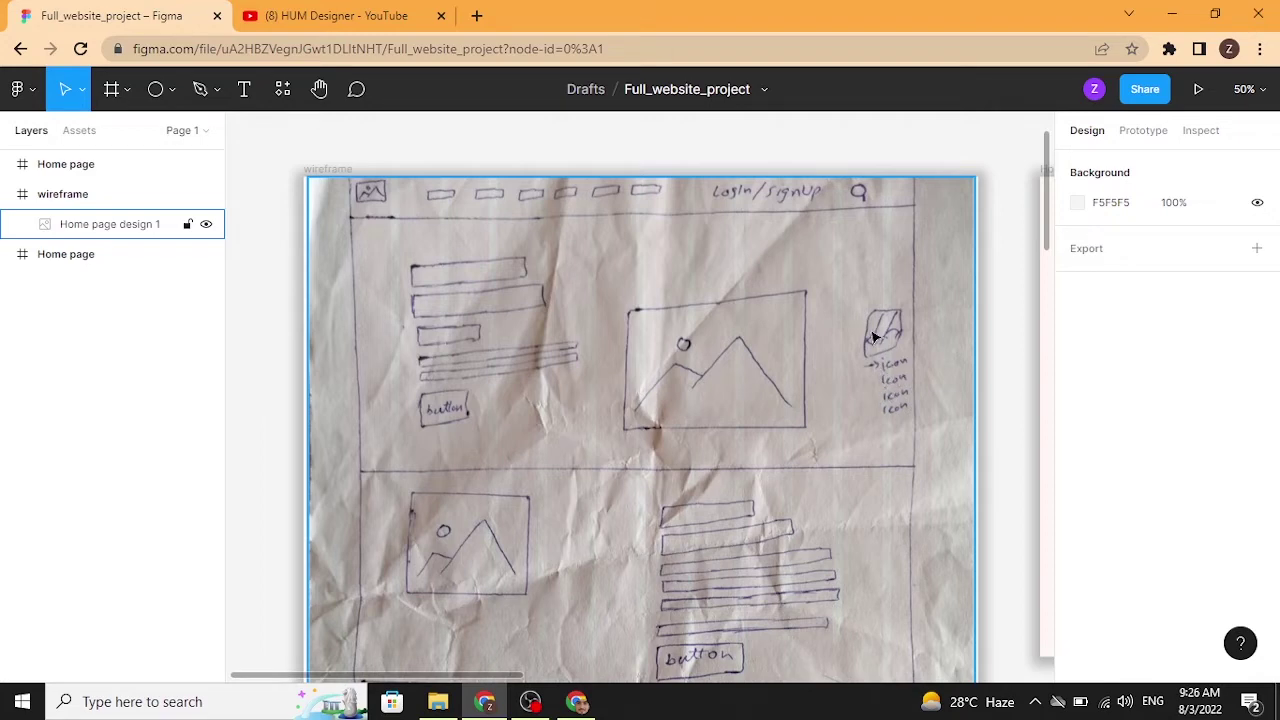
# Draw a 1440 × 151 rectangle across the full width of the Home page frame's upper edge.
pyautogui.moveTo(873, 337); pyautogui.dragTo(546, 346)
pyautogui.moveTo(963, 334); pyautogui.dragTo(722, 326)
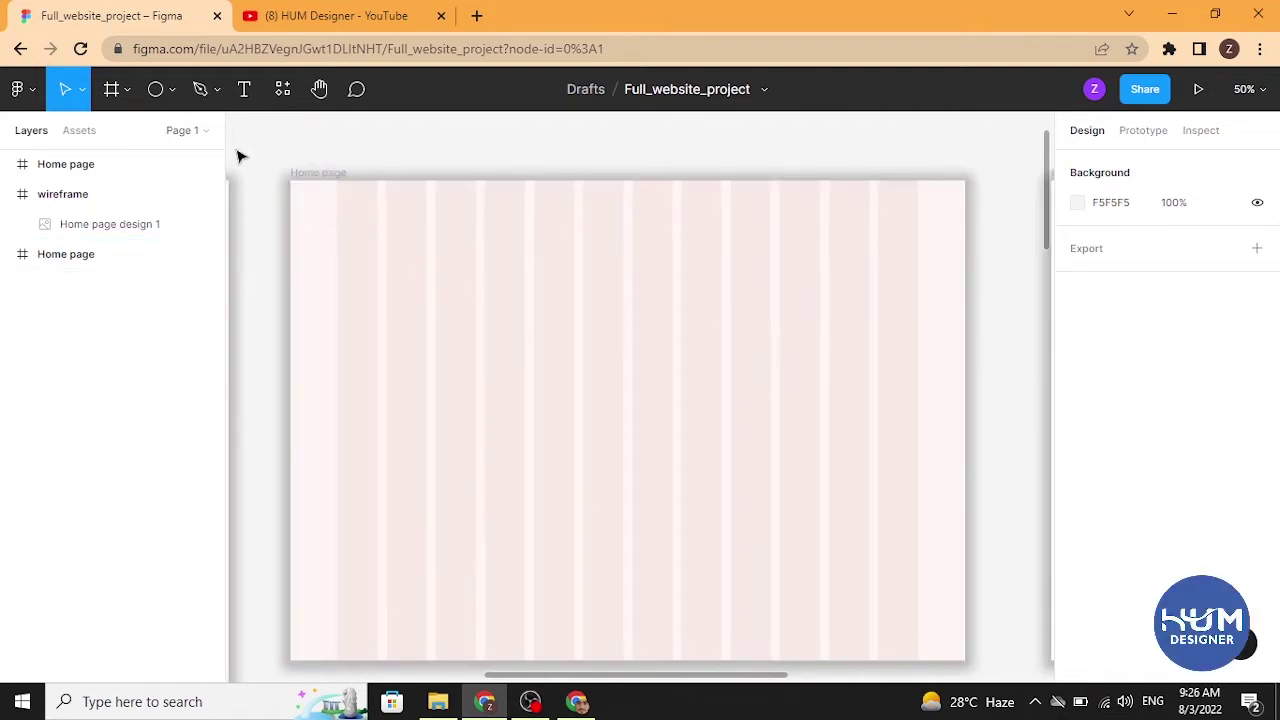
pyautogui.click(172, 90)
pyautogui.click(175, 140)
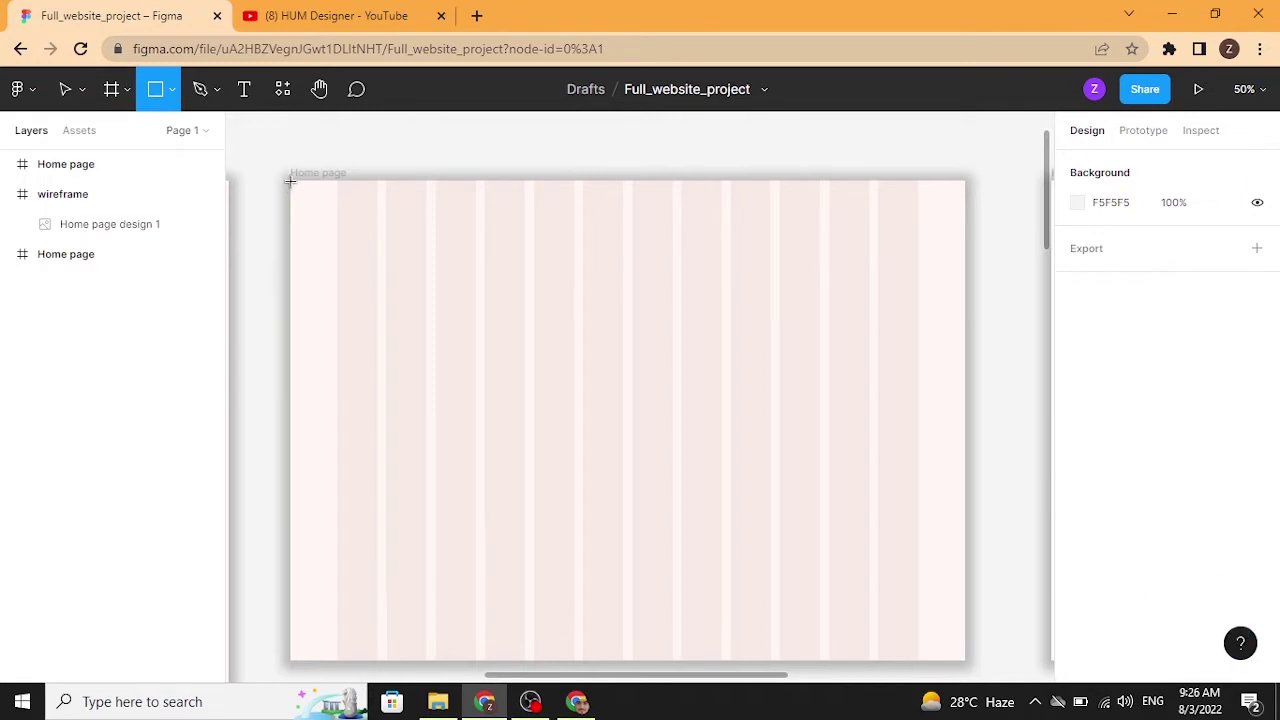
pyautogui.moveTo(290, 181)
pyautogui.mouseDown()
pyautogui.moveTo(312, 241)
pyautogui.moveTo(967, 251)
pyautogui.mouseUp()
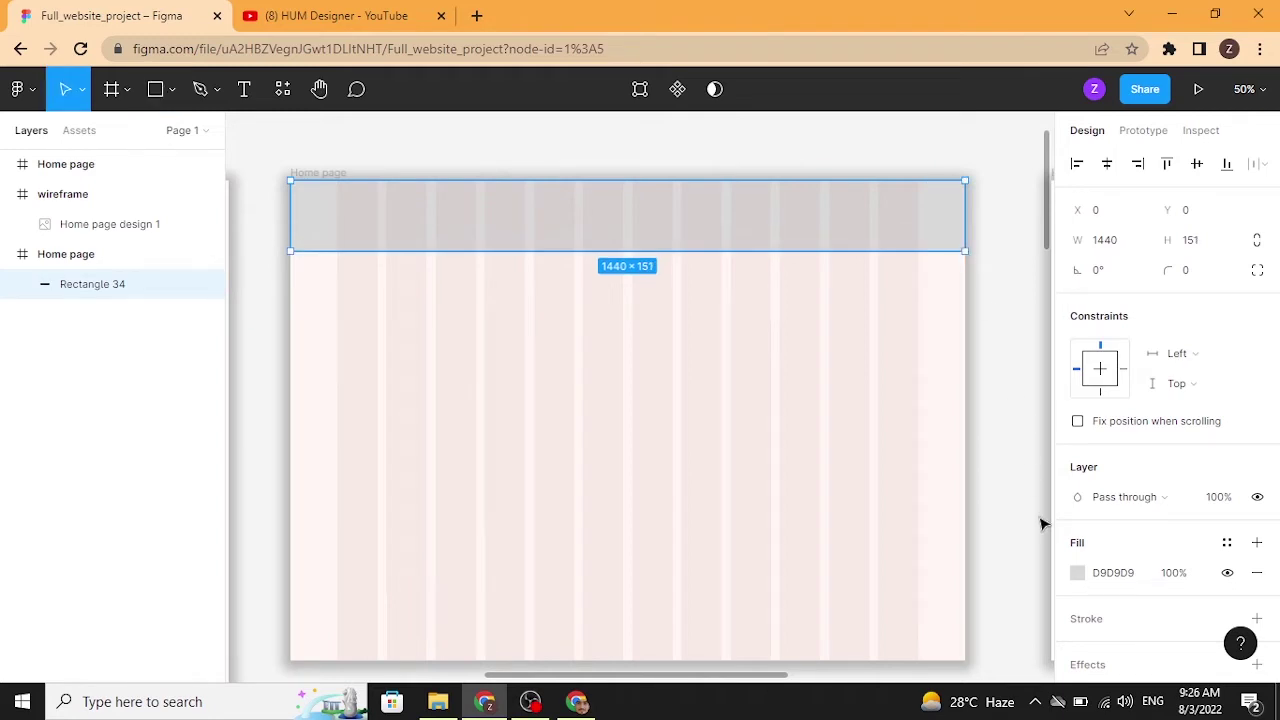
# Set the header rectangle's fill to white, FFFFFF.
pyautogui.click(1077, 572)
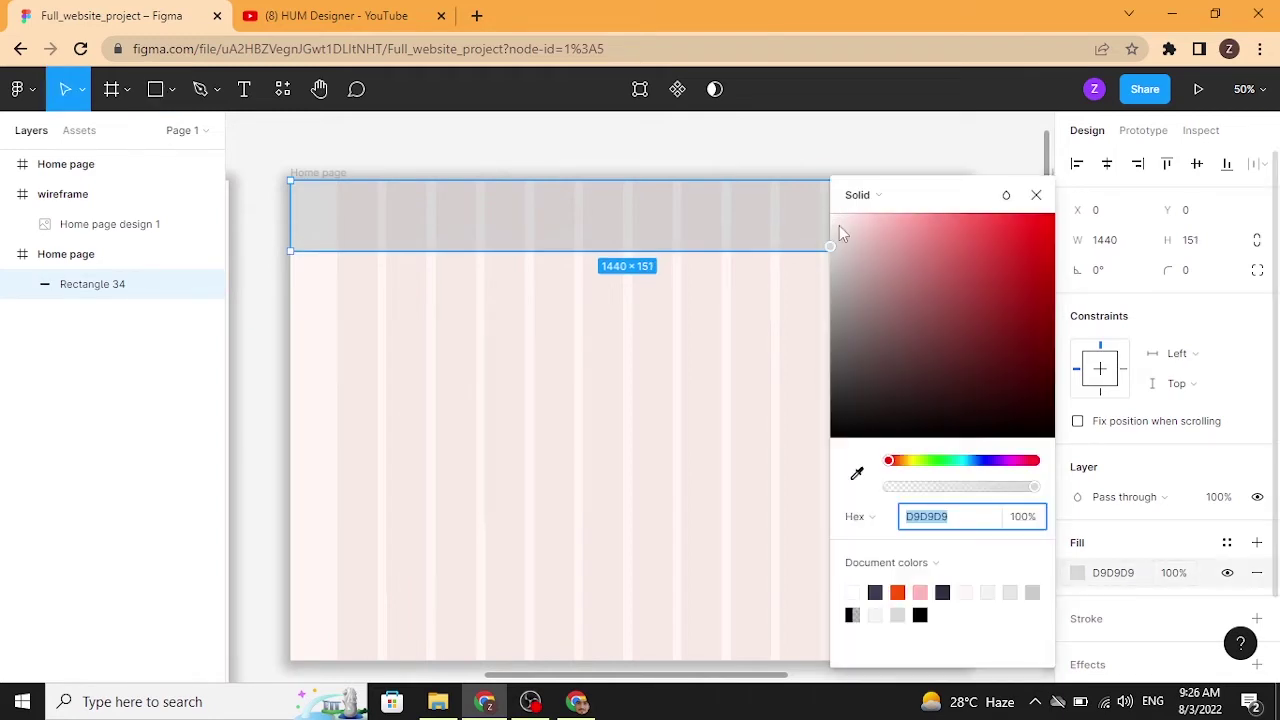
pyautogui.moveTo(839, 225); pyautogui.dragTo(830, 214)
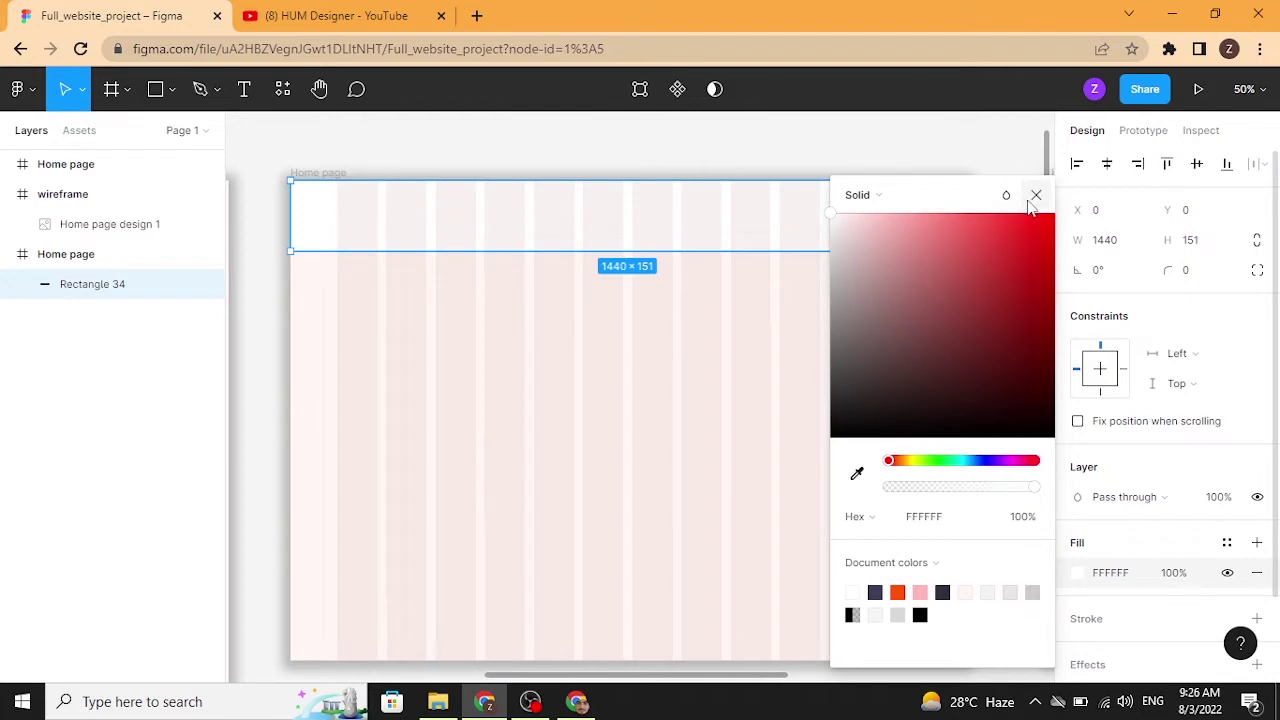
pyautogui.click(1035, 197)
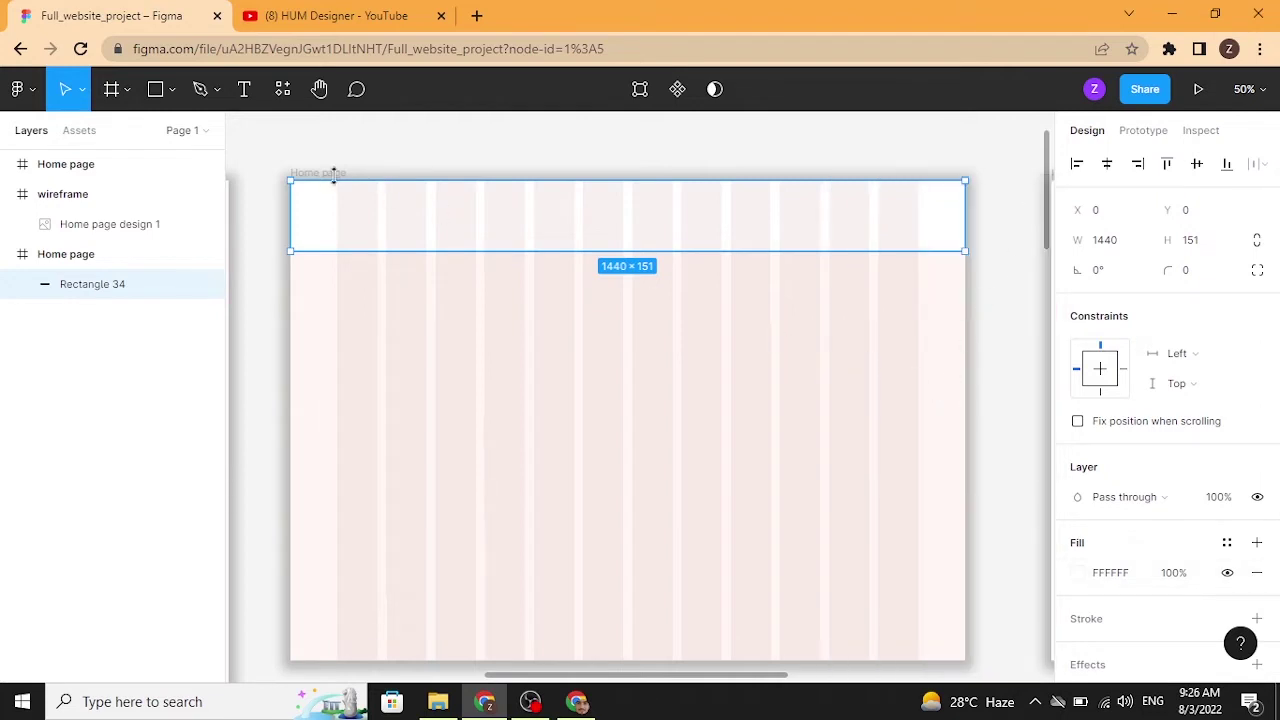
# Check the fill colour of the Home page frame that holds the header rectangle.
pyautogui.click(352, 166)
pyautogui.click(340, 174)
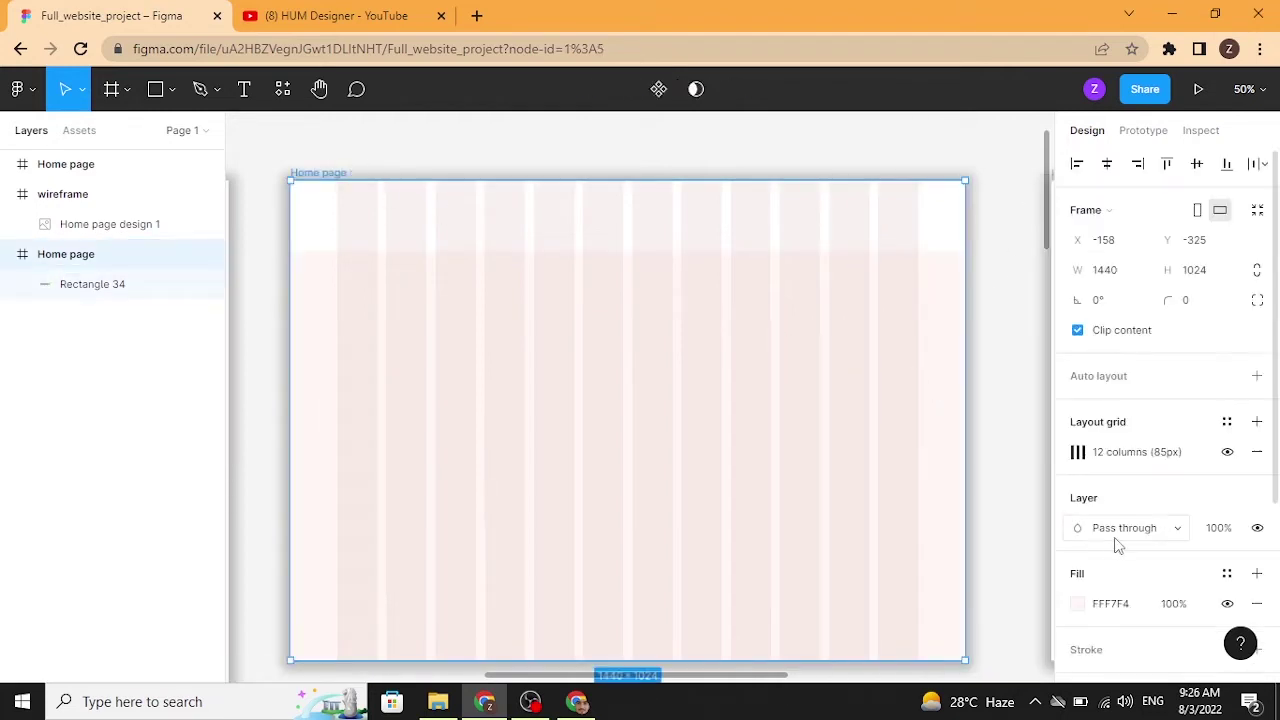
pyautogui.scroll(-1, 1106, 575)
pyautogui.click(1078, 544)
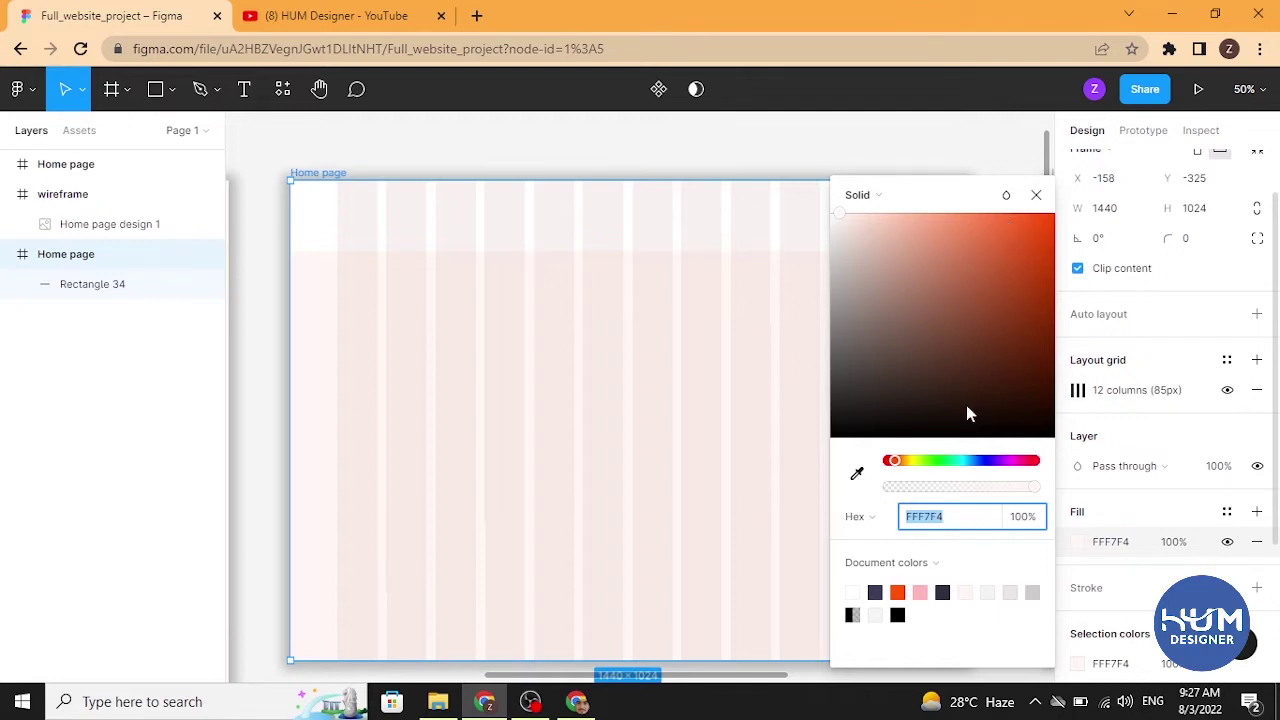
pyautogui.click(1036, 194)
# Add a drop shadow to the header rectangle, setting its blur to 6 and adjusting its vertical offset.
pyautogui.click(900, 236)
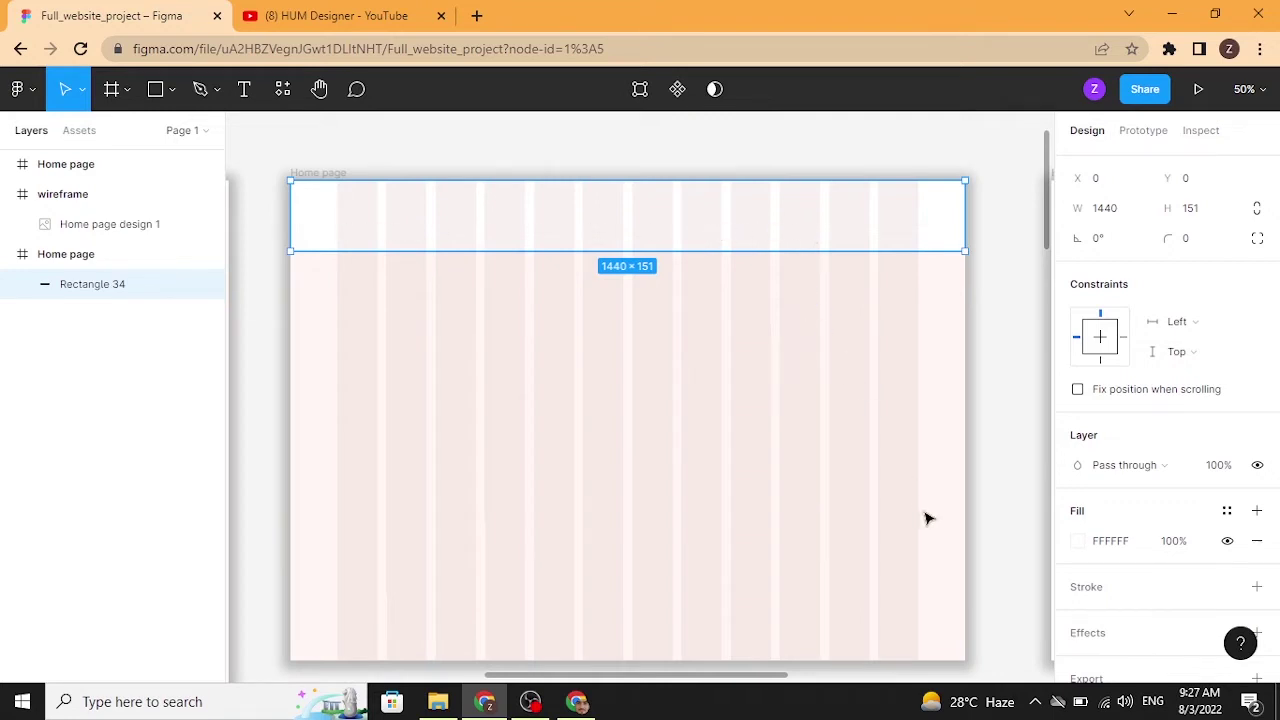
pyautogui.scroll(-2, 1080, 510)
pyautogui.click(1097, 572)
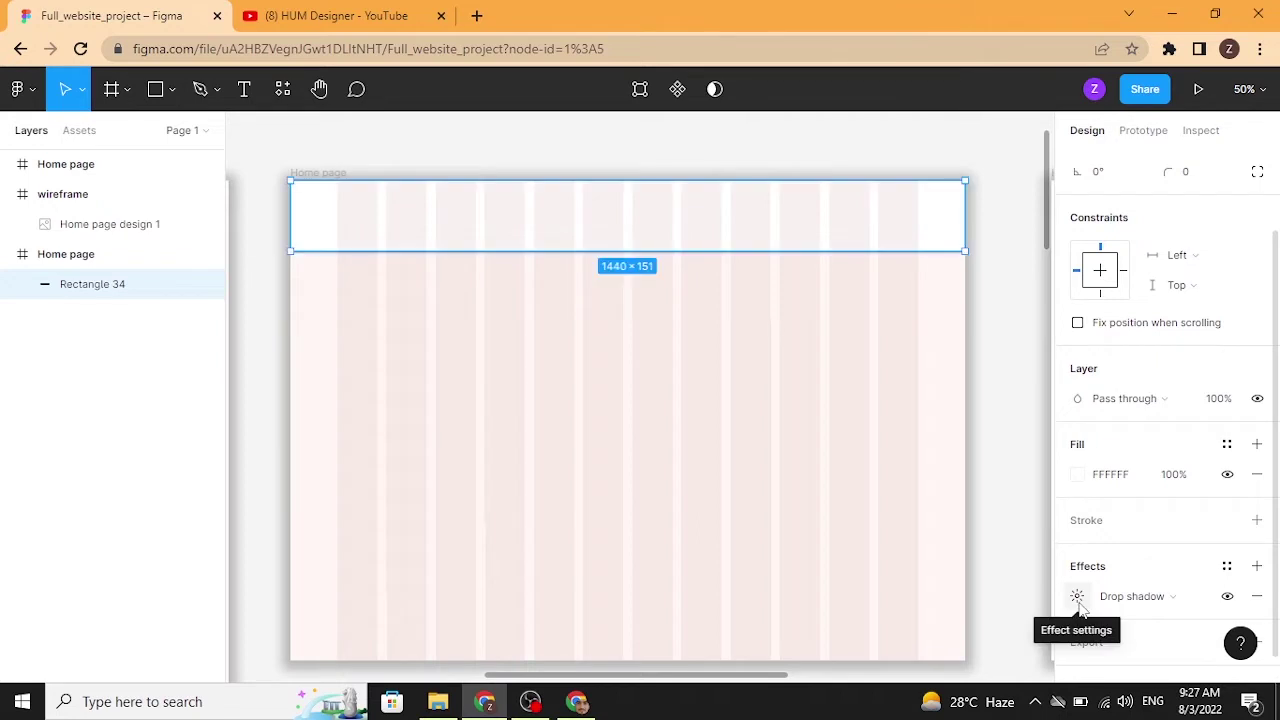
pyautogui.click(1077, 598)
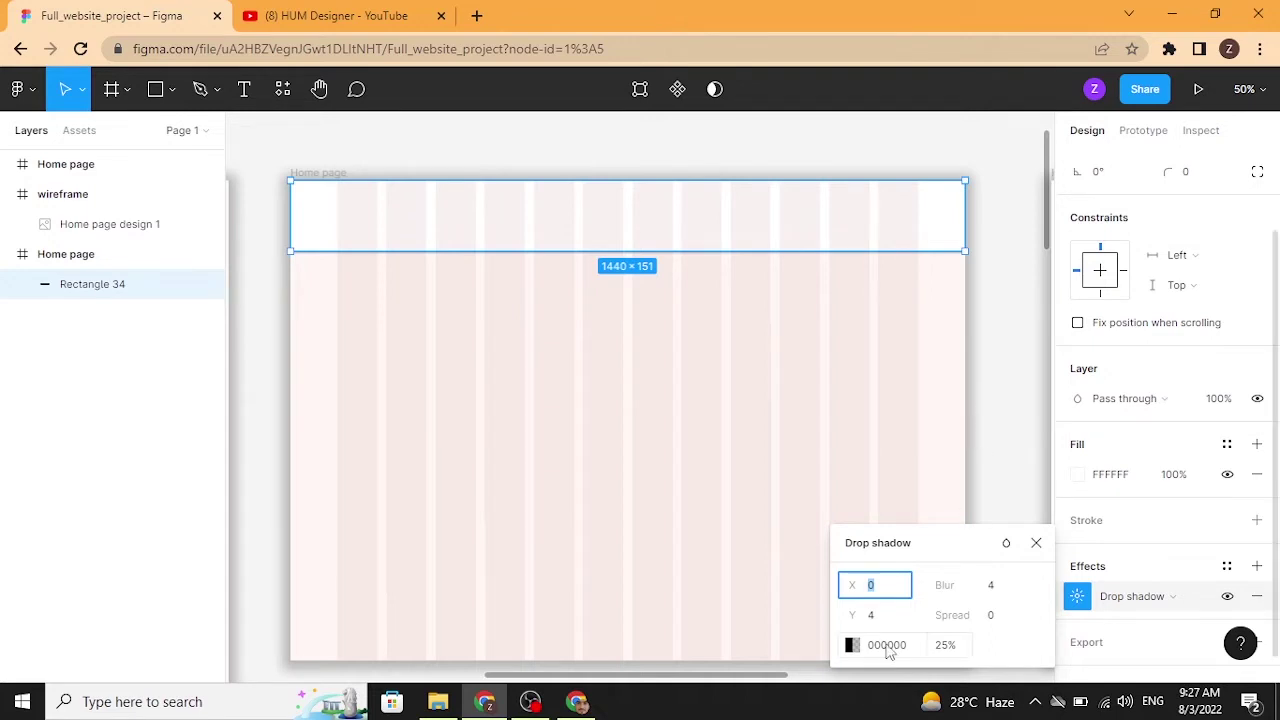
pyautogui.moveTo(857, 617); pyautogui.dragTo(858, 616)
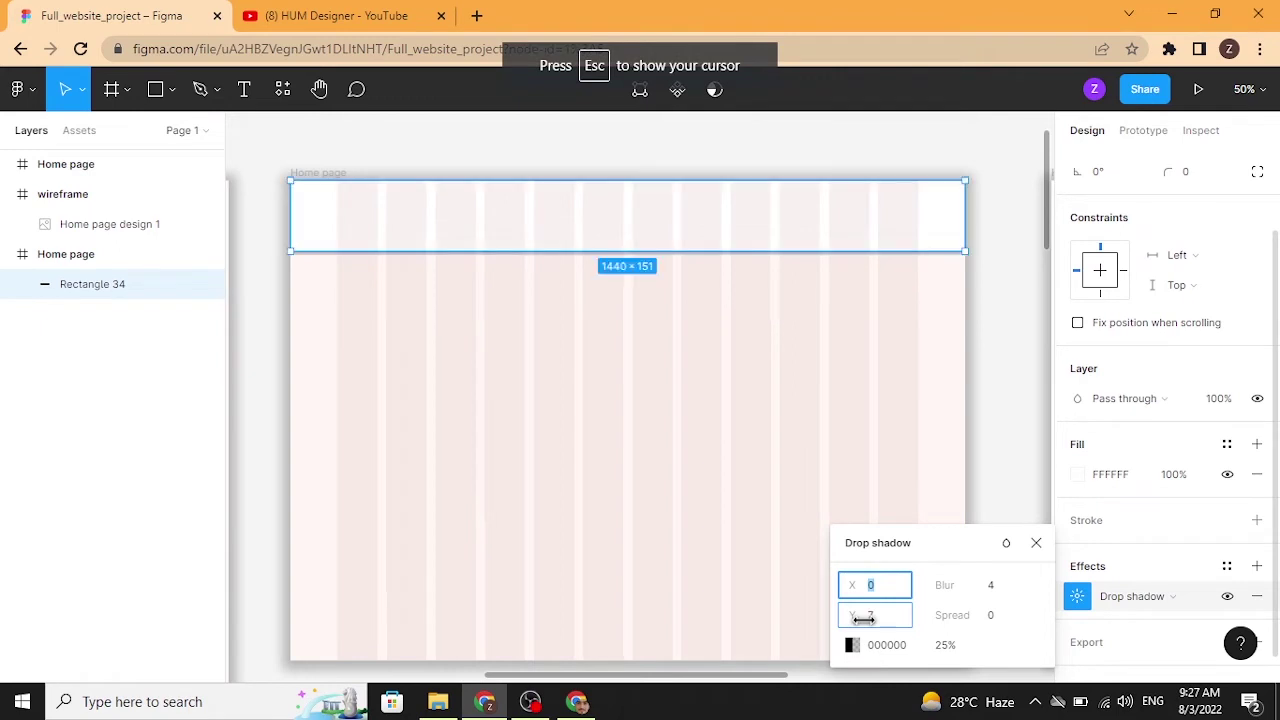
pyautogui.moveTo(948, 596); pyautogui.dragTo(993, 598)
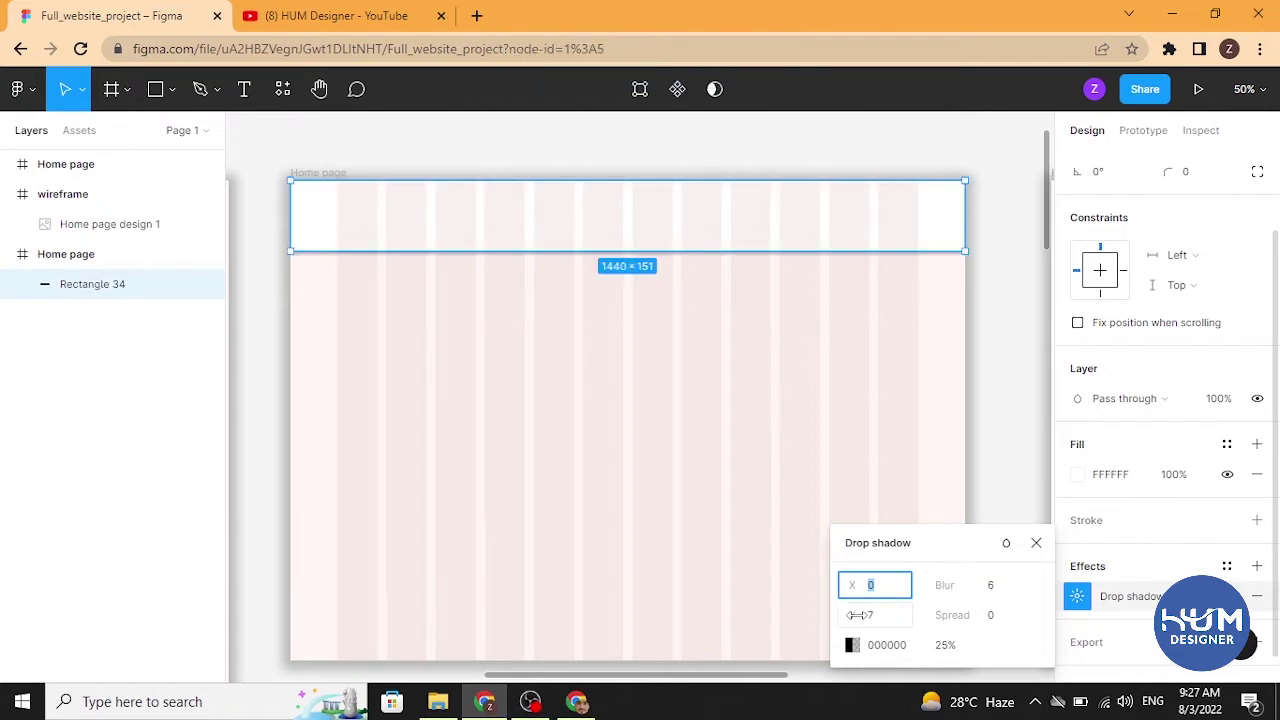
pyautogui.moveTo(857, 615); pyautogui.dragTo(860, 616)
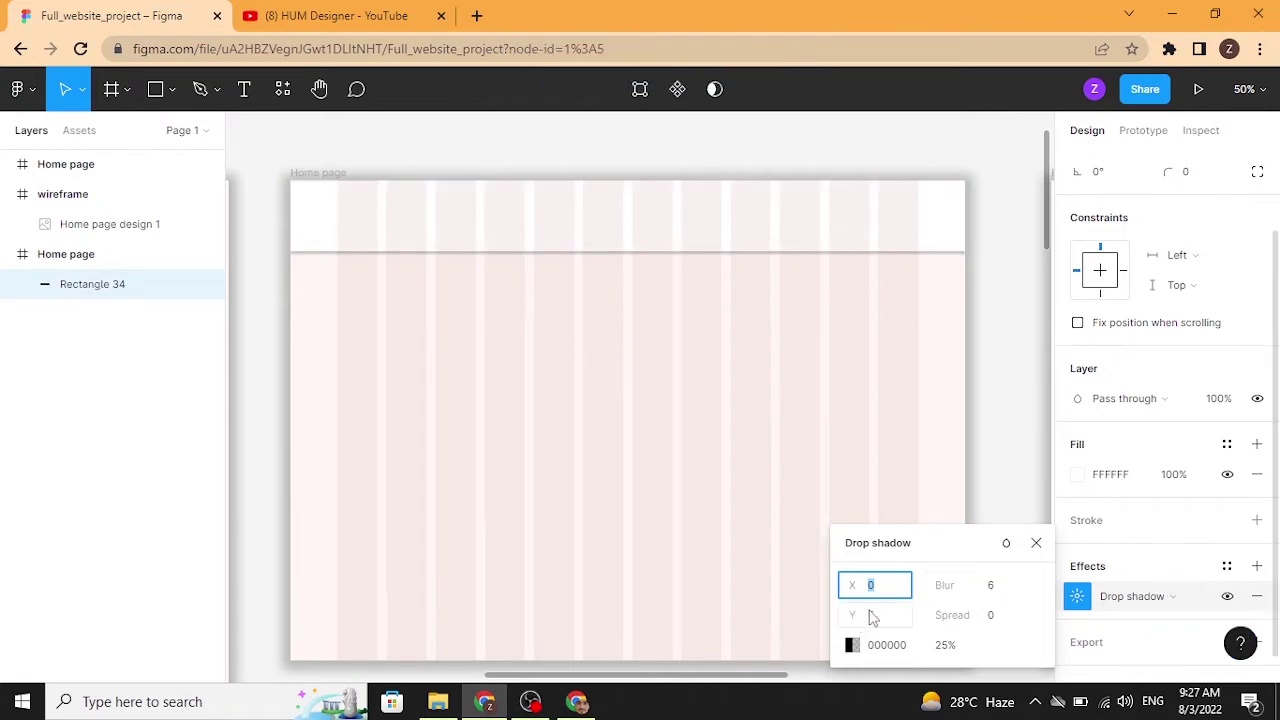
pyautogui.click(1036, 544)
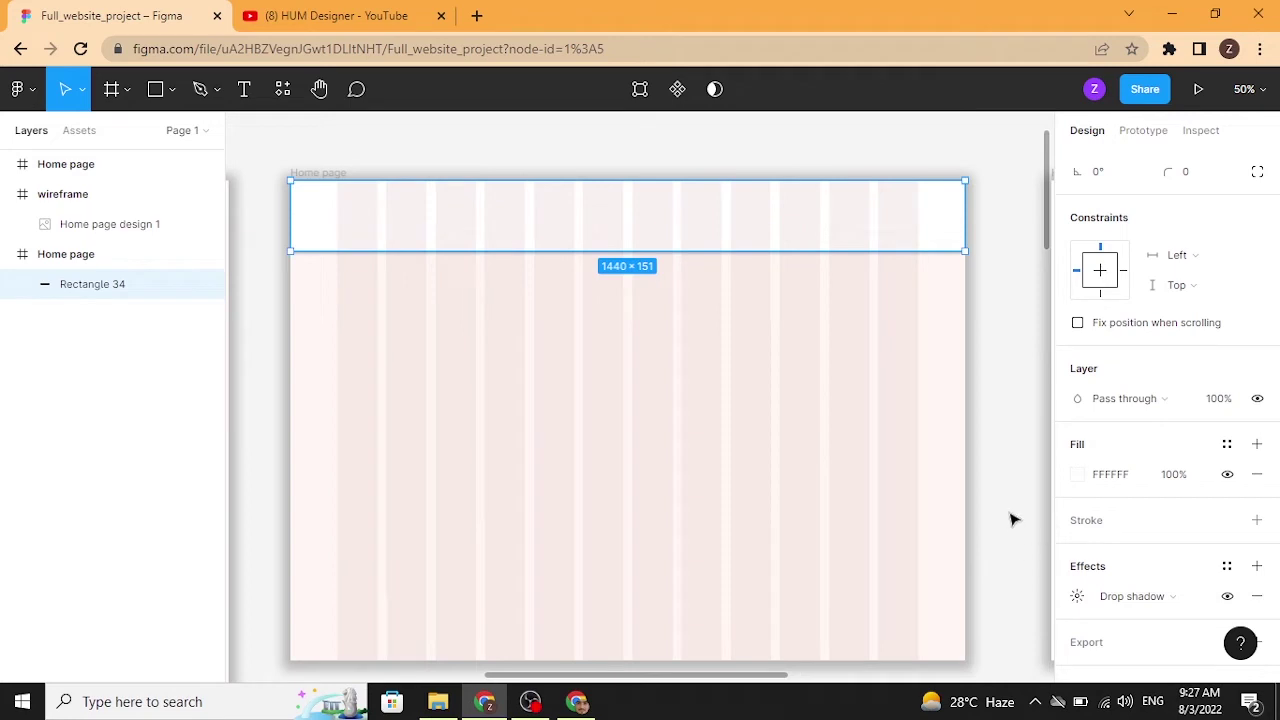
pyautogui.click(1010, 518)
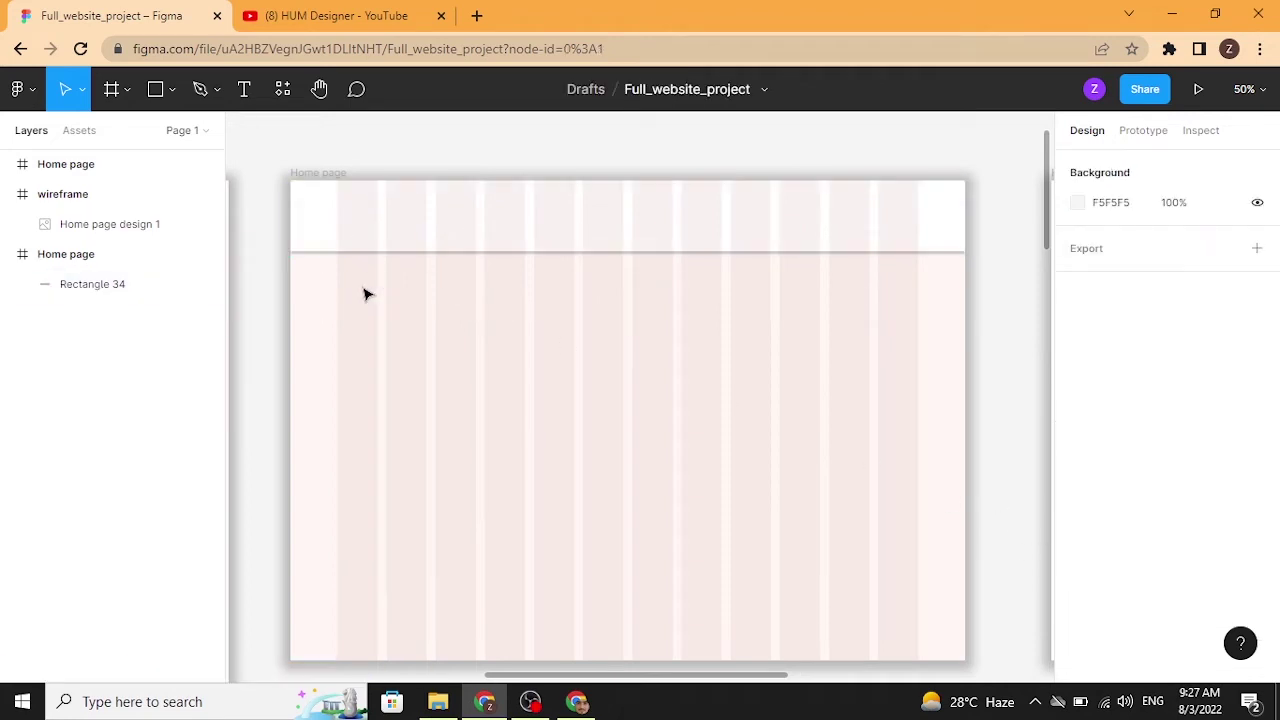
# Add the logo text "ZeJency" near the left end of the header rectangle and select it.
pyautogui.click(244, 92)
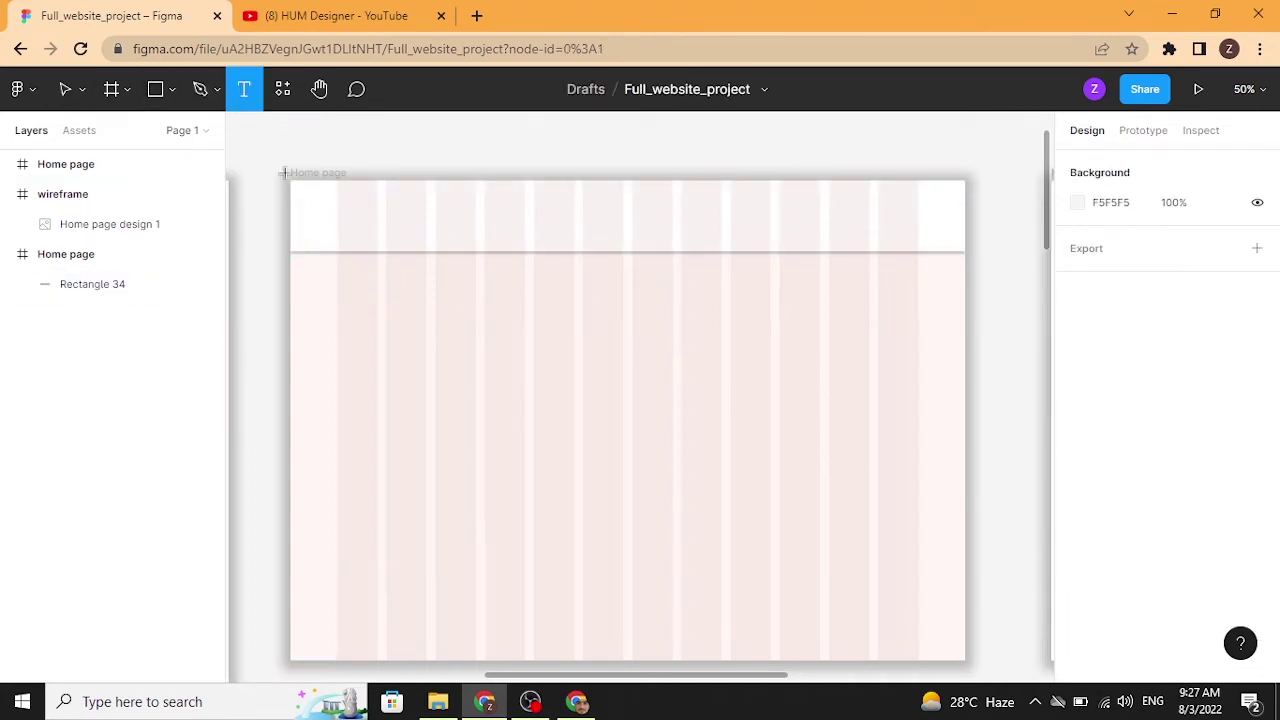
pyautogui.click(355, 220)
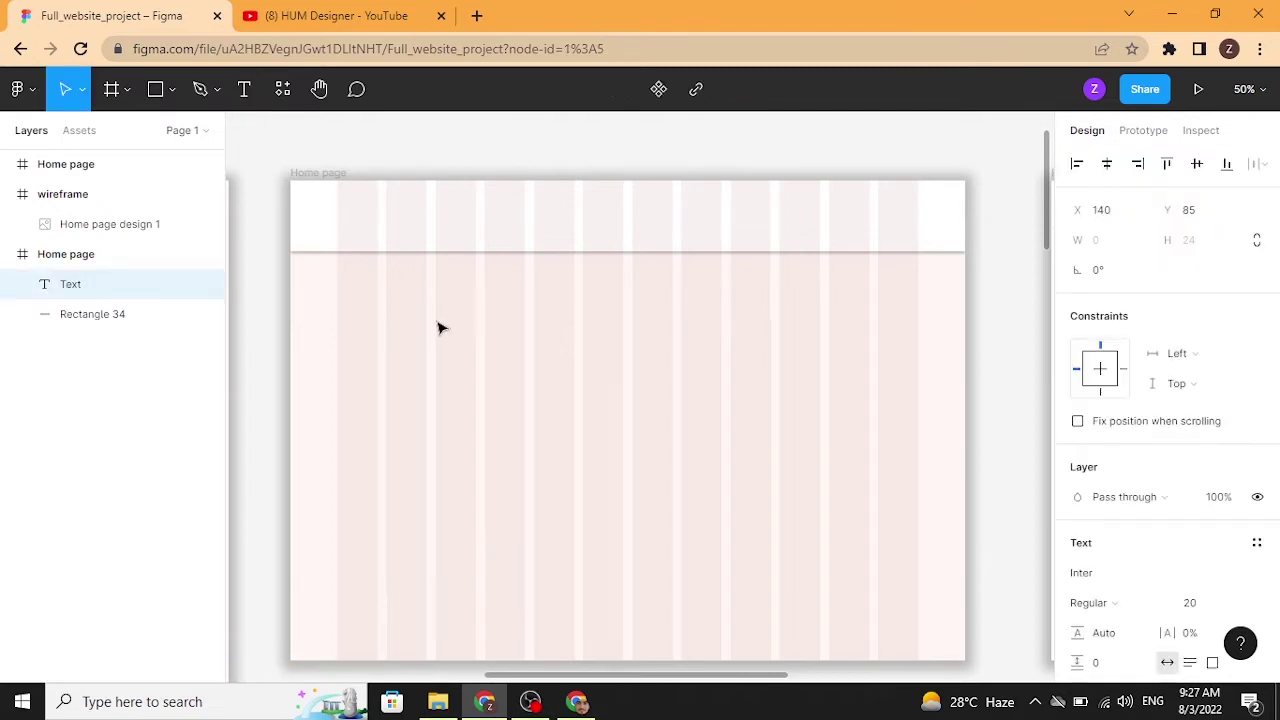
pyautogui.write('ZeJency')
pyautogui.press('Escape')
pyautogui.click(414, 160)
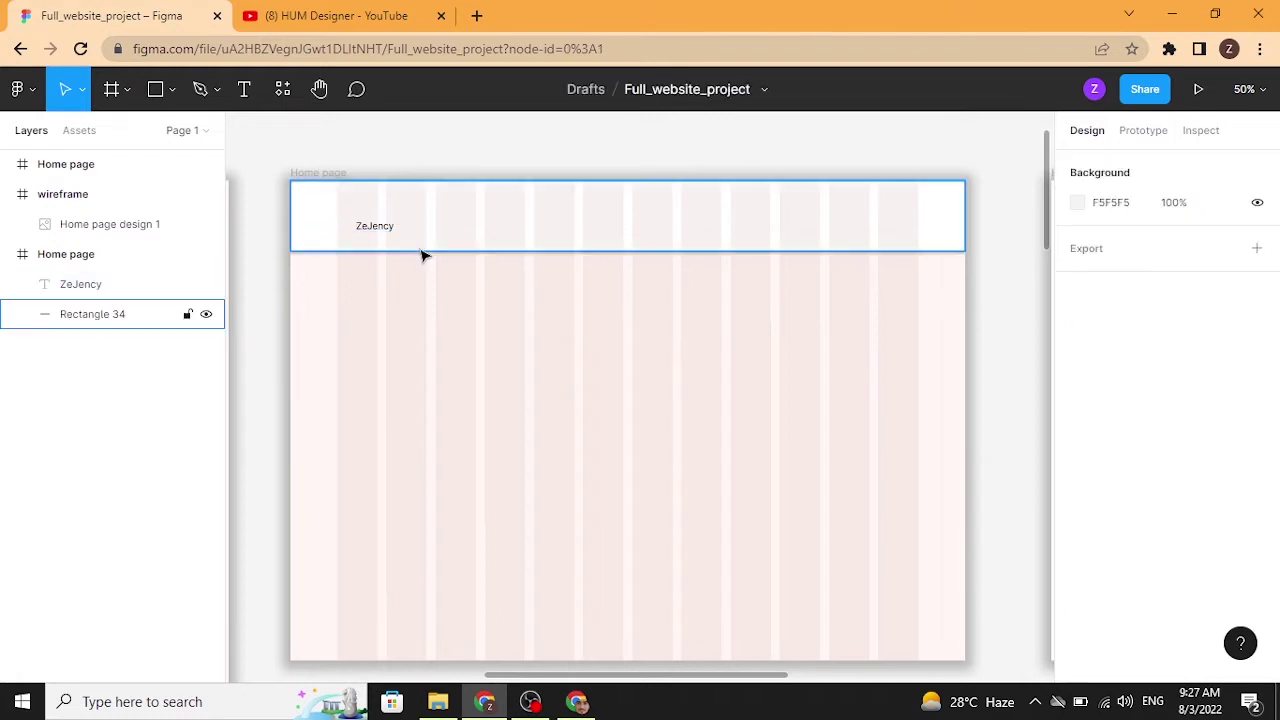
pyautogui.click(386, 230)
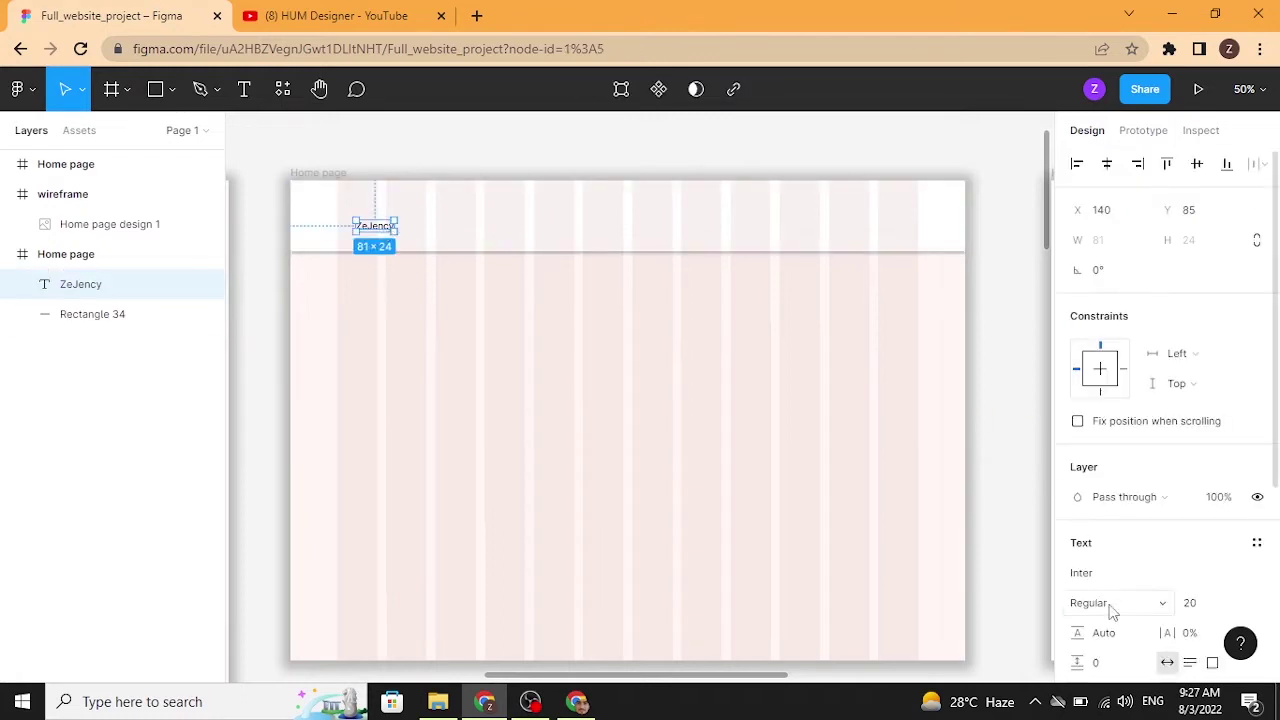
# Set the "ZeJency" logo text to font size 48 and Bold weight.
pyautogui.scroll(-2, 1118, 578)
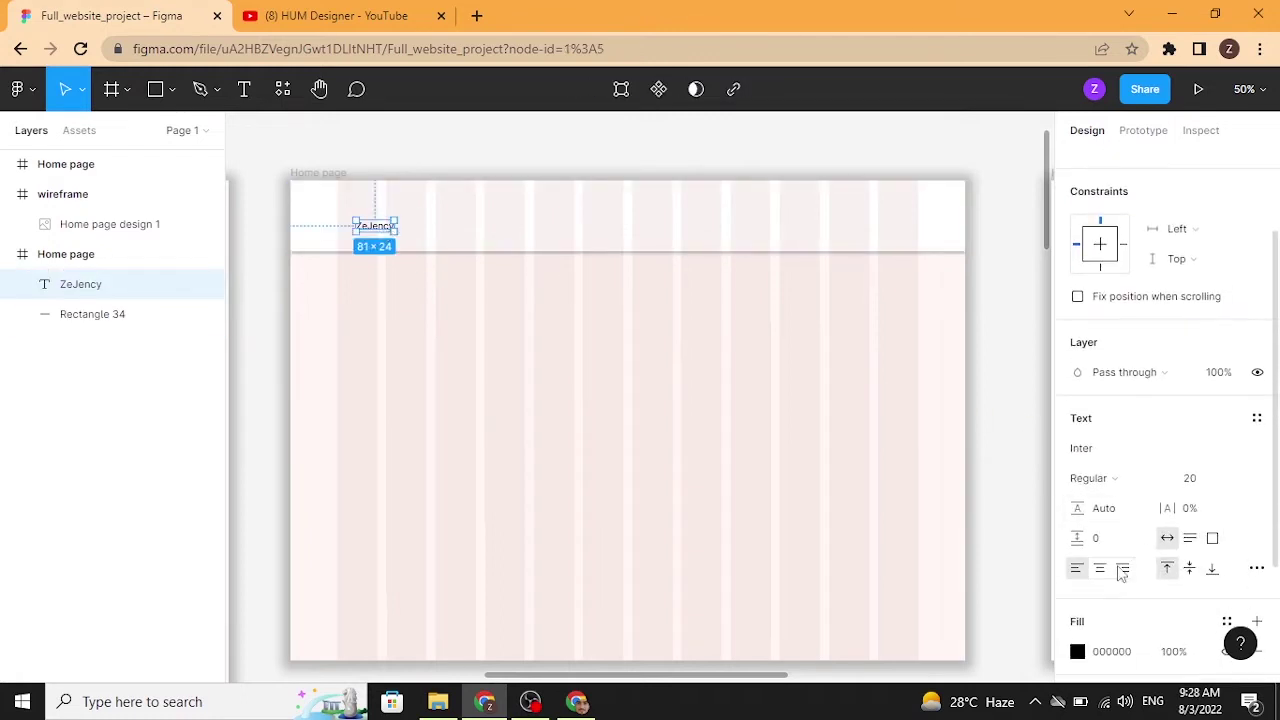
pyautogui.click(1238, 482)
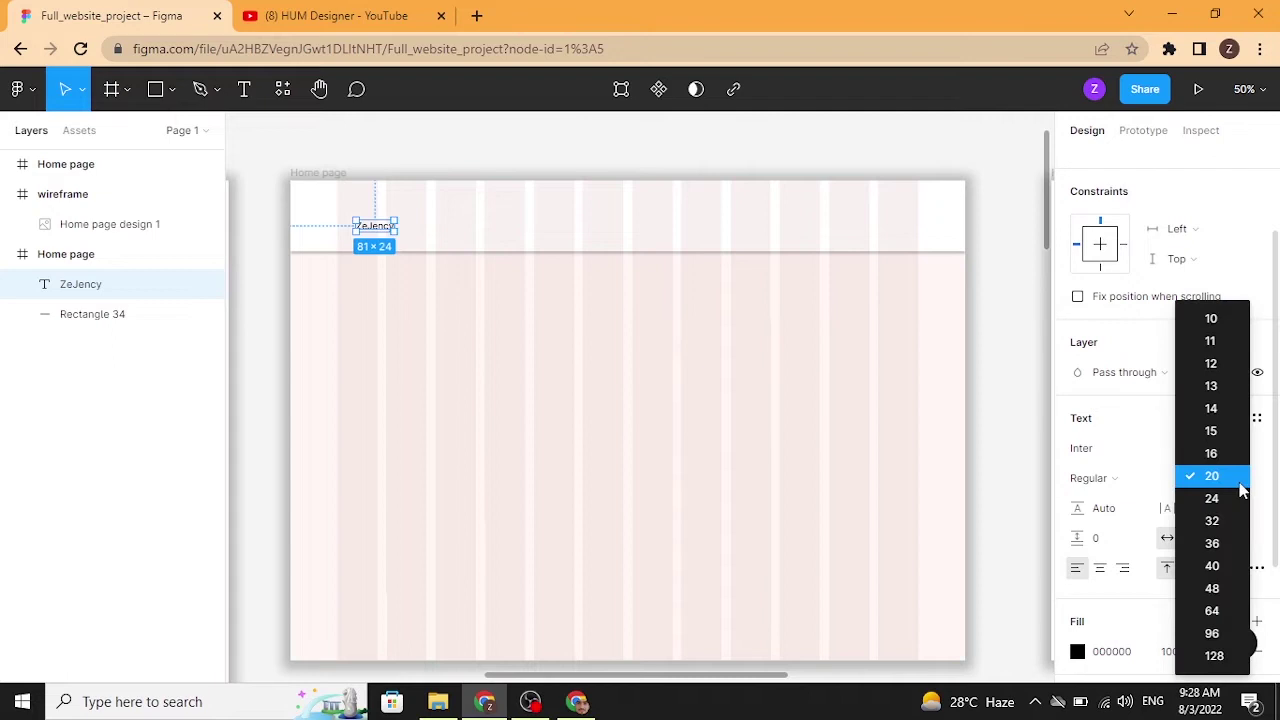
pyautogui.click(1212, 589)
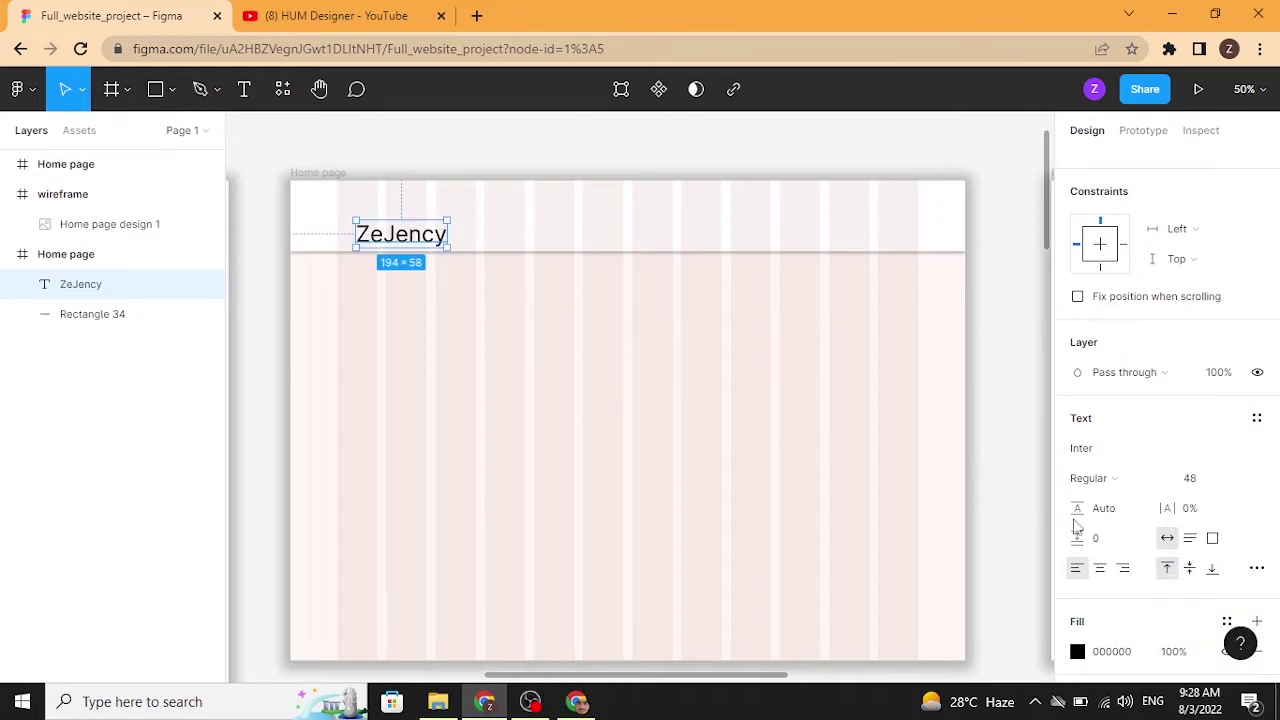
pyautogui.click(1163, 483)
pyautogui.click(1137, 411)
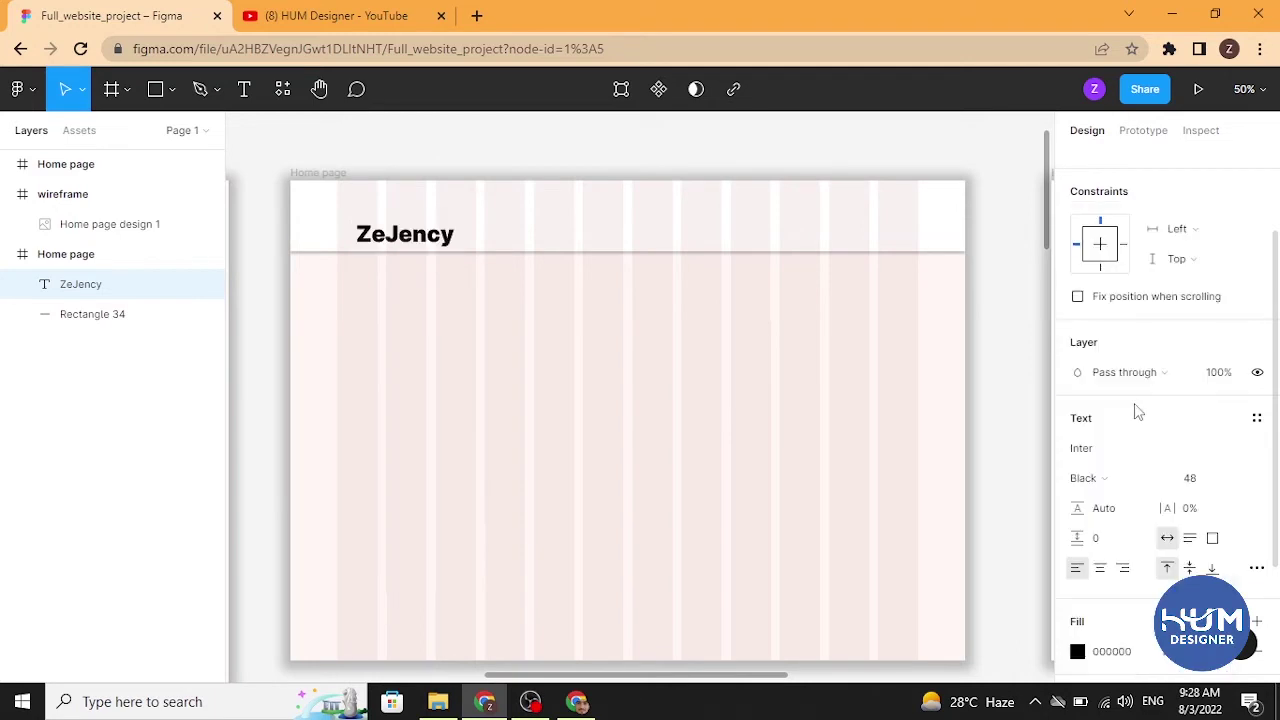
pyautogui.click(1120, 480)
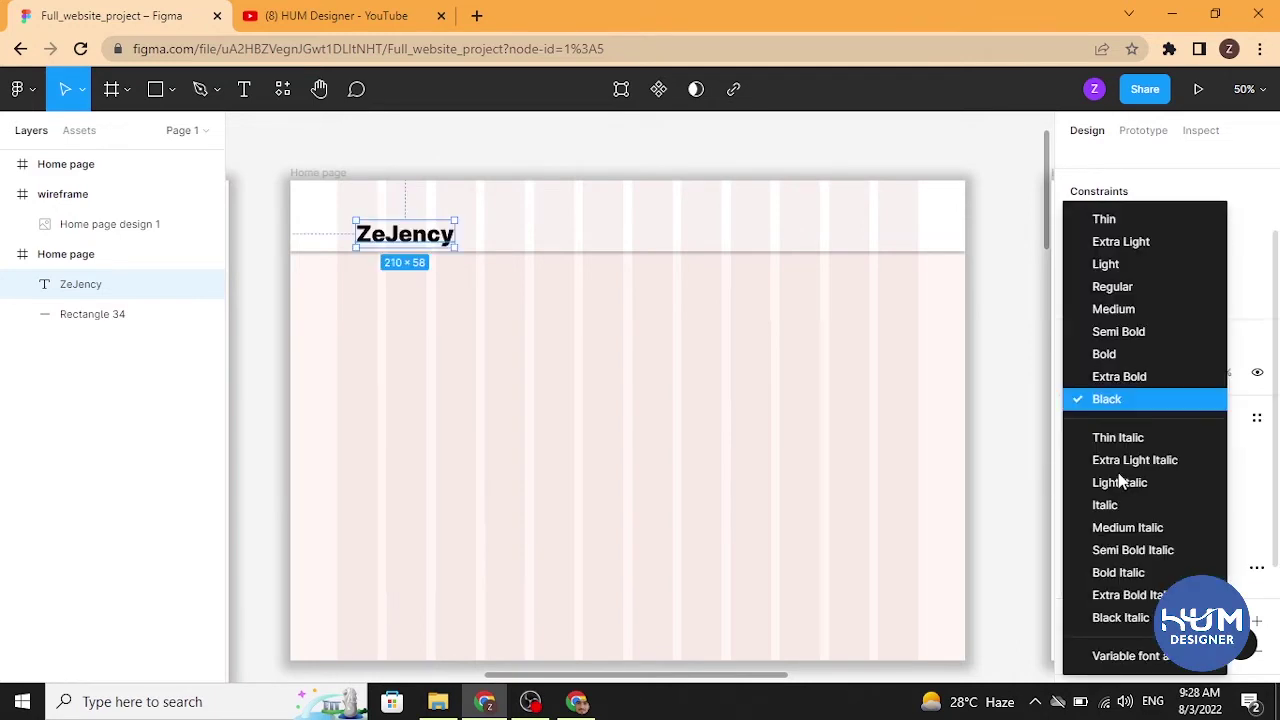
pyautogui.click(1114, 358)
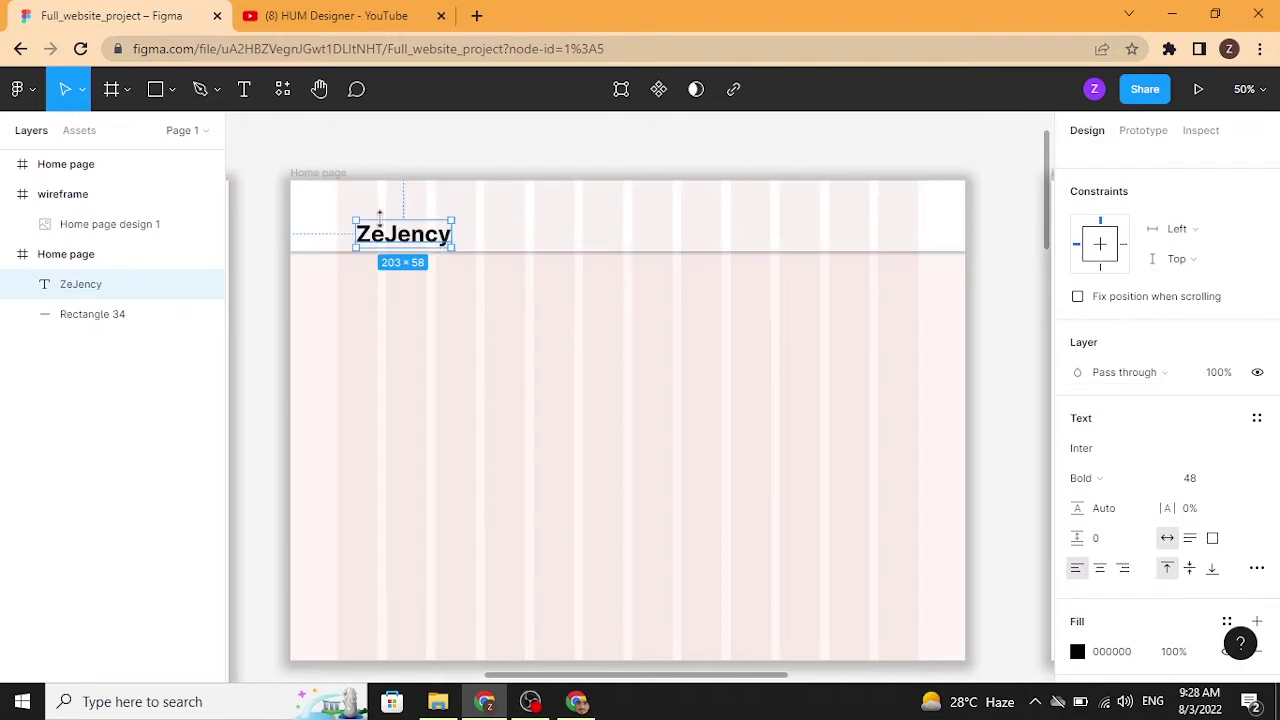
# Align the vertical centres of the "ZeJency" logo text and the header rectangle.
pyautogui.keyDown('shift'); pyautogui.click(330, 220); pyautogui.keyUp('shift')
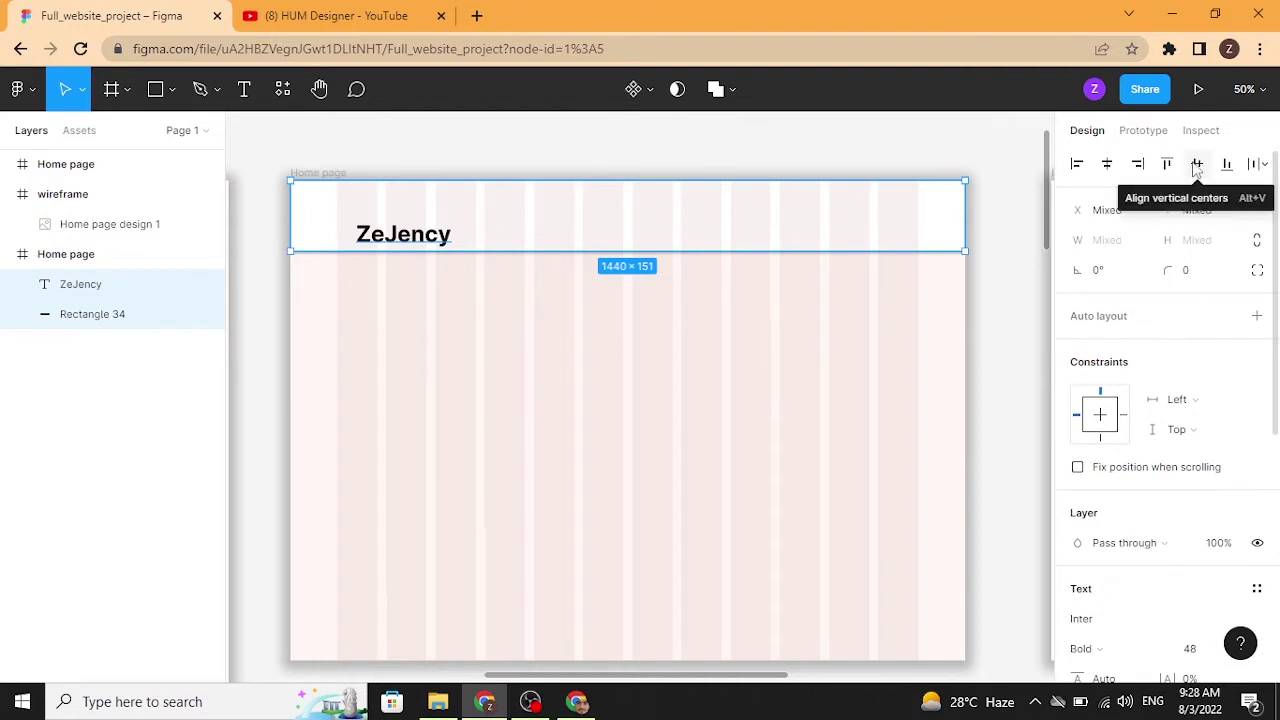
pyautogui.click(1196, 165)
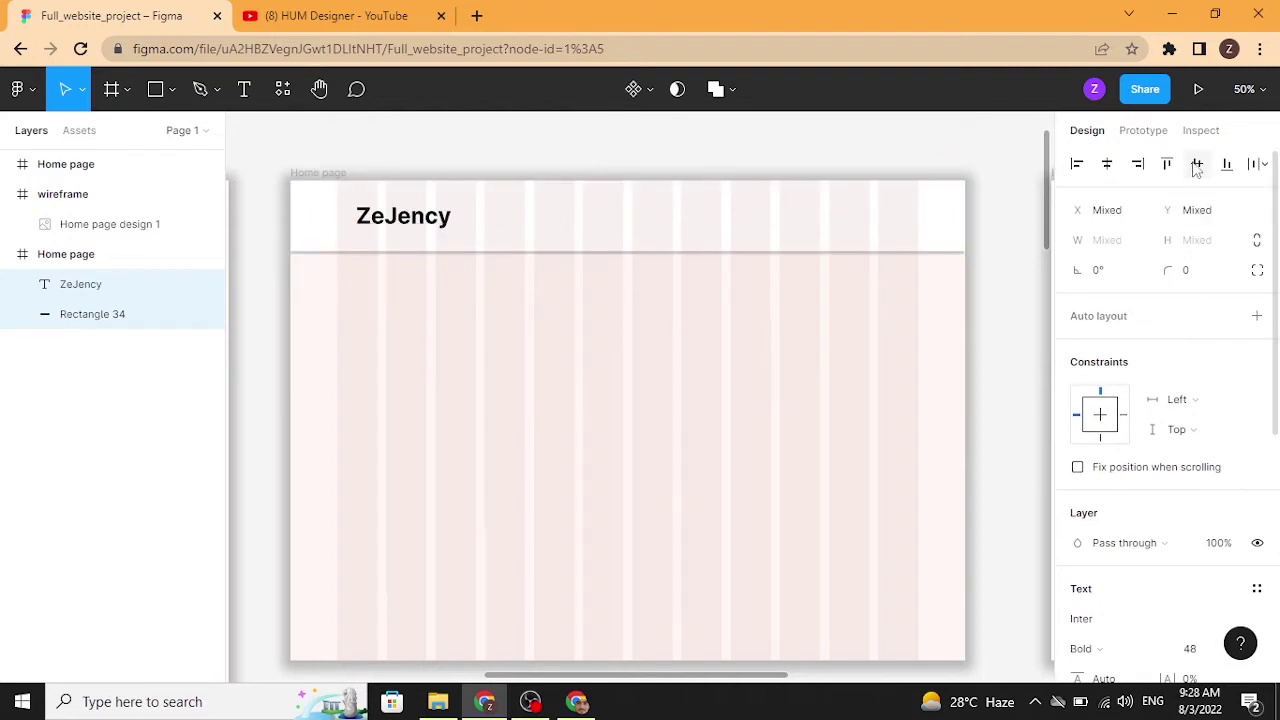
pyautogui.click(880, 162)
# Shift the "ZeJency" logo text left to X 100, flush with the edge of the first grid column.
pyautogui.click(445, 223)
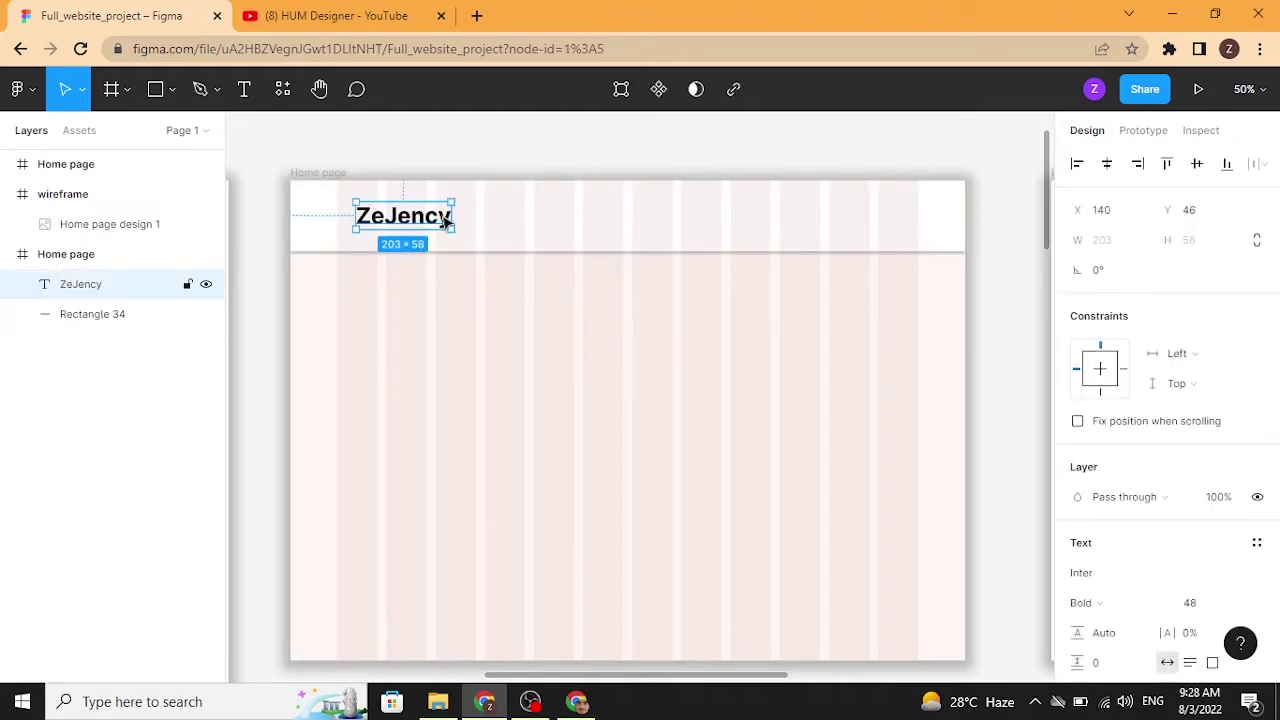
pyautogui.hotkey('shift', 'Left')
pyautogui.hotkey('shift', 'Left')
pyautogui.hotkey('shift', 'Left')
pyautogui.hotkey('shift', 'Left')
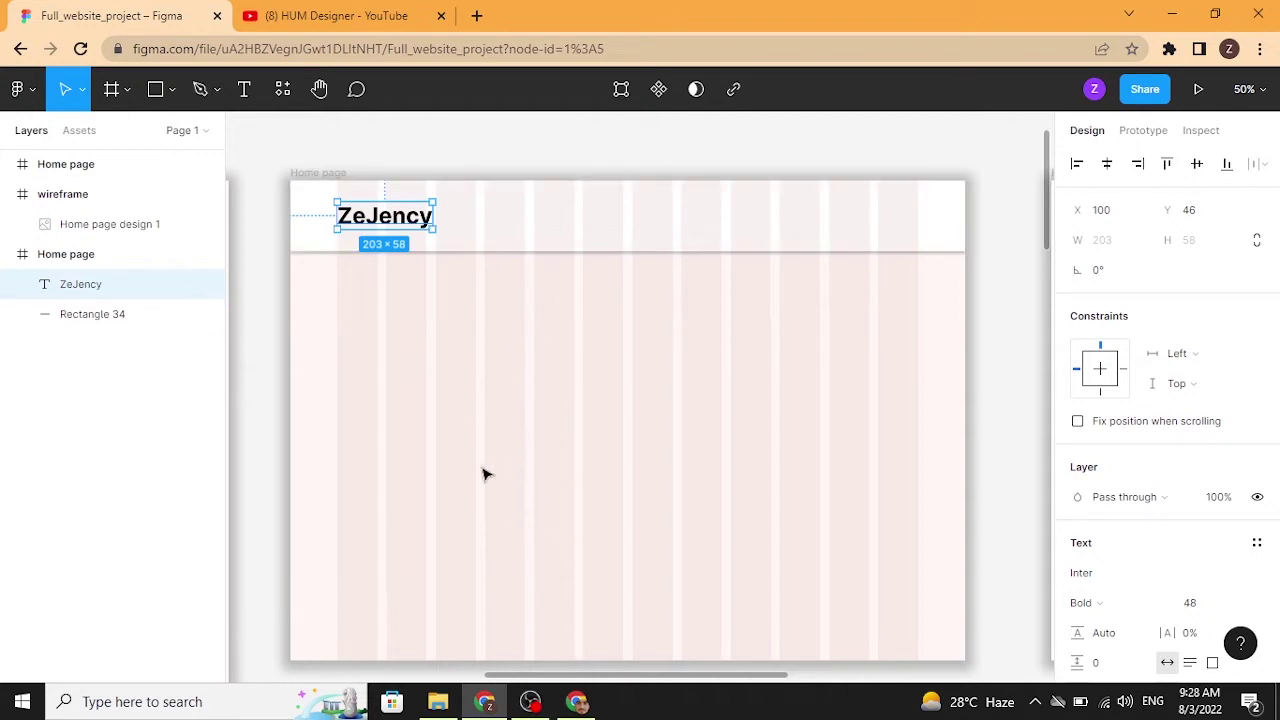
# Switch to YouTube, look through the HUM Designer playlist "Figma for Beginners Urdu/Hindi", and return to the Figma file.
pyautogui.hotkey('ctrl', 'Tab')
pyautogui.click(537, 332)
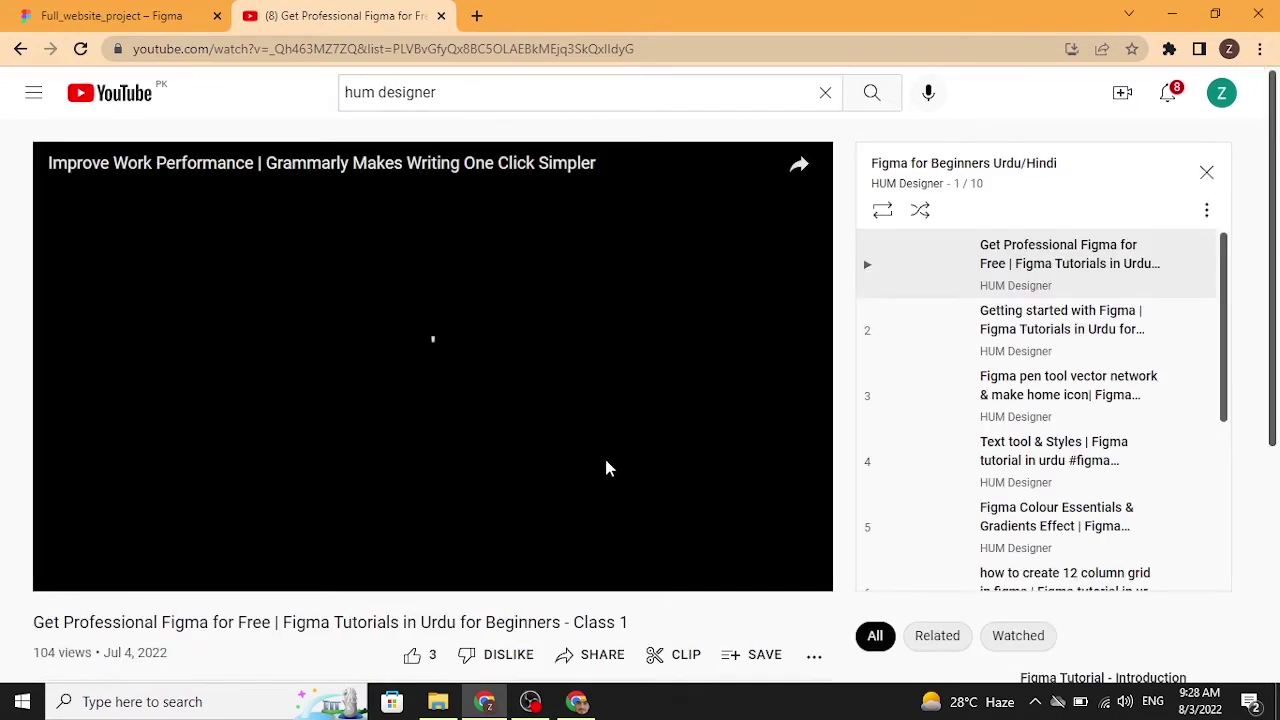
pyautogui.scroll(-3, 1149, 402)
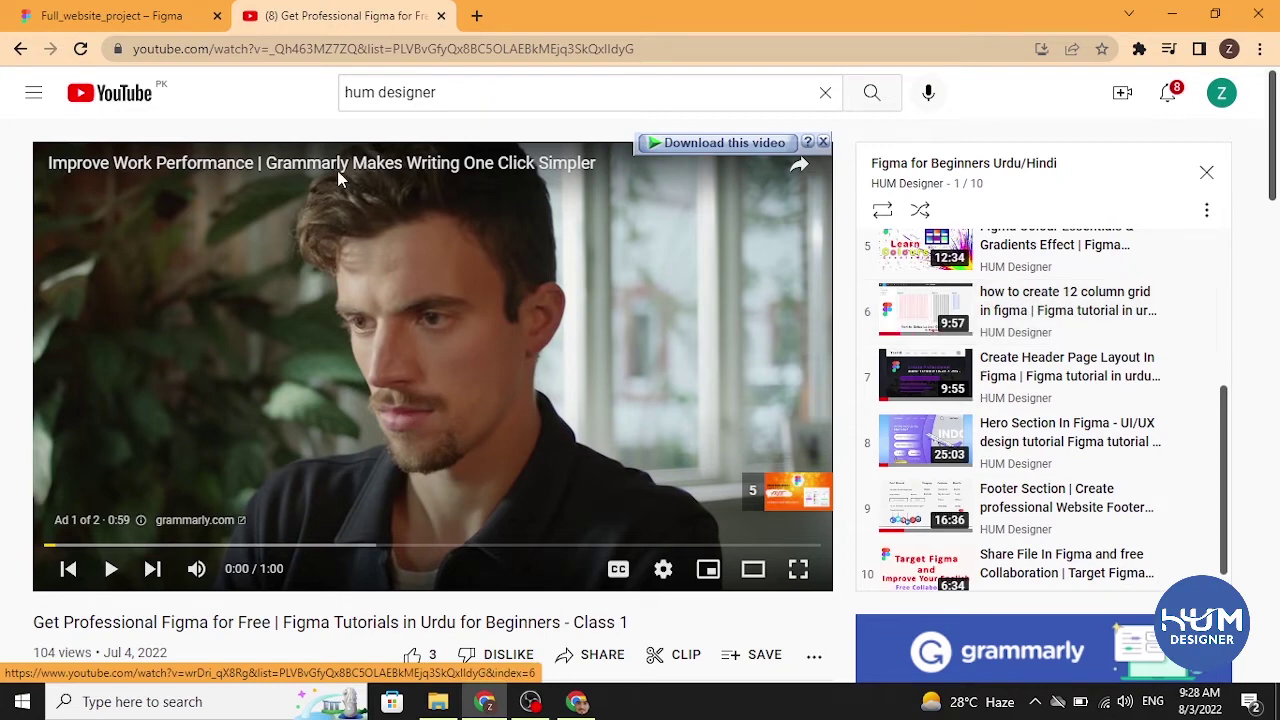
pyautogui.click(20, 49)
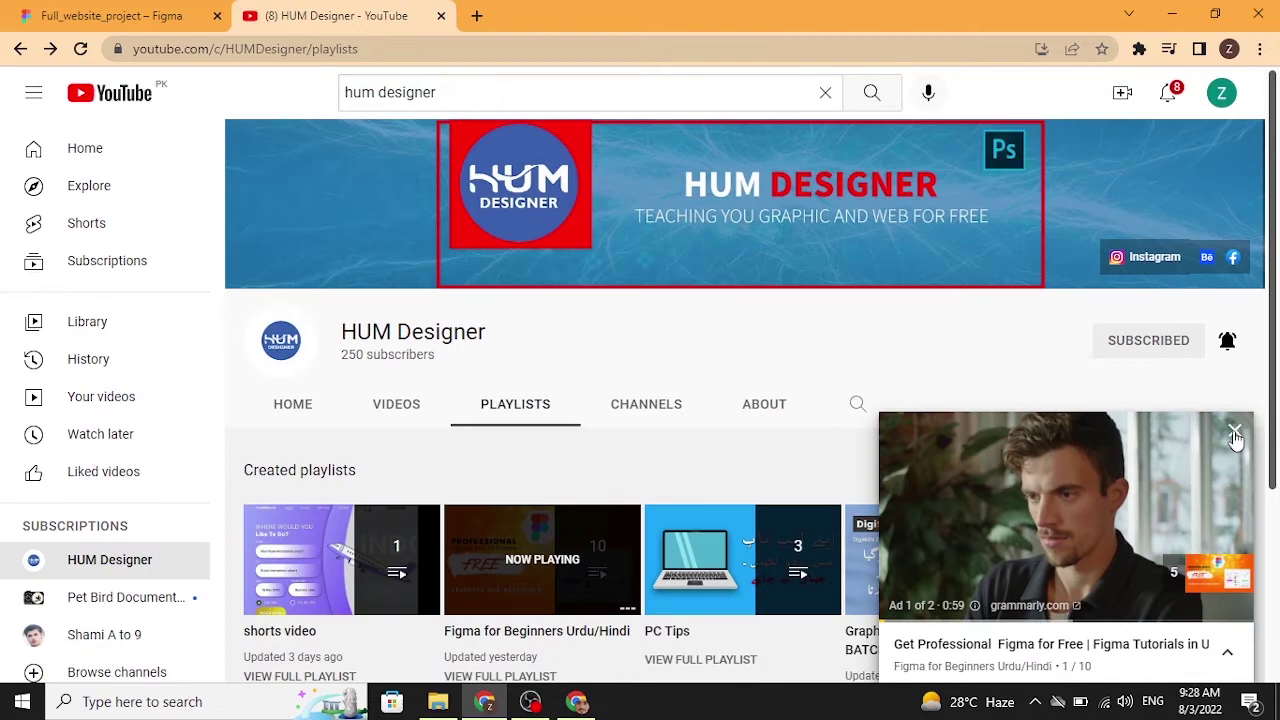
pyautogui.click(1234, 433)
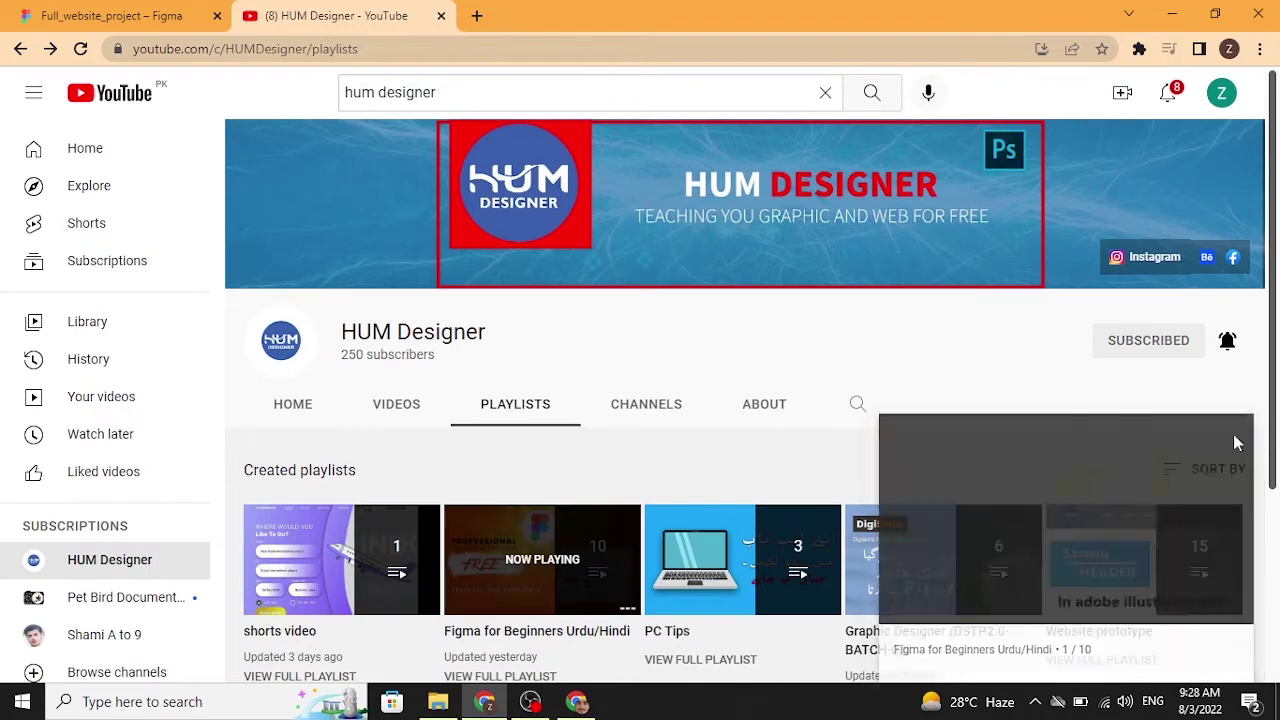
pyautogui.click(70, 14)
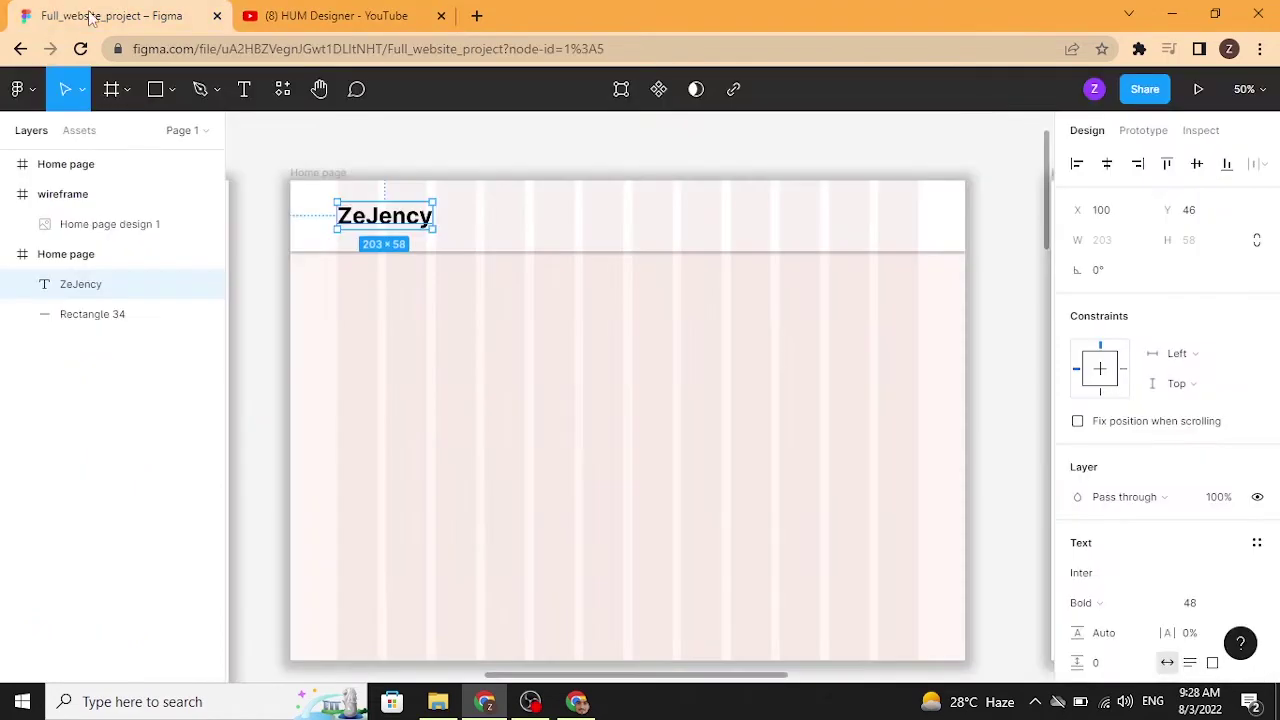
# Add a text layer reading "Home" in the empty area below the header of the Home page frame.
pyautogui.click(510, 397)
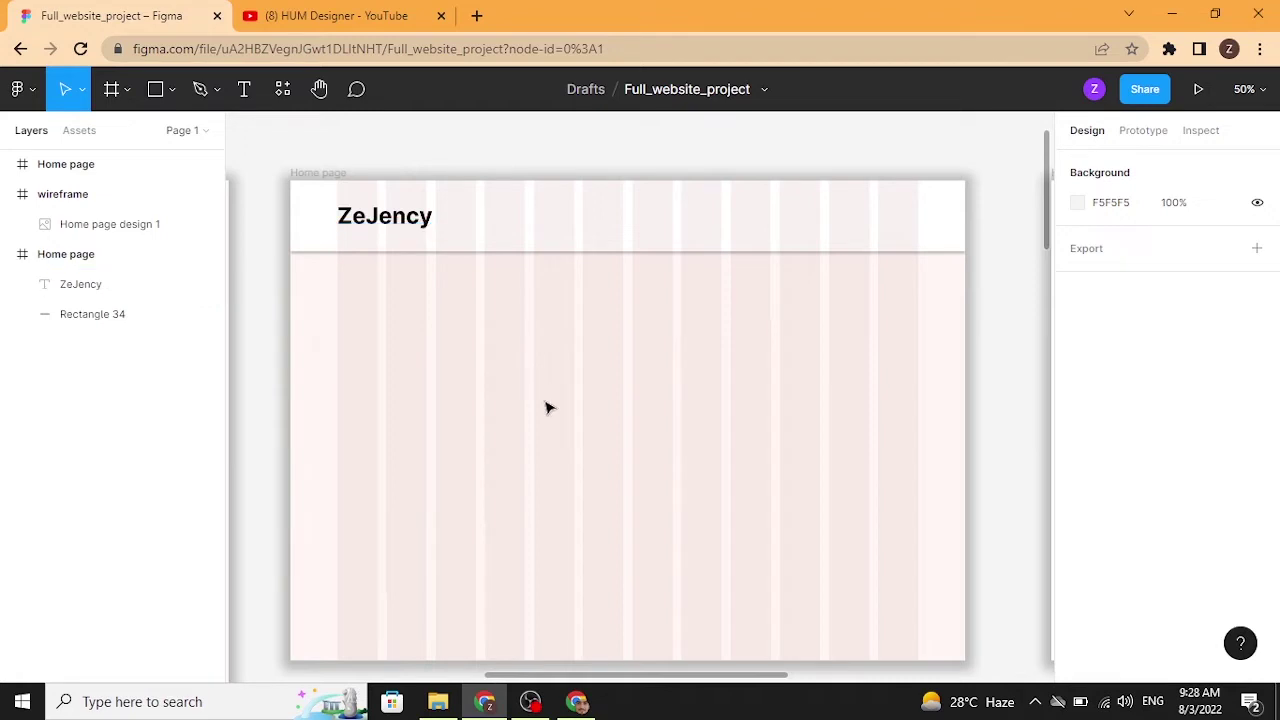
pyautogui.press('t')
pyautogui.click(545, 402)
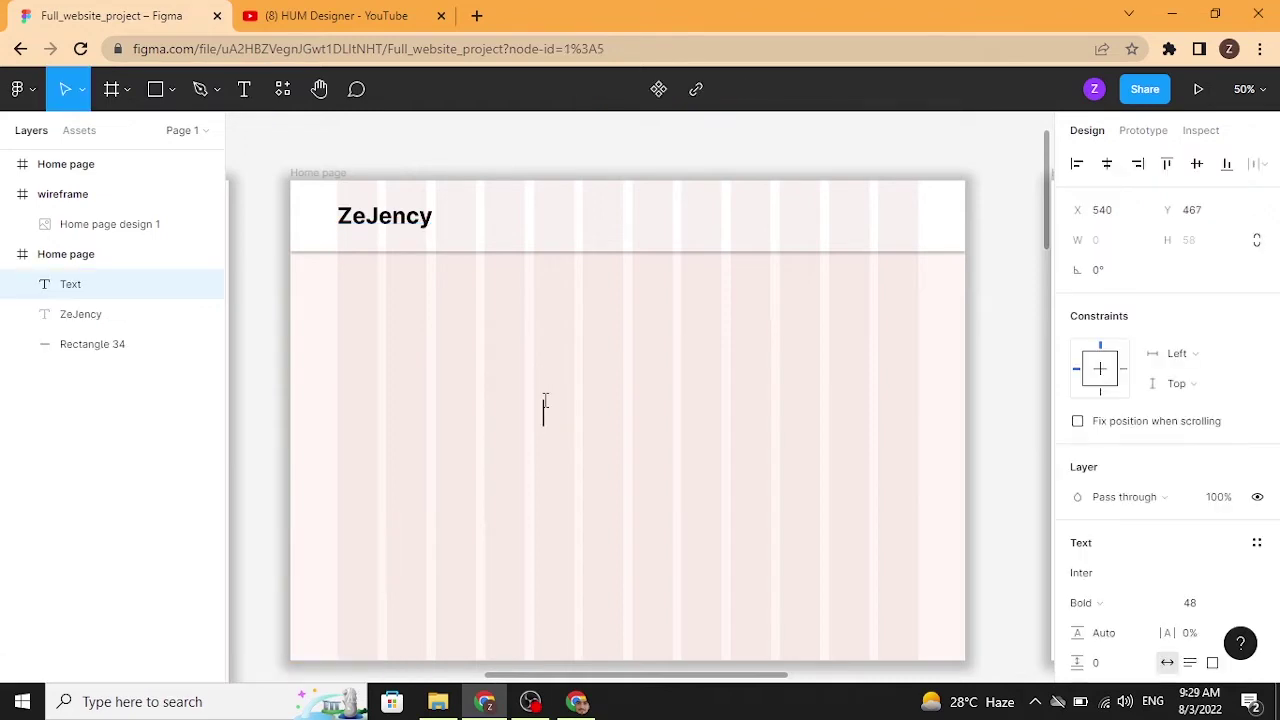
pyautogui.write('Home')
pyautogui.press('Escape')
pyautogui.click(474, 146)
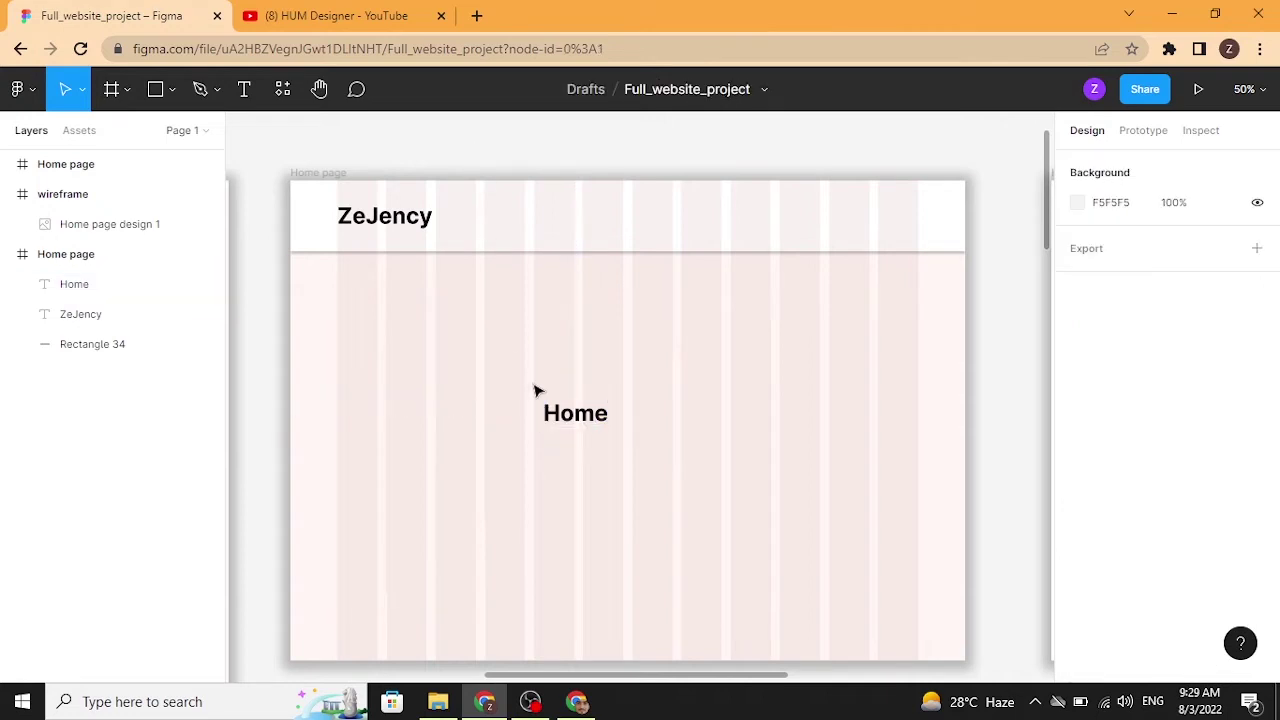
# Set the "Home" text's font size to 16.
pyautogui.click(570, 427)
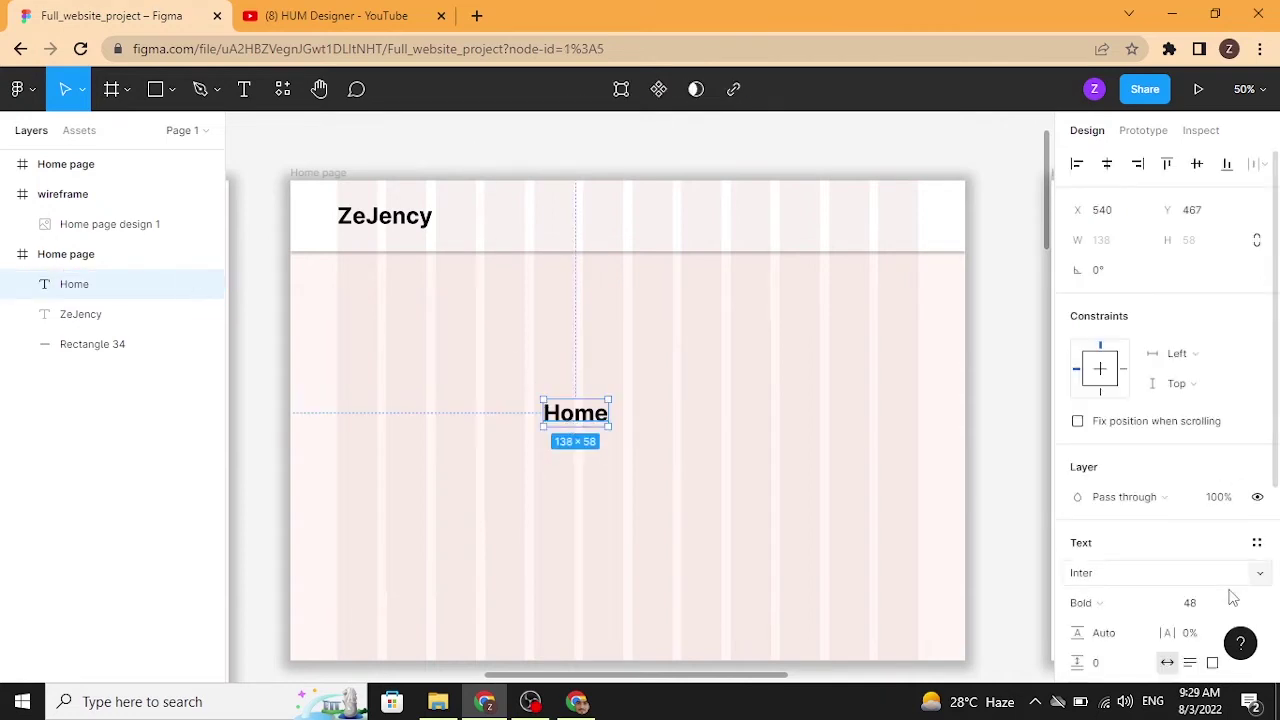
pyautogui.scroll(-1, 1245, 613)
pyautogui.click(1240, 548)
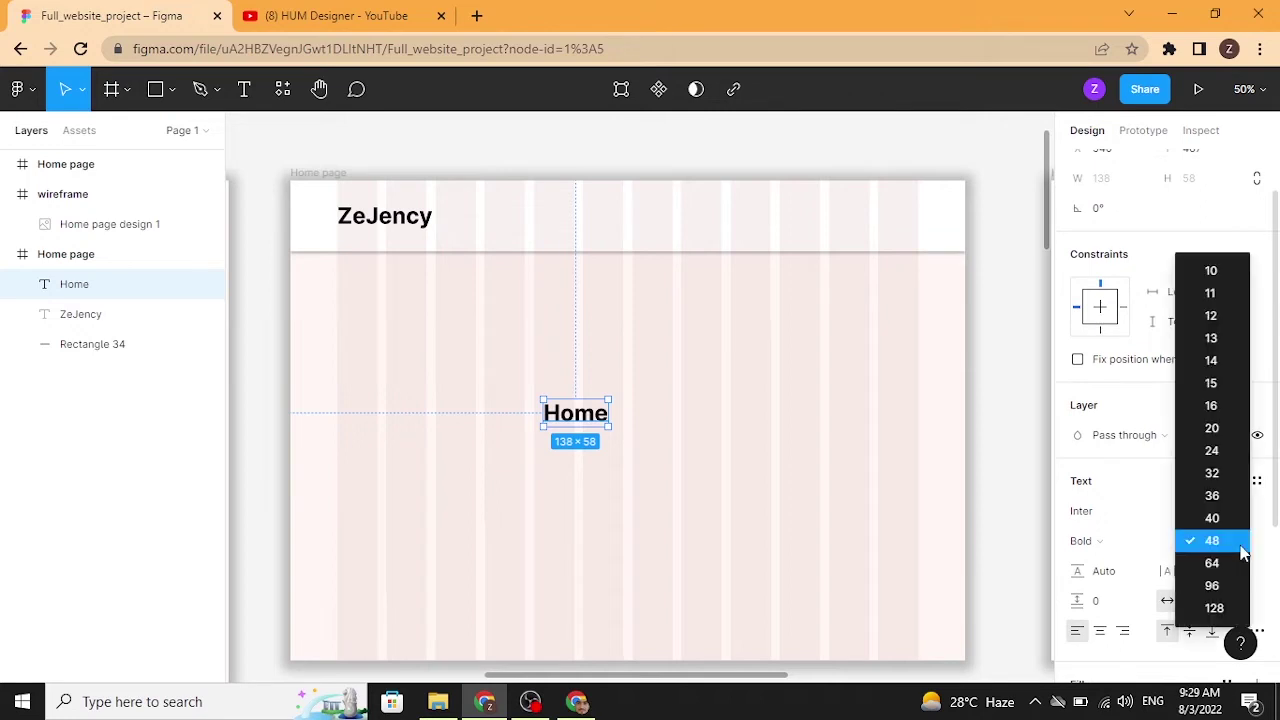
pyautogui.click(1211, 405)
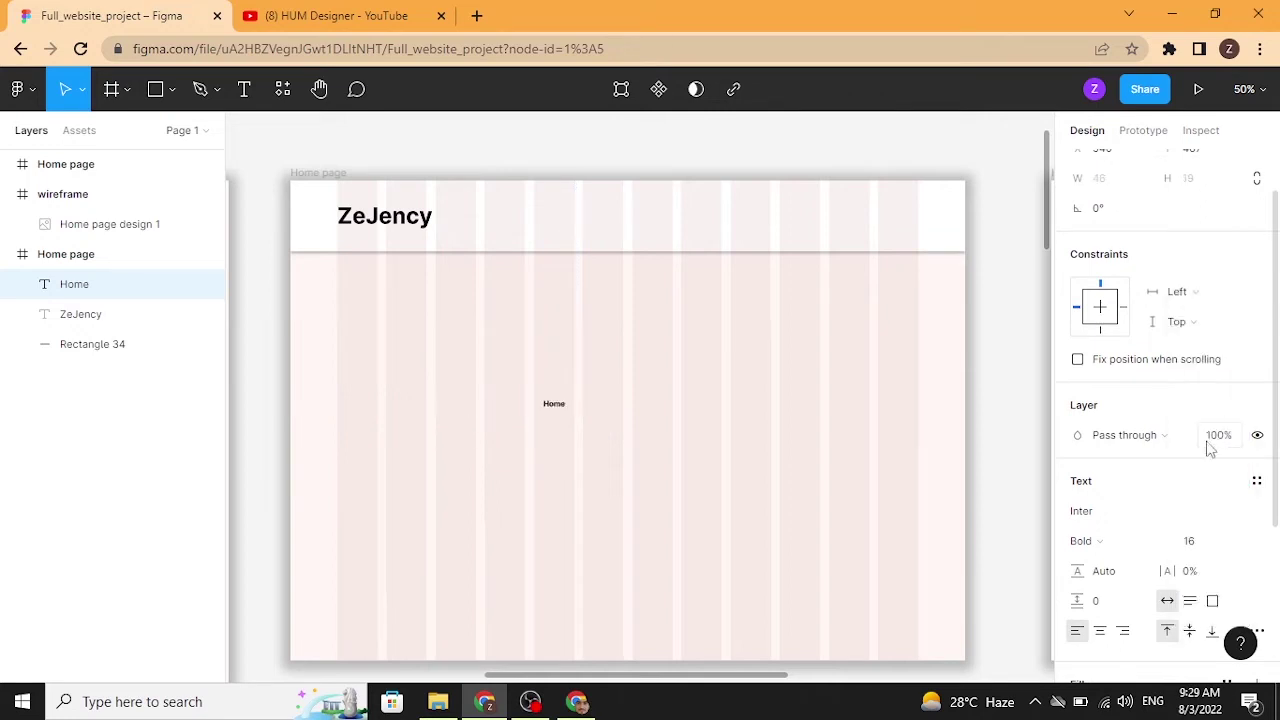
pyautogui.click(910, 505)
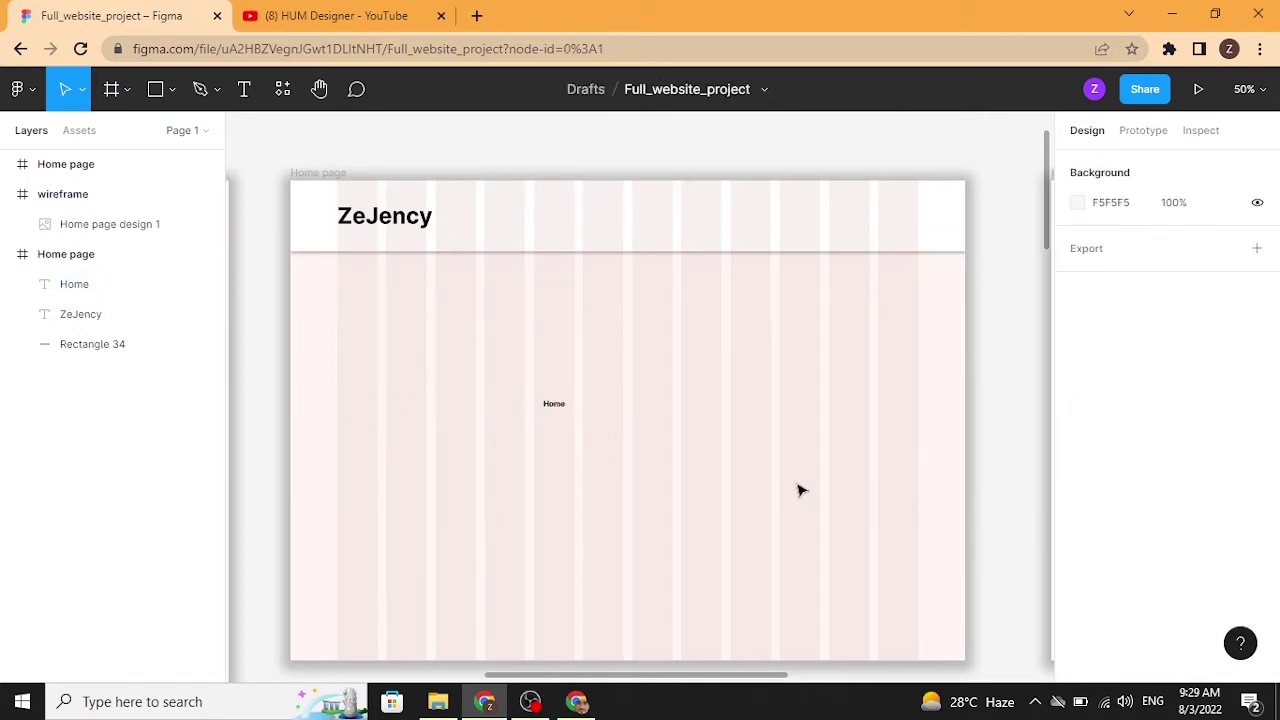
# Move the "Home" text into the header beside the logo, at about X 415, Y 73, and set it to size 20, Regular.
pyautogui.moveTo(556, 407); pyautogui.dragTo(500, 228)
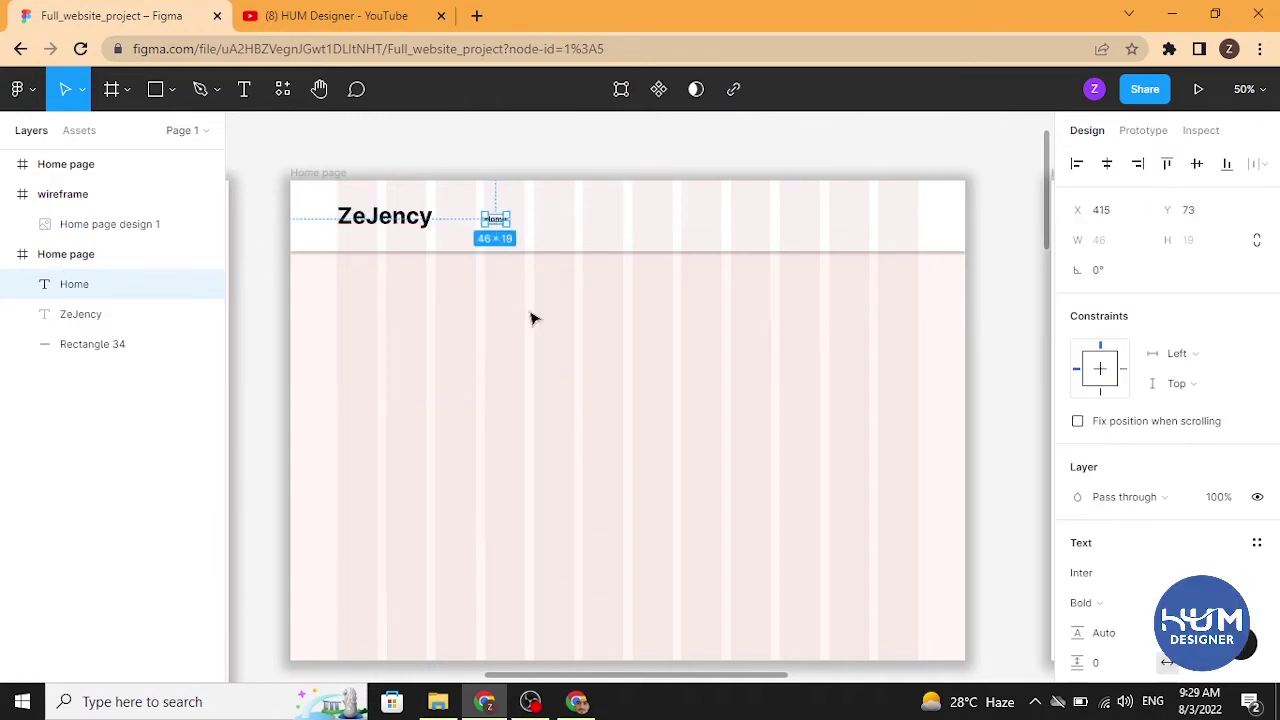
pyautogui.click(531, 317)
pyautogui.click(508, 222)
pyautogui.click(1240, 602)
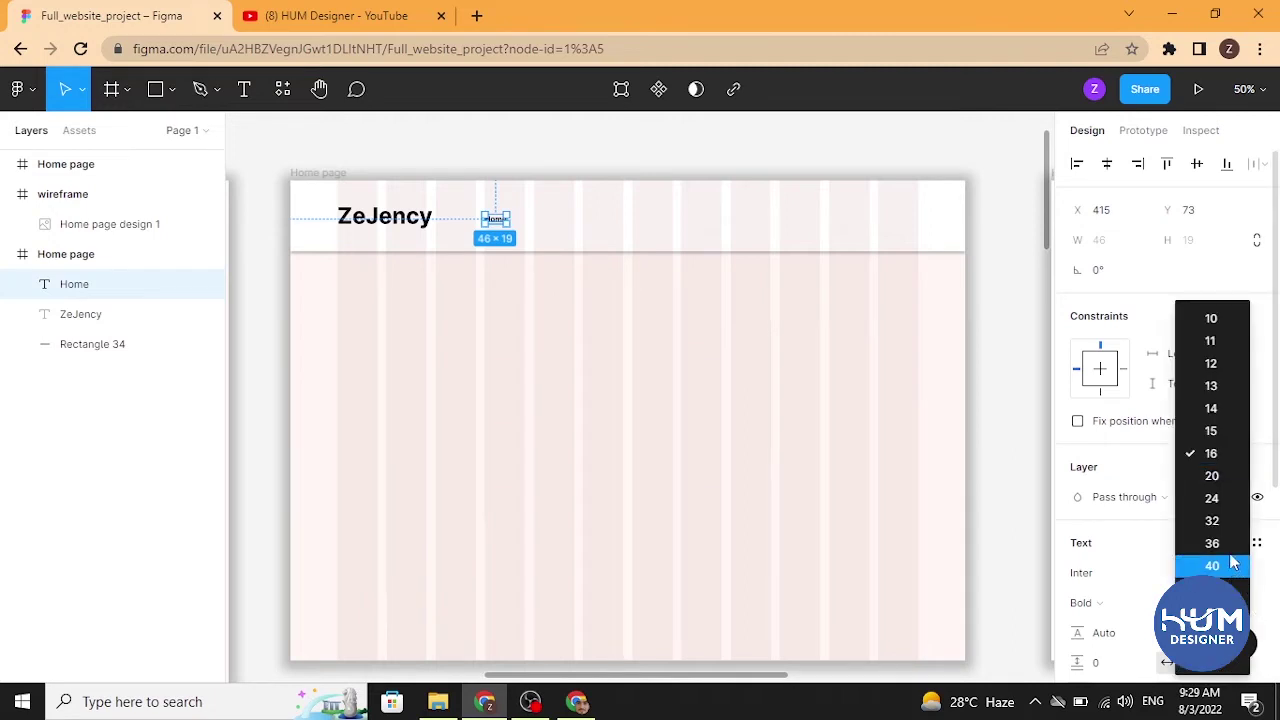
pyautogui.click(1212, 476)
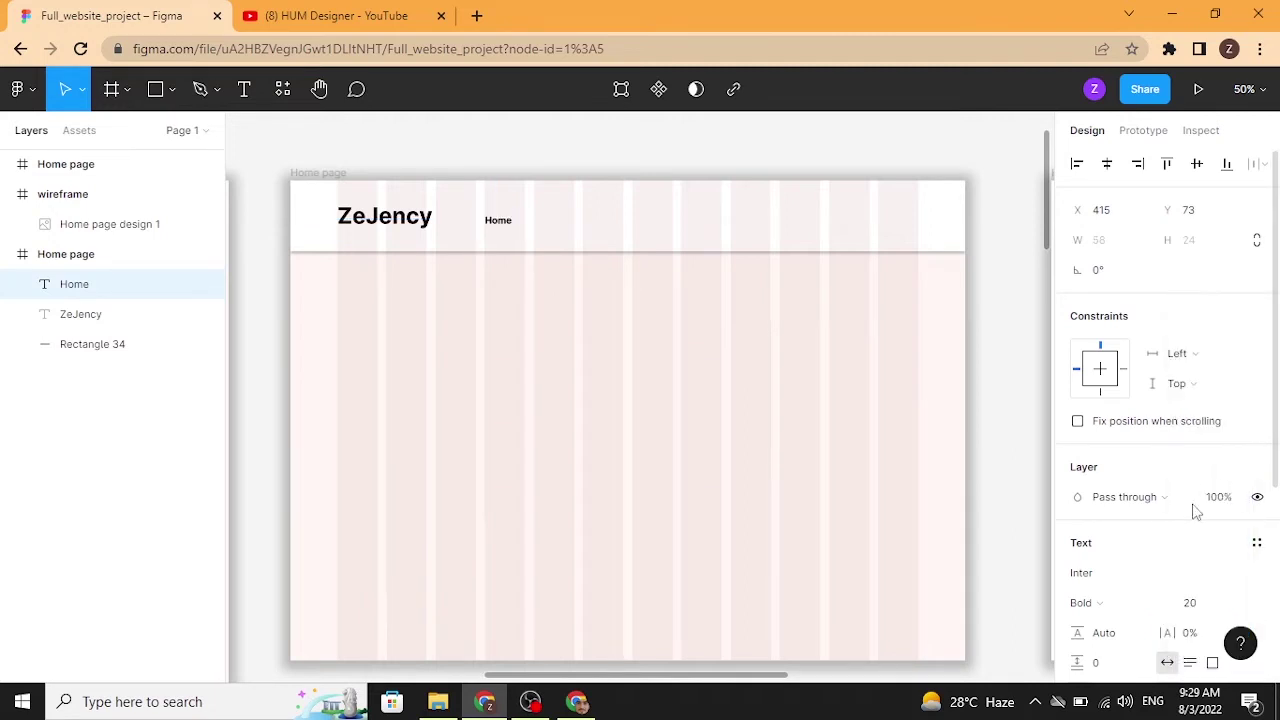
pyautogui.click(1136, 608)
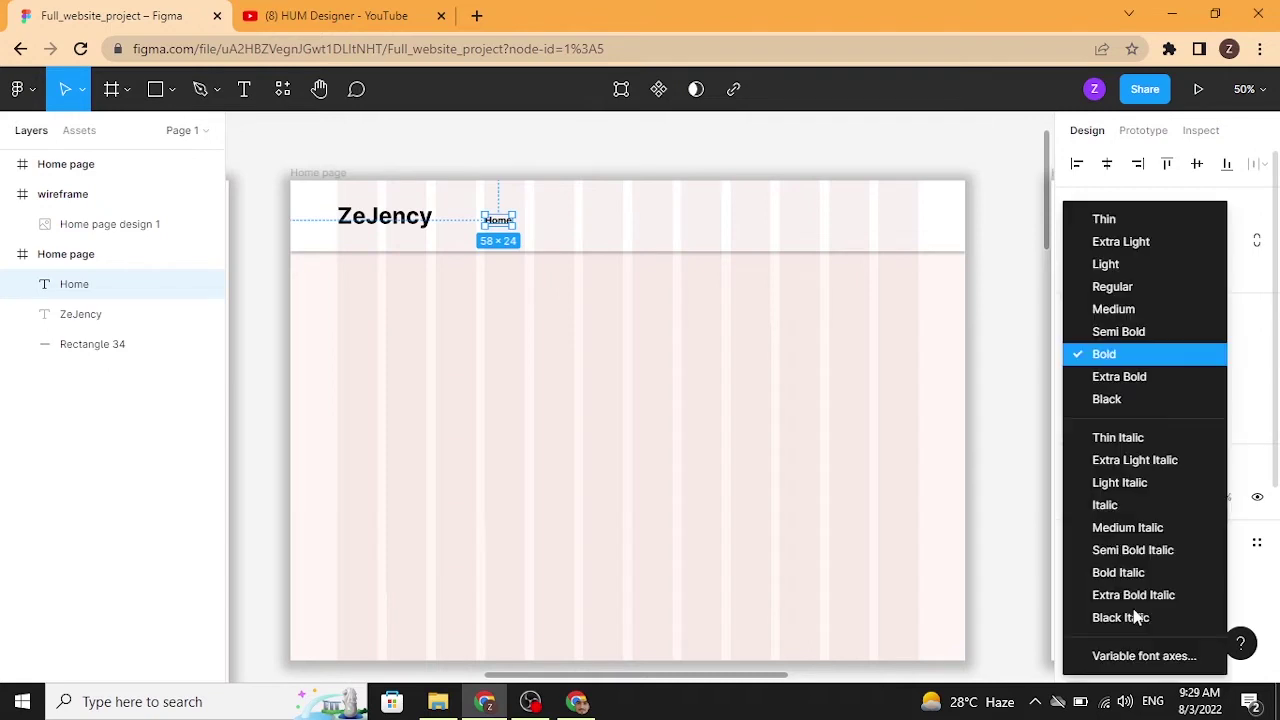
pyautogui.click(1110, 287)
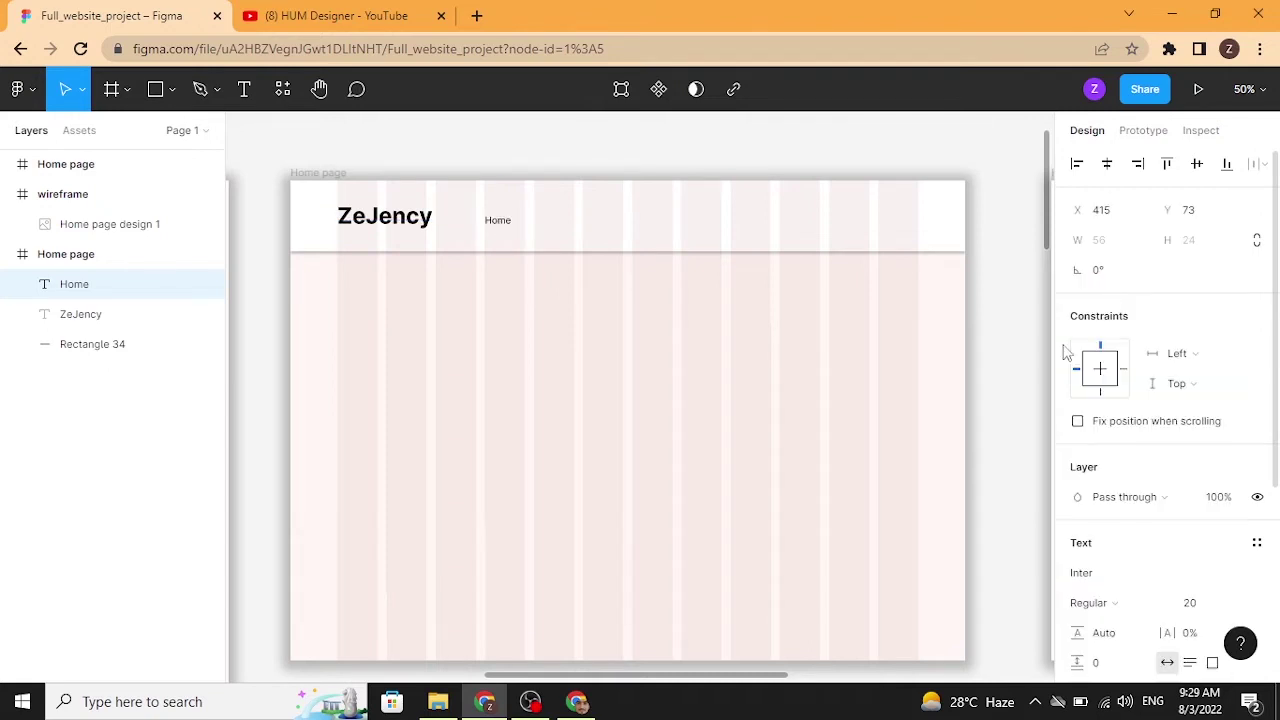
pyautogui.click(985, 400)
# Duplicate the "Home" link to its right at about X 520, Y 73, and change the copy's text to "About Us".
pyautogui.moveTo(503, 227); pyautogui.dragTo(554, 226)
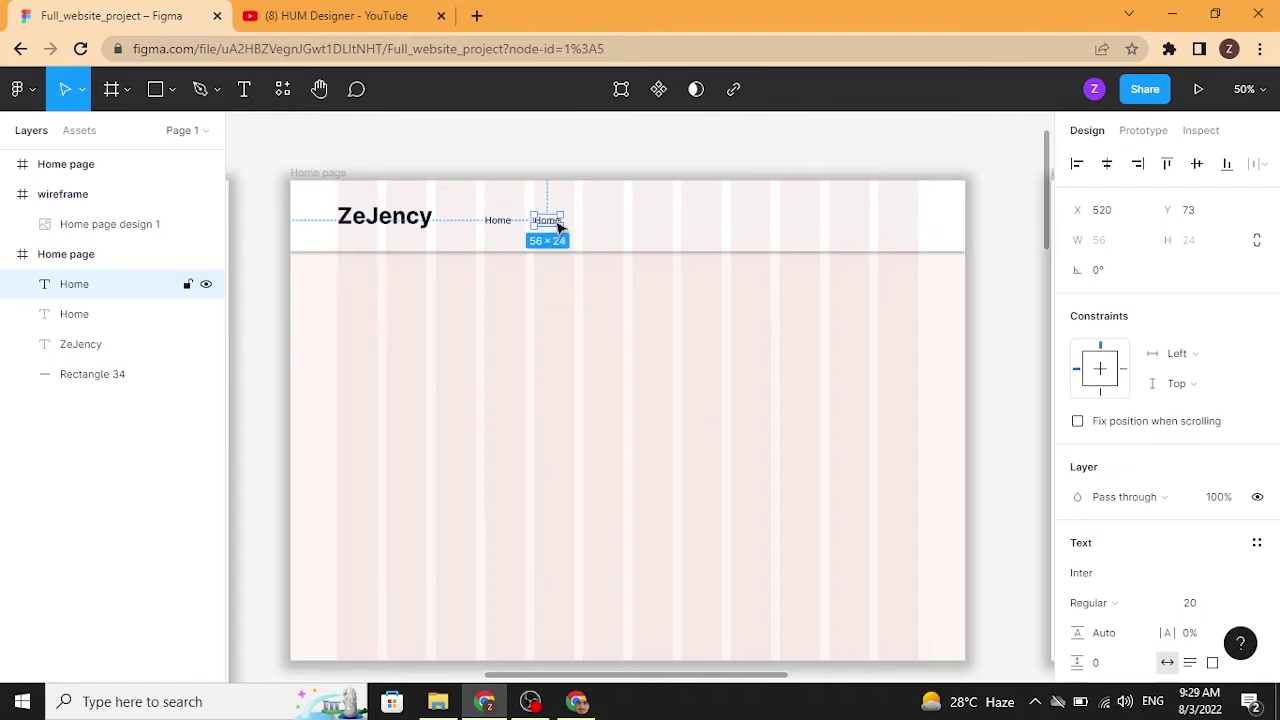
pyautogui.doubleClick(555, 221)
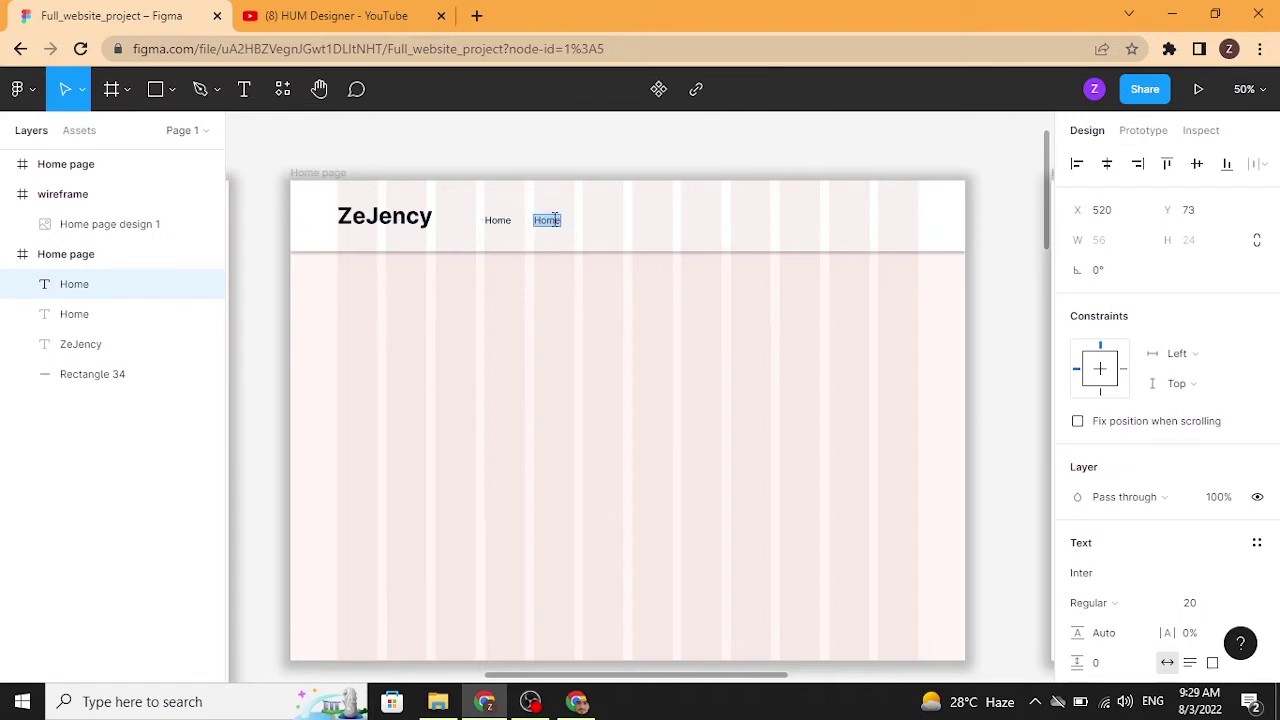
pyautogui.write('About Us')
pyautogui.click(613, 390)
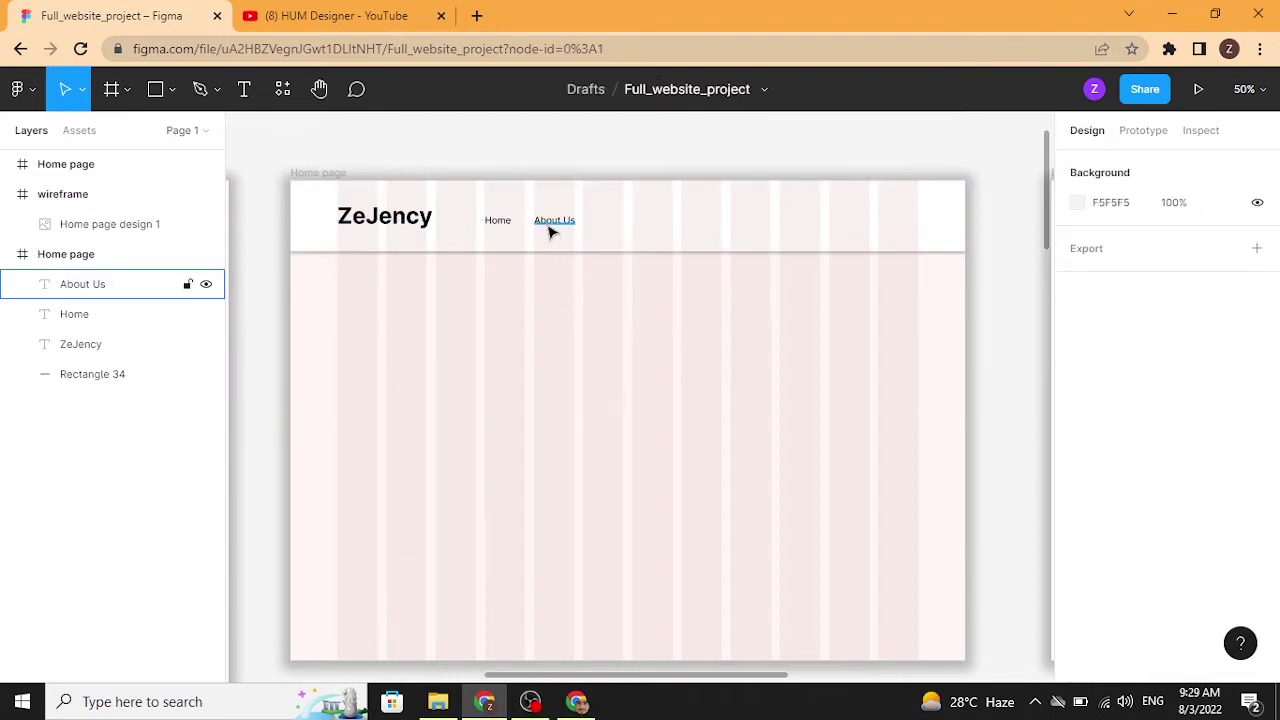
# Duplicate the "About Us" link to its right at about X 657, Y 73, and change the copy's text to "Our Work".
pyautogui.moveTo(549, 228); pyautogui.dragTo(618, 224)
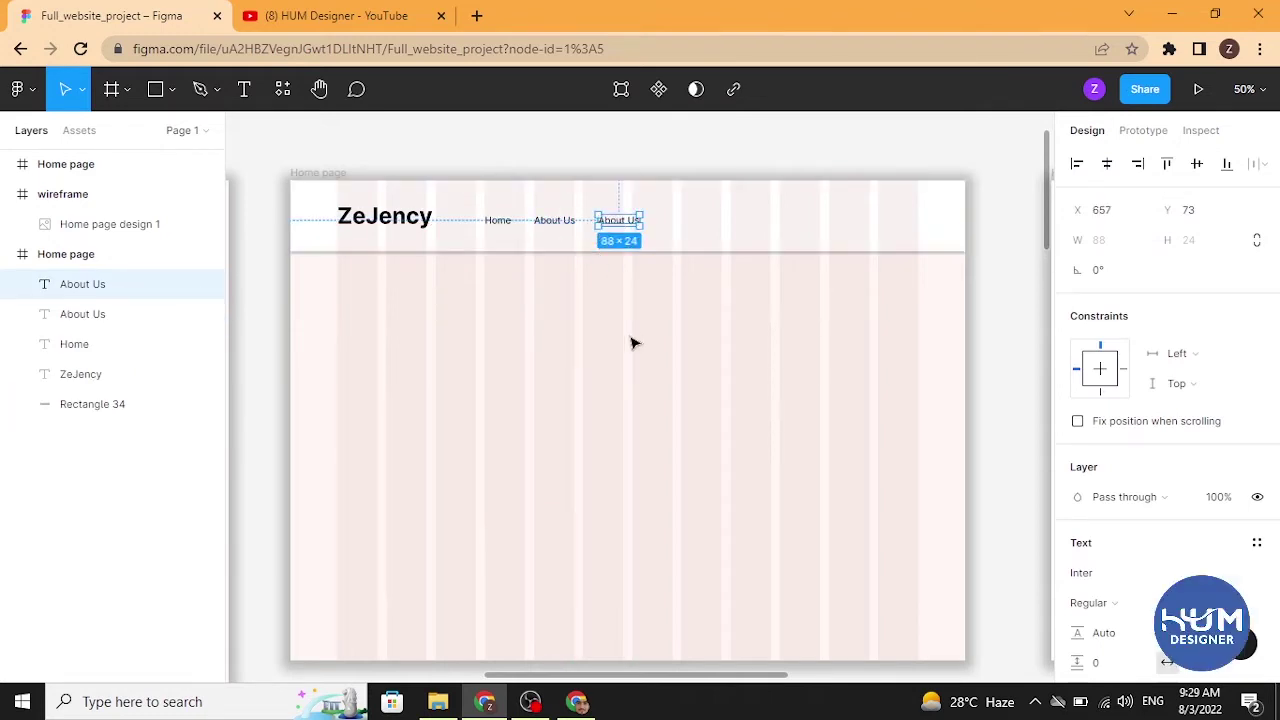
pyautogui.click(632, 343)
pyautogui.doubleClick(619, 220)
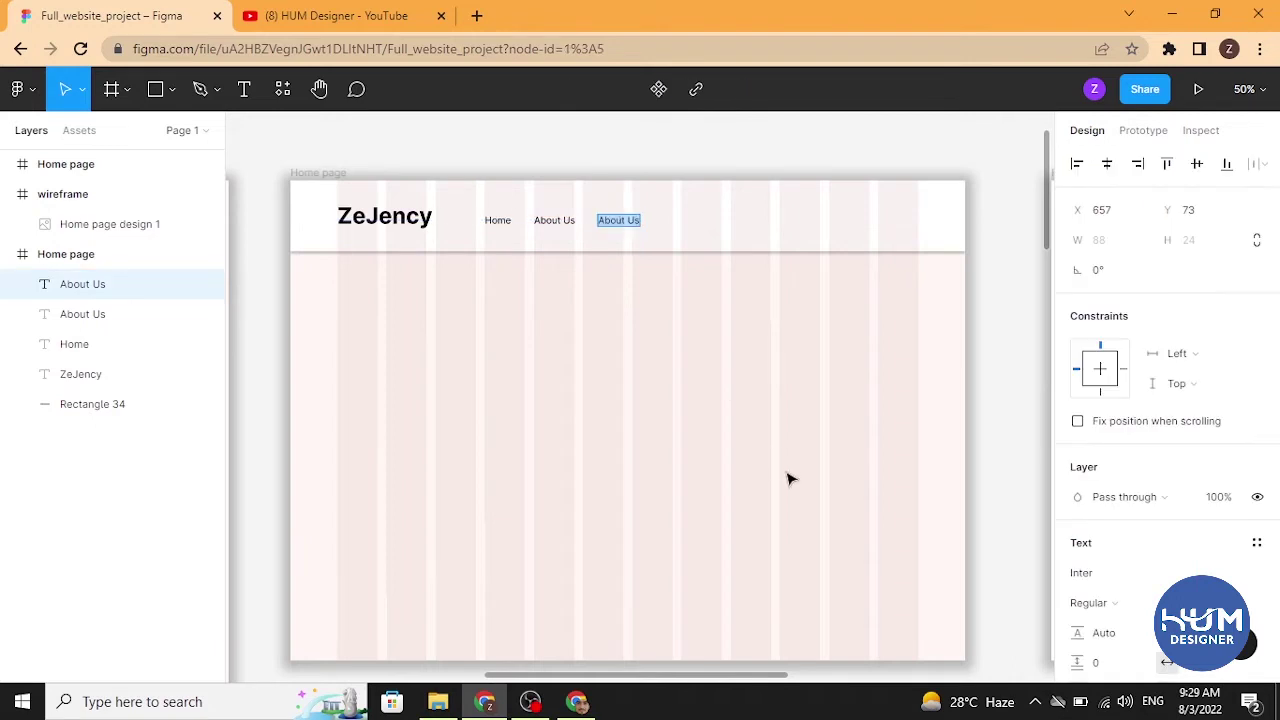
pyautogui.write('Our Wor')
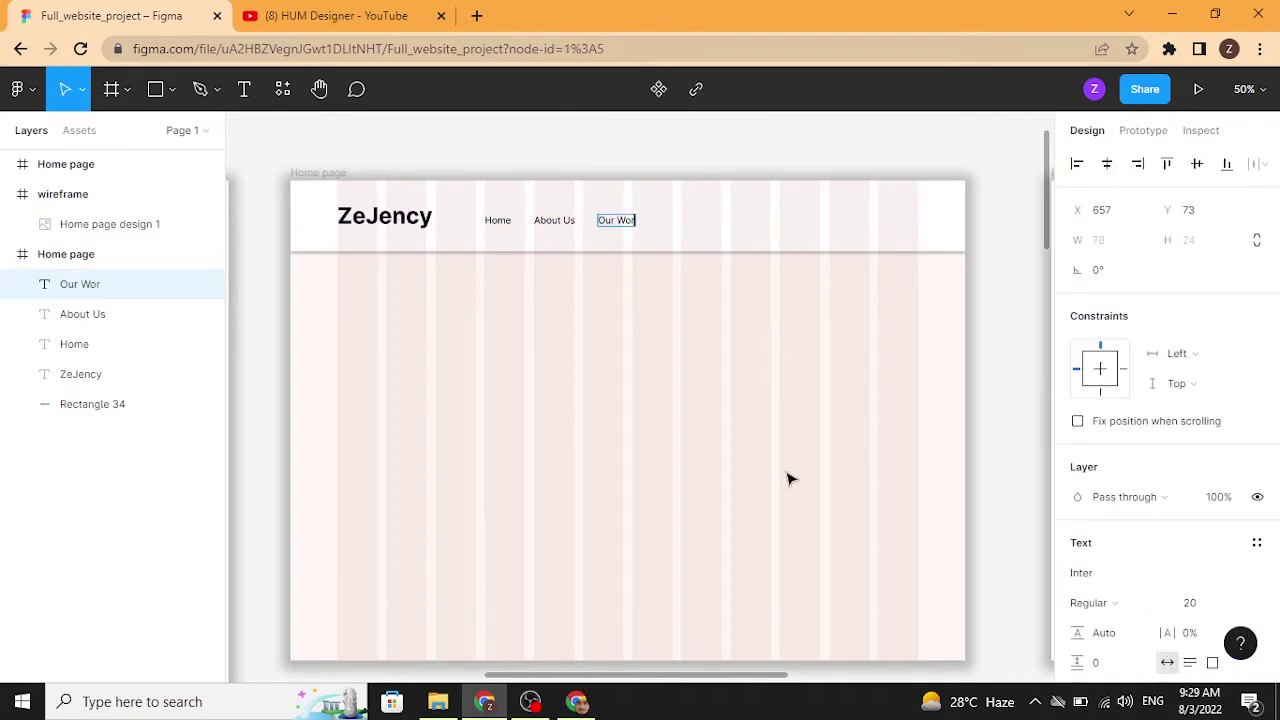
pyautogui.write('k')
pyautogui.press('Escape')
pyautogui.press('Escape')
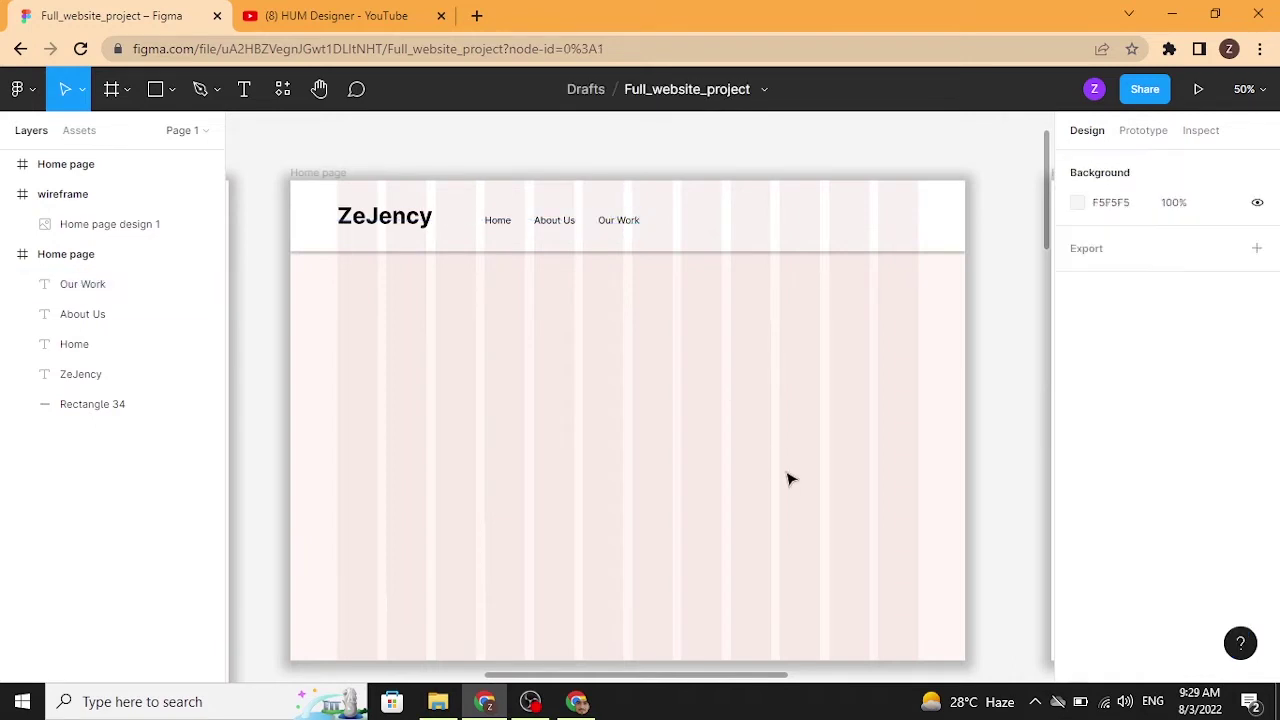
# Duplicate the "Our Work" link to its right at about X 795, Y 73, and change the copy's text to "Clients".
pyautogui.moveTo(623, 229); pyautogui.dragTo(688, 226)
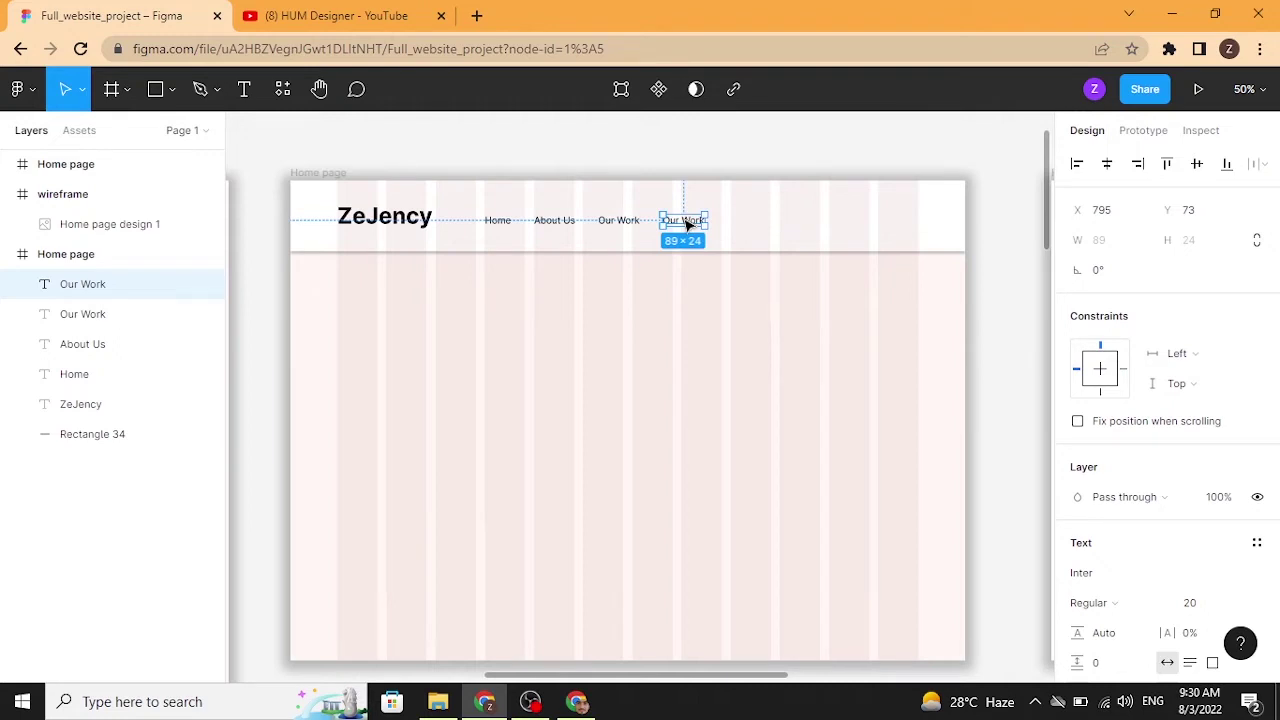
pyautogui.doubleClick(684, 220)
pyautogui.write('C')
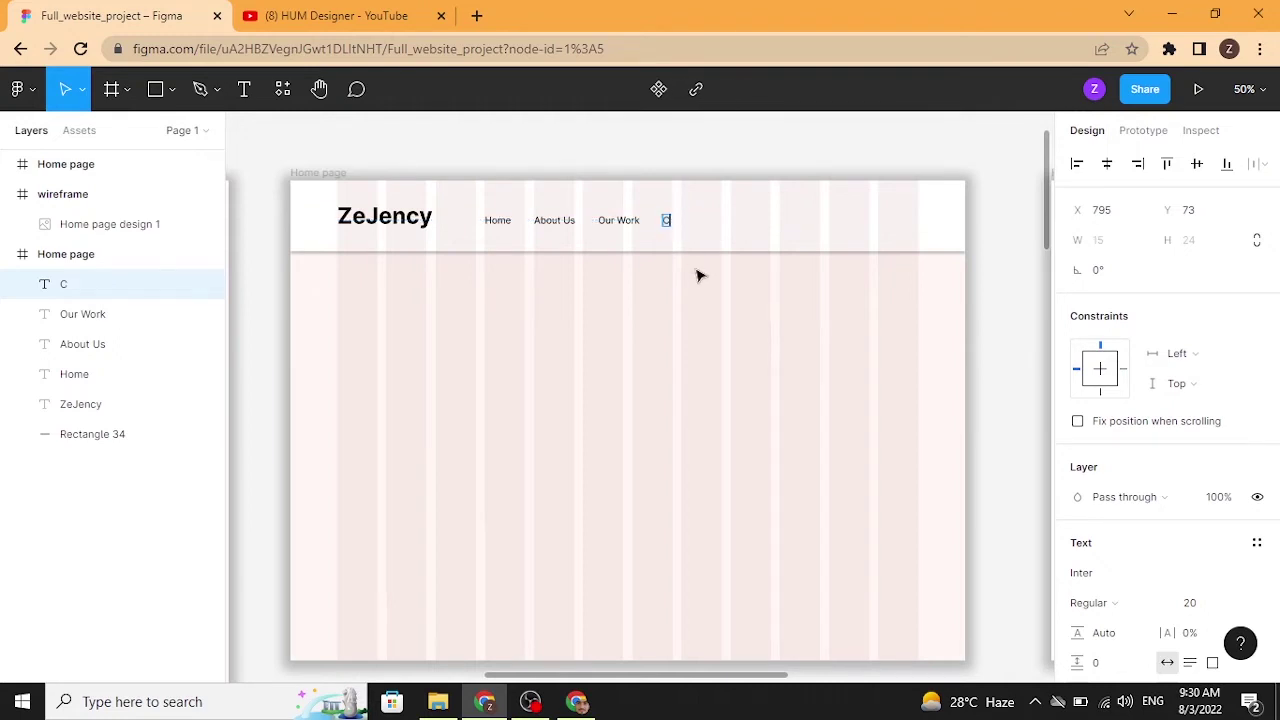
pyautogui.write('lients')
pyautogui.click(712, 356)
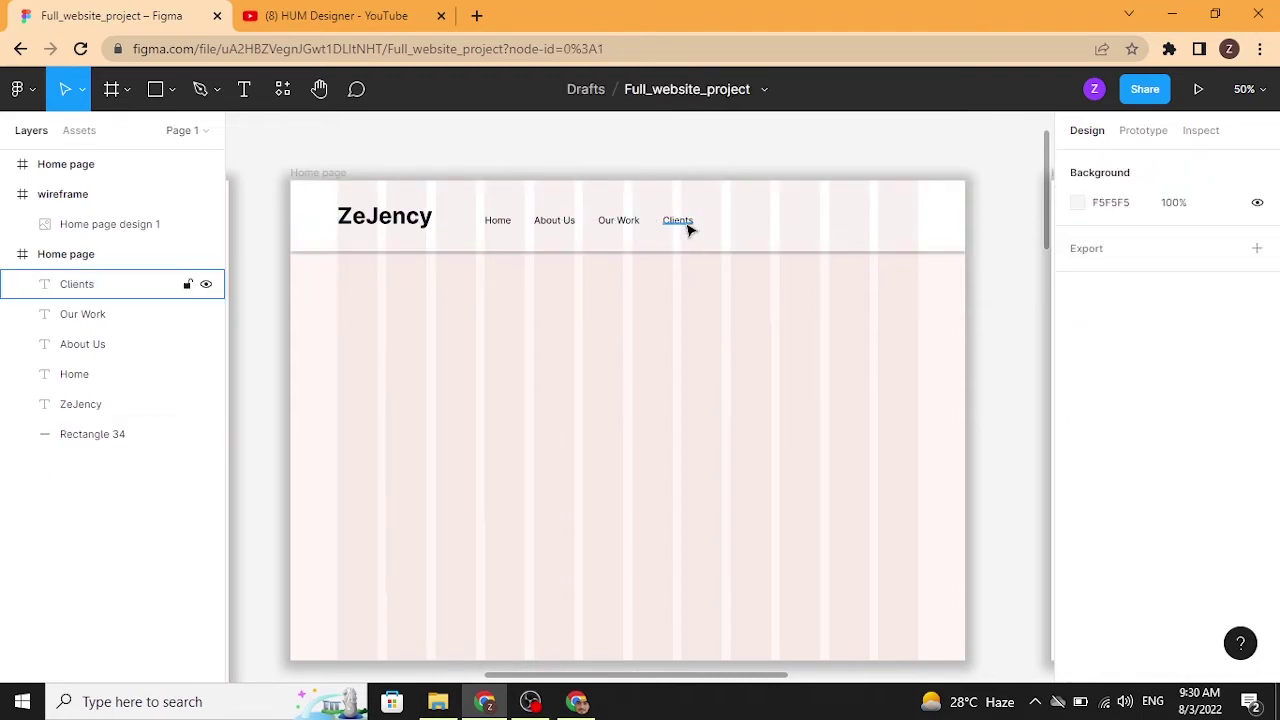
# Duplicate the "Clients" link to its right at about X 909, Y 73, and change the copy's text to "Our Blogs".
pyautogui.moveTo(687, 227); pyautogui.dragTo(740, 228)
pyautogui.press('Return')
pyautogui.write('Our Blogs')
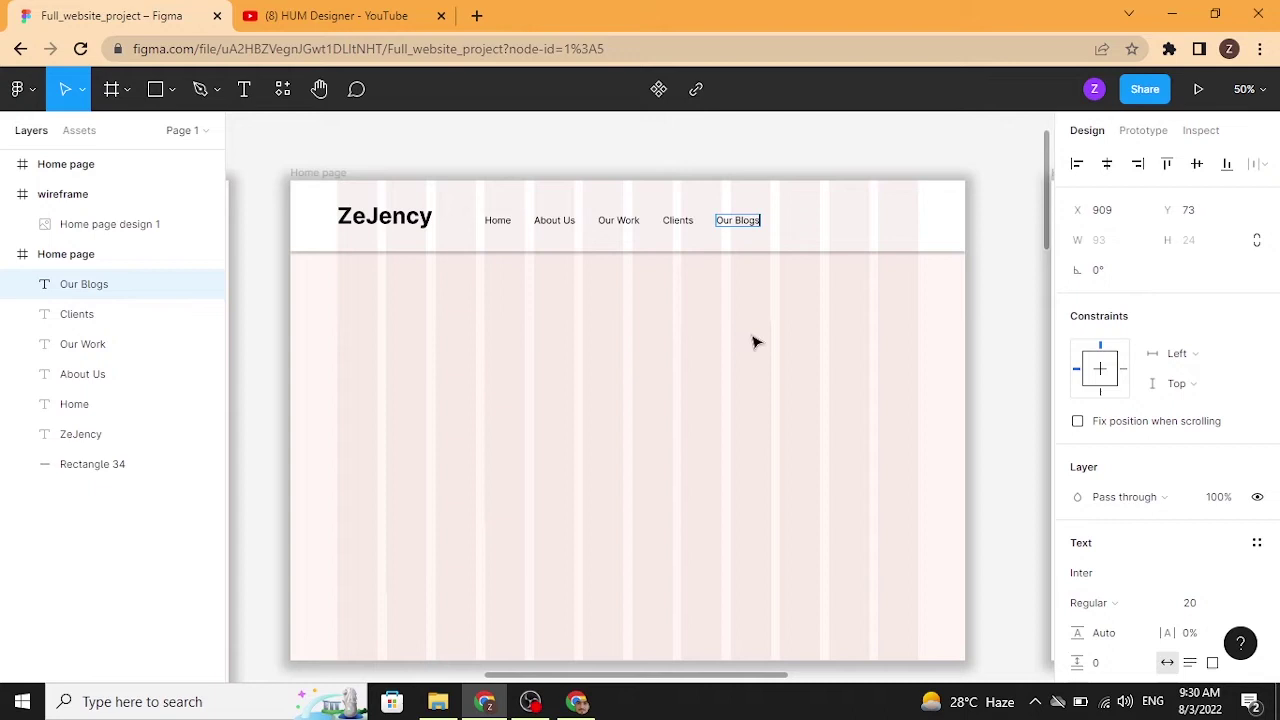
pyautogui.press('Escape')
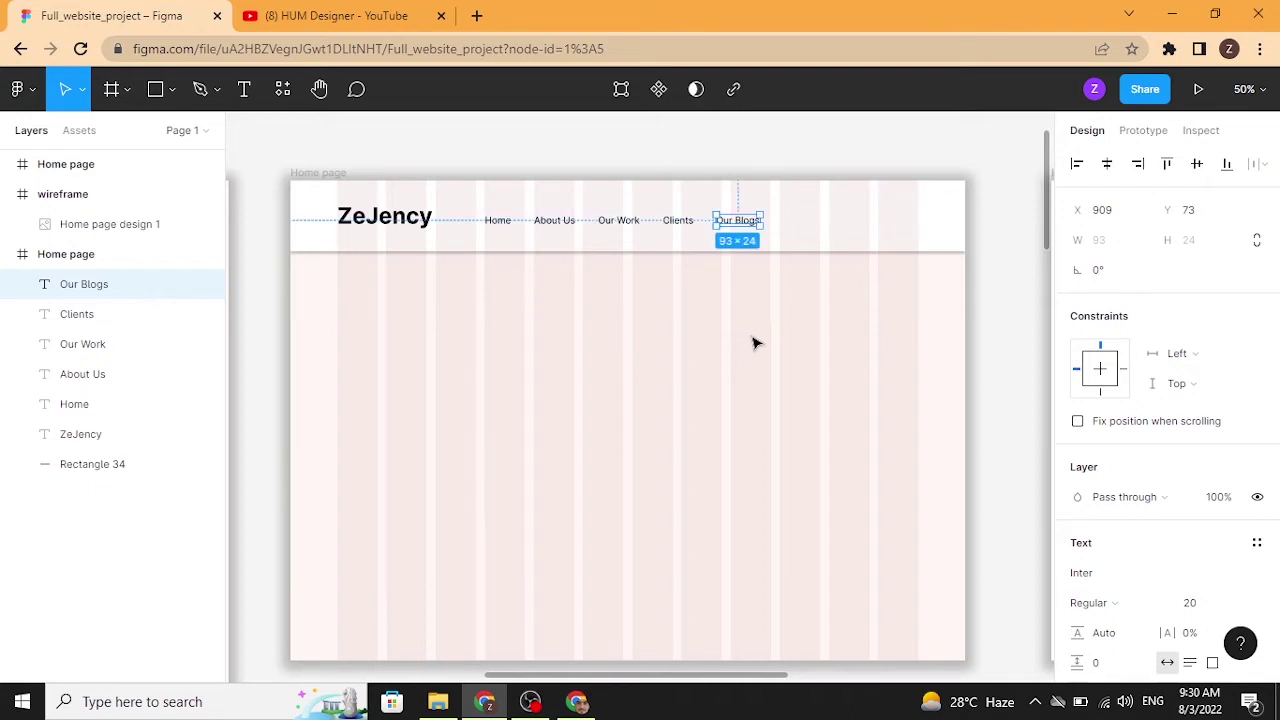
pyautogui.click(755, 343)
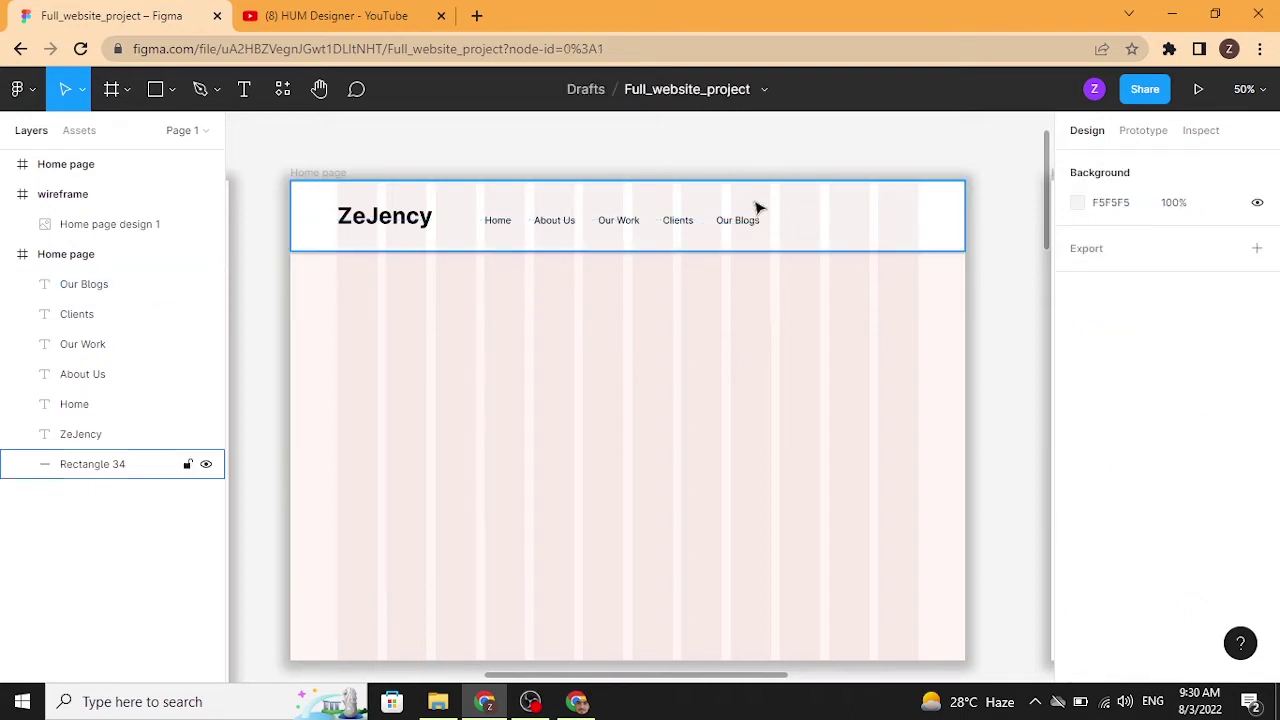
# Duplicate the "Our Blogs" link to its right at about X 1051, Y 73, and change the copy's text to "Contact Us".
pyautogui.moveTo(757, 227); pyautogui.dragTo(824, 232)
pyautogui.doubleClick(813, 226)
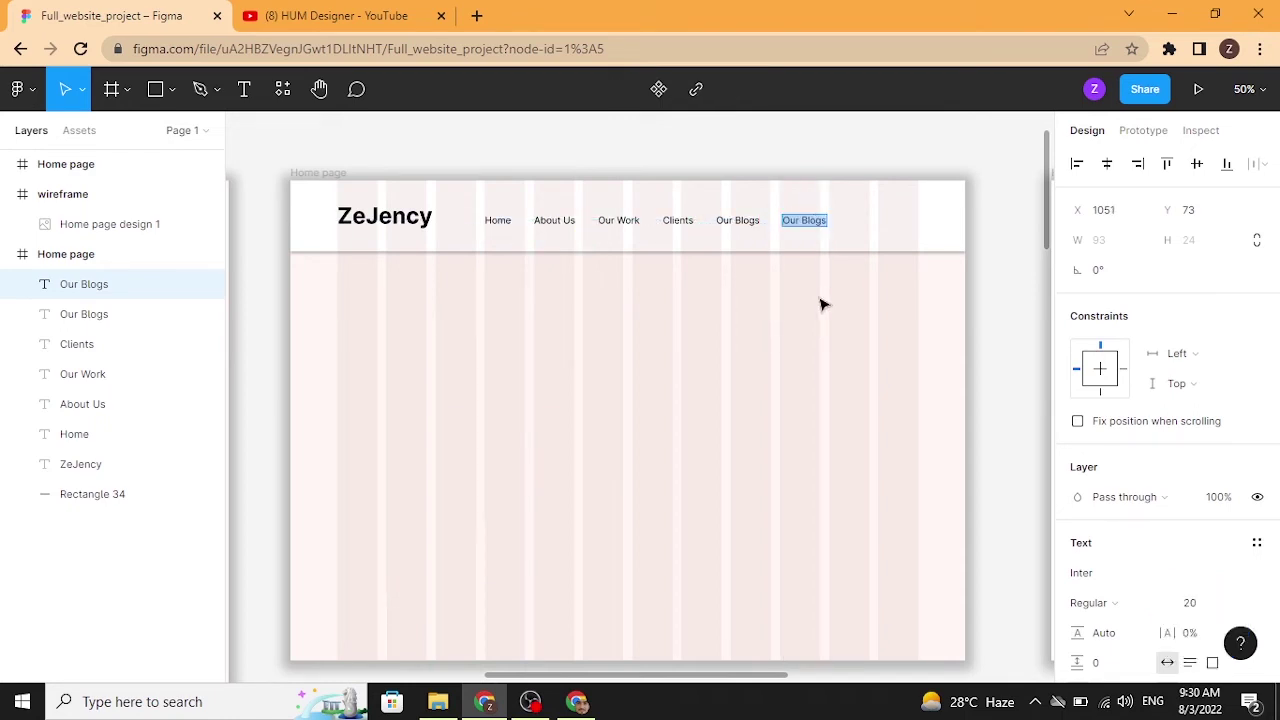
pyautogui.write('Contact Us')
pyautogui.press('Escape')
pyautogui.click(823, 304)
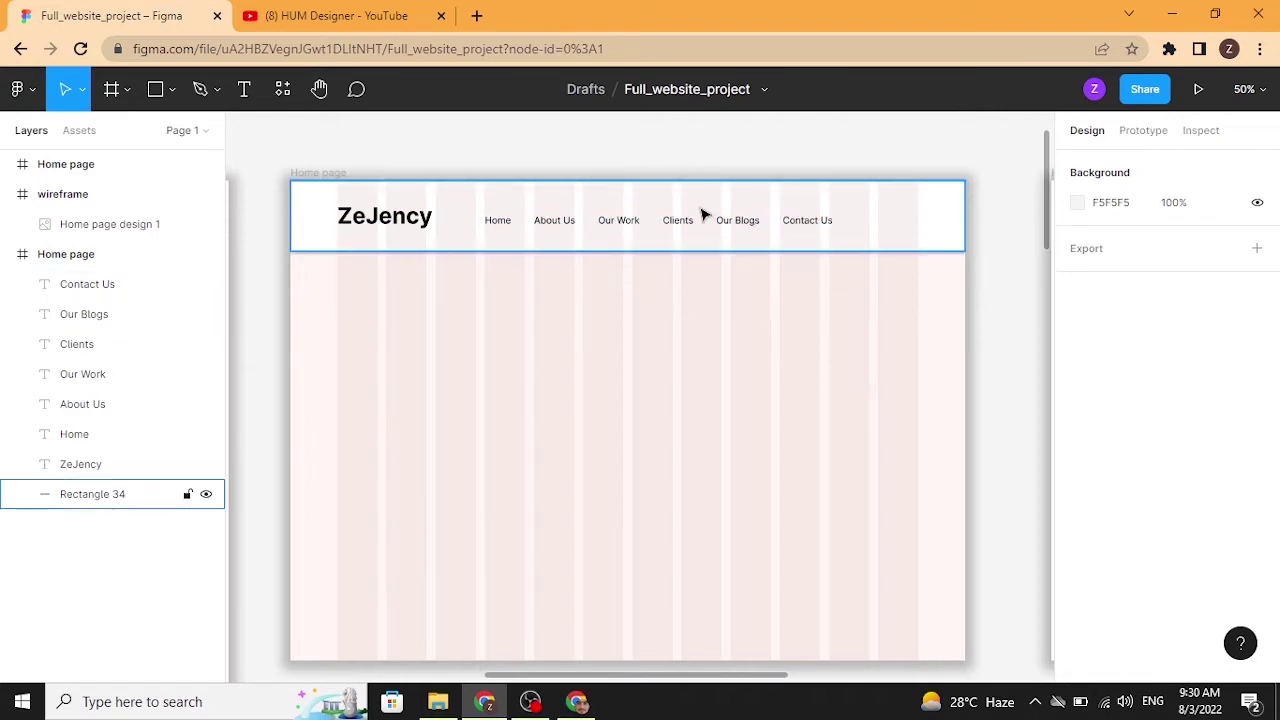
# Shift "Contact Us" right to about X 1081, and tidy up the spacing of all six navigation links from "Home" to "Contact Us".
pyautogui.click(822, 226)
pyautogui.moveTo(824, 228); pyautogui.dragTo(828, 226)
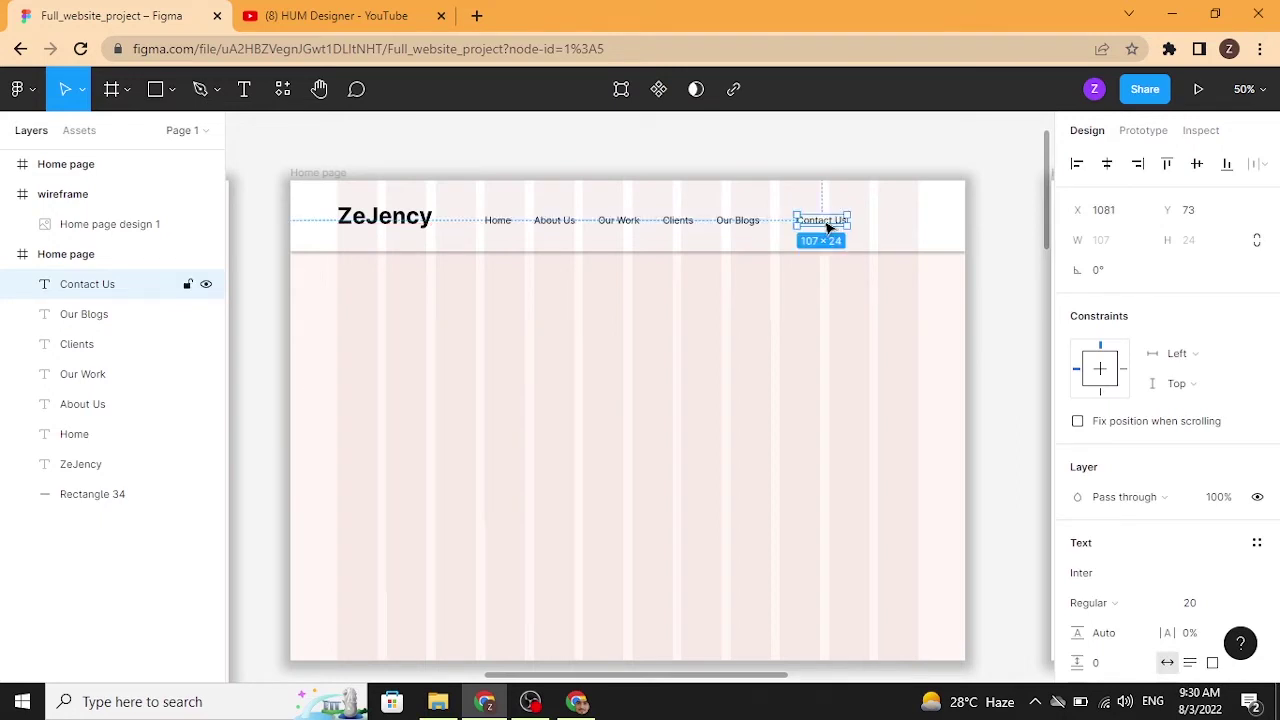
pyautogui.keyDown('shift'); pyautogui.click(750, 228); pyautogui.keyUp('shift')
pyautogui.keyDown('shift'); pyautogui.click(674, 222); pyautogui.keyUp('shift')
pyautogui.keyDown('shift'); pyautogui.click(627, 221); pyautogui.keyUp('shift')
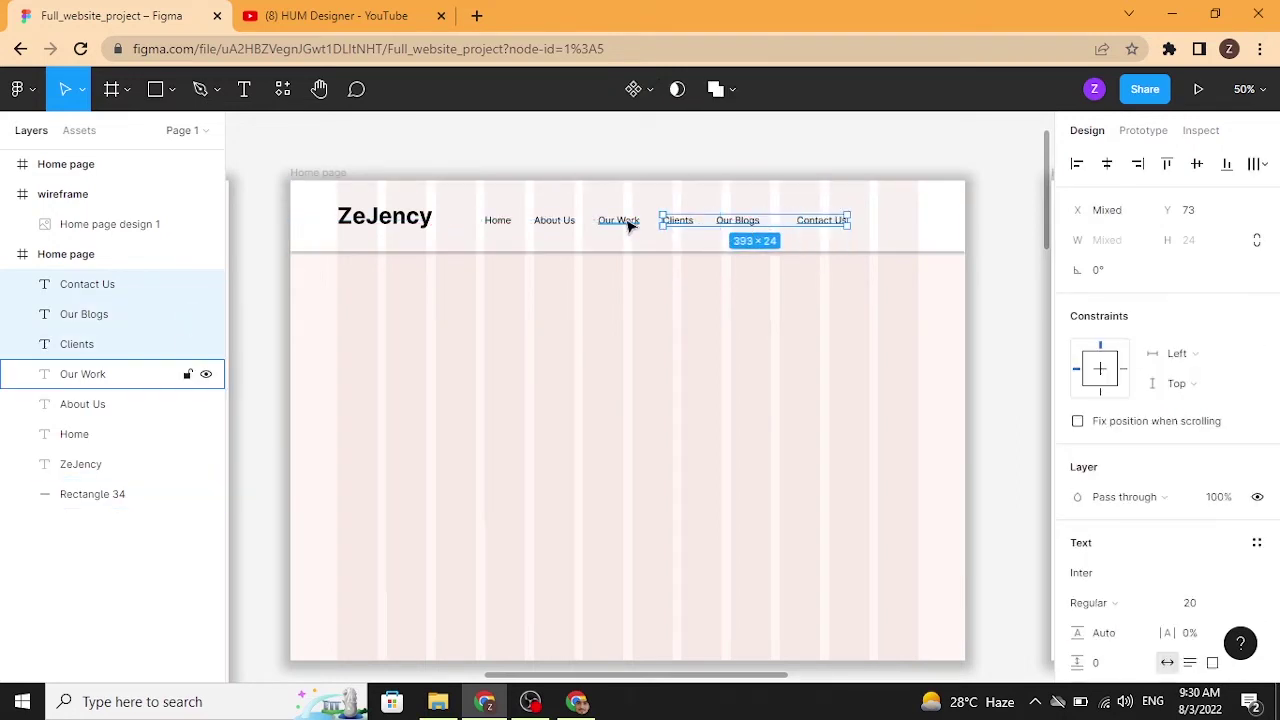
pyautogui.keyDown('shift'); pyautogui.click(557, 221); pyautogui.keyUp('shift')
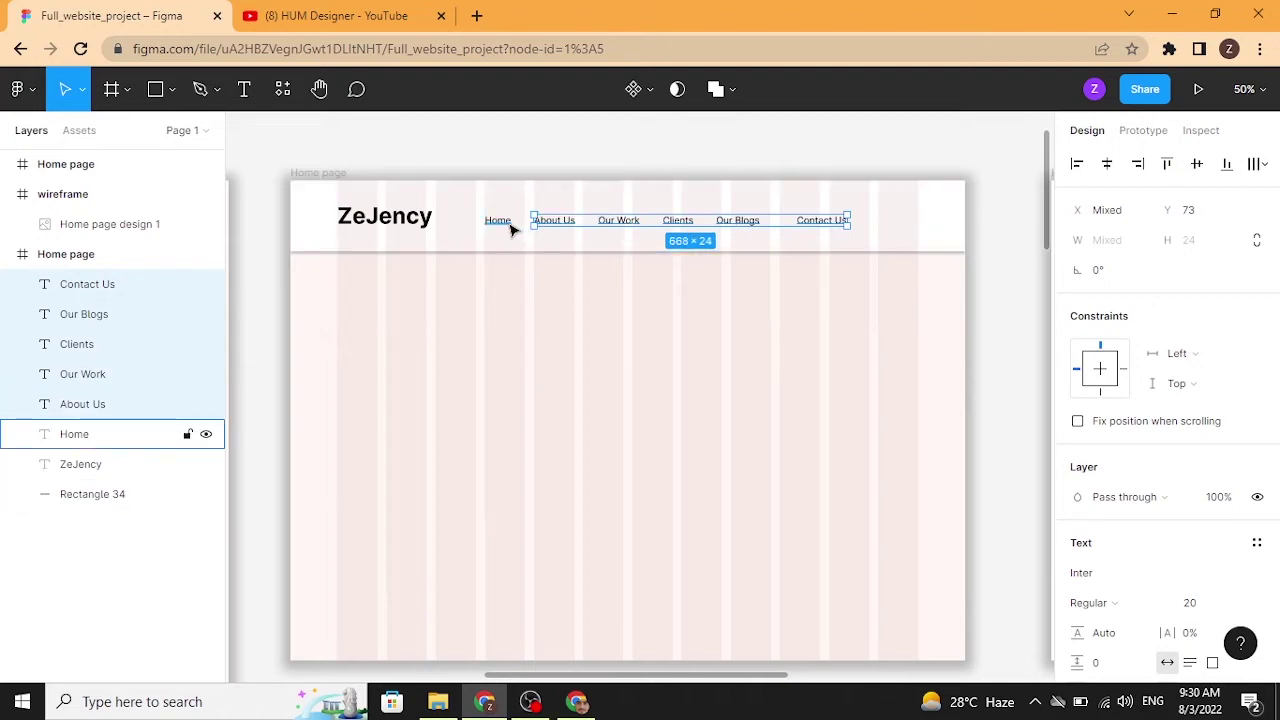
pyautogui.keyDown('shift'); pyautogui.click(505, 221); pyautogui.keyUp('shift')
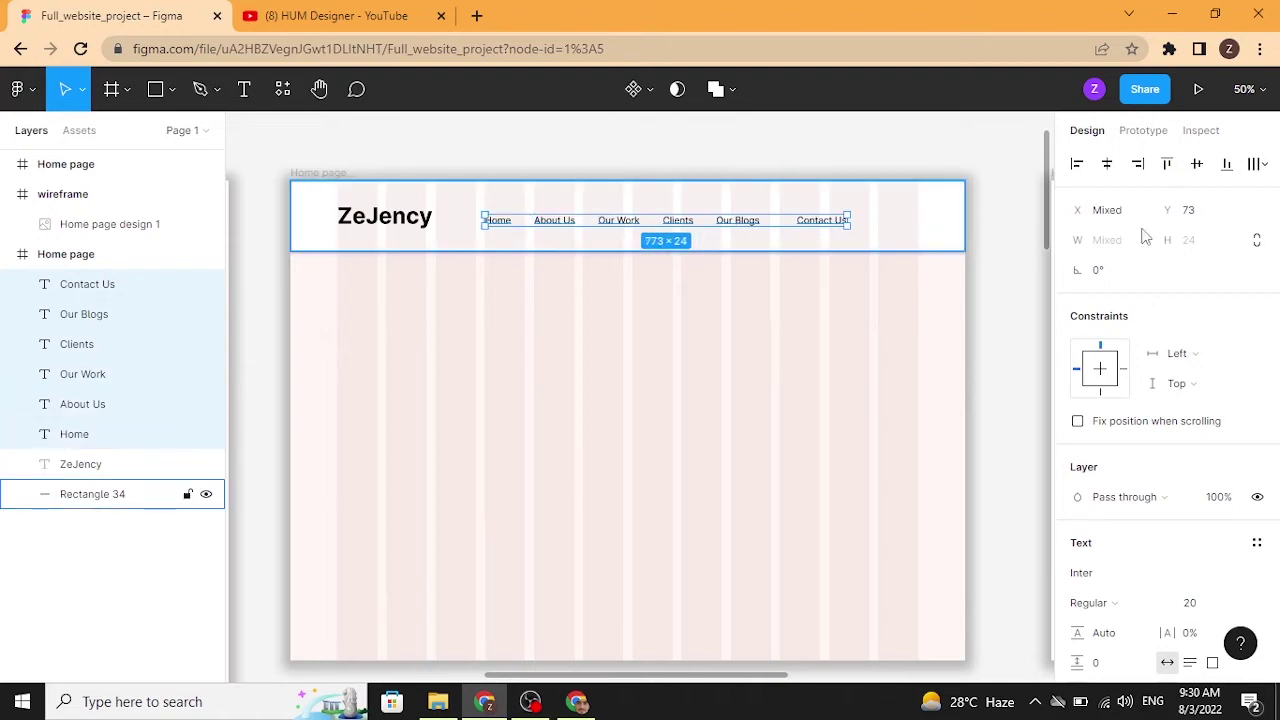
pyautogui.click(1264, 165)
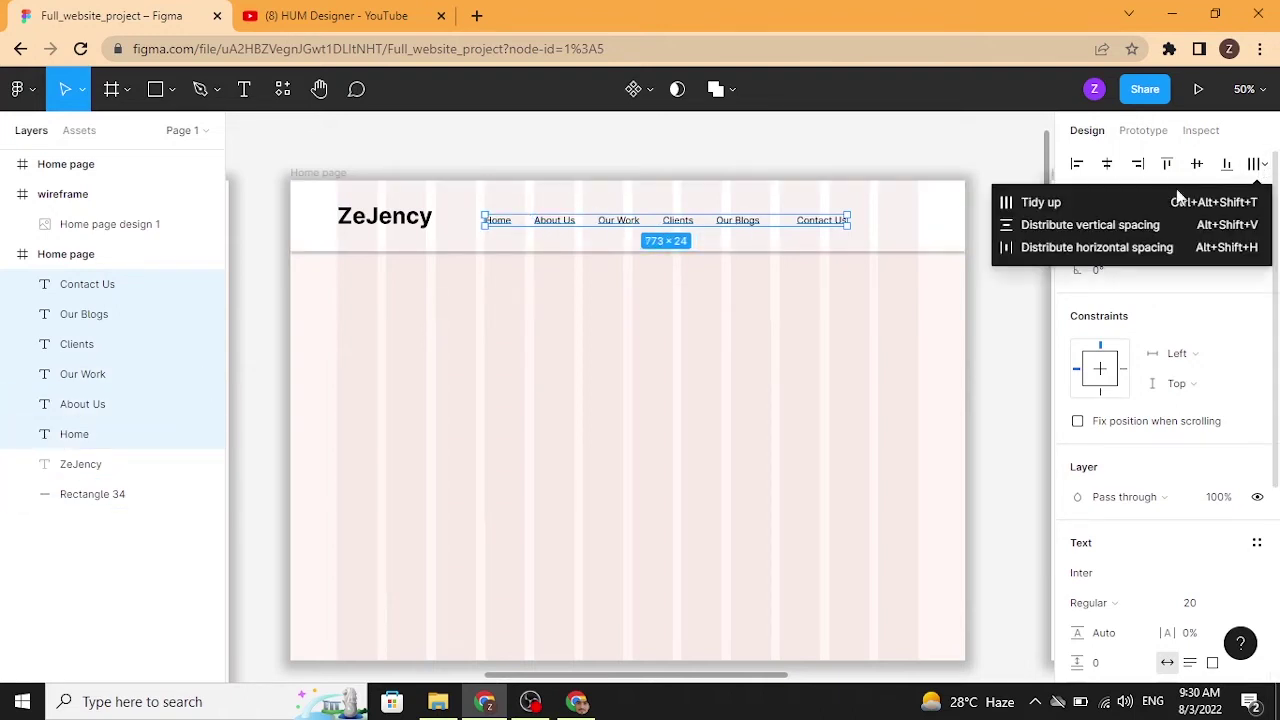
pyautogui.click(1098, 201)
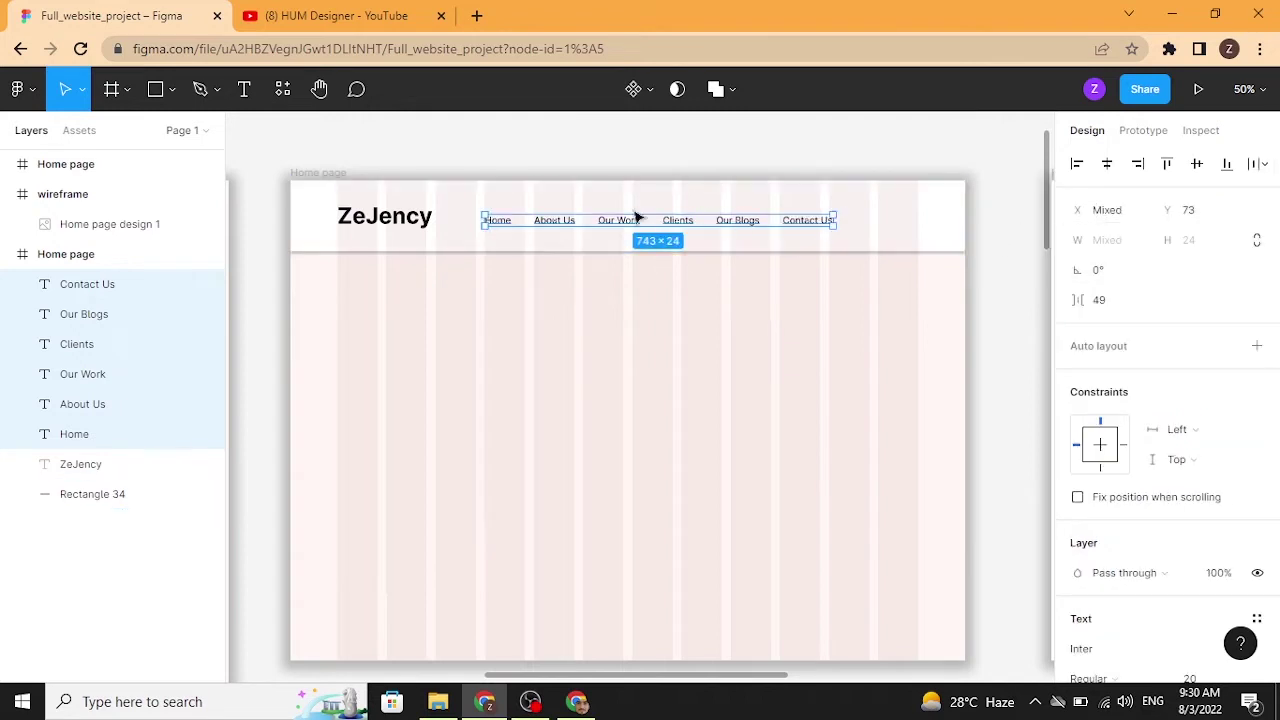
# Align the vertical centers of the ZeJency logo and the six navigation links.
pyautogui.keyDown('shift'); pyautogui.click(386, 228); pyautogui.keyUp('shift')
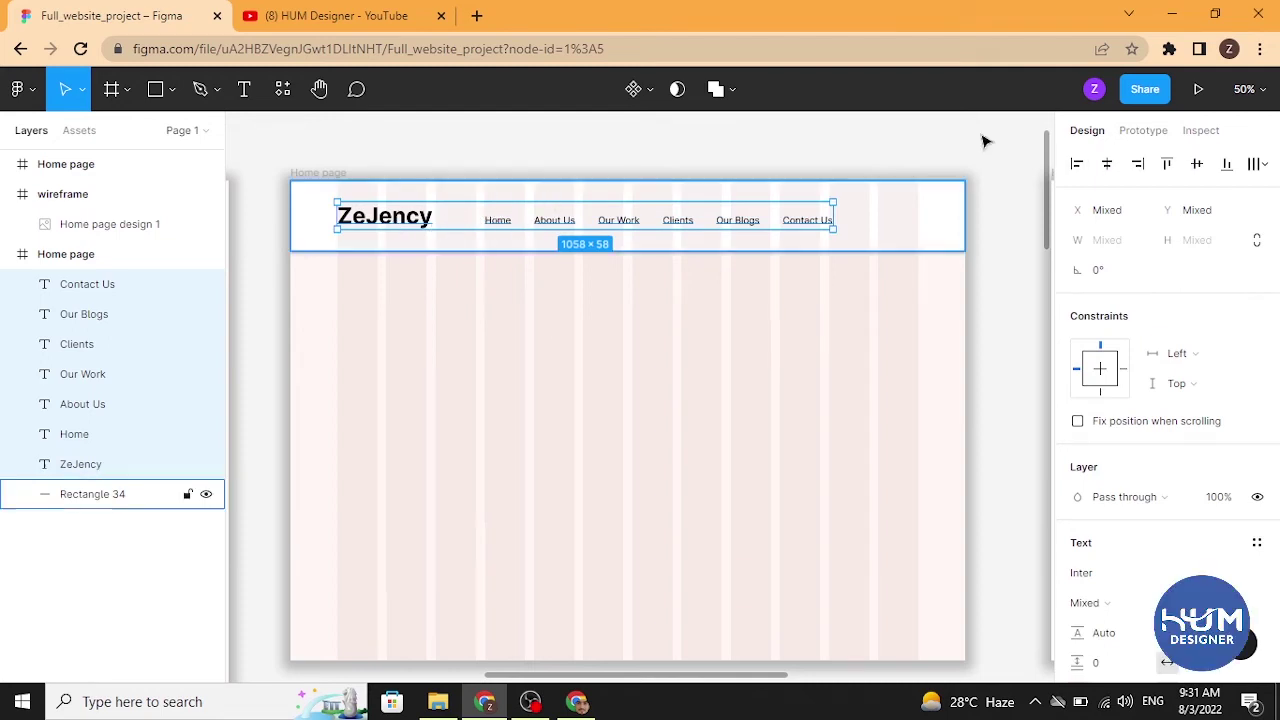
pyautogui.click(1196, 164)
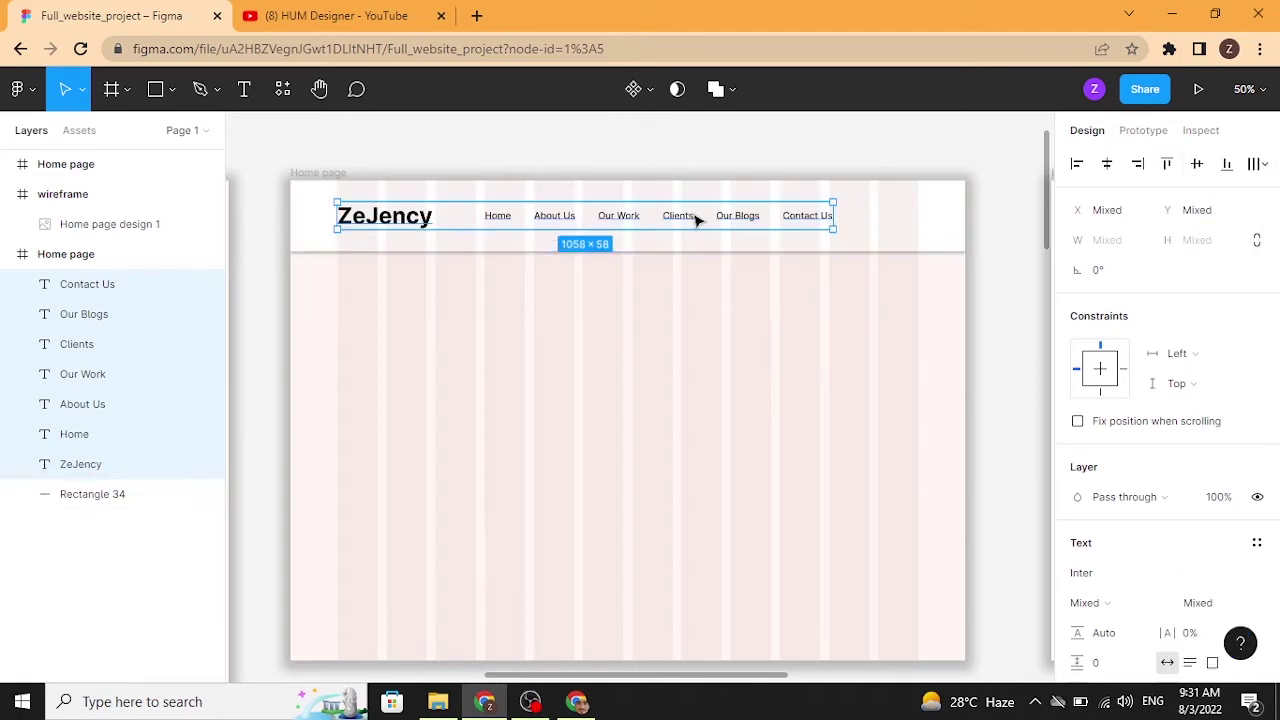
pyautogui.click(789, 333)
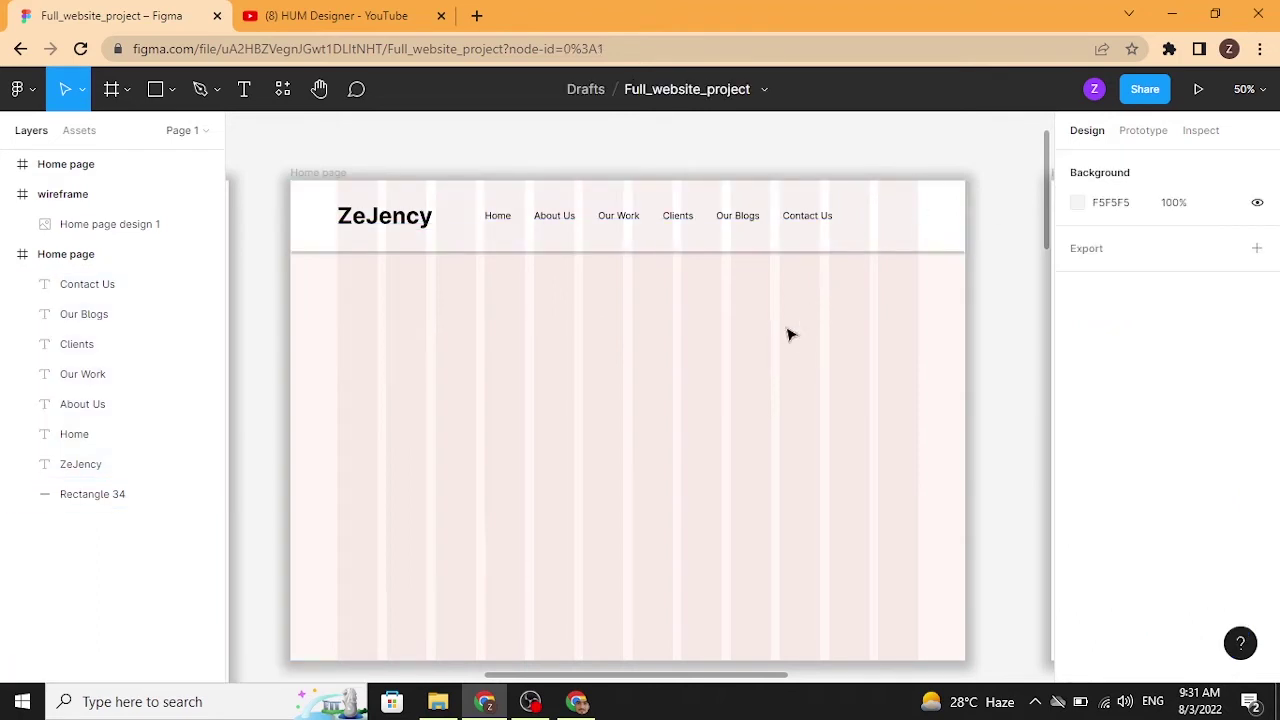
# Check the wireframe's header, and draw a circle of about 120 × 120 below the navigation links at about X 625, Y 375.
pyautogui.moveTo(608, 386); pyautogui.dragTo(1197, 394)
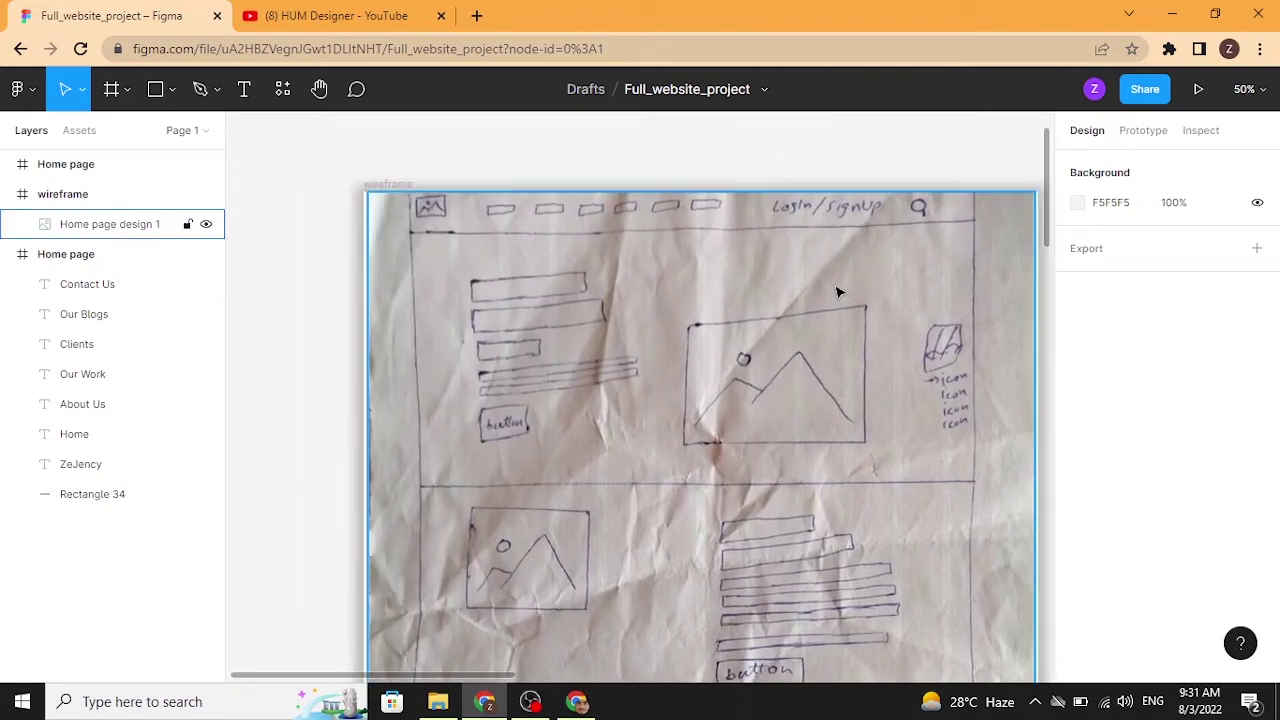
pyautogui.hscroll(5, 857, 277)
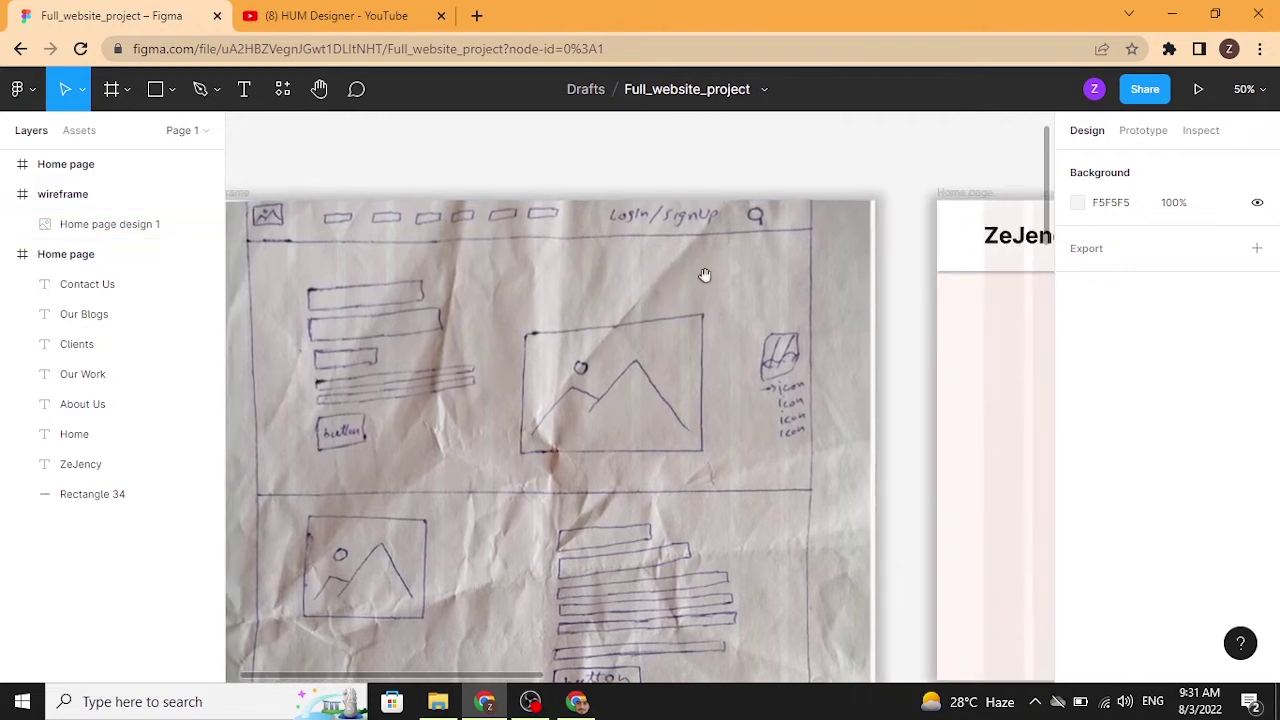
pyautogui.hscroll(9, 760, 295)
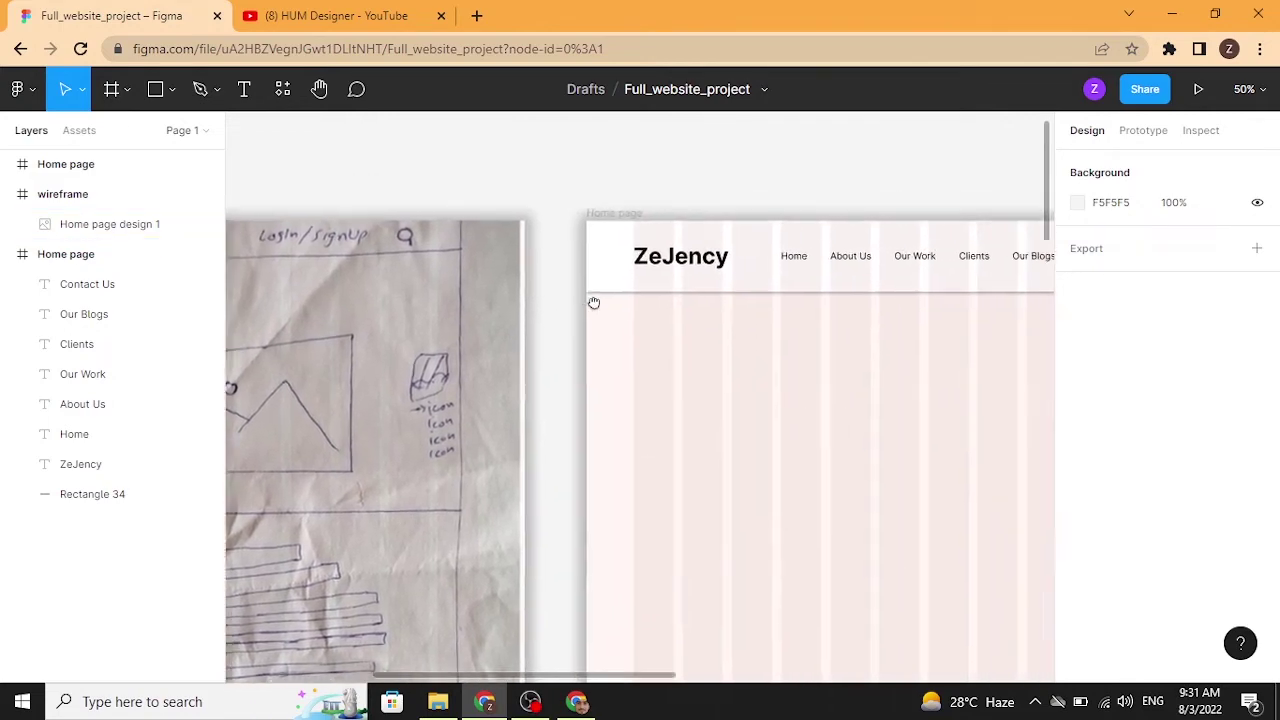
pyautogui.hscroll(2, 500, 295)
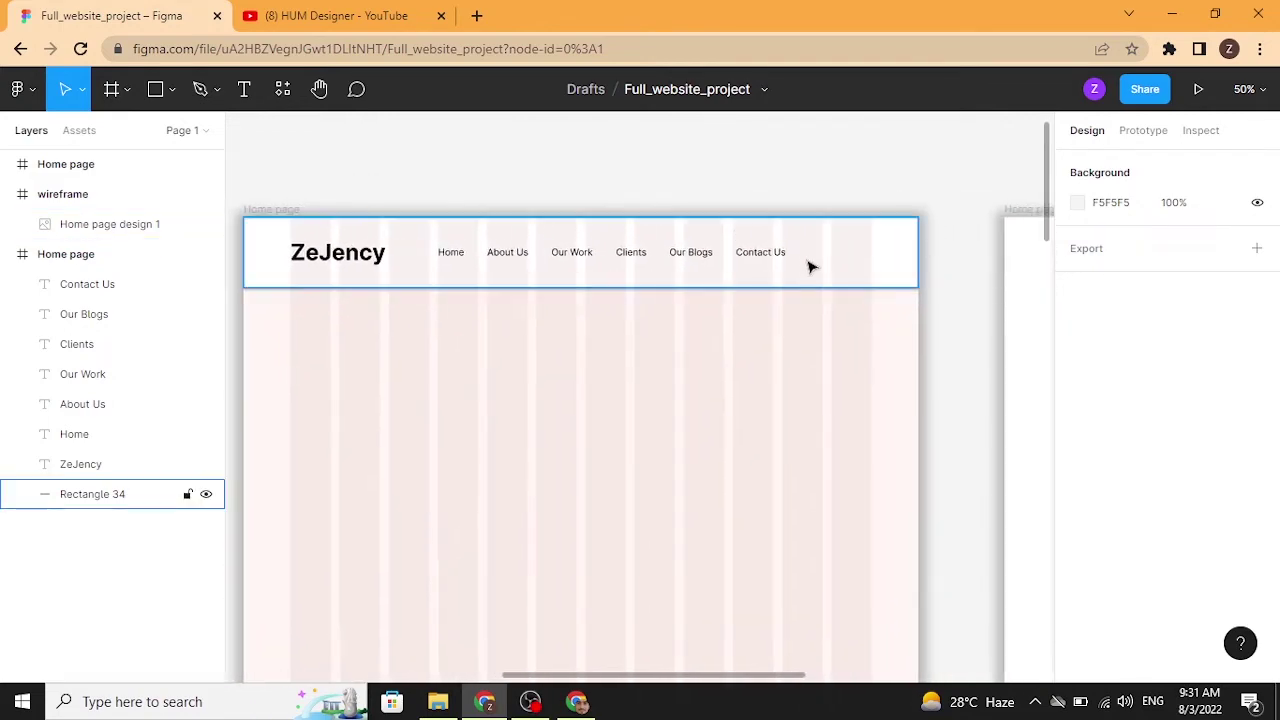
pyautogui.click(172, 90)
pyautogui.click(162, 184)
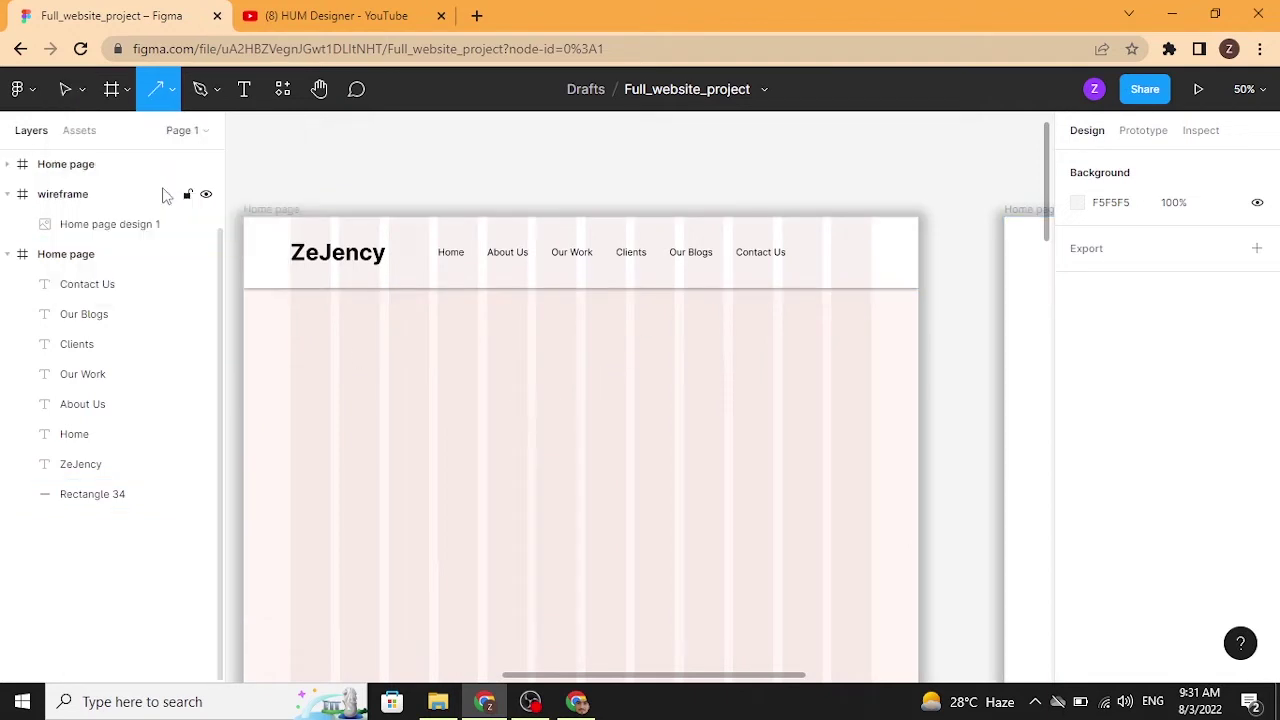
pyautogui.click(175, 88)
pyautogui.click(165, 200)
pyautogui.moveTo(537, 391); pyautogui.dragTo(594, 450)
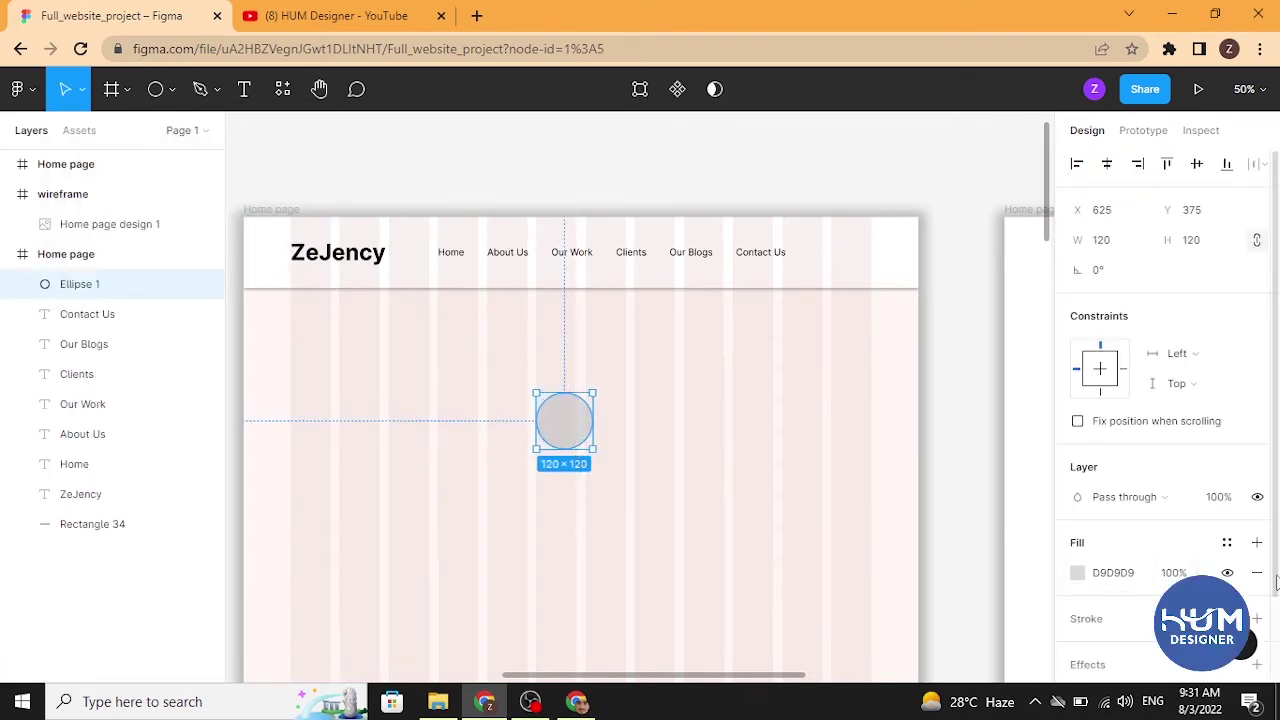
# Remove the circle's fill and add a black 000000 stroke to it.
pyautogui.scroll(-1, 1182, 543)
pyautogui.scroll(-1, 1182, 543)
pyautogui.click(1258, 477)
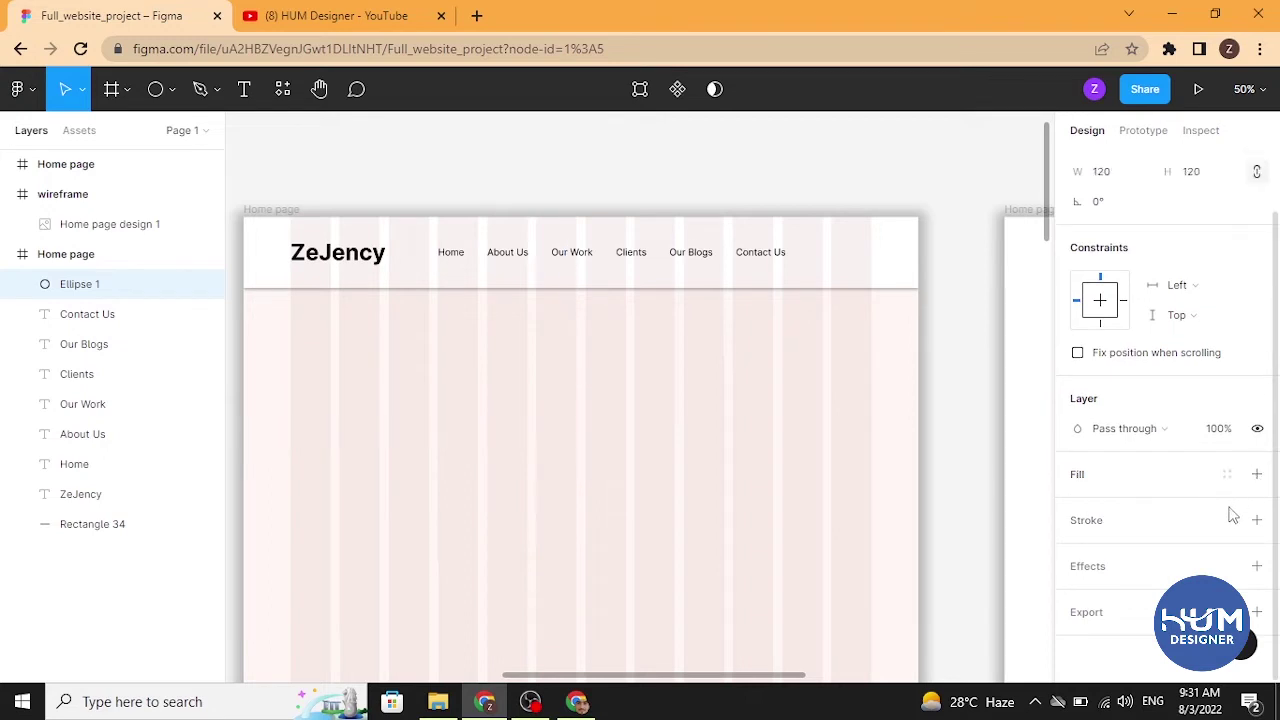
pyautogui.click(1258, 520)
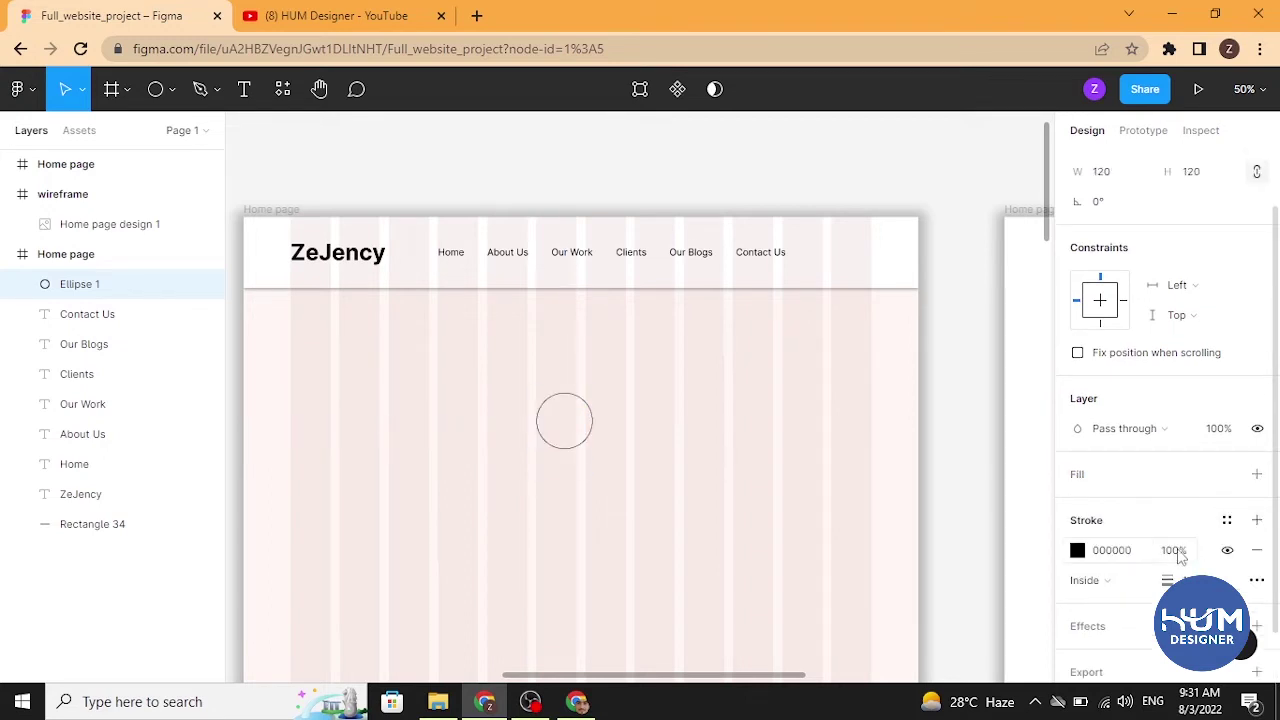
# Set the circle's stroke weight to 24 and its stroke position to Outside.
pyautogui.moveTo(1186, 581); pyautogui.dragTo(1222, 586)
pyautogui.scroll(-1, 1143, 563)
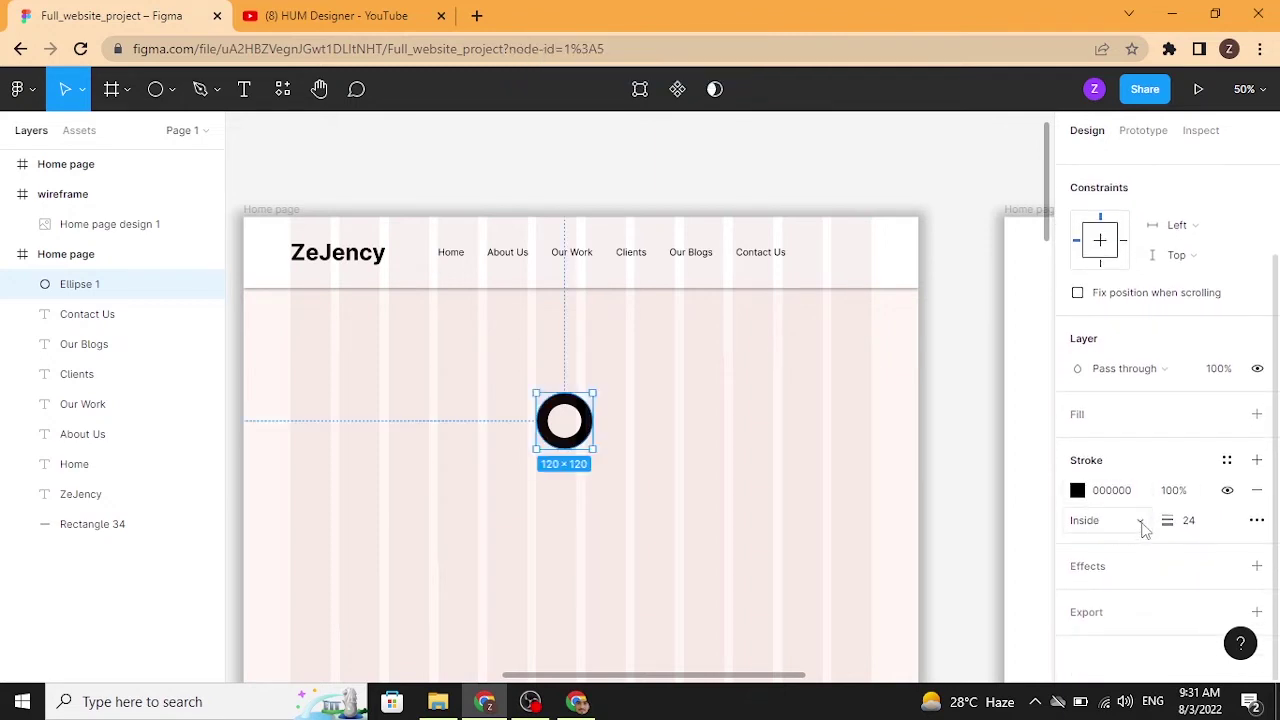
pyautogui.click(1143, 522)
pyautogui.click(1115, 541)
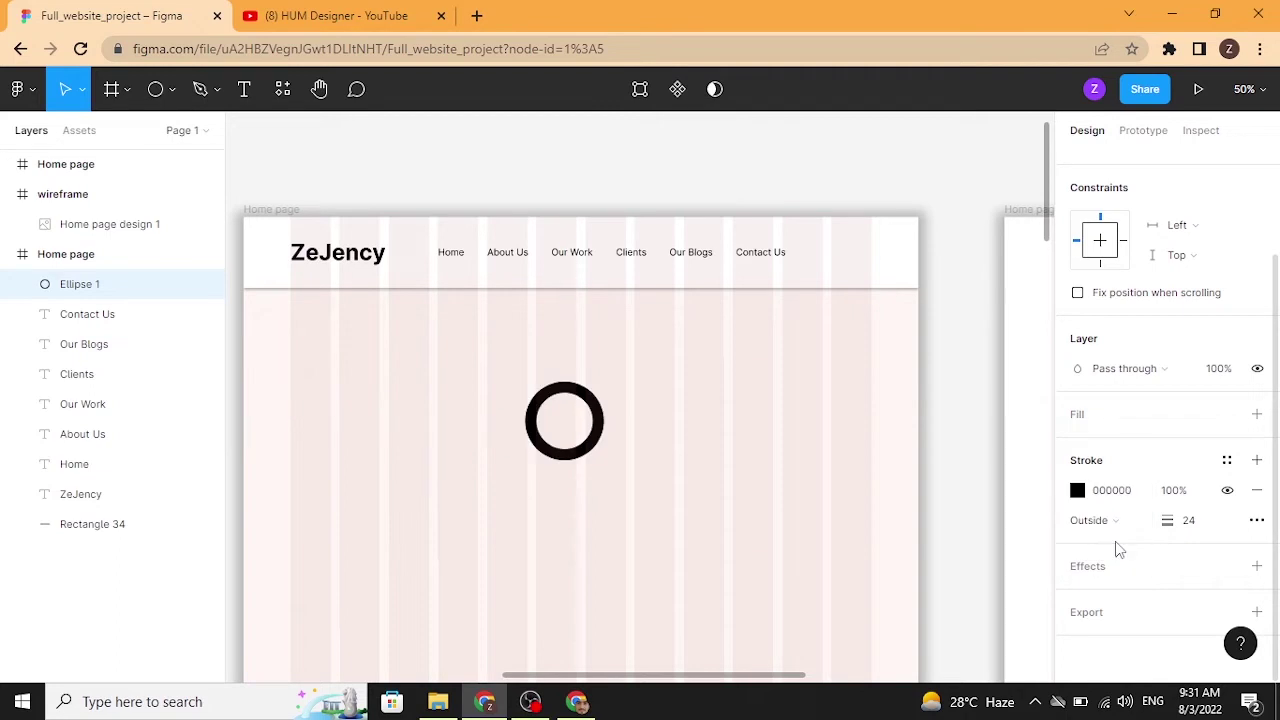
pyautogui.click(641, 533)
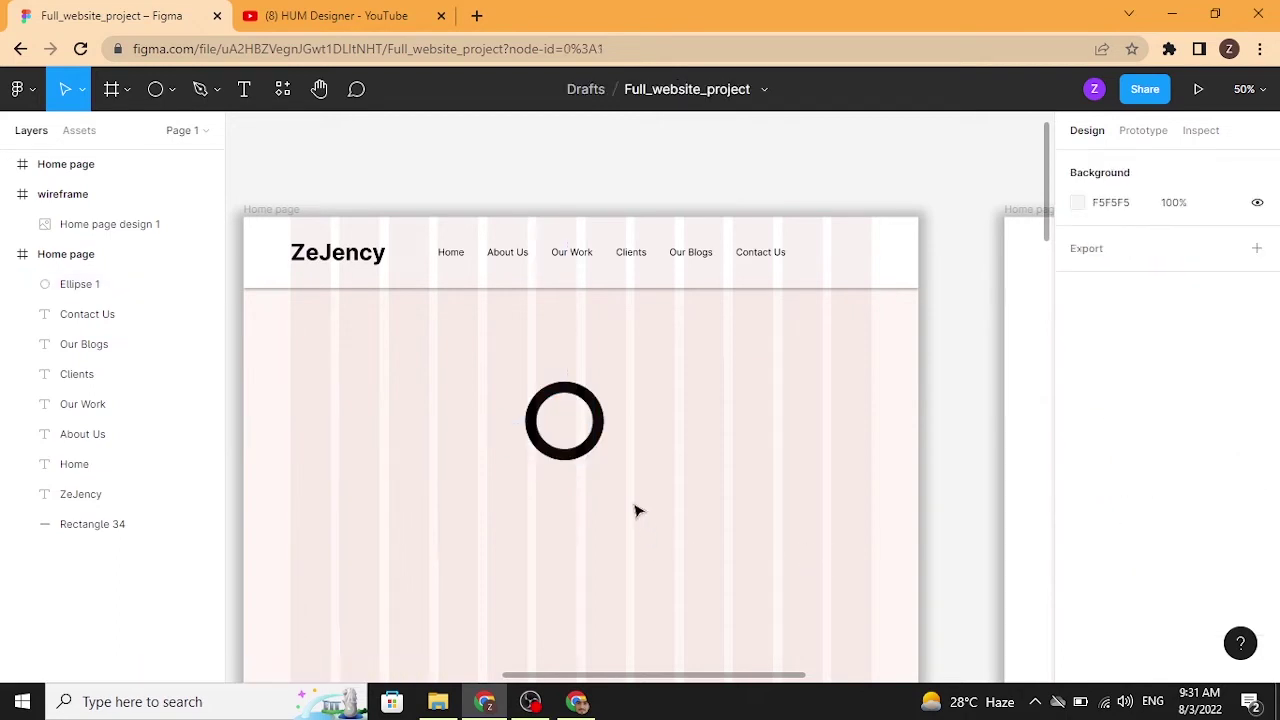
# Try to scale the circle down to about 40 × 40 around its center, and undo the resize.
pyautogui.click(598, 440)
pyautogui.moveTo(595, 451); pyautogui.dragTo(575, 432)
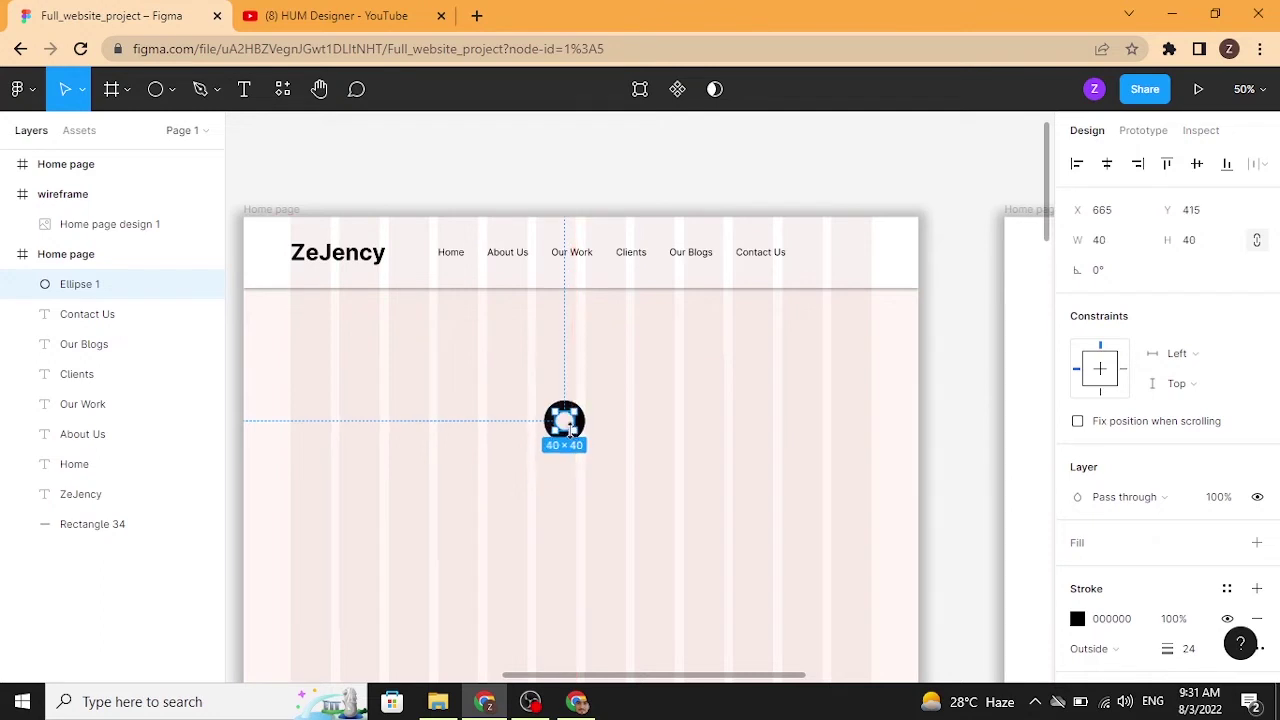
pyautogui.click(614, 457)
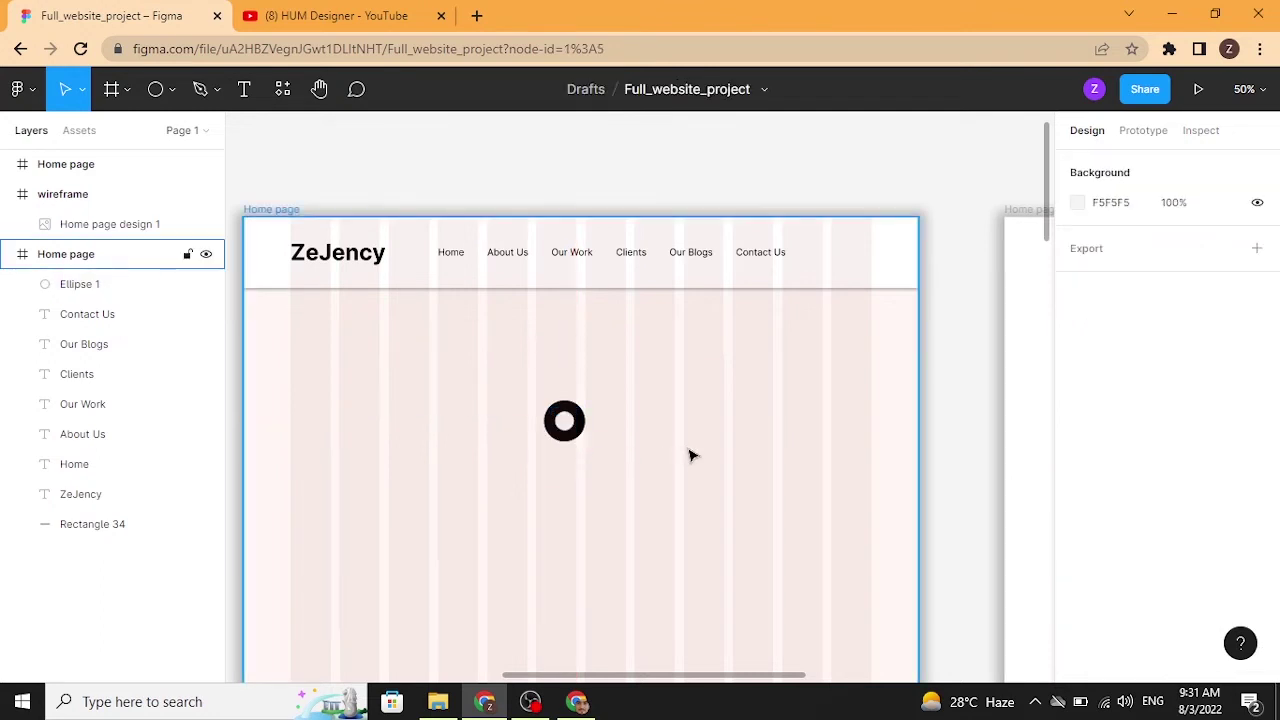
pyautogui.hotkey('ctrl', 'z')
pyautogui.hotkey('ctrl', 'z')
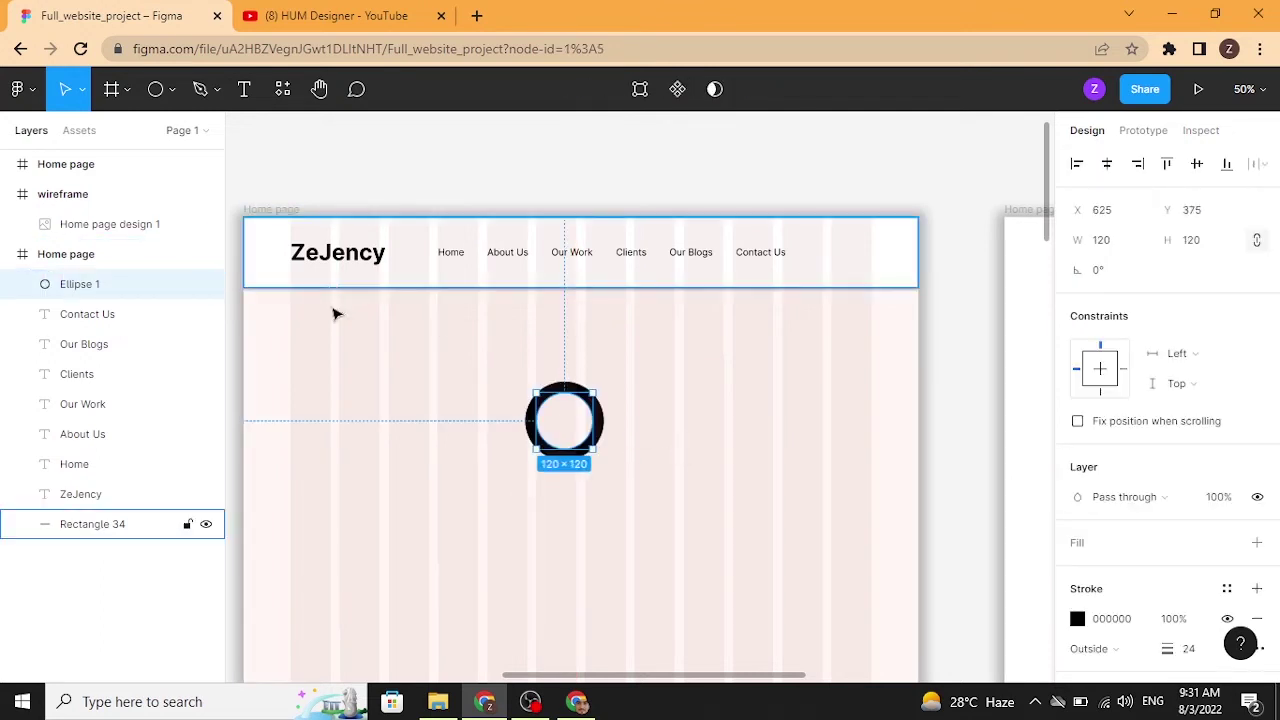
# Convert the circle's stroke to an outline shape, and scale the resulting ring down proportionally around its center.
pyautogui.rightClick(110, 287)
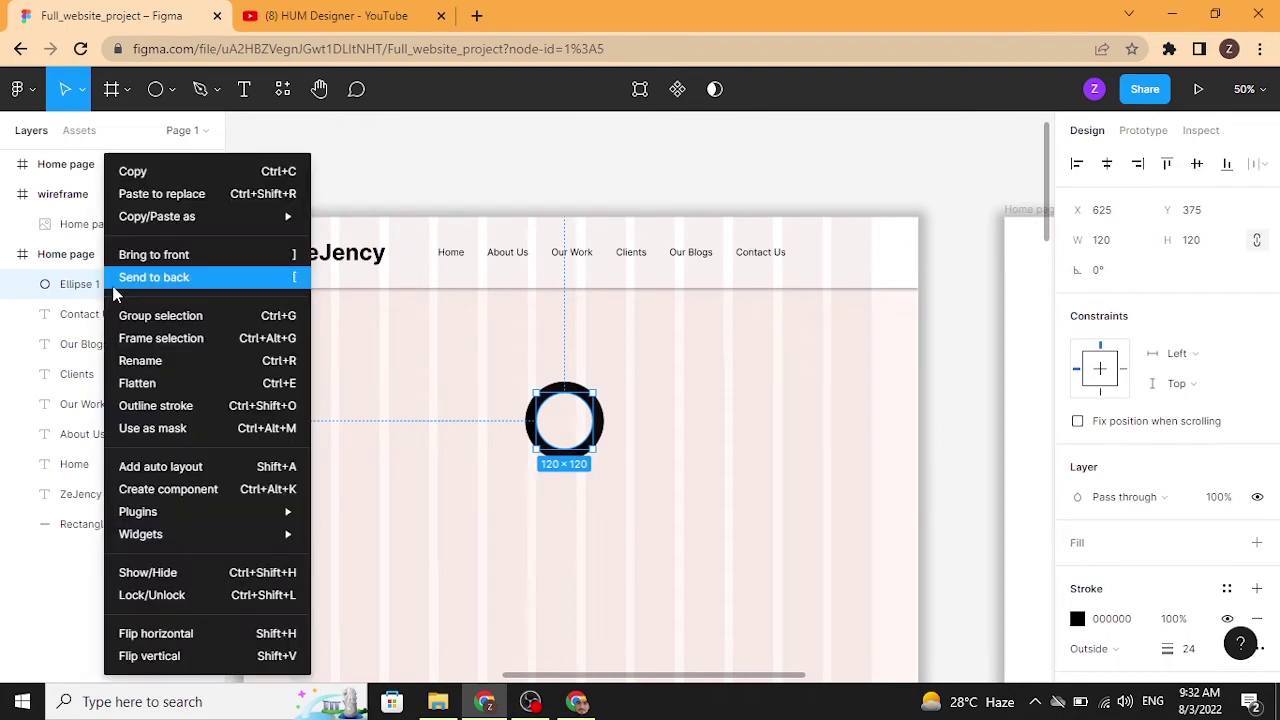
pyautogui.click(157, 406)
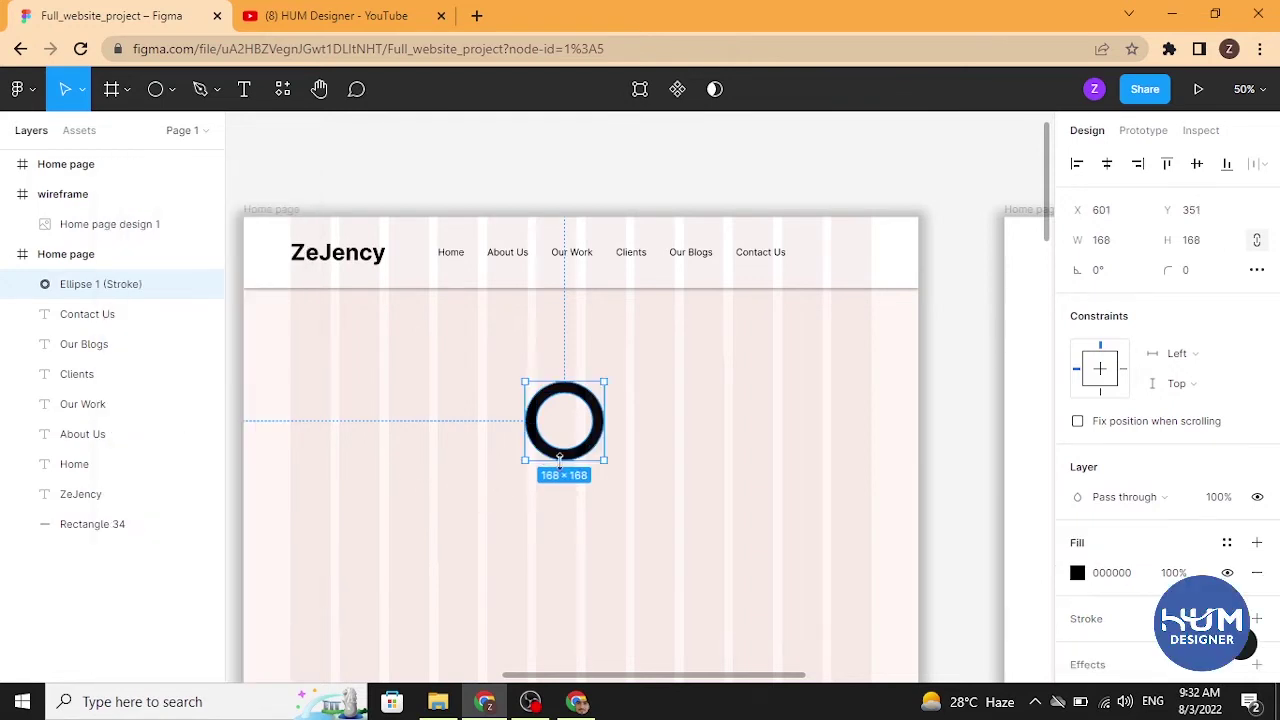
pyautogui.moveTo(601, 459)
pyautogui.mouseDown()
pyautogui.moveTo(592, 452)
pyautogui.moveTo(625, 487)
pyautogui.moveTo(580, 438)
pyautogui.moveTo(580, 450)
pyautogui.mouseUp()
pyautogui.click(640, 457)
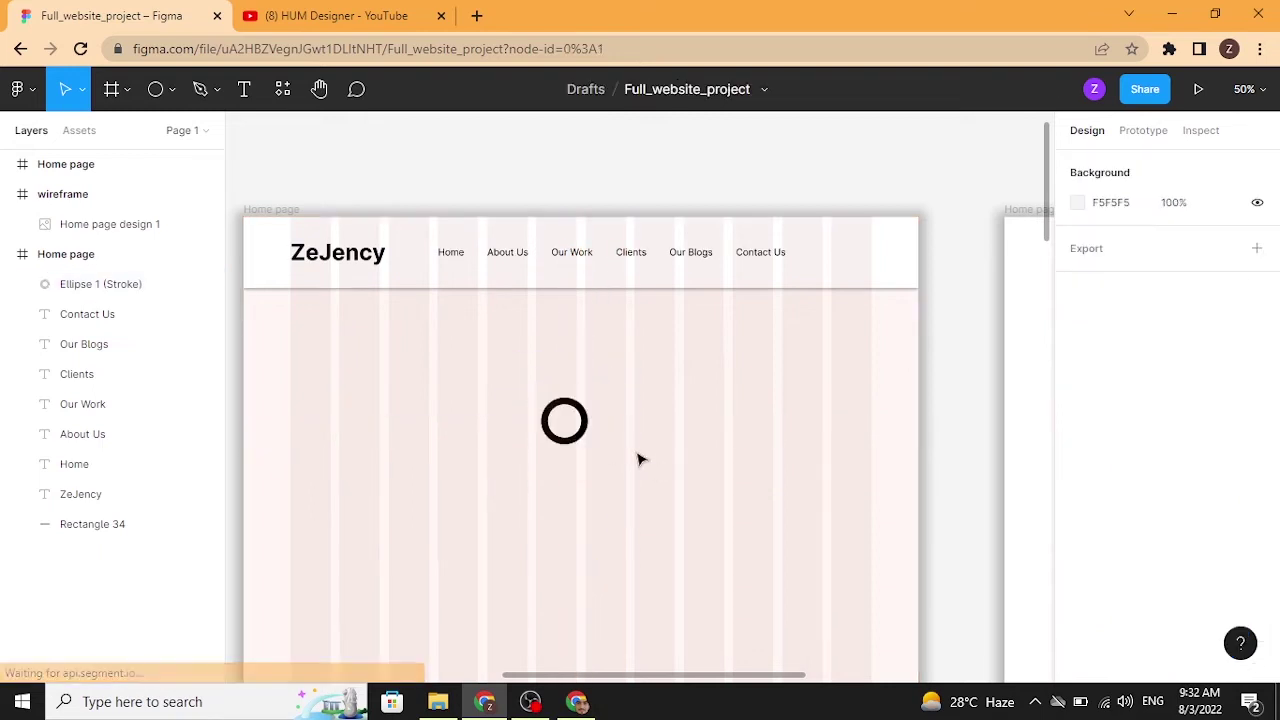
# Draw a black rectangle about 118 × 37, thin it to 25 high, and place it as a handle at the ring's right edge.
pyautogui.click(172, 89)
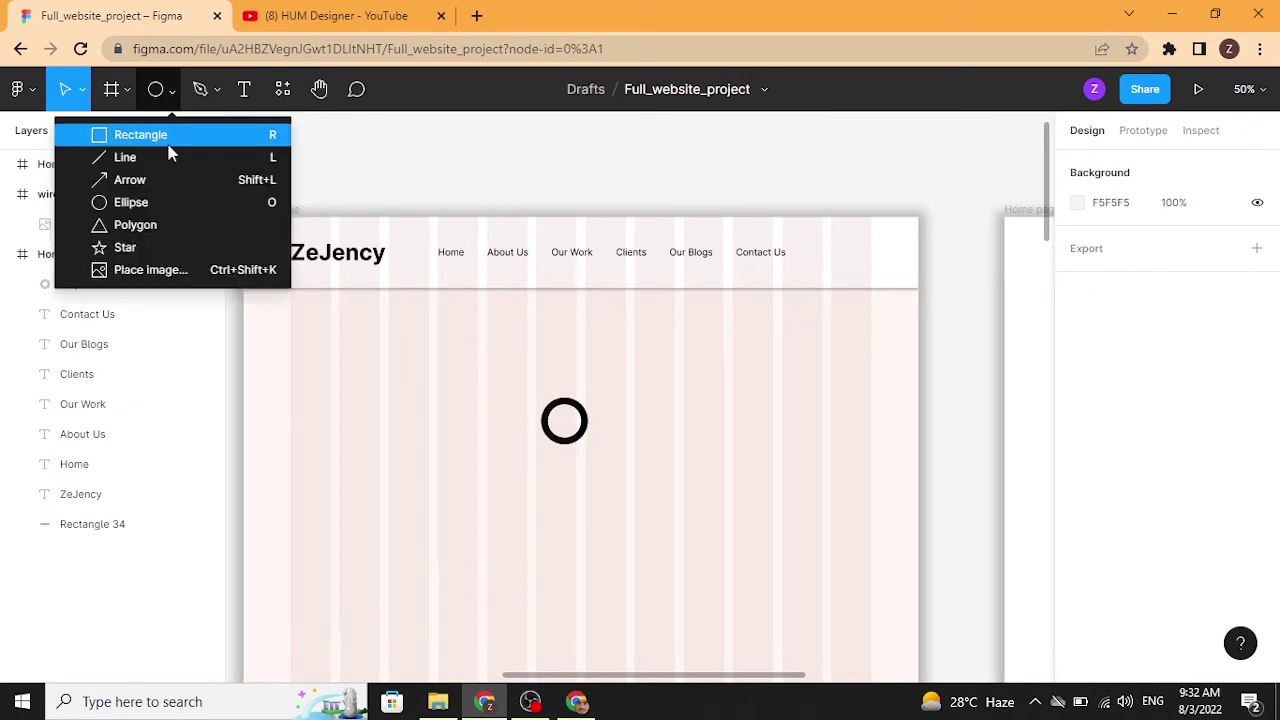
pyautogui.click(170, 132)
pyautogui.moveTo(326, 458); pyautogui.dragTo(390, 480)
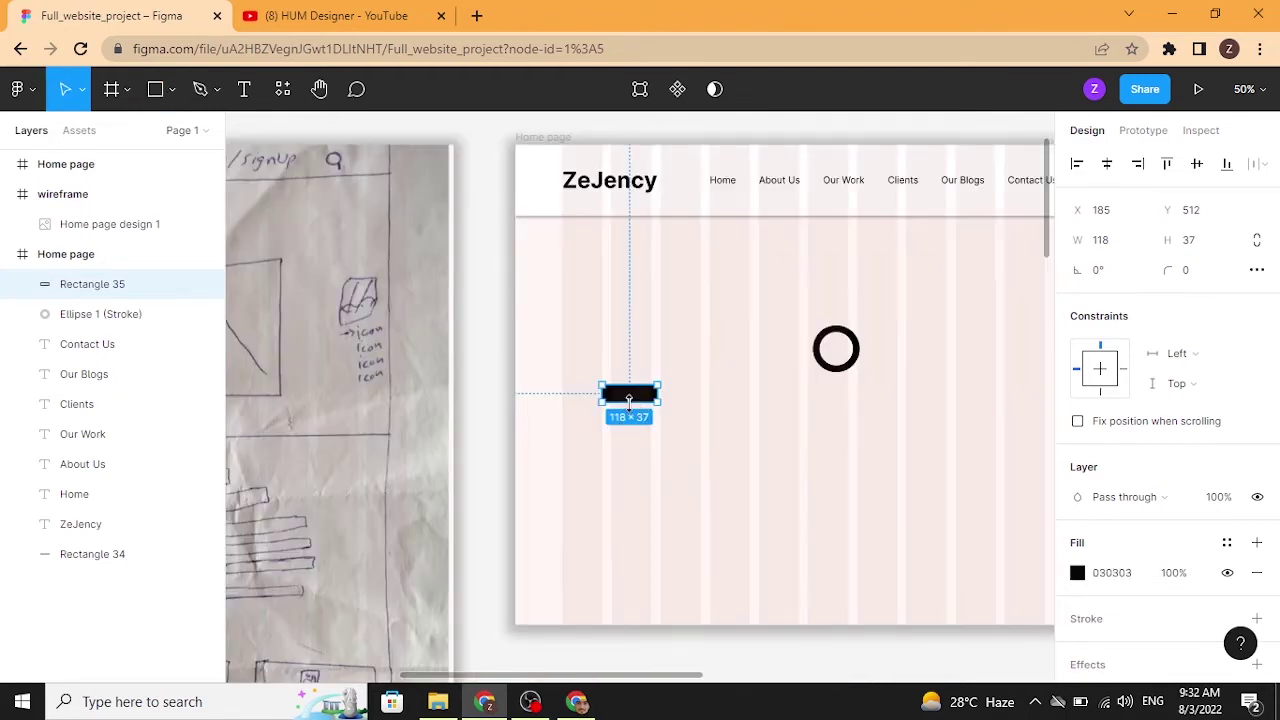
pyautogui.moveTo(628, 400); pyautogui.dragTo(906, 358)
pyautogui.click(660, 408)
pyautogui.click(903, 385)
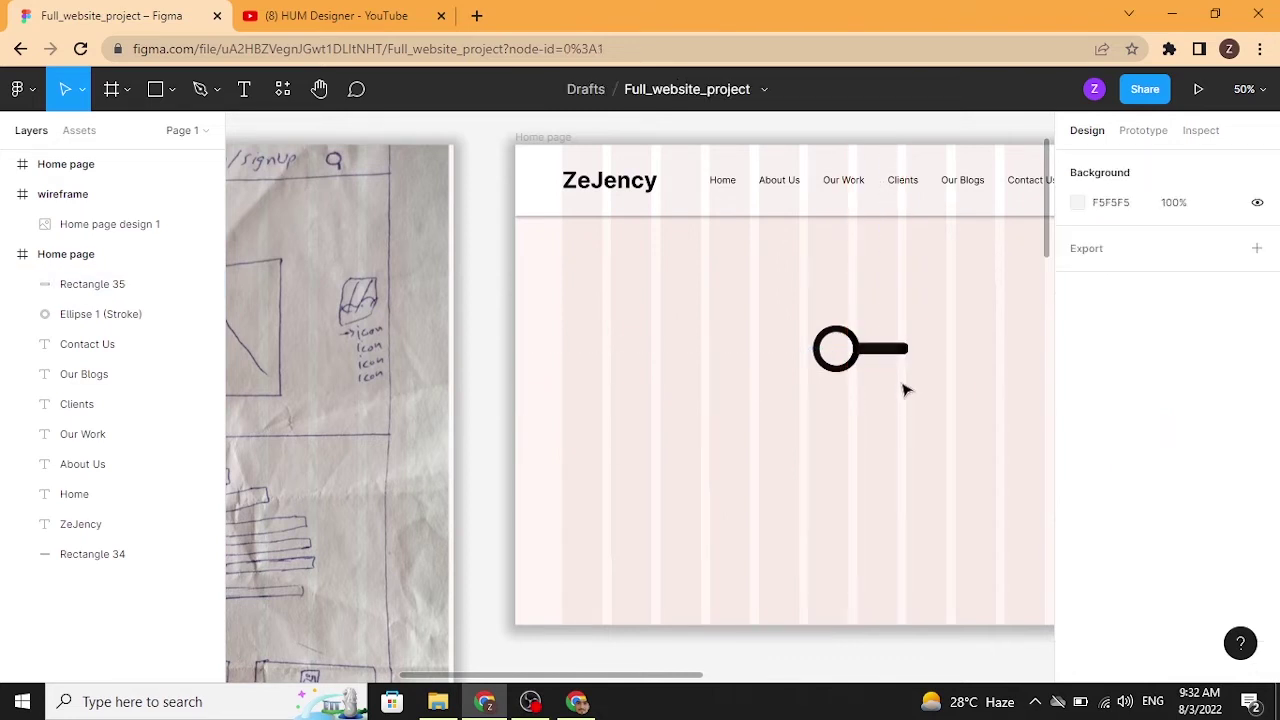
# Reduce the handle rectangle to about 75 × 19 and align it with the ring's vertical center.
pyautogui.click(897, 342)
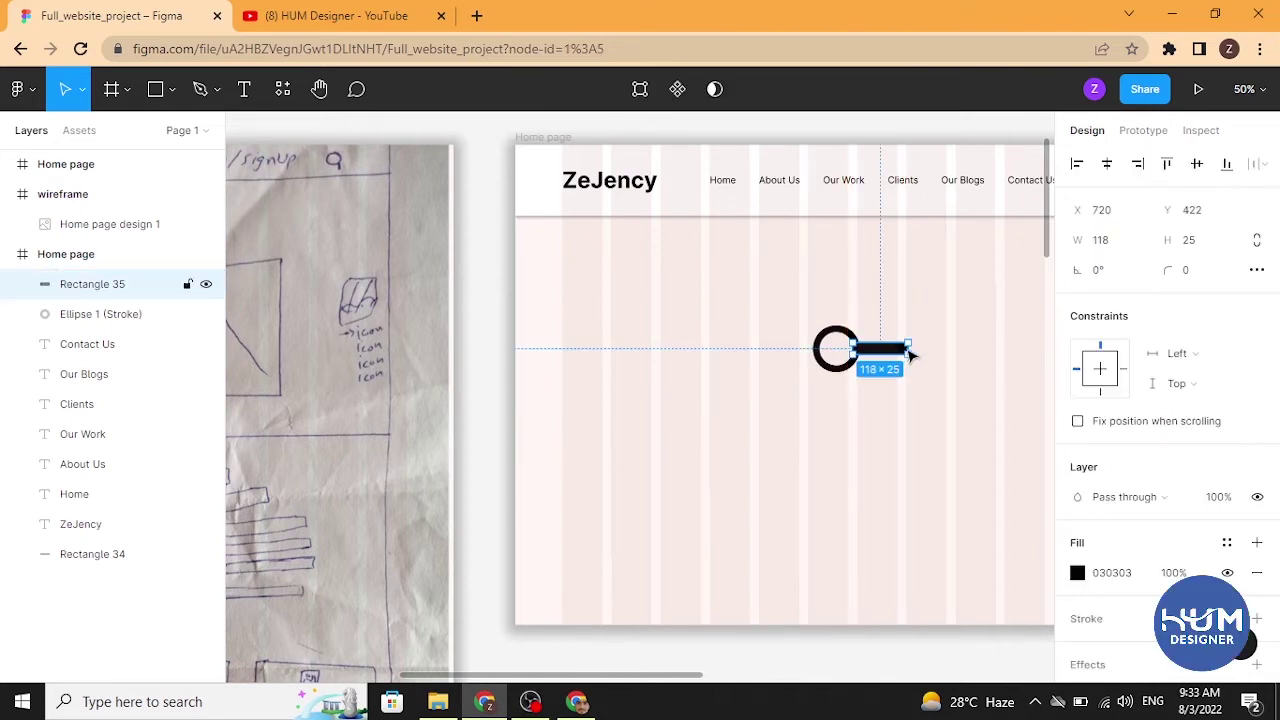
pyautogui.moveTo(906, 348); pyautogui.dragTo(898, 349)
pyautogui.click(878, 420)
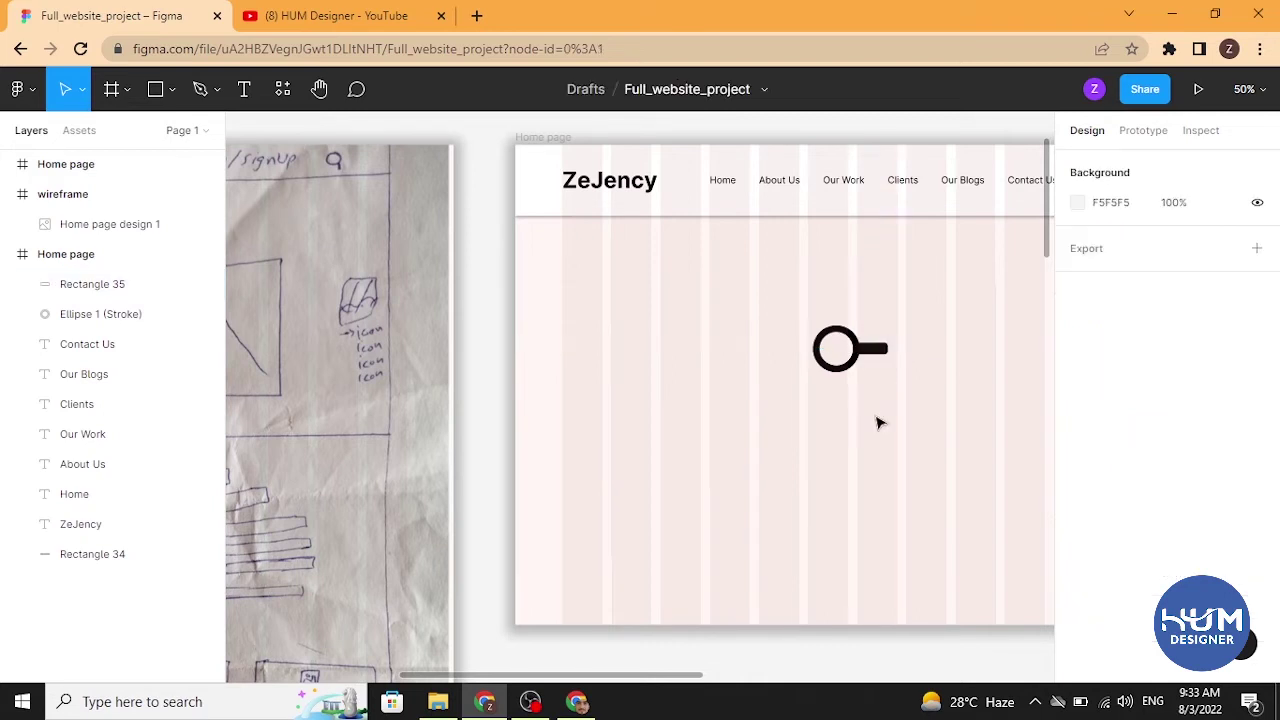
pyautogui.click(876, 350)
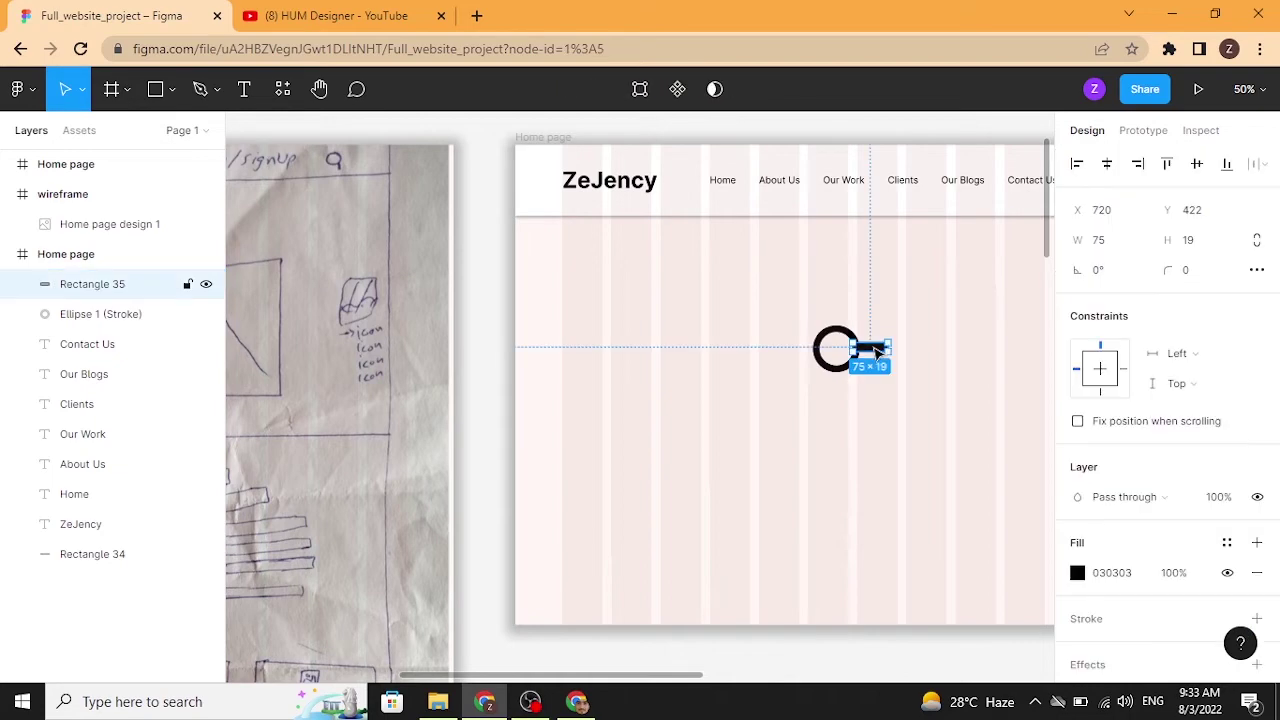
pyautogui.moveTo(876, 350); pyautogui.dragTo(878, 352)
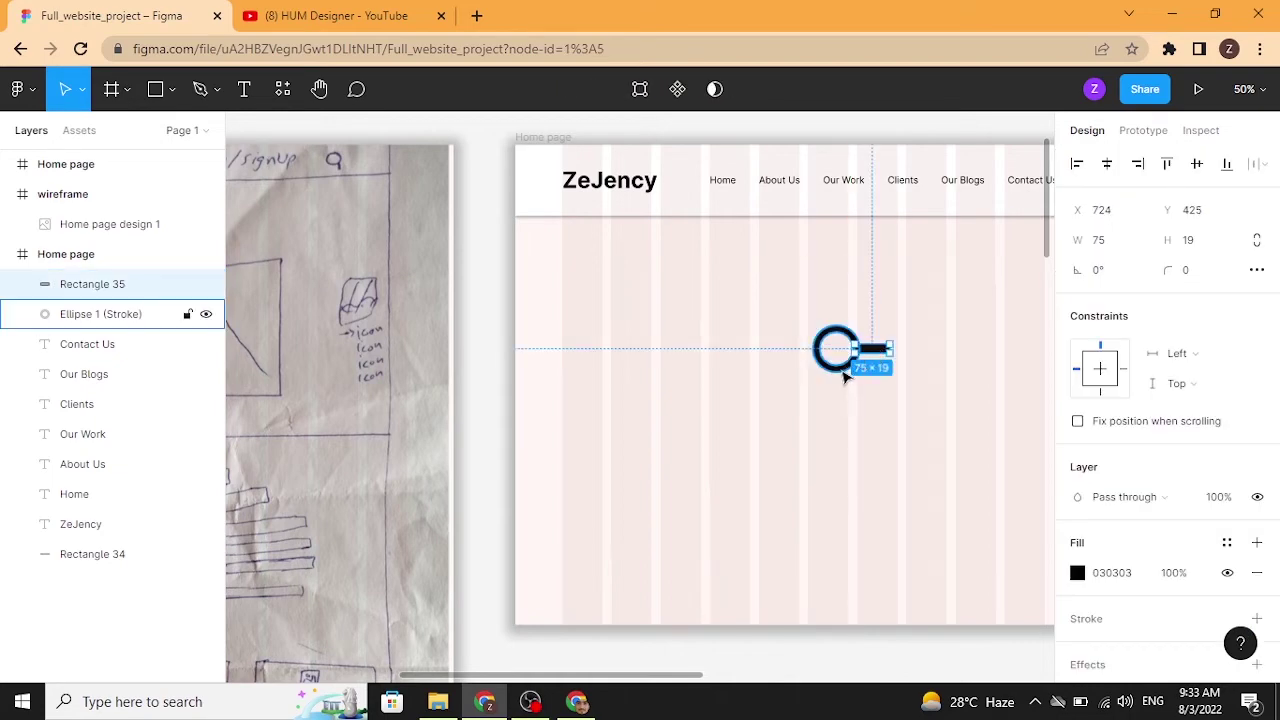
# Union the ring and handle into one search icon, and scale it proportionally around its center to about 79 × 48.
pyautogui.keyDown('shift'); pyautogui.click(838, 372); pyautogui.keyUp('shift')
pyautogui.click(714, 89)
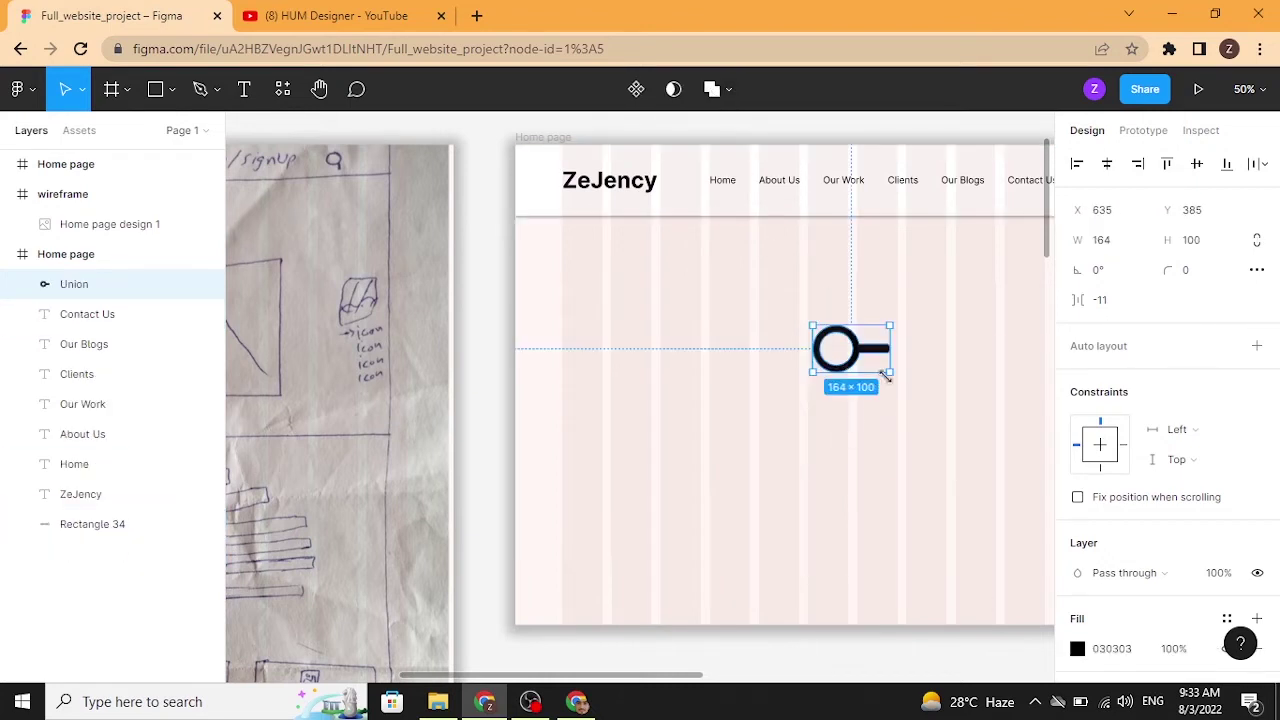
pyautogui.press('alt')
pyautogui.moveTo(886, 374); pyautogui.dragTo(872, 361)
pyautogui.hscroll(3, 883, 401)
pyautogui.scroll(1, 883, 401)
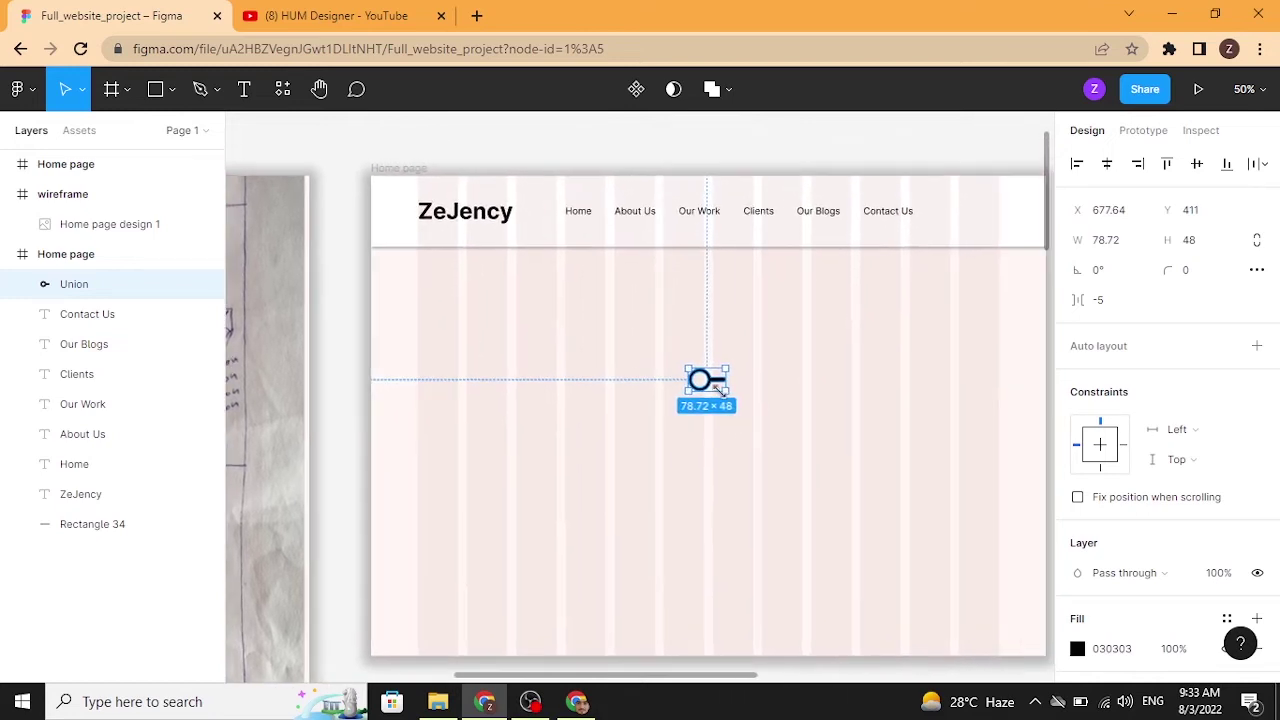
pyautogui.click(756, 424)
# Move the search icon into the header after Contact Us, rotated to about -50° and scaled down to about 44 × 27.
pyautogui.moveTo(705, 381); pyautogui.dragTo(911, 254)
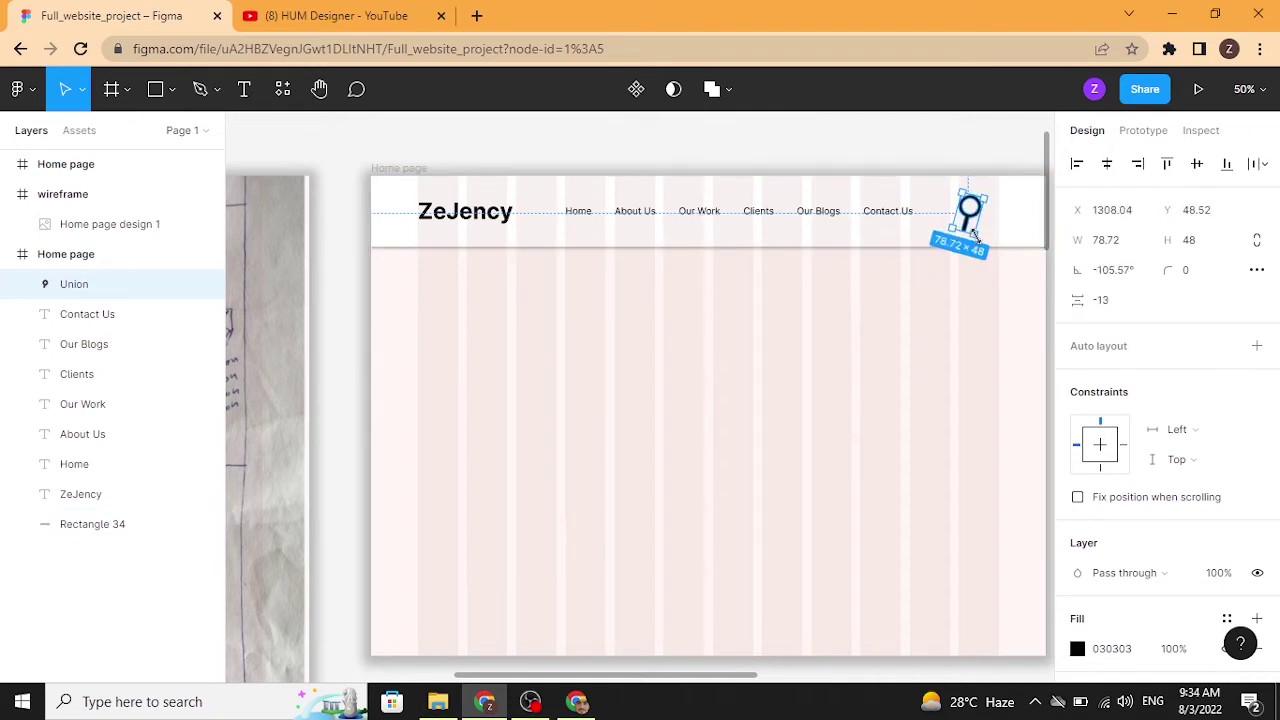
pyautogui.moveTo(985, 243)
pyautogui.mouseDown()
pyautogui.moveTo(1030, 230)
pyautogui.moveTo(971, 246)
pyautogui.moveTo(978, 220)
pyautogui.mouseUp()
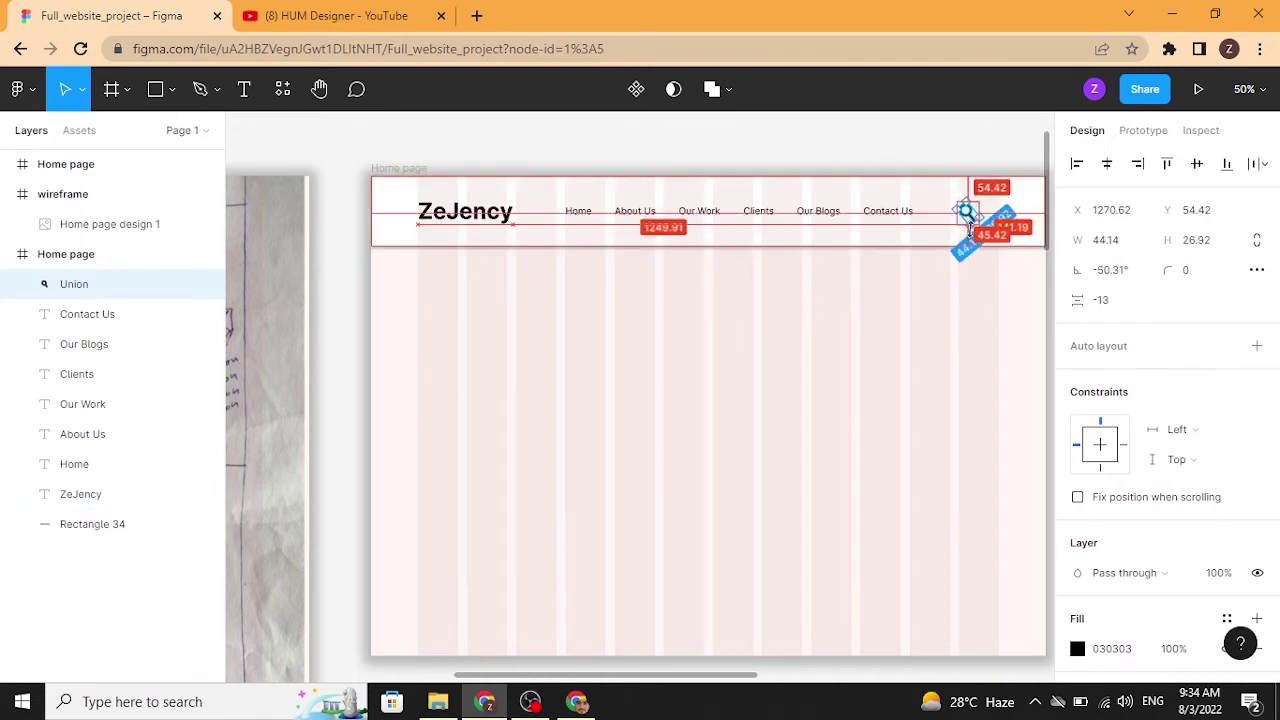
pyautogui.click(990, 305)
# Nudge the search icon in the header to about X 1297, Y 55.
pyautogui.click(972, 214)
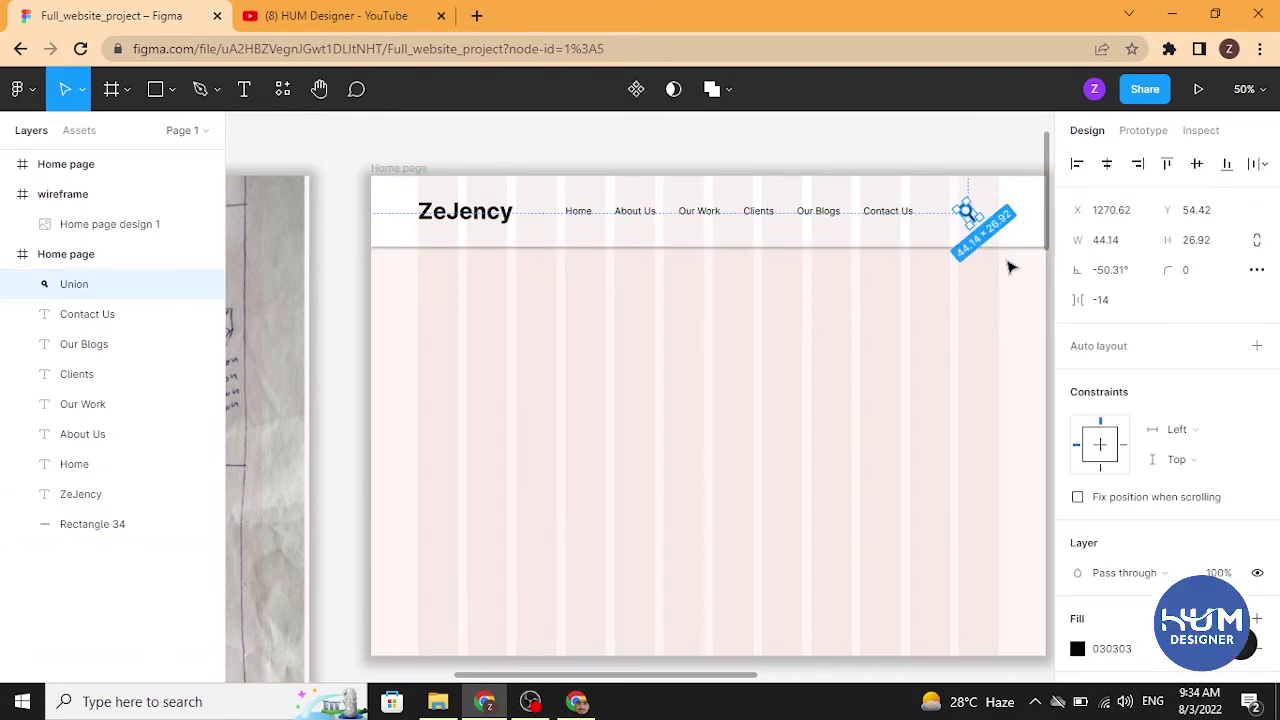
pyautogui.hotkey('shift', 'Right')
pyautogui.hotkey('shift', 'Right')
pyautogui.hotkey('shift', 'Right')
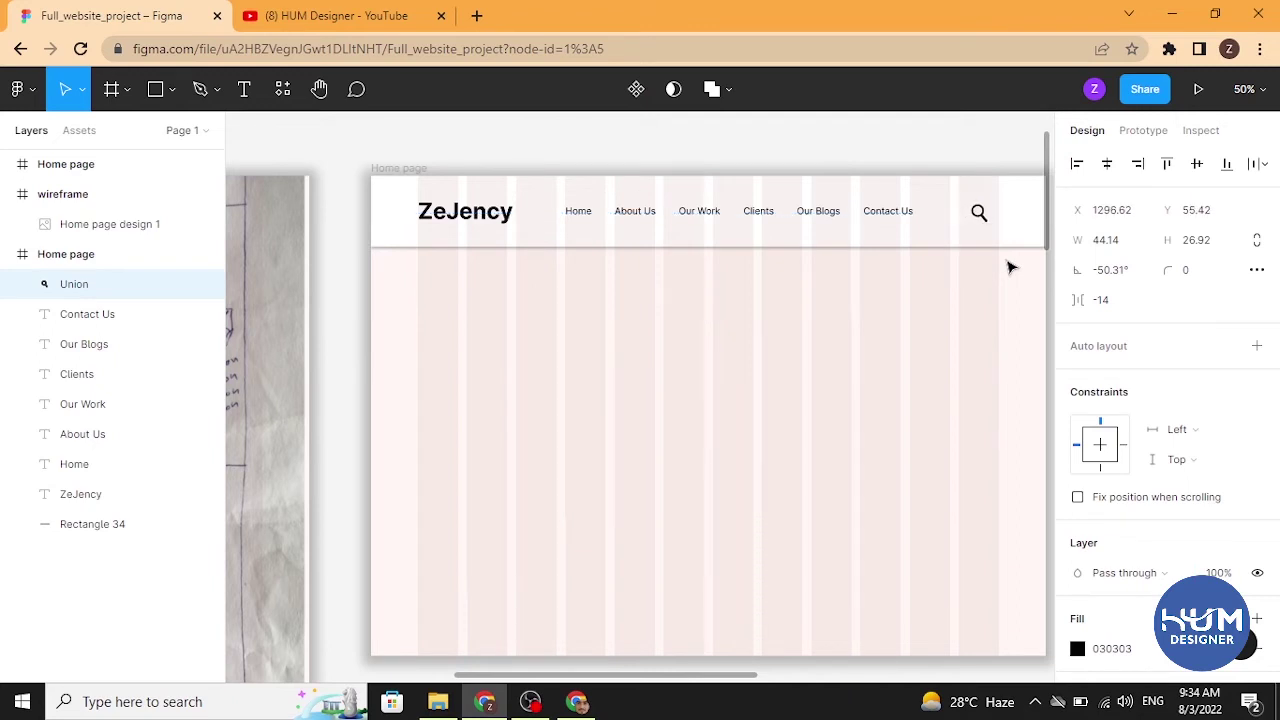
pyautogui.click(1010, 270)
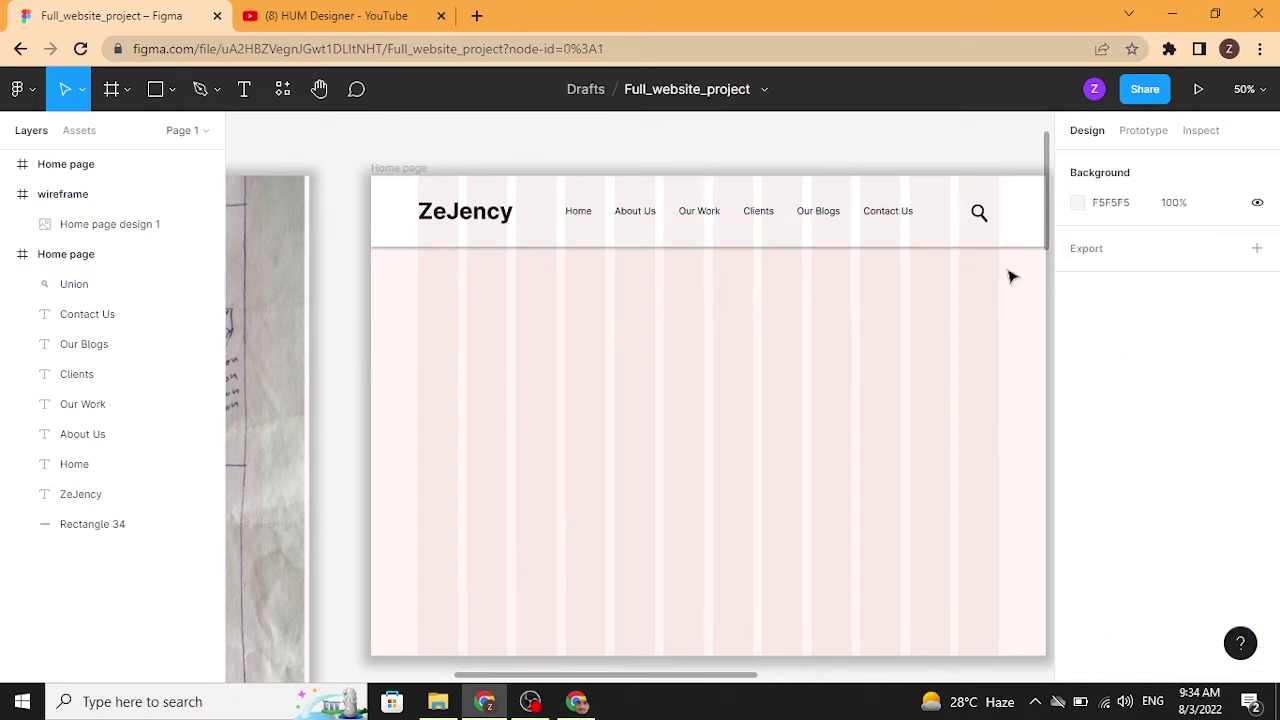
# Draw a circle about 58 × 58 in the Home page frame and give it a darker mauve-gray fill.
pyautogui.click(170, 91)
pyautogui.click(164, 196)
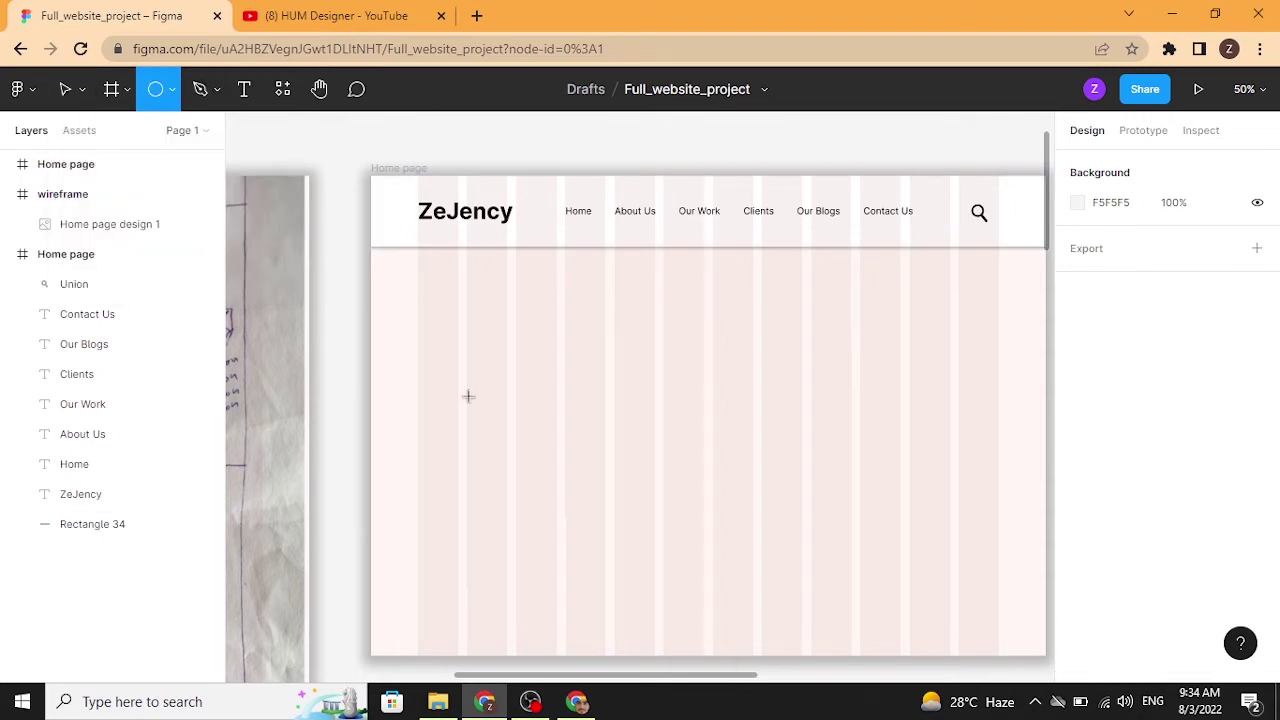
pyautogui.moveTo(482, 394); pyautogui.dragTo(510, 422)
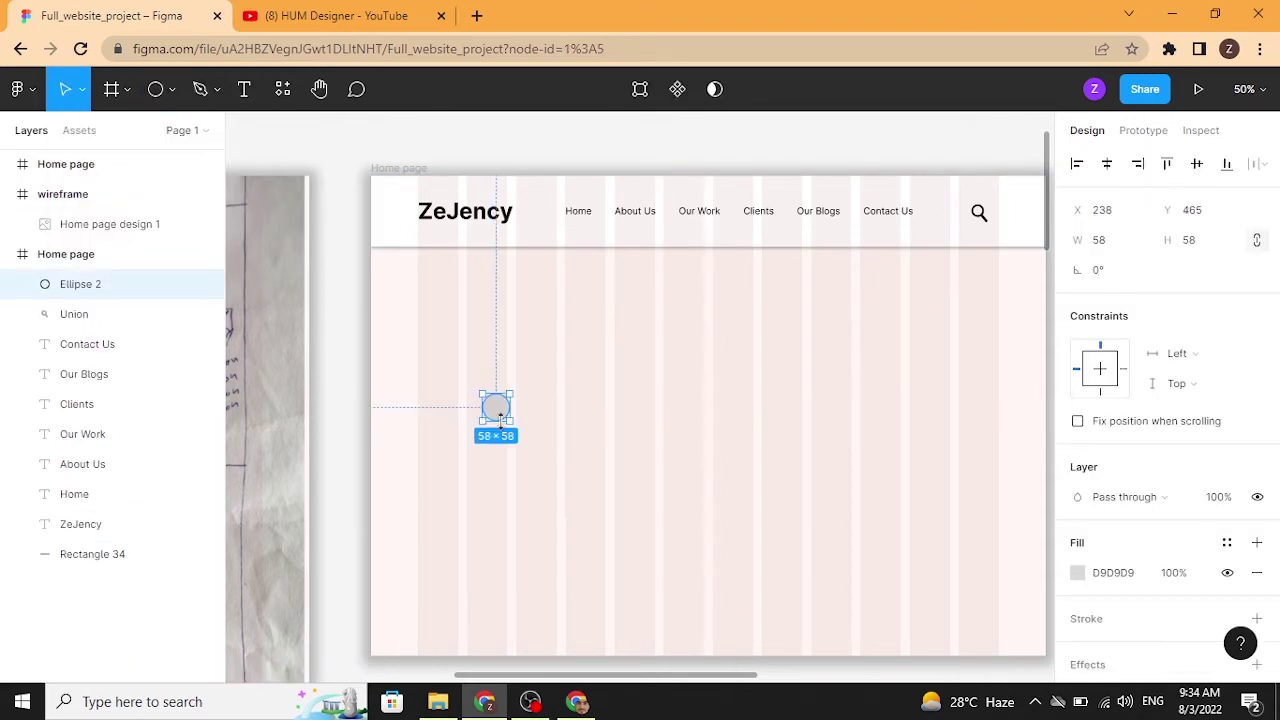
pyautogui.click(1077, 574)
pyautogui.moveTo(865, 355); pyautogui.dragTo(838, 293)
pyautogui.click(752, 143)
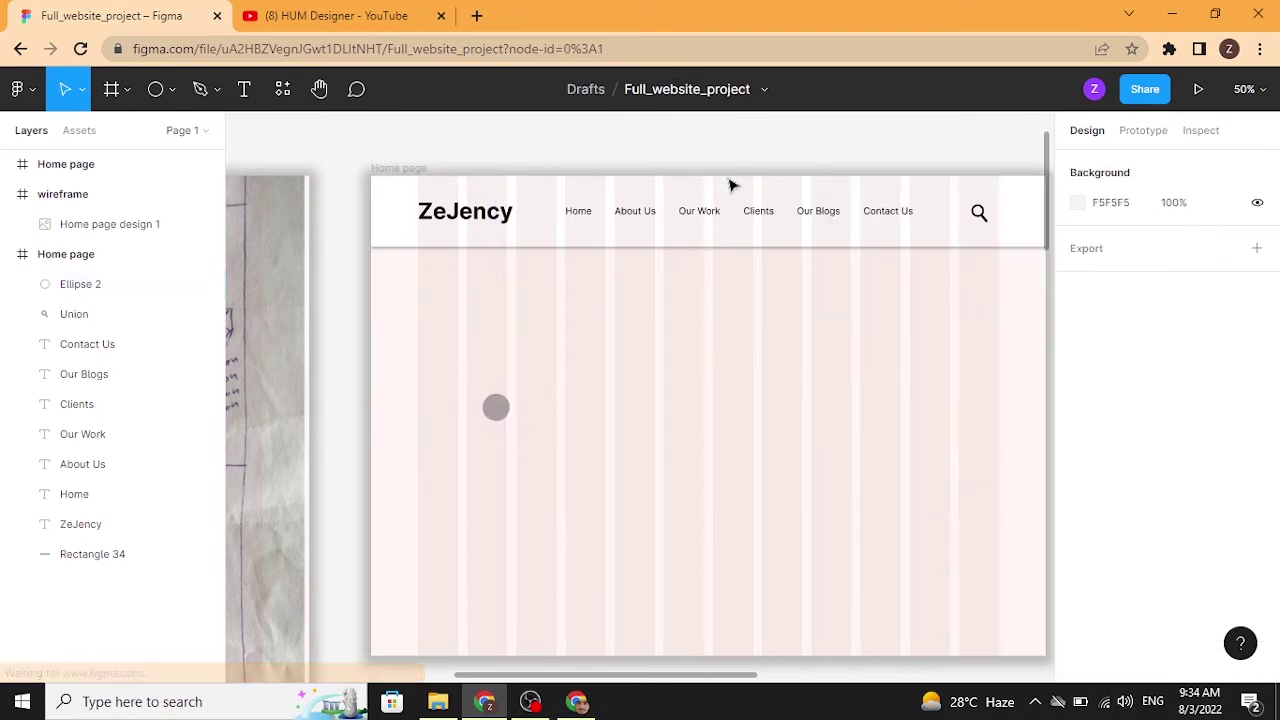
# Center the circle on the header's search icon, enlarge it slightly, and send it behind the icon.
pyautogui.moveTo(504, 414); pyautogui.dragTo(983, 212)
pyautogui.hotkey('ctrl', '[')
pyautogui.click(886, 314)
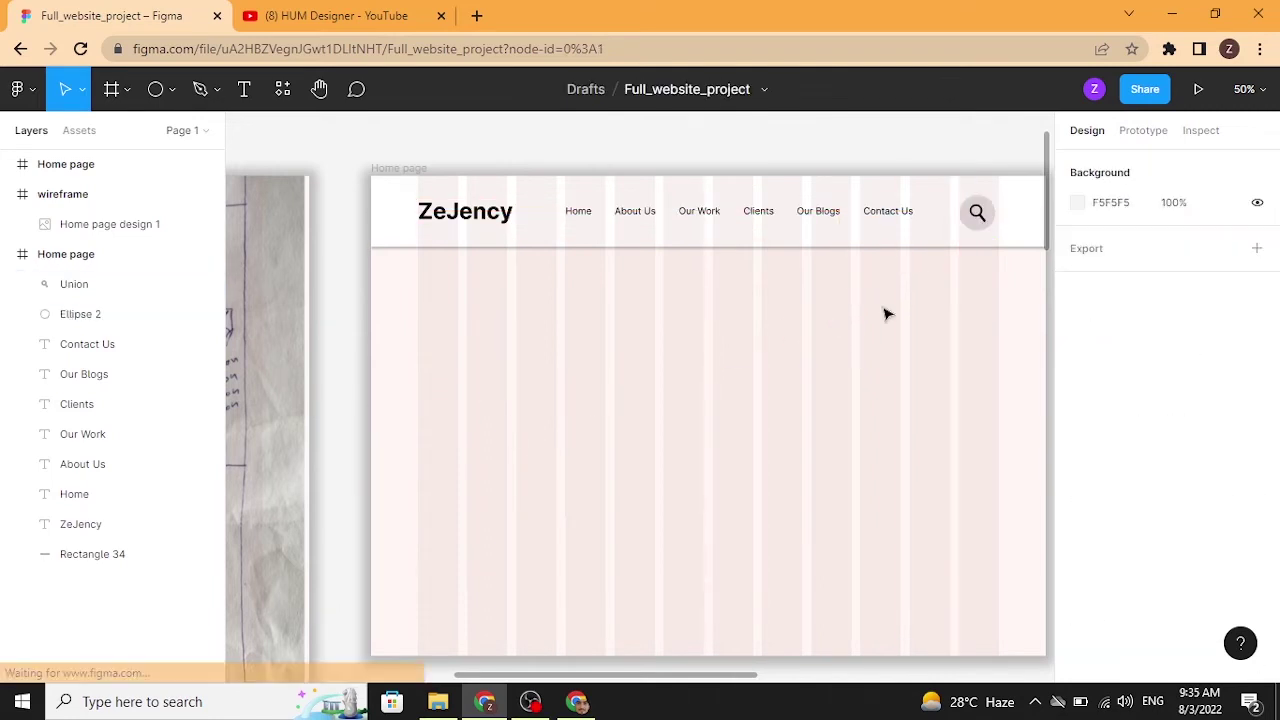
pyautogui.hscroll(-6, 774, 429)
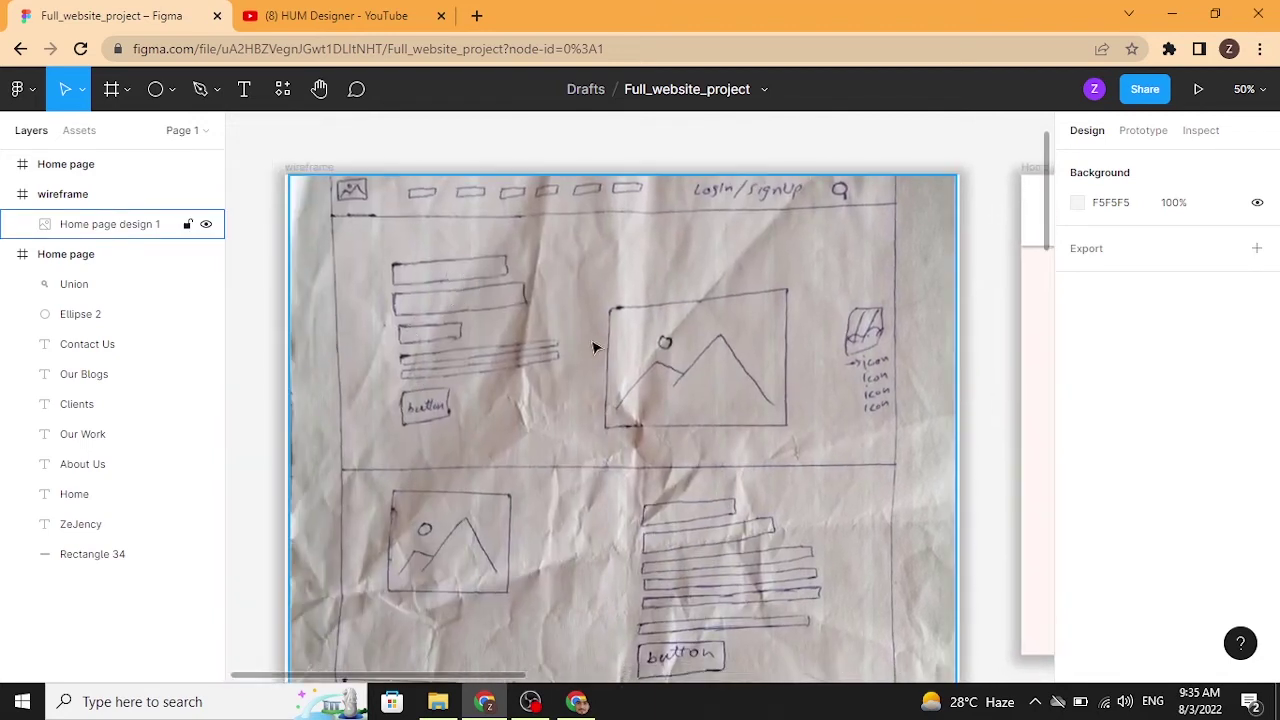
pyautogui.hscroll(6, 594, 348)
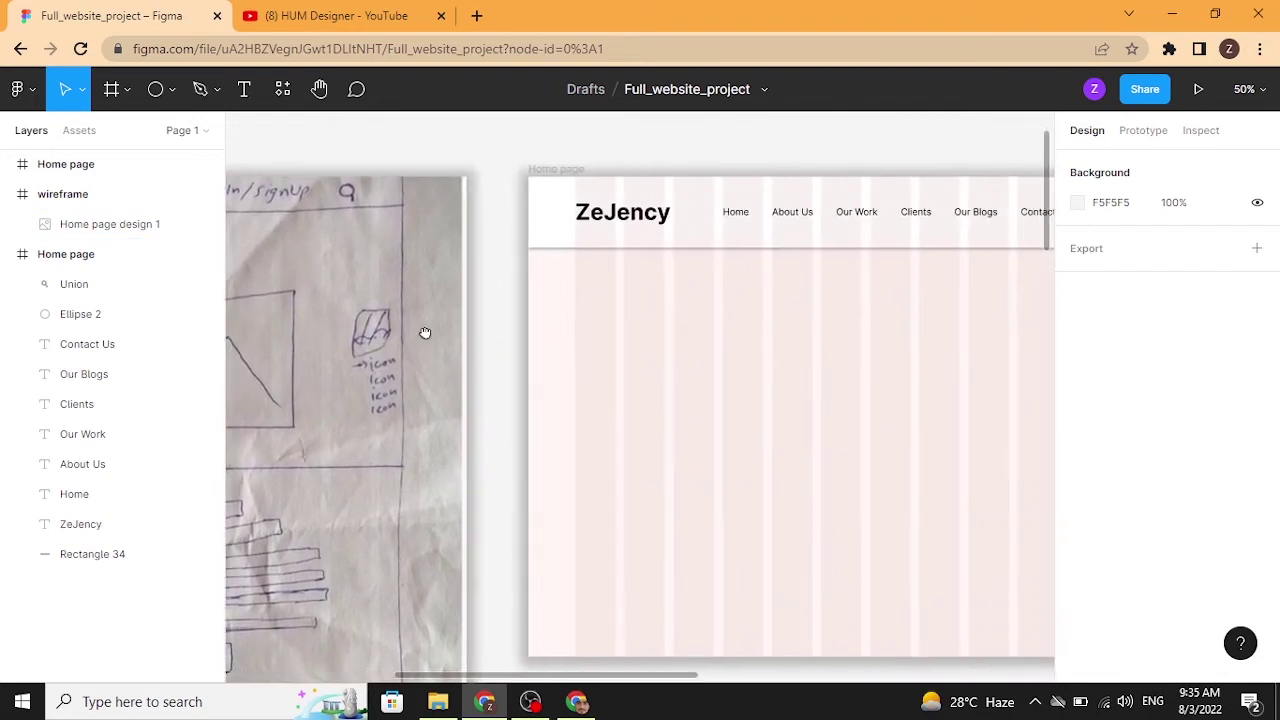
pyautogui.moveTo(637, 326); pyautogui.dragTo(491, 366)
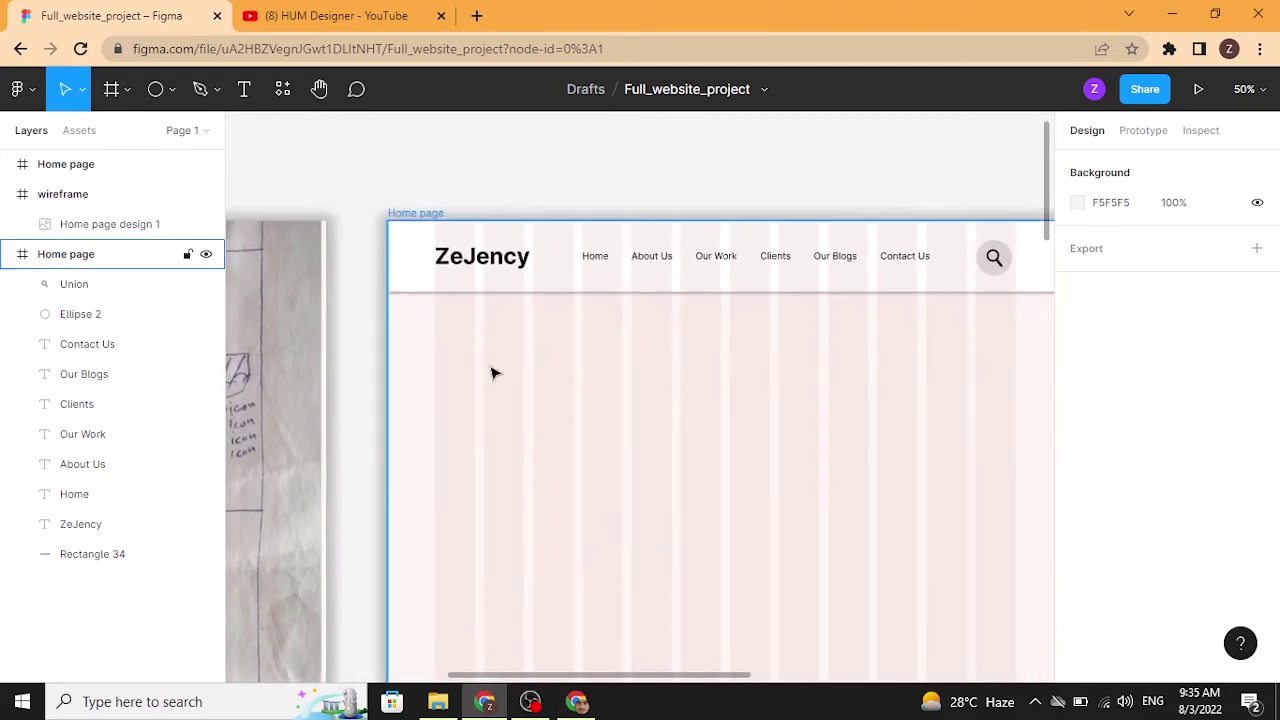
# Copy the hex fill color of the orange swatch above the Home page frames.
pyautogui.press('-')
pyautogui.scroll(-1, 537, 331)
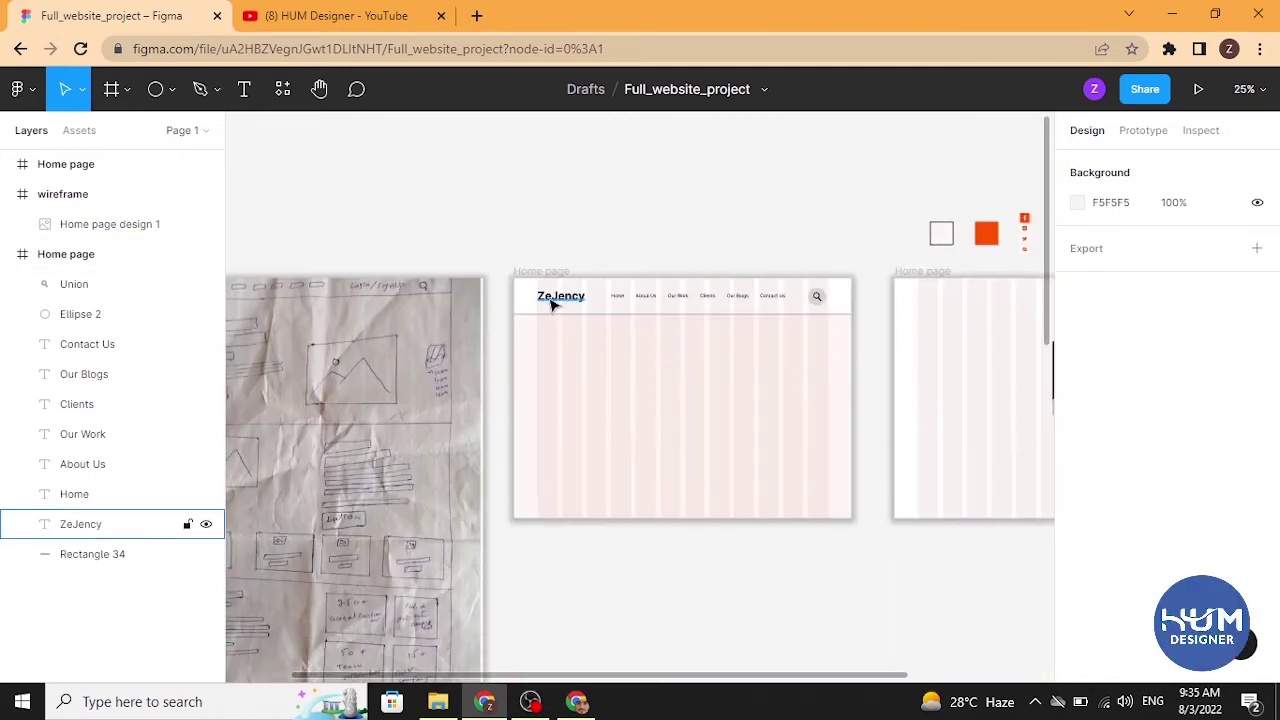
pyautogui.click(550, 299)
pyautogui.click(547, 298)
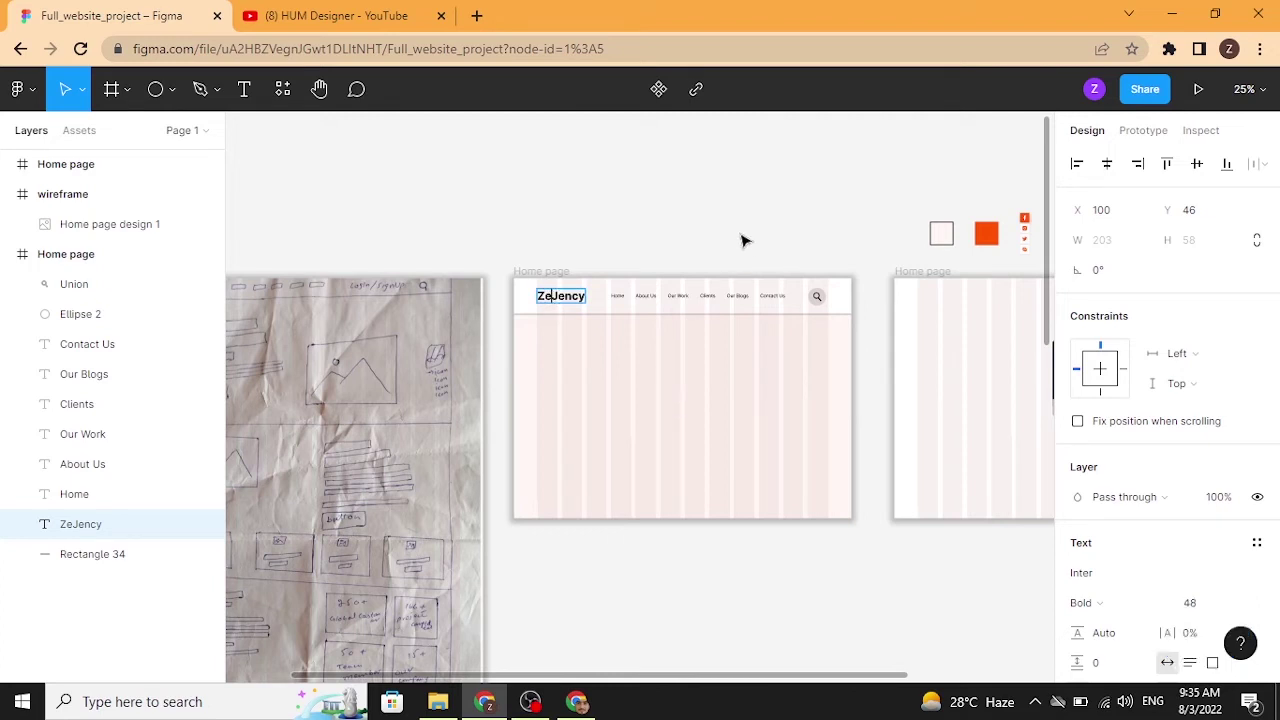
pyautogui.press('Escape')
pyautogui.click(986, 238)
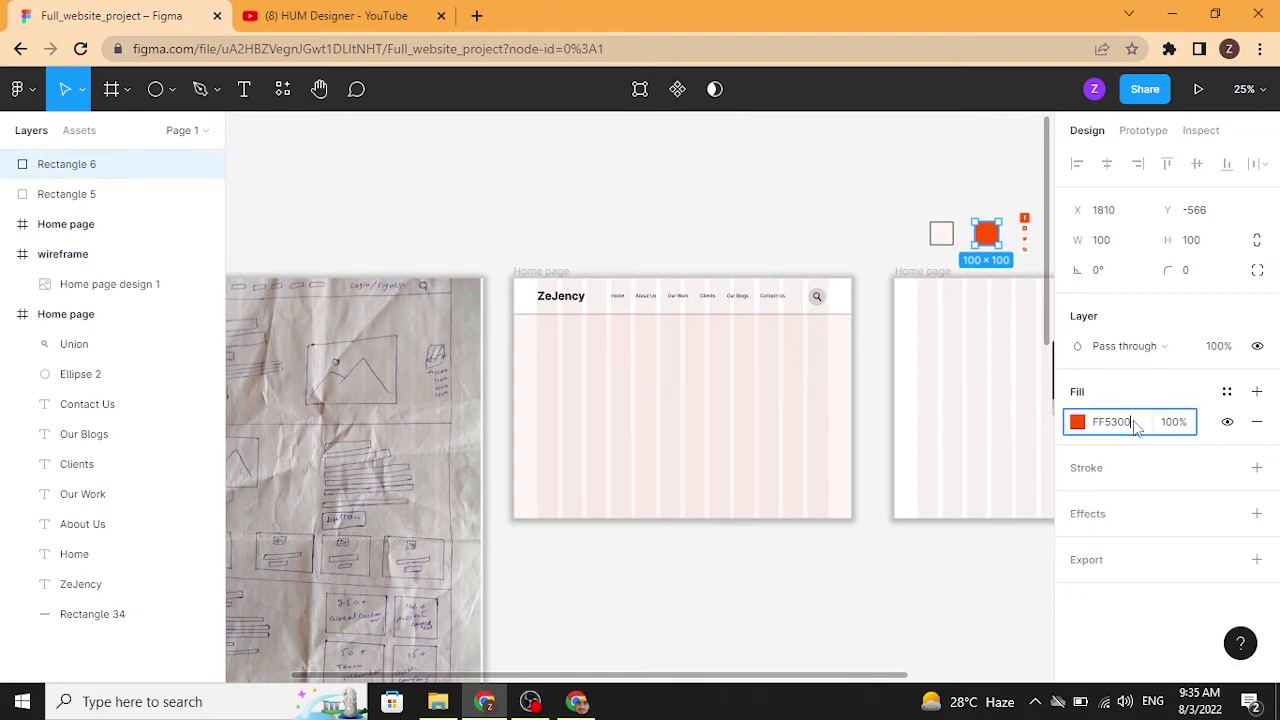
pyautogui.moveTo(1134, 424); pyautogui.dragTo(1105, 424)
# Select the letters "Ze" in the ZeJency logo and set their fill color to FF5300.
pyautogui.doubleClick(546, 297)
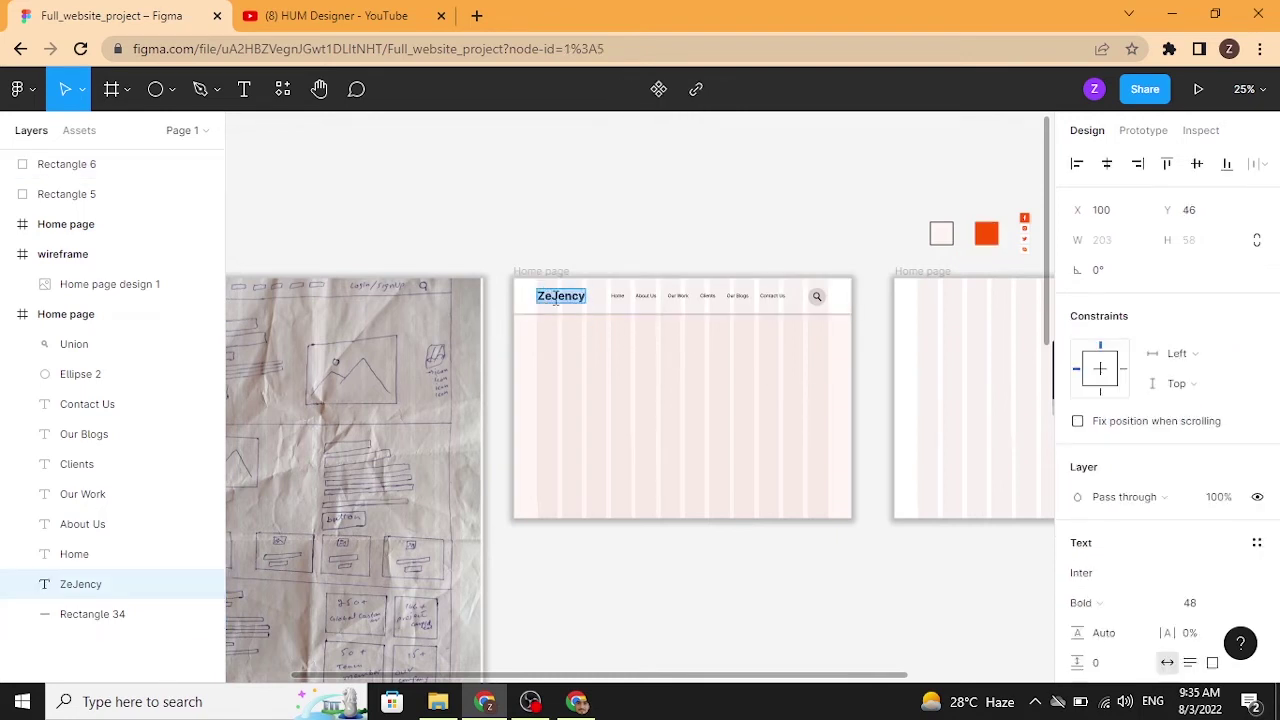
pyautogui.click(539, 300)
pyautogui.scroll(-2, 1104, 612)
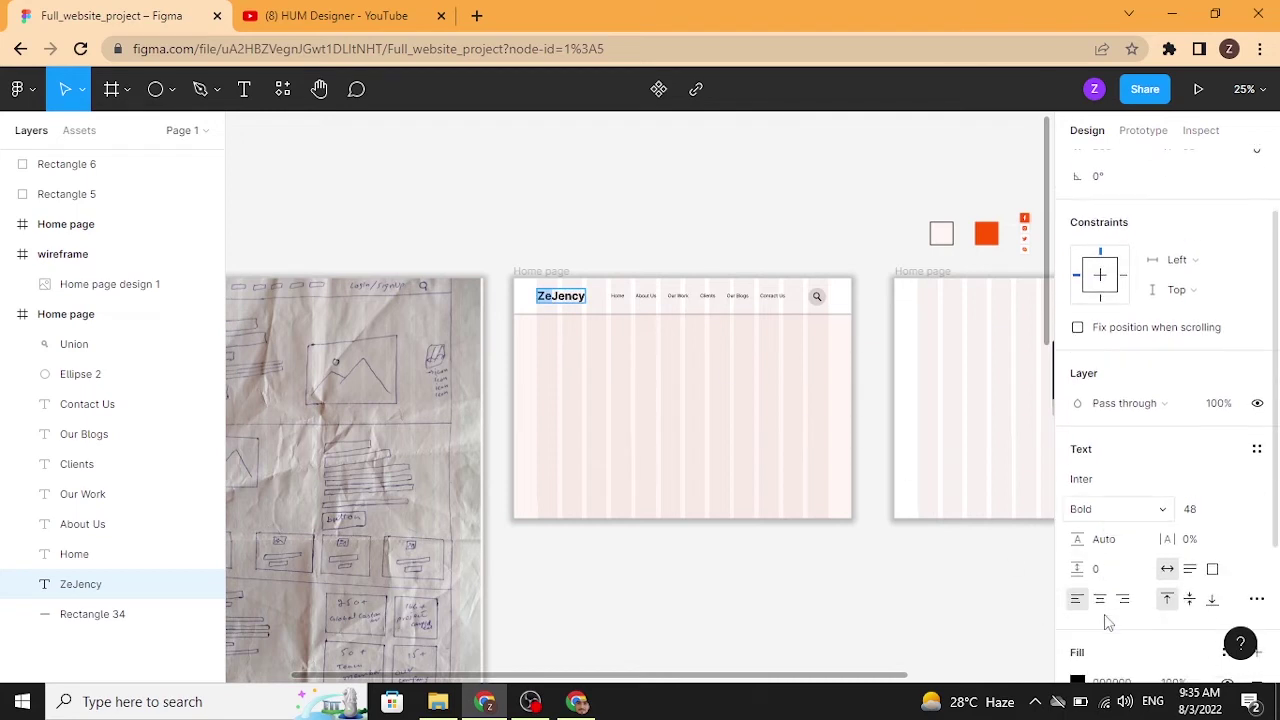
pyautogui.scroll(-2, 1114, 451)
pyautogui.click(1078, 560)
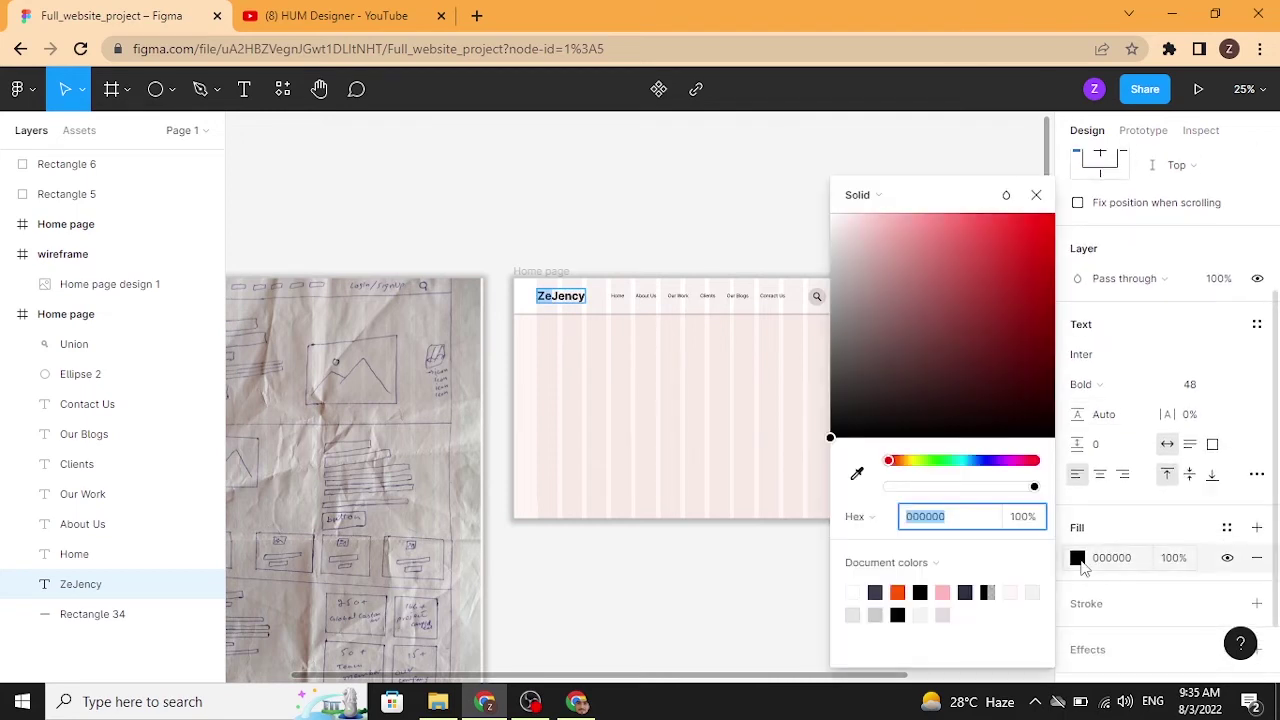
pyautogui.write('FF5300')
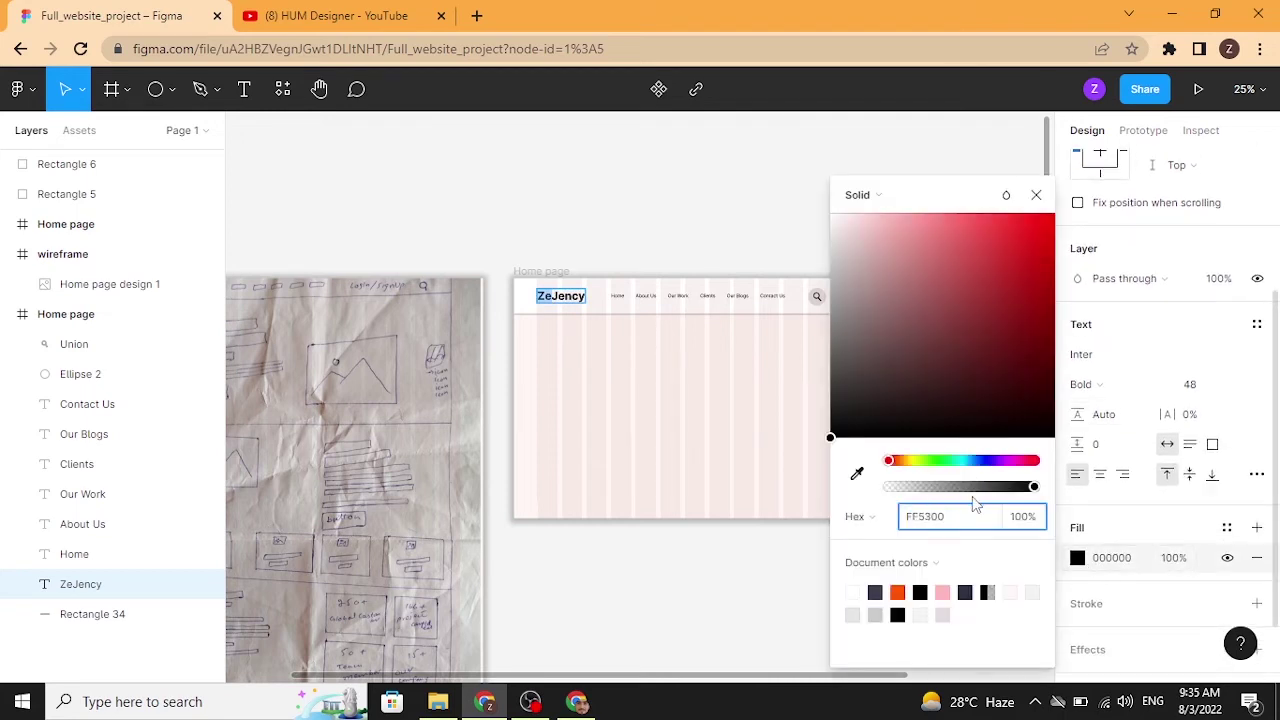
pyautogui.press('Return')
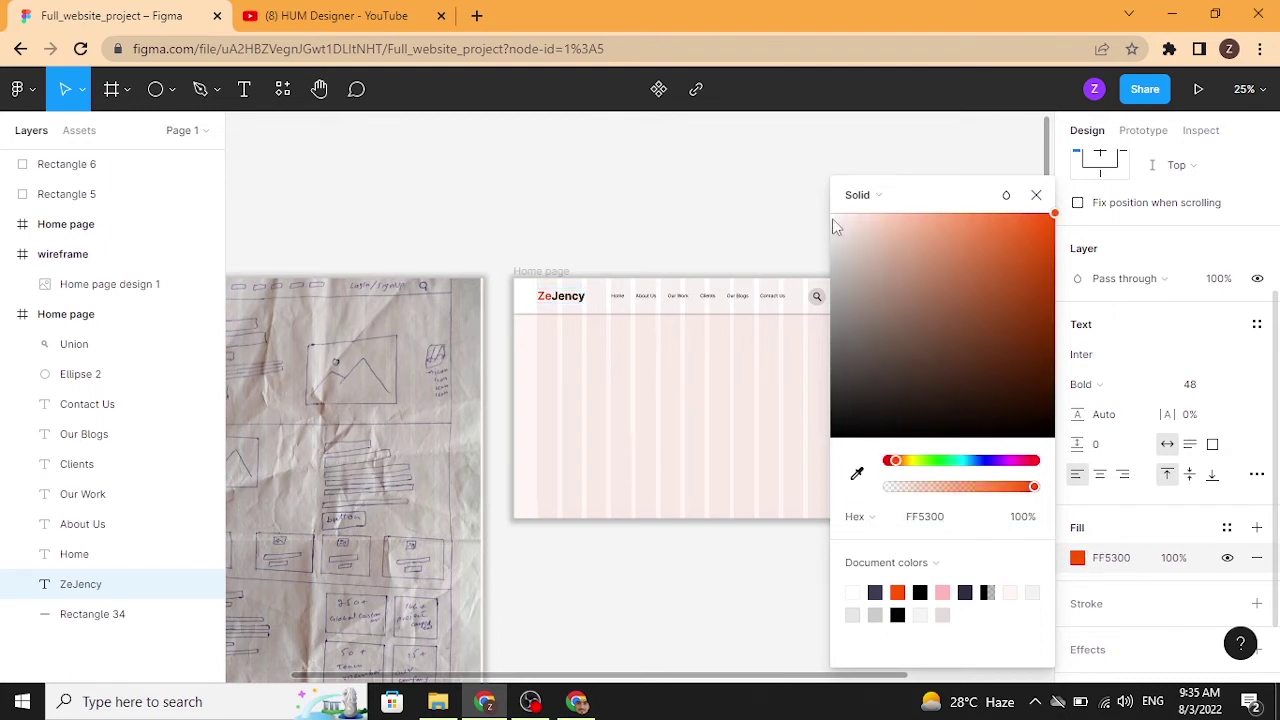
pyautogui.click(771, 171)
pyautogui.click(803, 200)
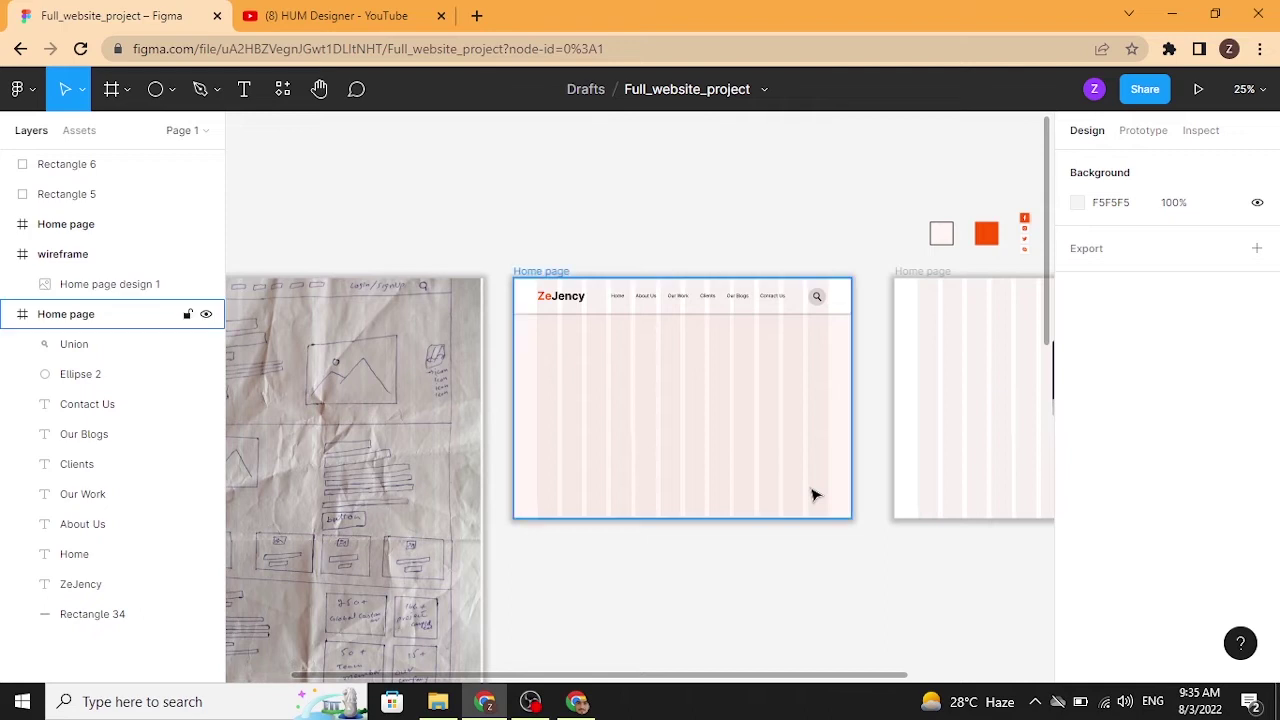
# Duplicate the ZeJency logo text below the header and replace the copy's text with "We Are The Best" in black.
pyautogui.hotkey('ctrl', '+')
pyautogui.moveTo(813, 494); pyautogui.dragTo(691, 511)
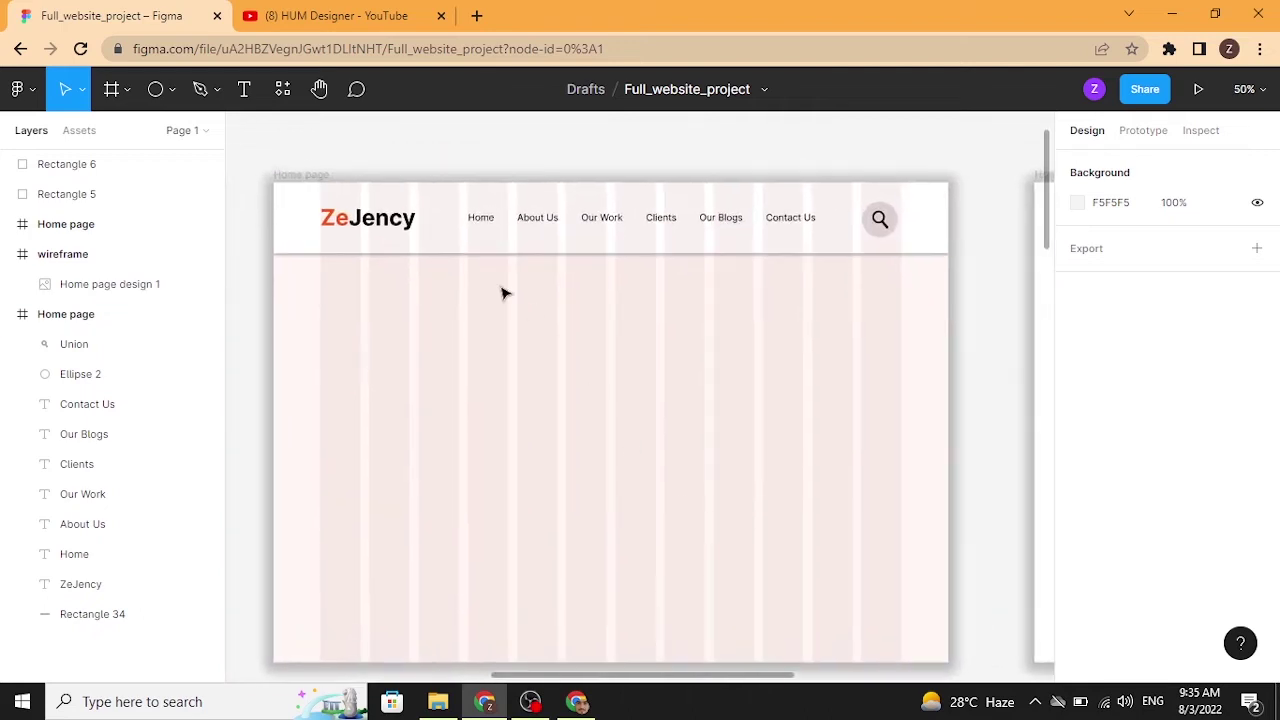
pyautogui.moveTo(386, 230); pyautogui.dragTo(384, 374)
pyautogui.doubleClick(378, 367)
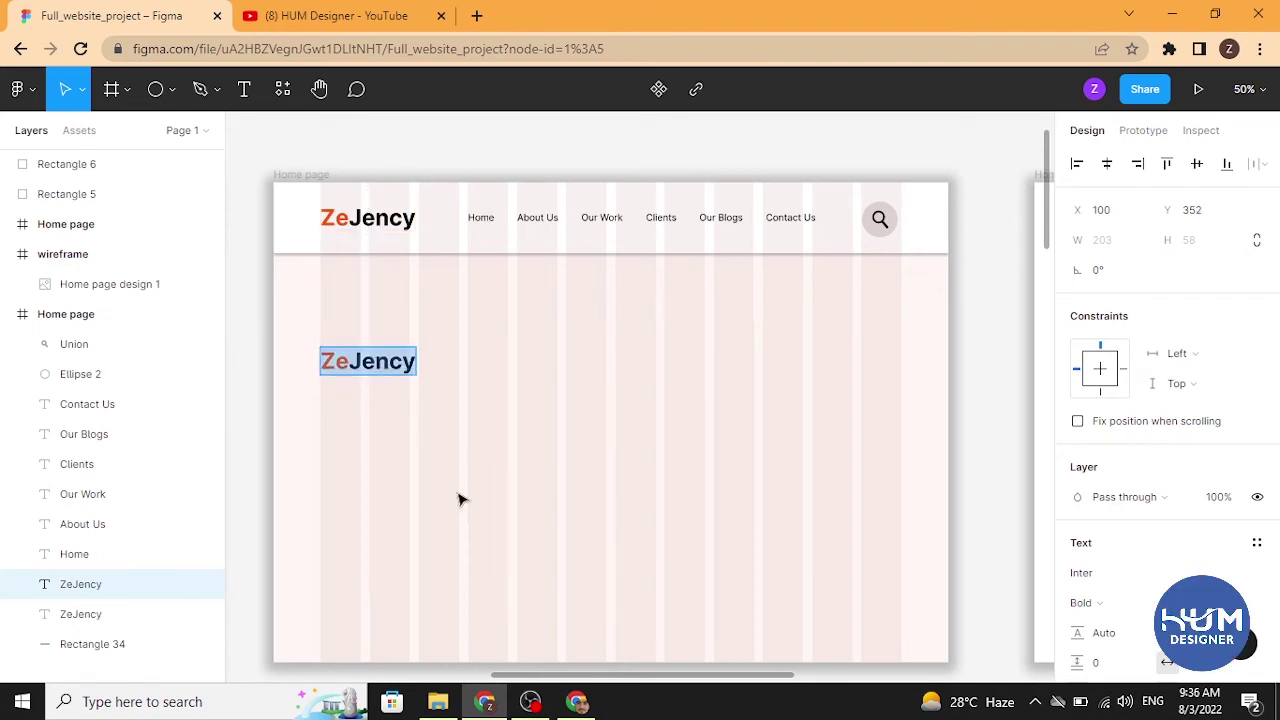
pyautogui.write('We')
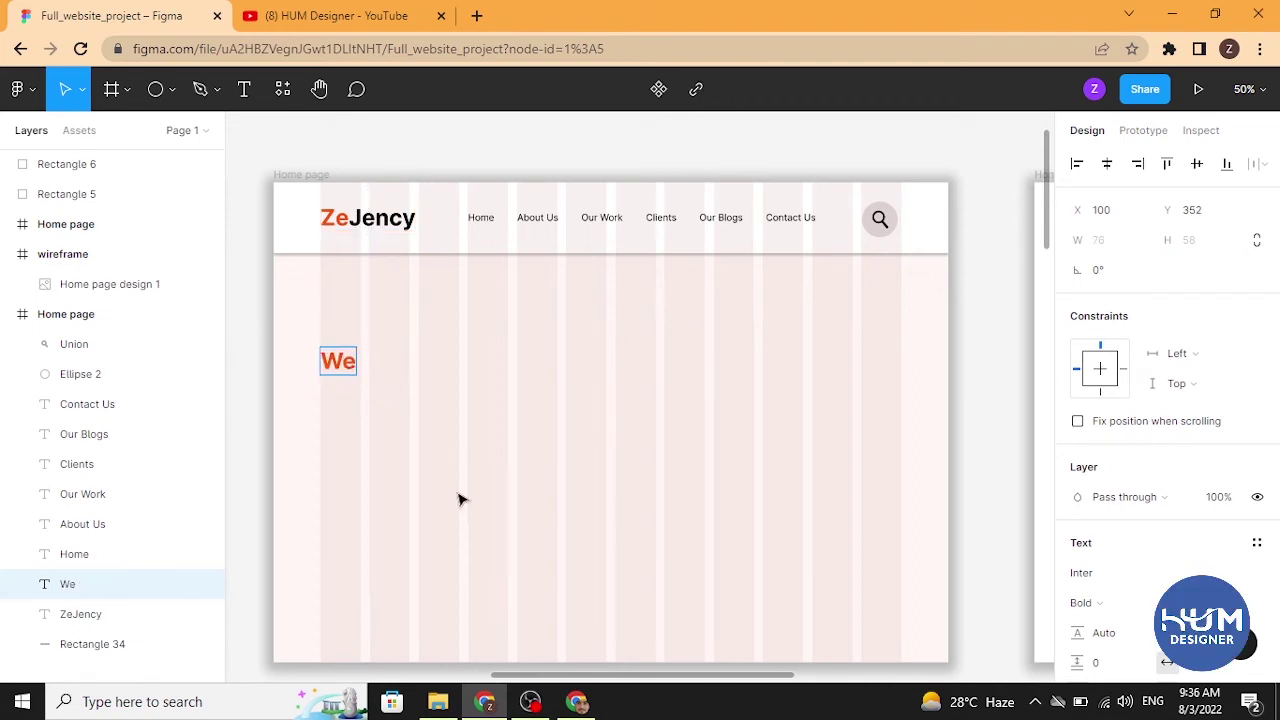
pyautogui.write(' Are The Best')
pyautogui.press('Escape')
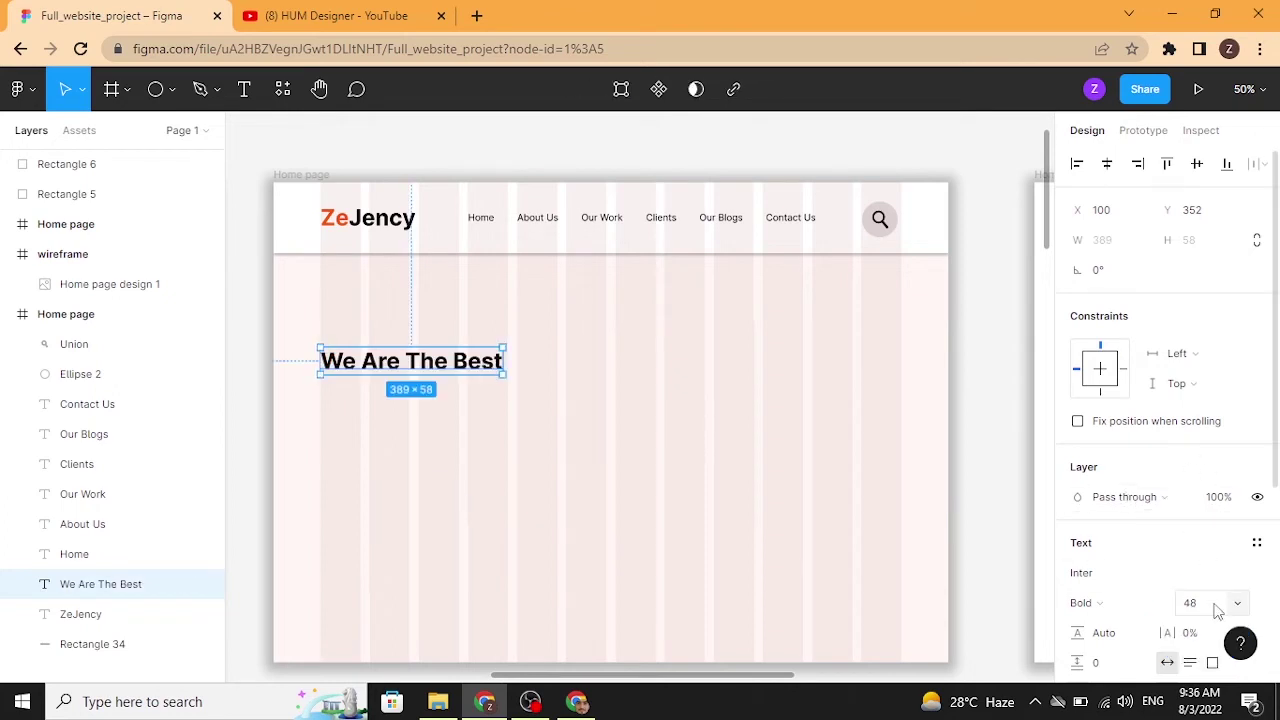
# Set the font size of the "We Are The Best" heading to 64.
pyautogui.scroll(-1, 1214, 606)
pyautogui.click(1239, 573)
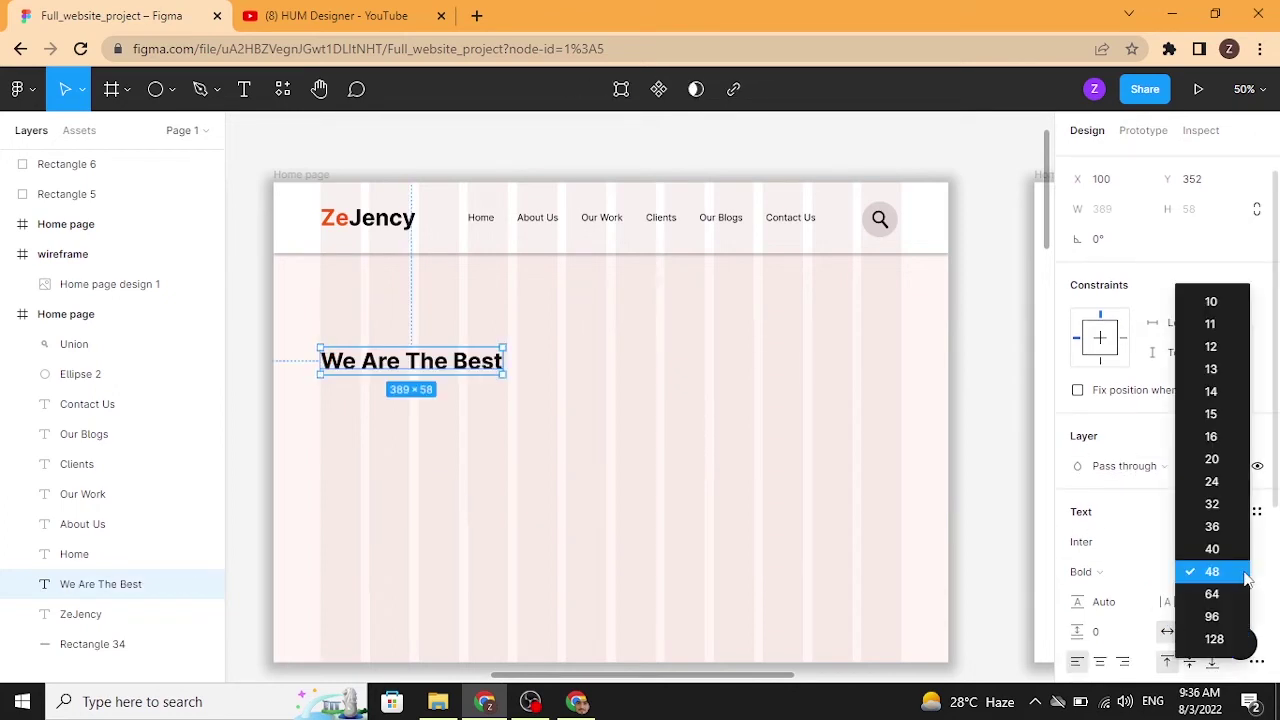
pyautogui.click(1236, 594)
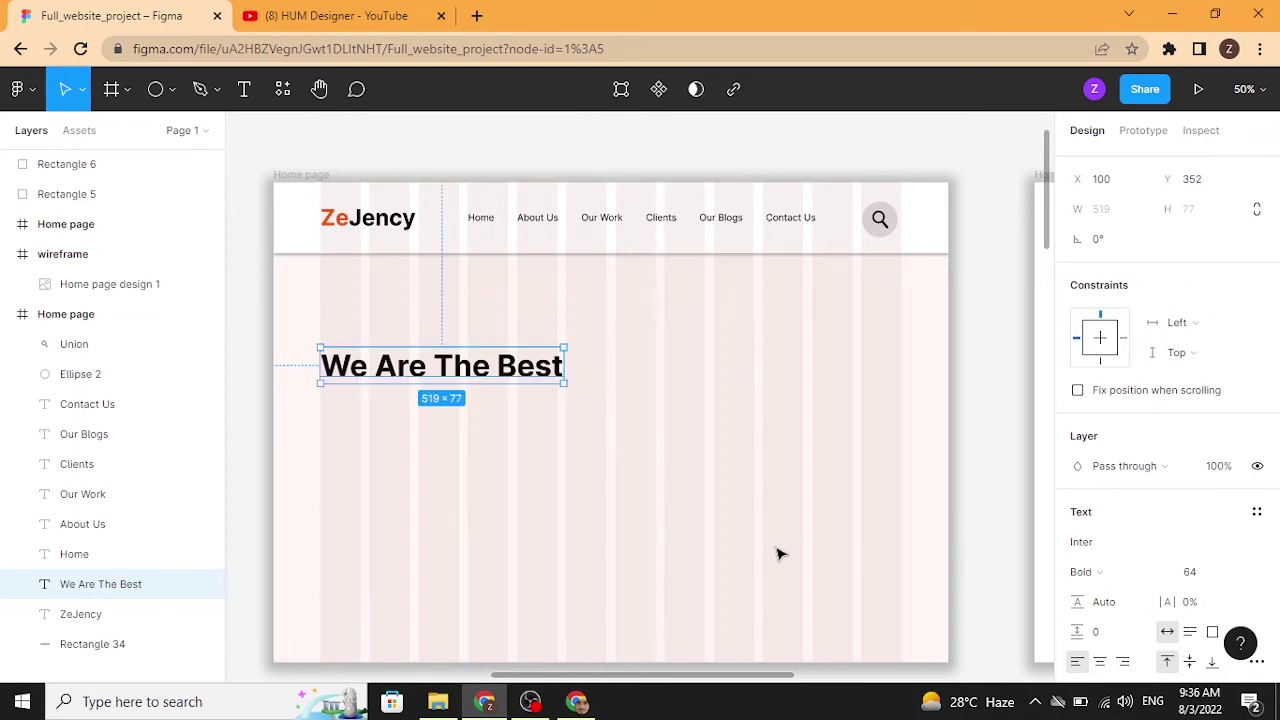
pyautogui.click(657, 455)
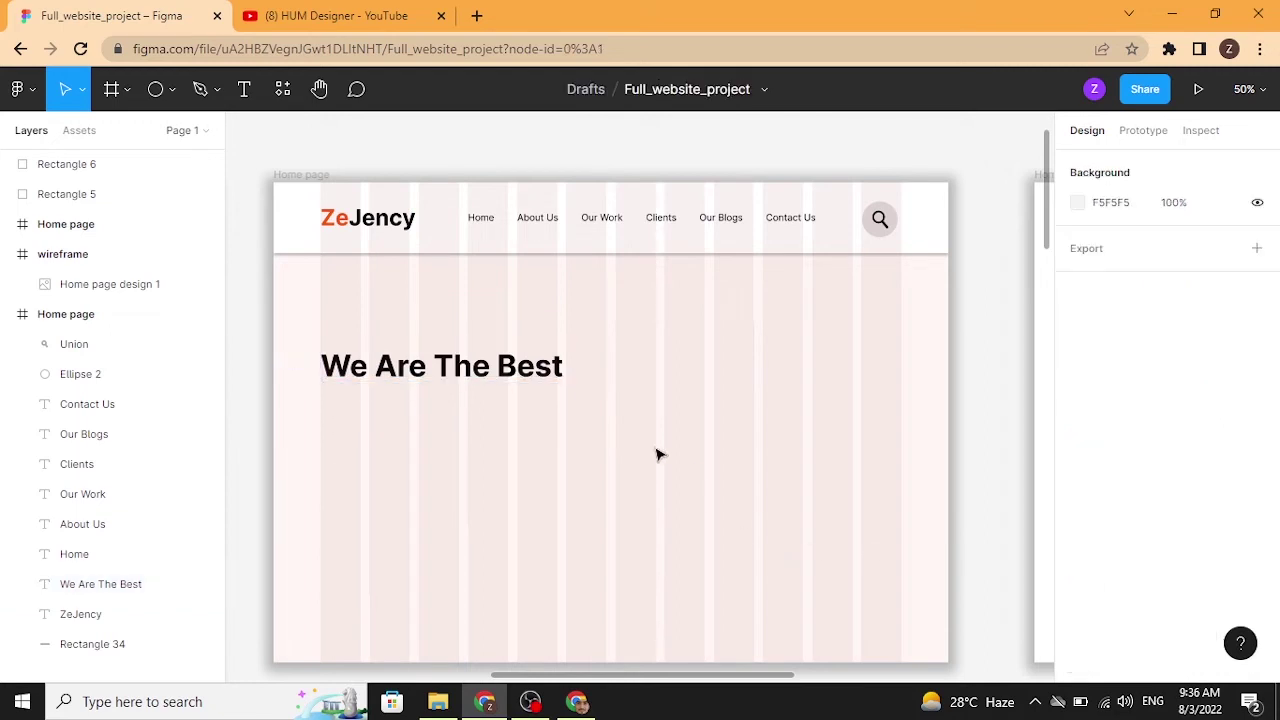
# Duplicate the "We Are The Best" heading directly below itself and replace the copy's text with "Digital Agency for".
pyautogui.click(549, 386)
pyautogui.moveTo(549, 386); pyautogui.dragTo(552, 422)
pyautogui.doubleClick(552, 420)
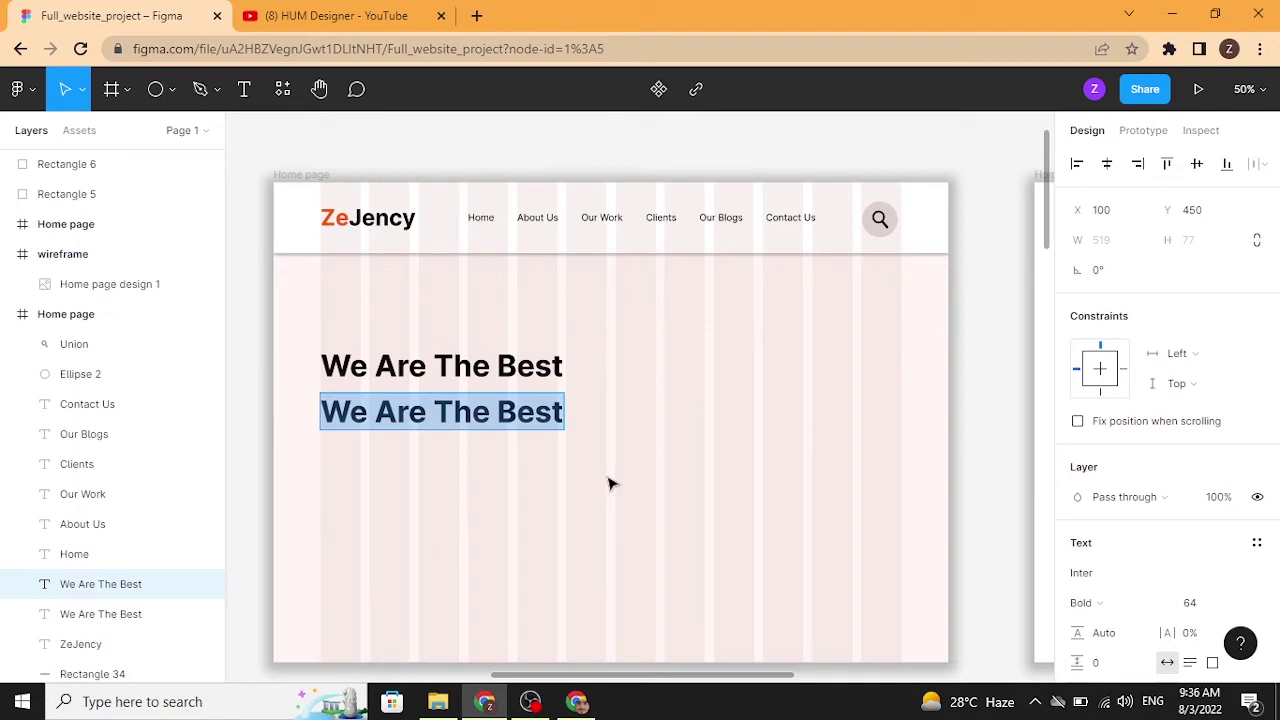
pyautogui.write('D')
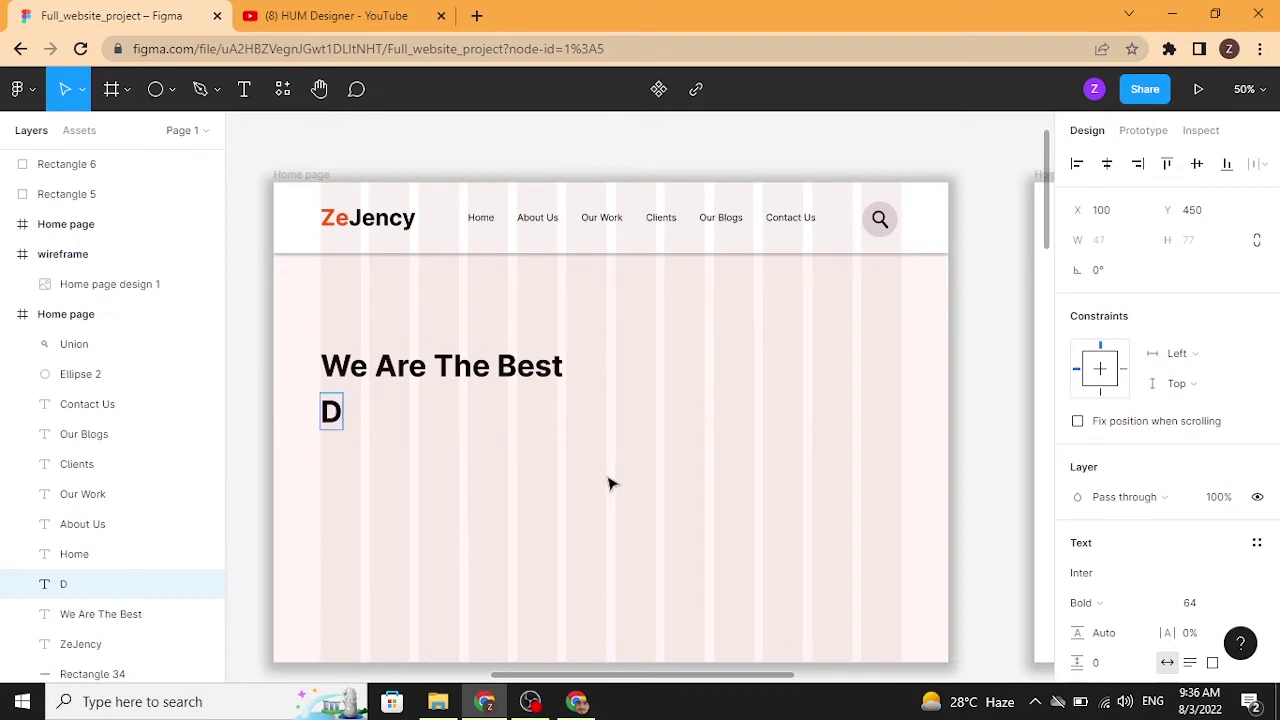
pyautogui.write('igital ')
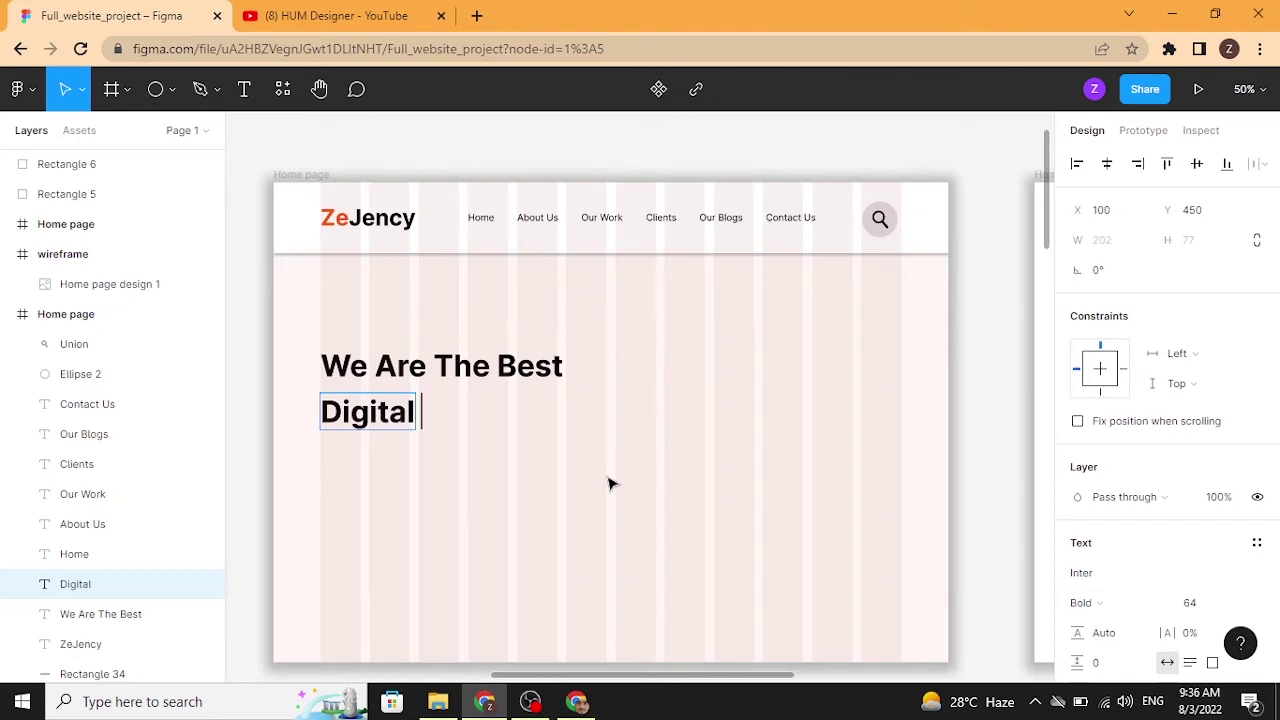
pyautogui.write('Agenc')
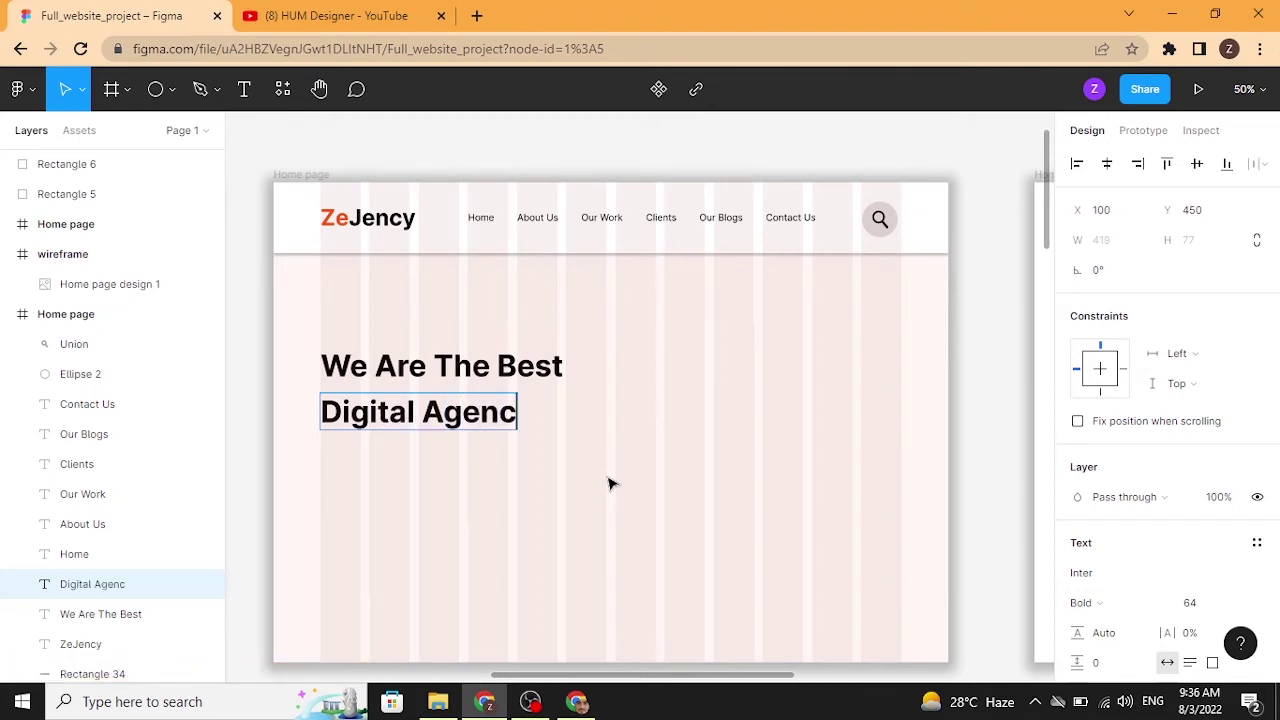
pyautogui.write('y for')
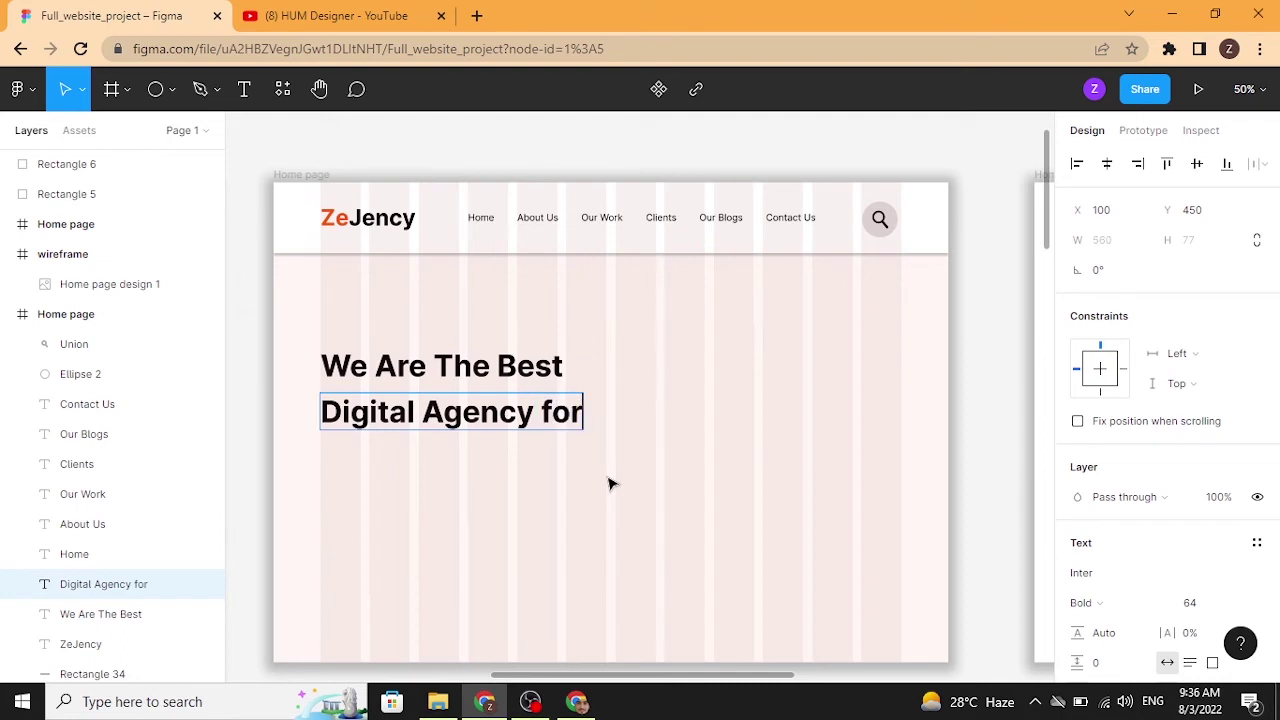
pyautogui.press('Escape')
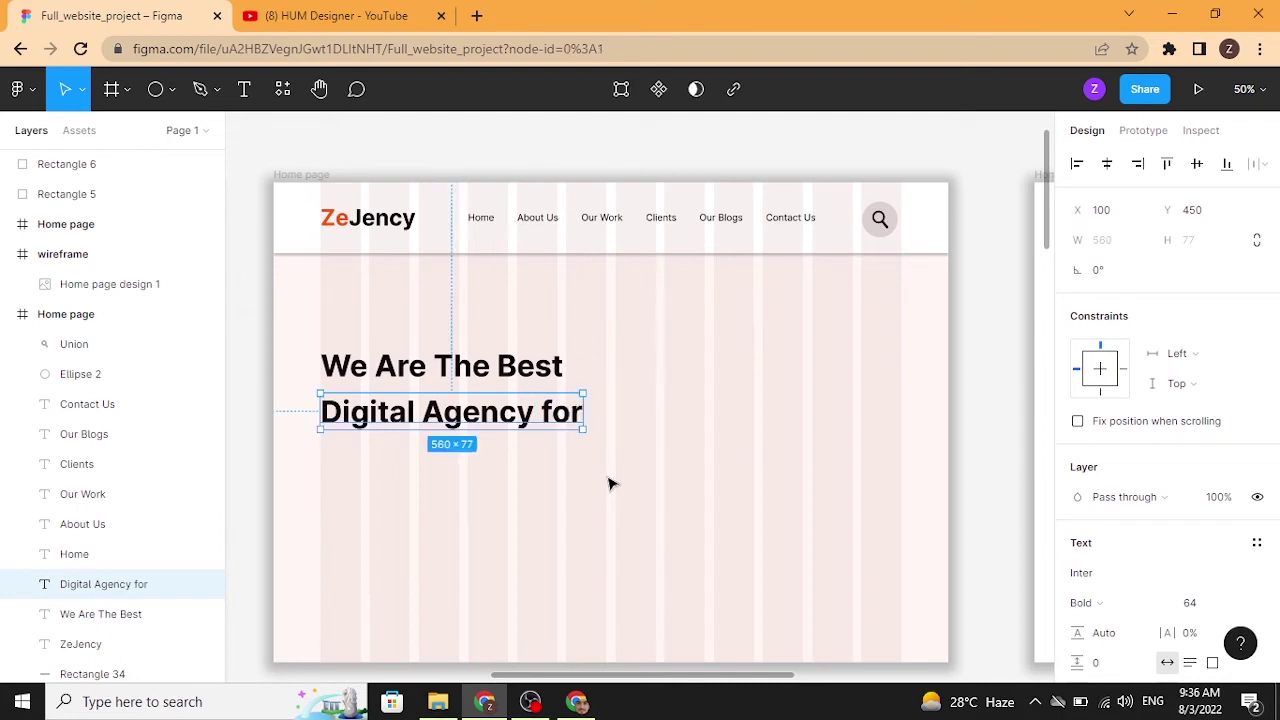
pyautogui.press('Escape')
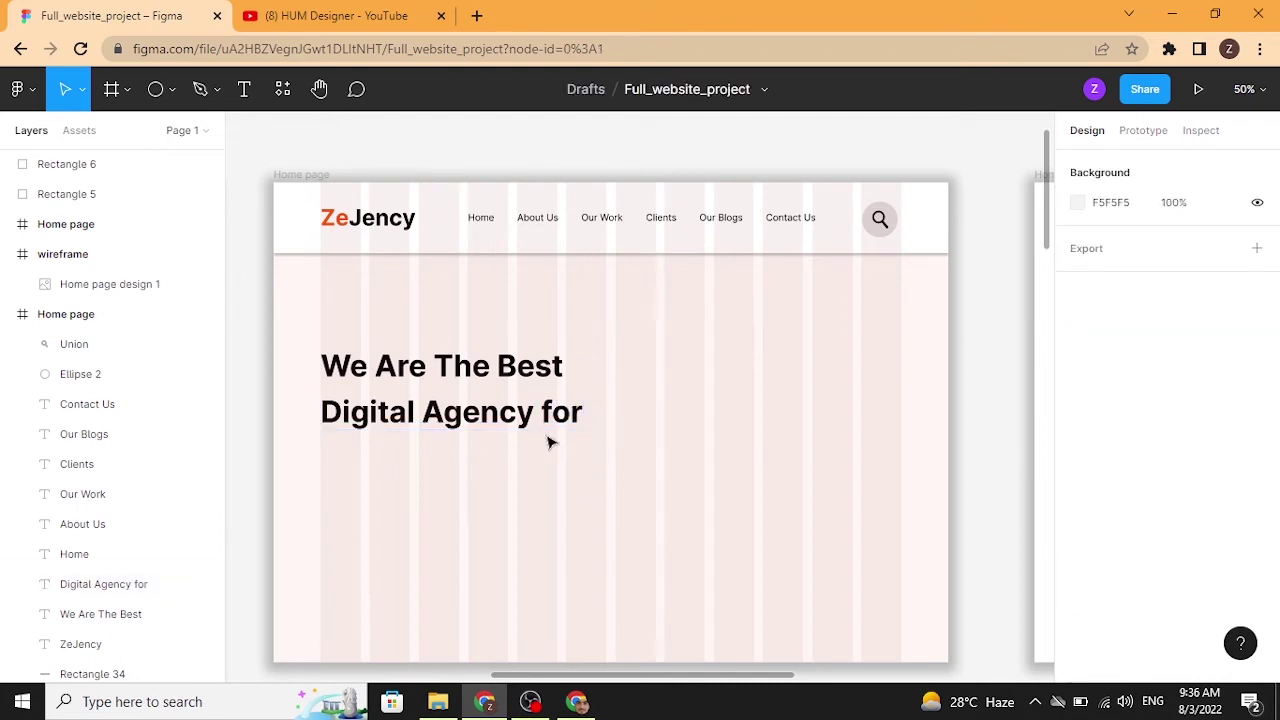
# Copy the hex fill color of the orange swatch above the Home page frames.
pyautogui.click(337, 228)
pyautogui.moveTo(940, 340); pyautogui.dragTo(650, 371)
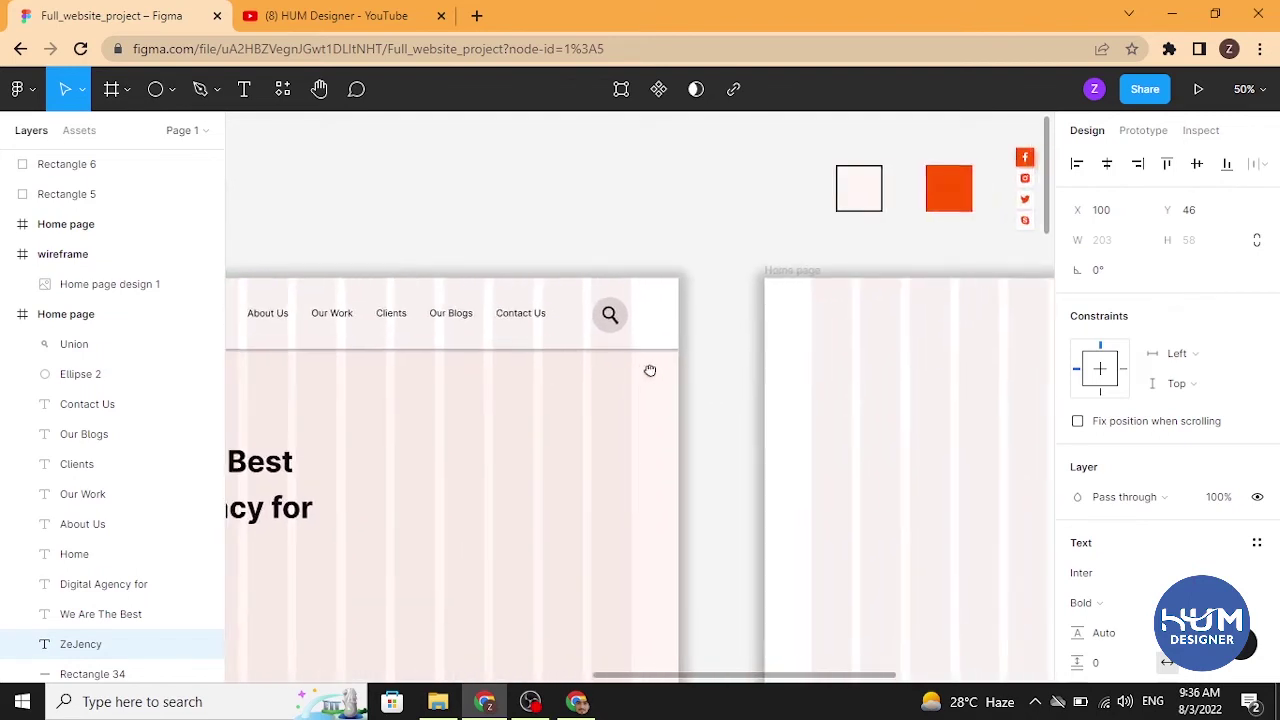
pyautogui.click(938, 195)
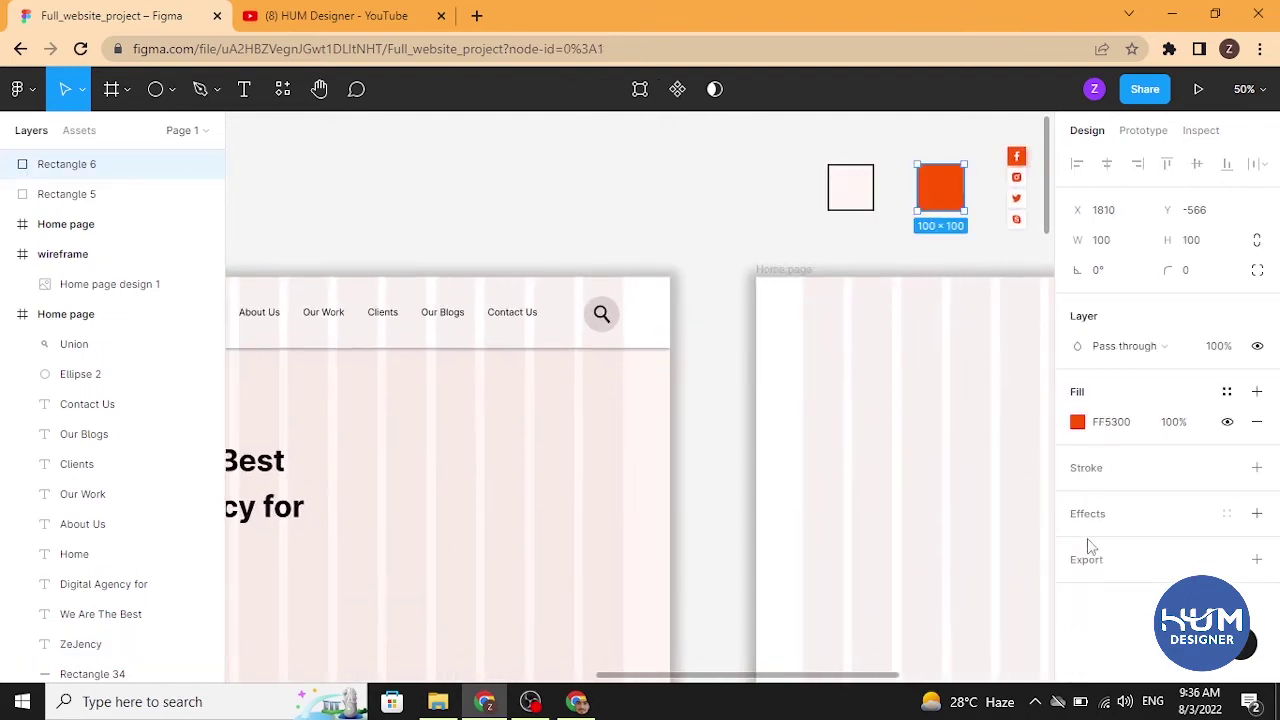
pyautogui.click(1126, 424)
pyautogui.doubleClick(1118, 424)
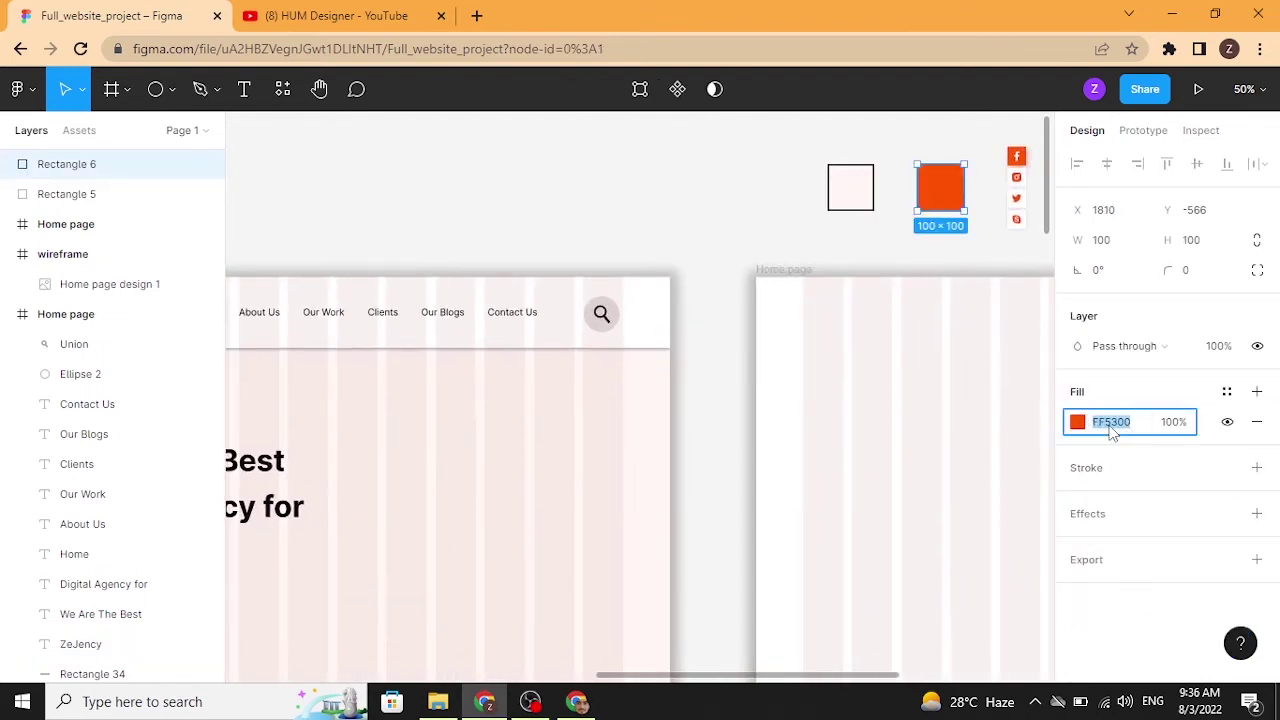
pyautogui.click(670, 490)
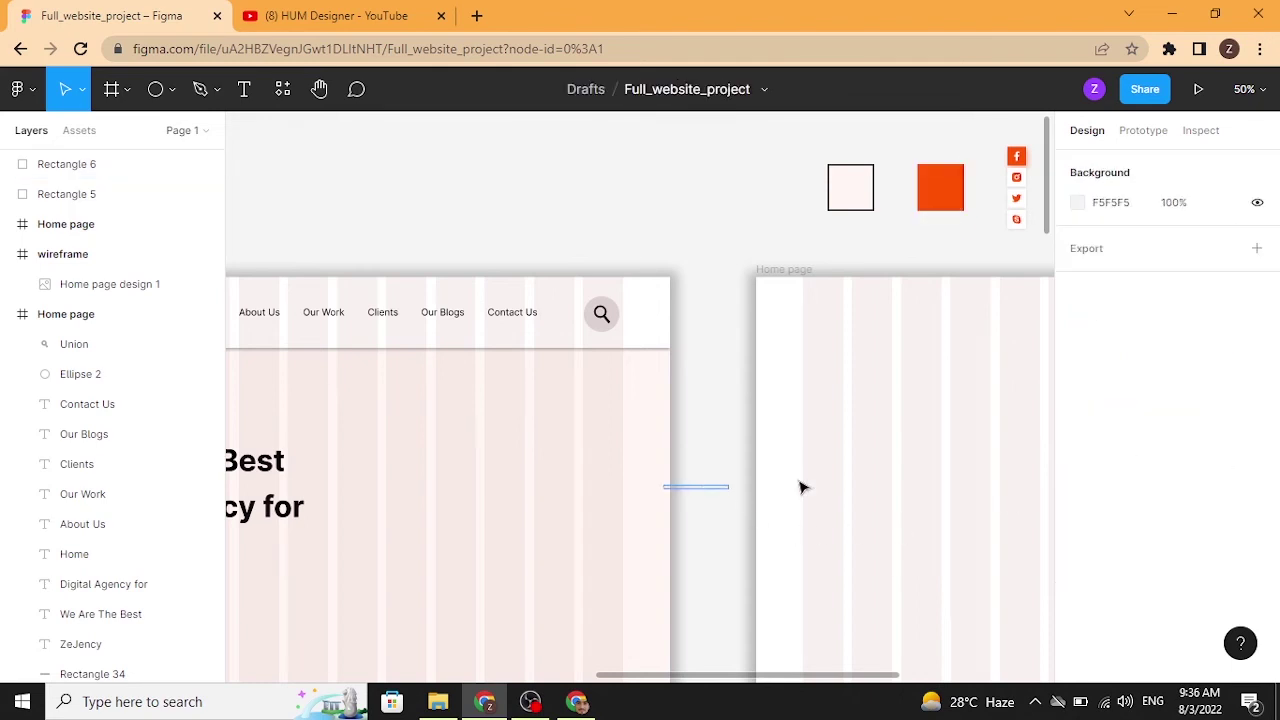
# Set the fill color of the words "Digital Agency" in the second heading line to FF5300.
pyautogui.moveTo(610, 465); pyautogui.dragTo(960, 429)
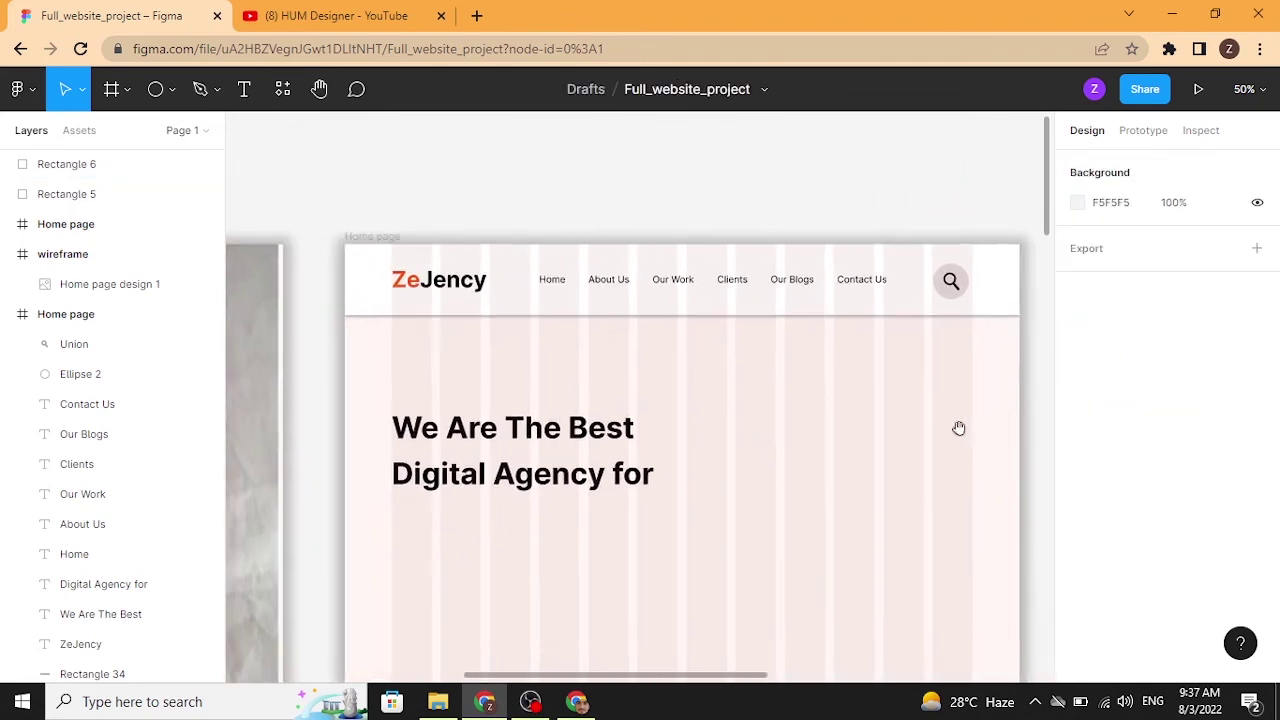
pyautogui.doubleClick(634, 480)
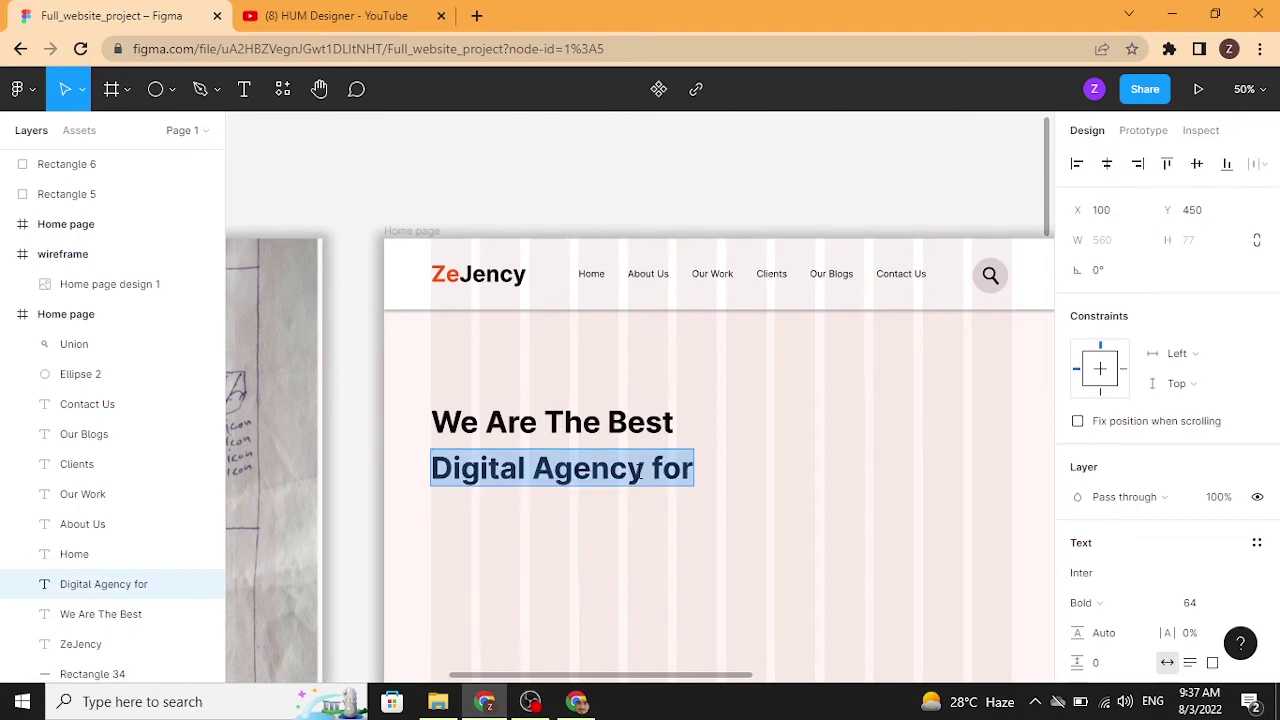
pyautogui.moveTo(646, 470); pyautogui.dragTo(438, 472)
pyautogui.scroll(-2, 1080, 608)
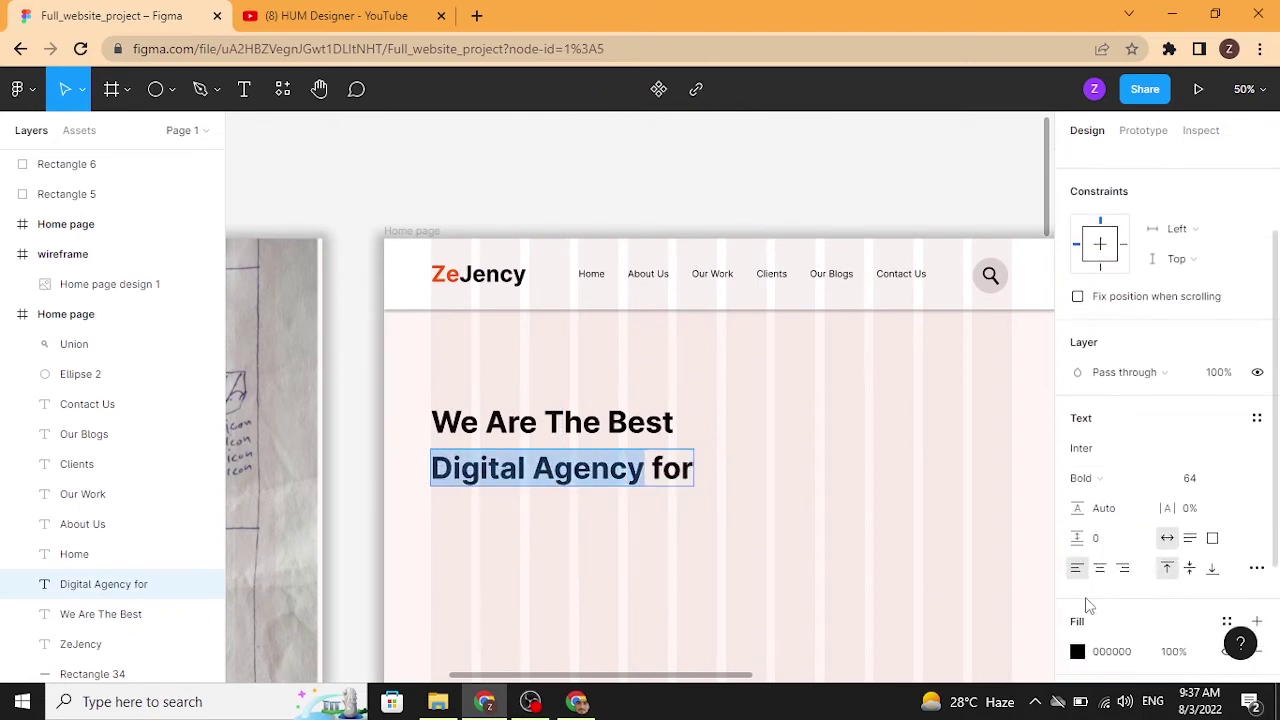
pyautogui.click(1077, 651)
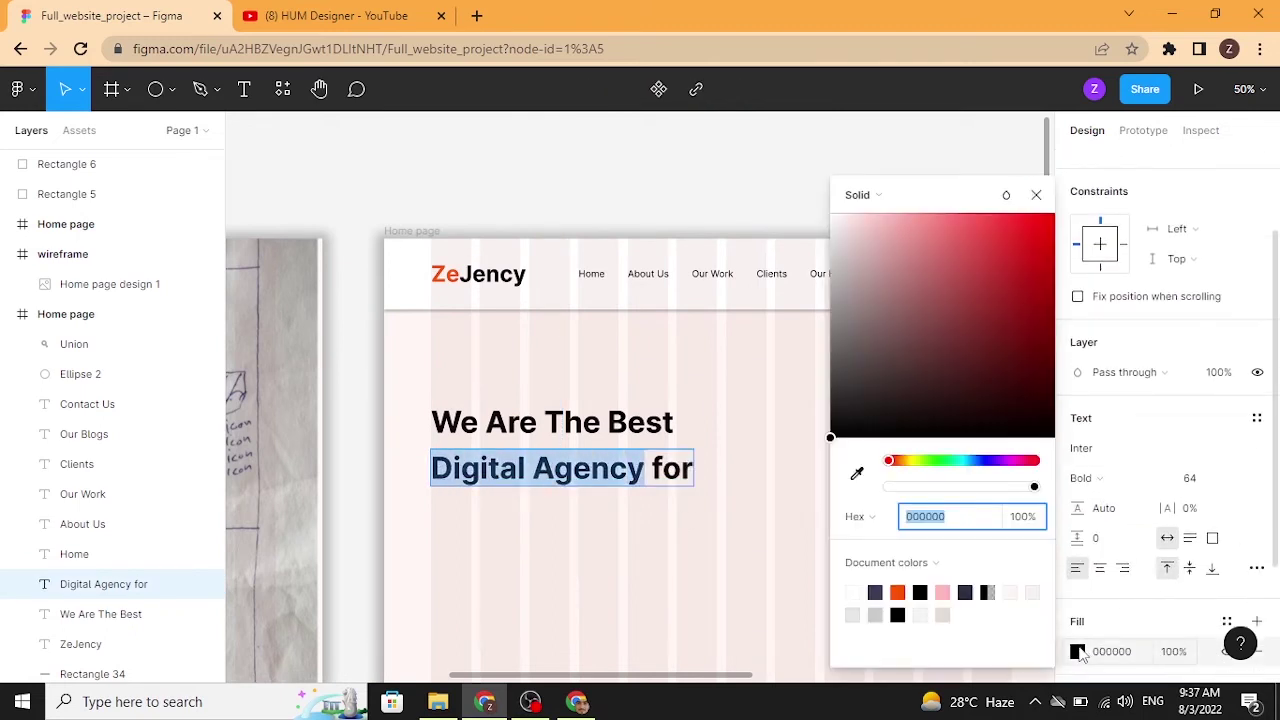
pyautogui.write('FF5300')
pyautogui.press('Return')
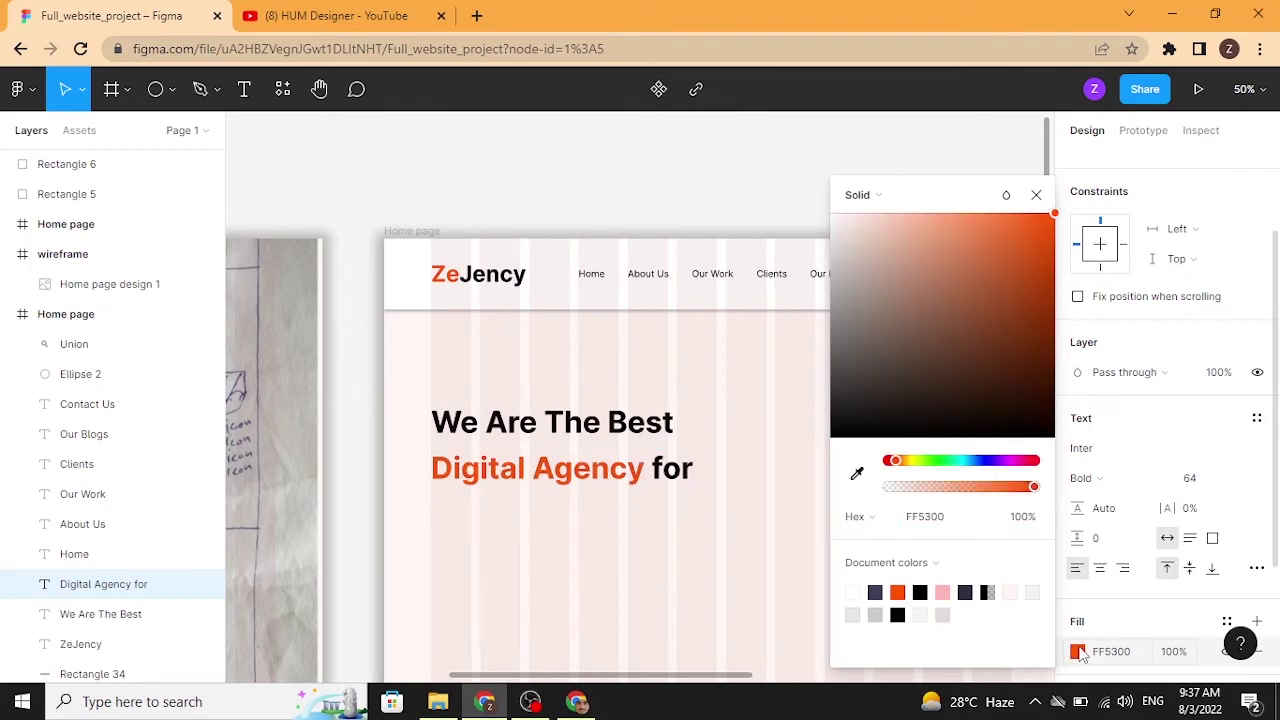
pyautogui.press('Escape')
pyautogui.press('Escape')
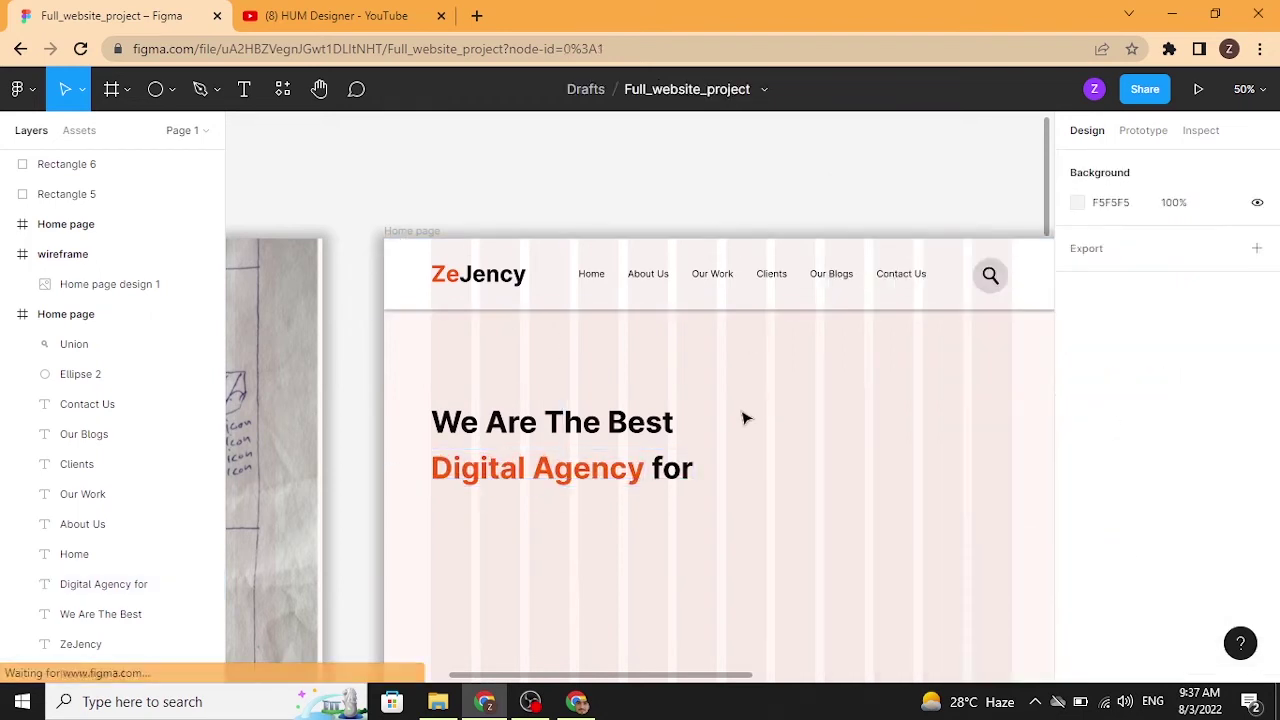
# Duplicate the "Digital Agency for" line below itself and replace the copy's text with "business".
pyautogui.keyDown('alt'); pyautogui.moveTo(671, 481); pyautogui.dragTo(675, 525); pyautogui.keyUp('alt')
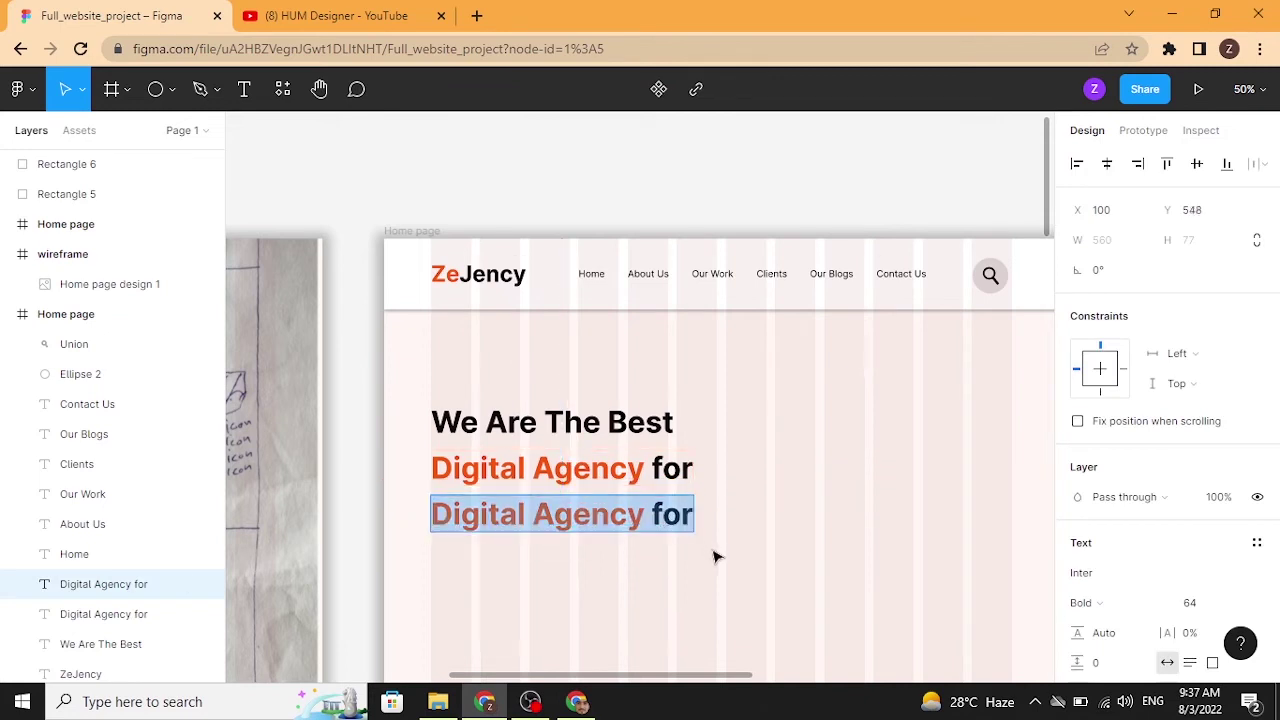
pyautogui.write('B')
pyautogui.press('BackSpace')
pyautogui.write('business')
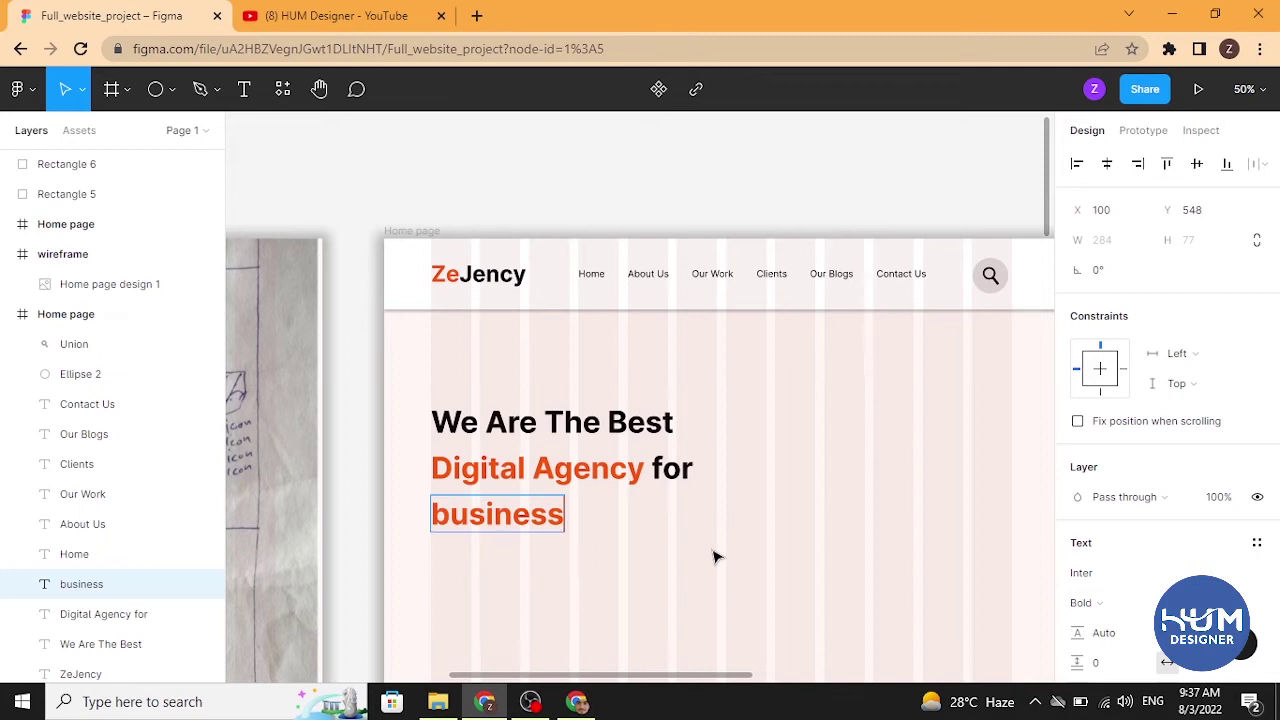
pyautogui.click(714, 557)
# Change the fill color of the "business" heading line to black, 000000.
pyautogui.click(540, 518)
pyautogui.scroll(-2, 1165, 553)
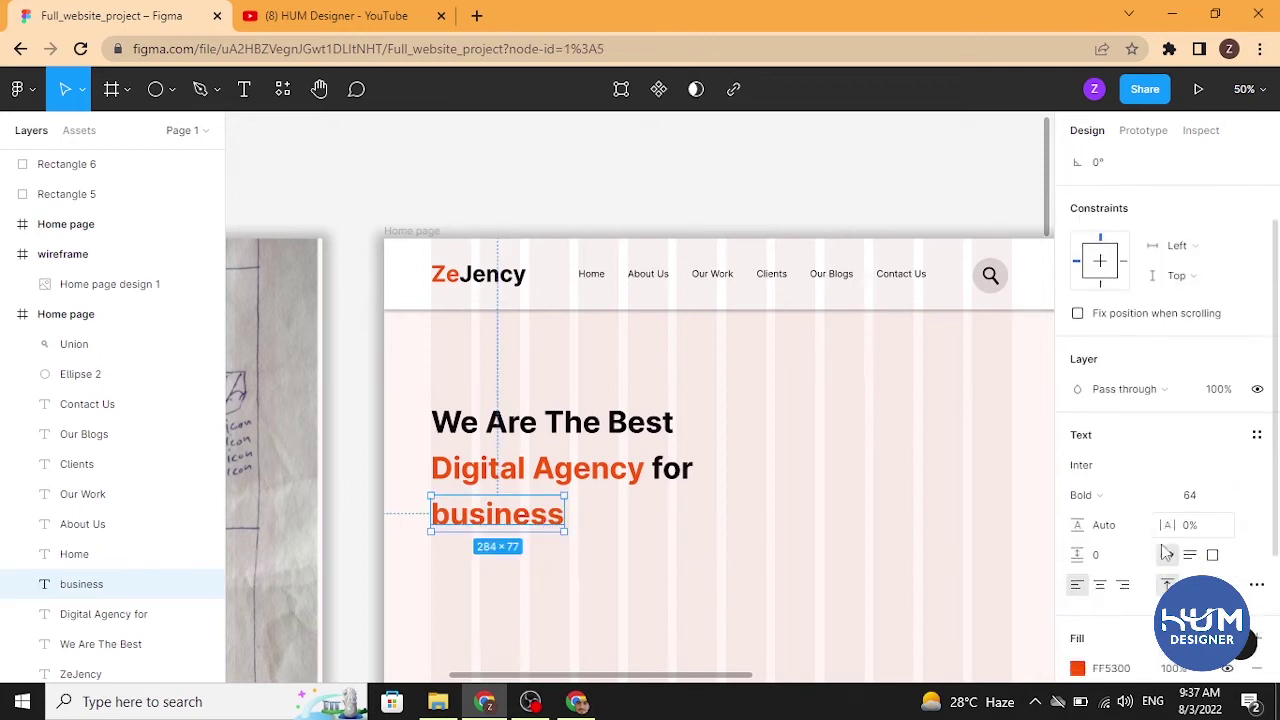
pyautogui.scroll(-2, 1165, 553)
pyautogui.click(1077, 496)
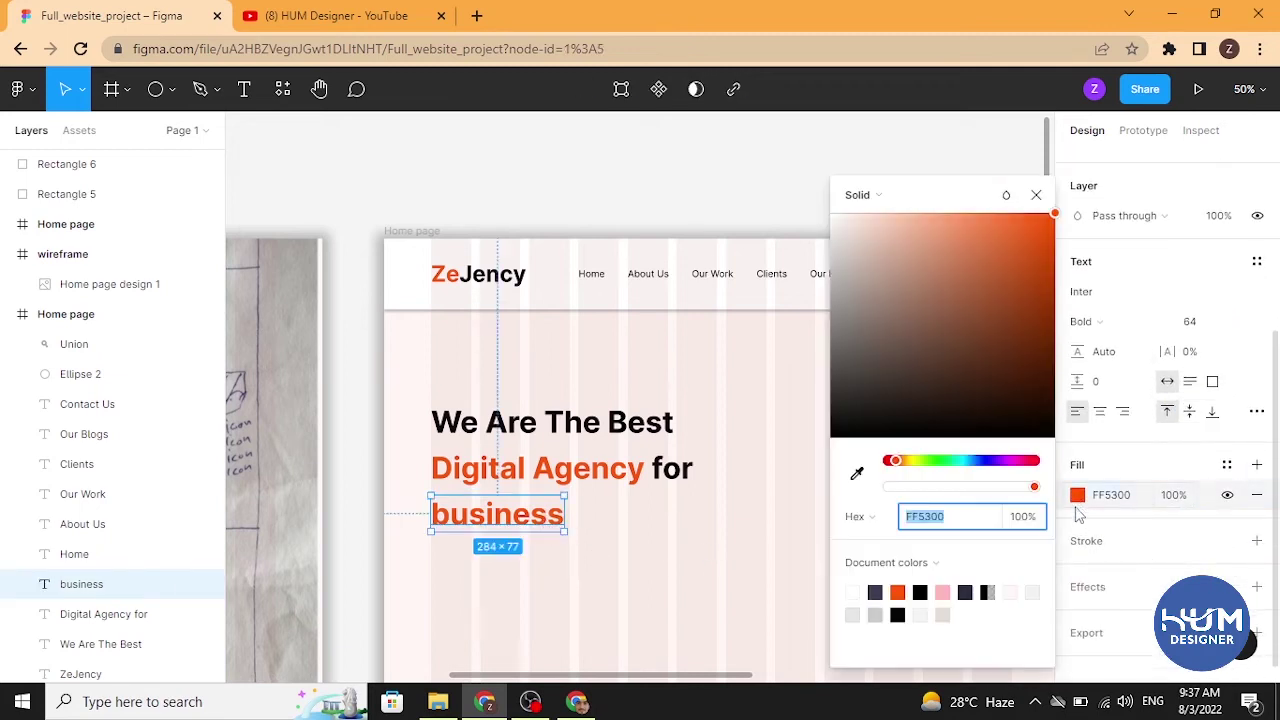
pyautogui.click(832, 436)
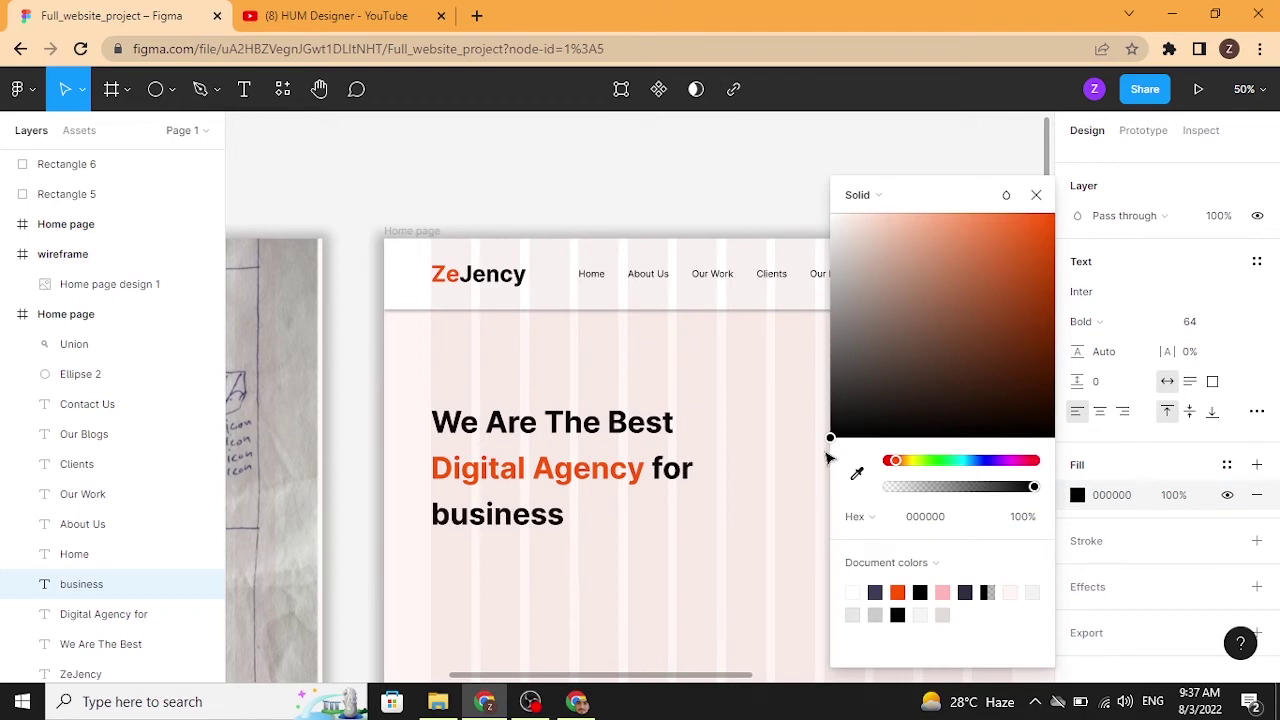
pyautogui.click(1035, 196)
pyautogui.click(654, 237)
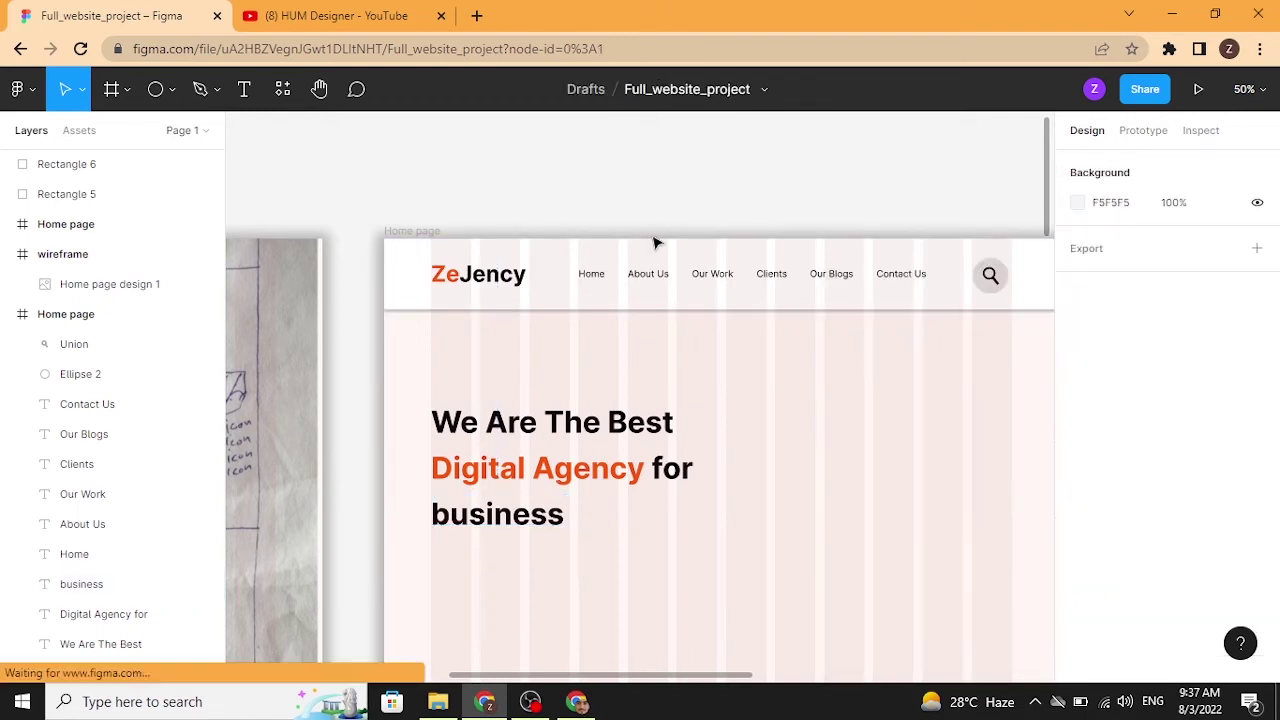
# Tighten the heading by moving the "Digital Agency for" line up to Y 440 and the "business" line up to Y 526.
pyautogui.click(636, 481)
pyautogui.hotkey('shift', 'Up')
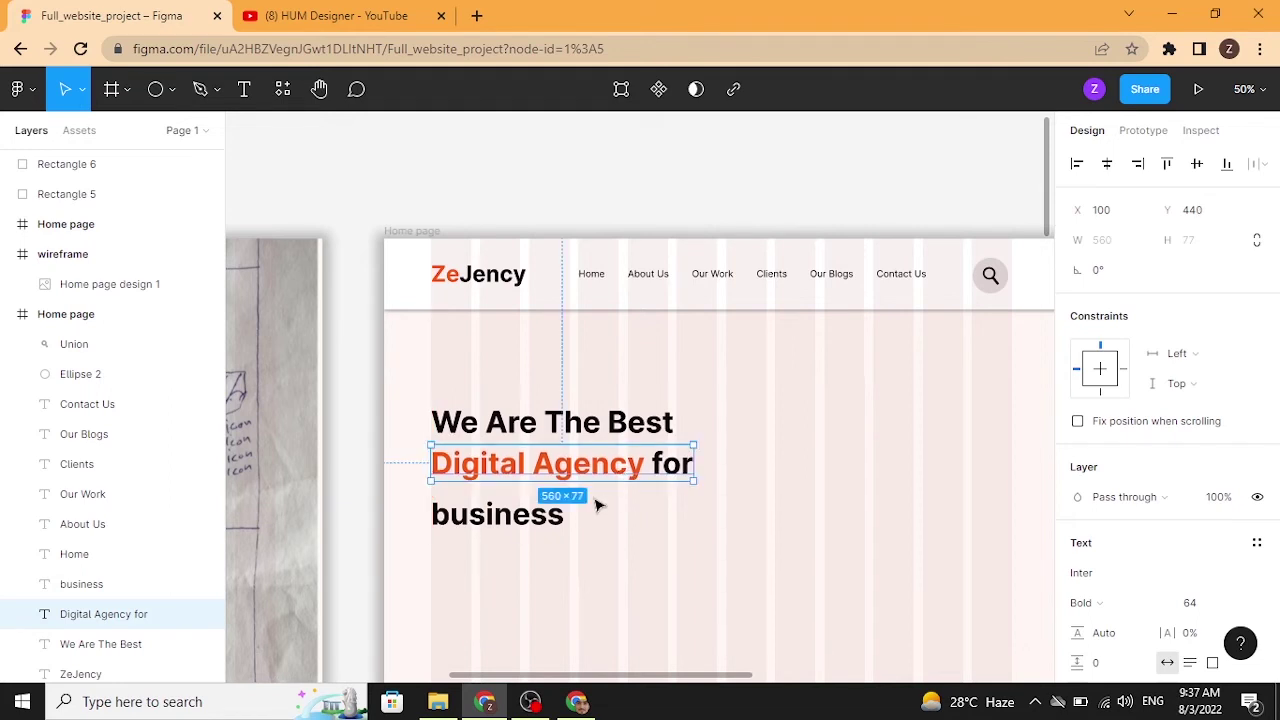
pyautogui.click(560, 514)
pyautogui.moveTo(563, 517); pyautogui.dragTo(557, 516)
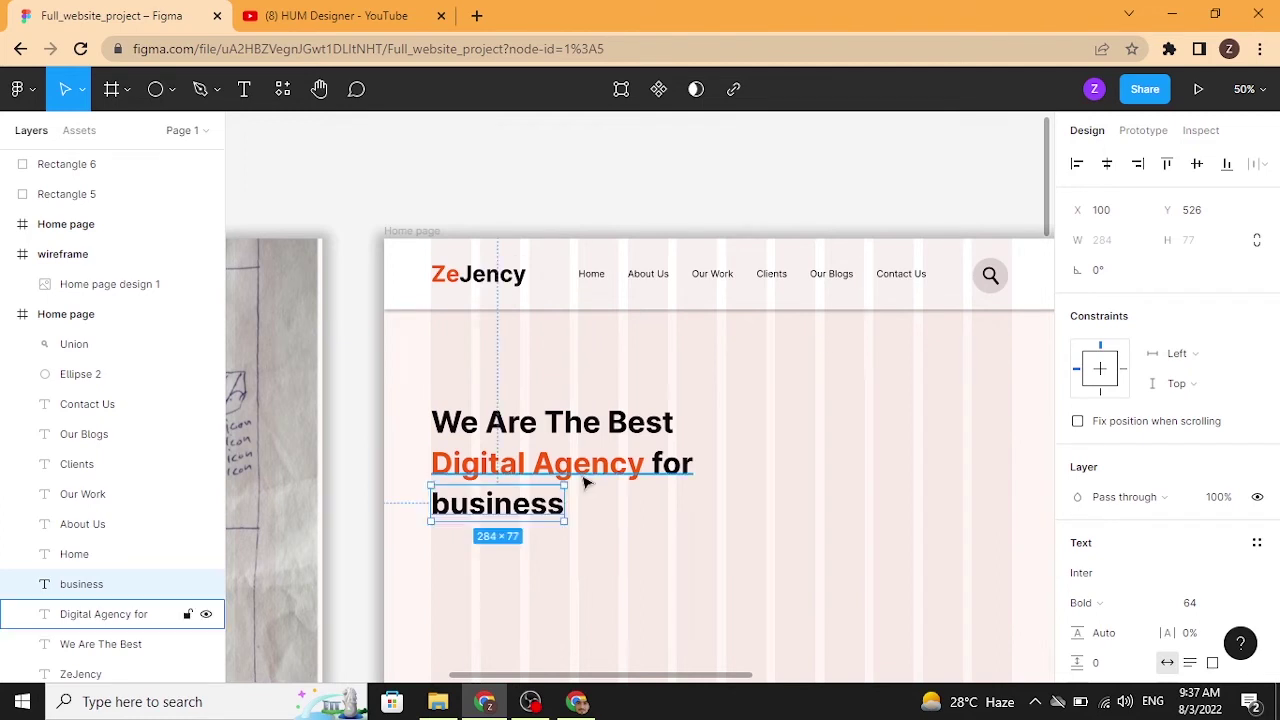
# Select all three hero heading lines and distribute their vertical spacing evenly.
pyautogui.keyDown('shift'); pyautogui.click(588, 476); pyautogui.keyUp('shift')
pyautogui.keyDown('shift'); pyautogui.click(594, 422); pyautogui.keyUp('shift')
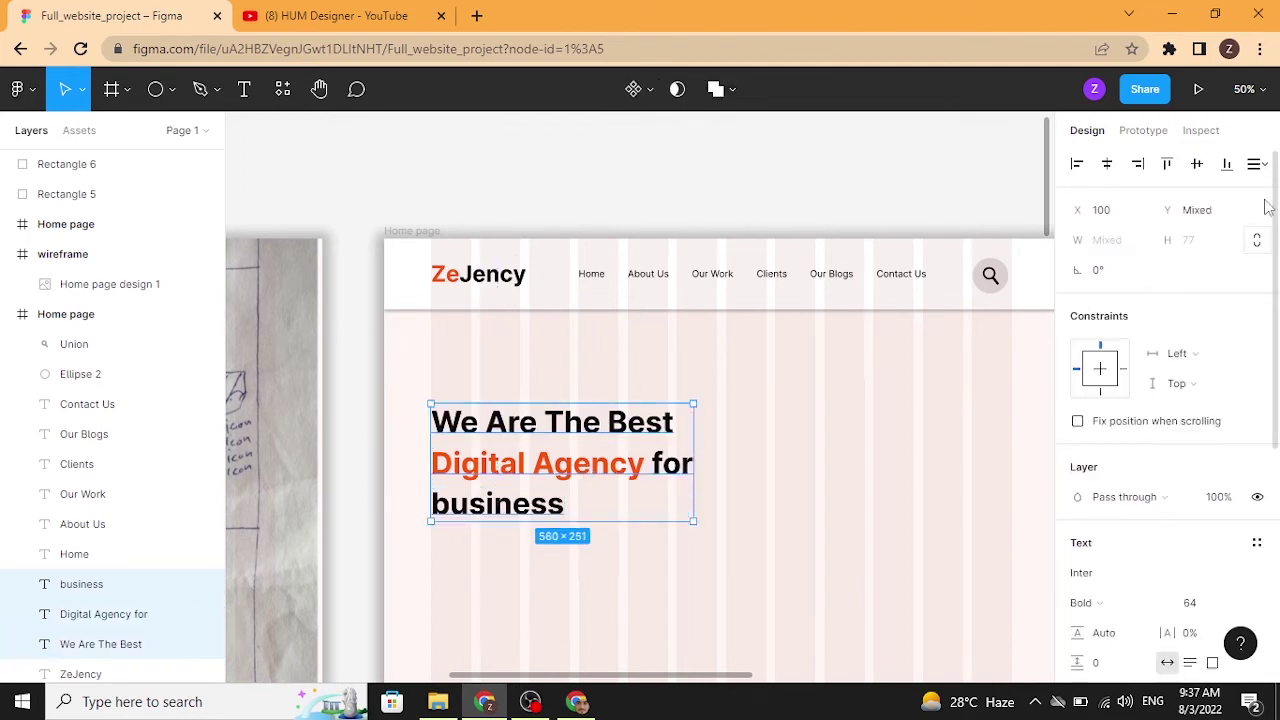
pyautogui.click(1264, 165)
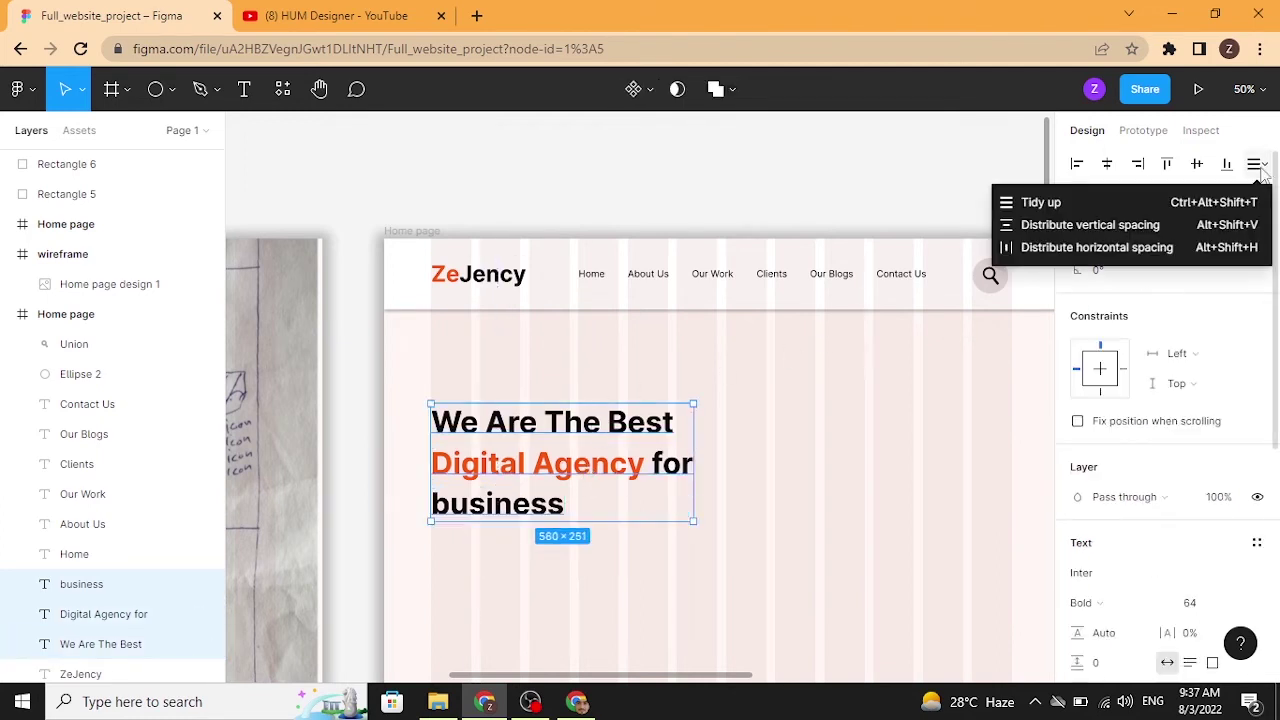
pyautogui.click(1100, 223)
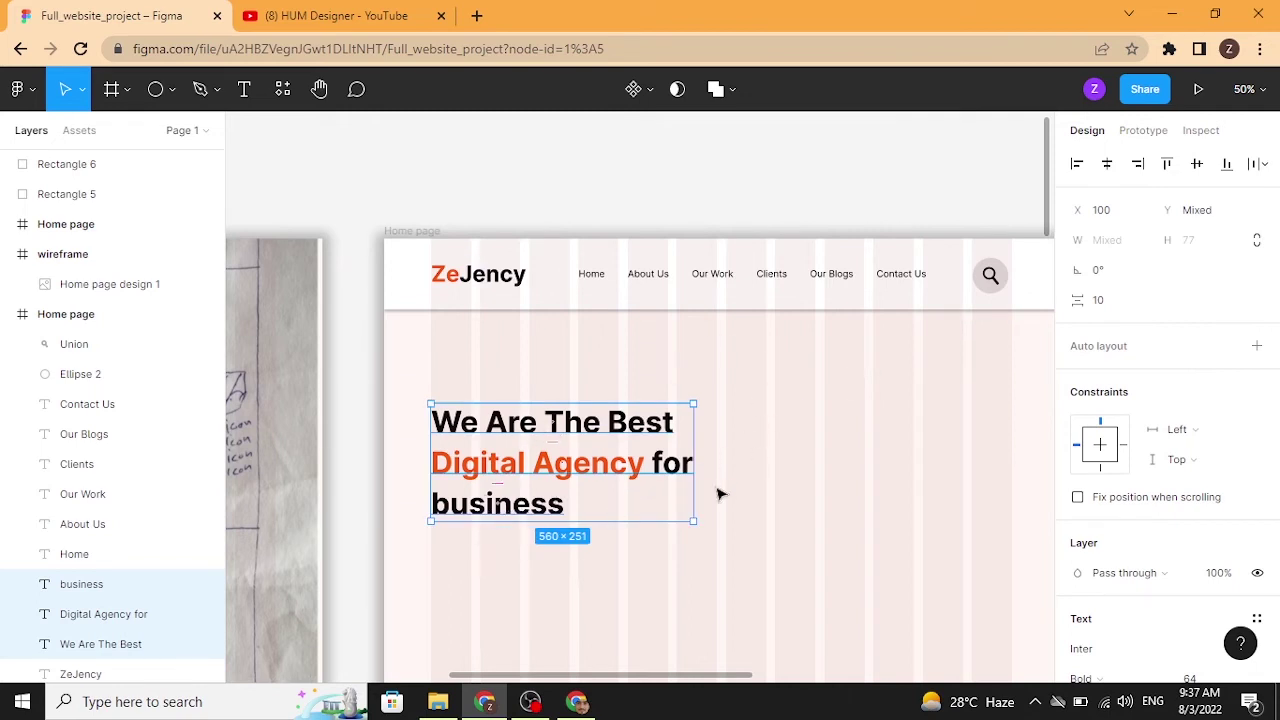
pyautogui.click(813, 491)
# Set the letter spacing of the "Digital Agency for" line to 6%.
pyautogui.moveTo(808, 524); pyautogui.dragTo(677, 514)
pyautogui.click(540, 470)
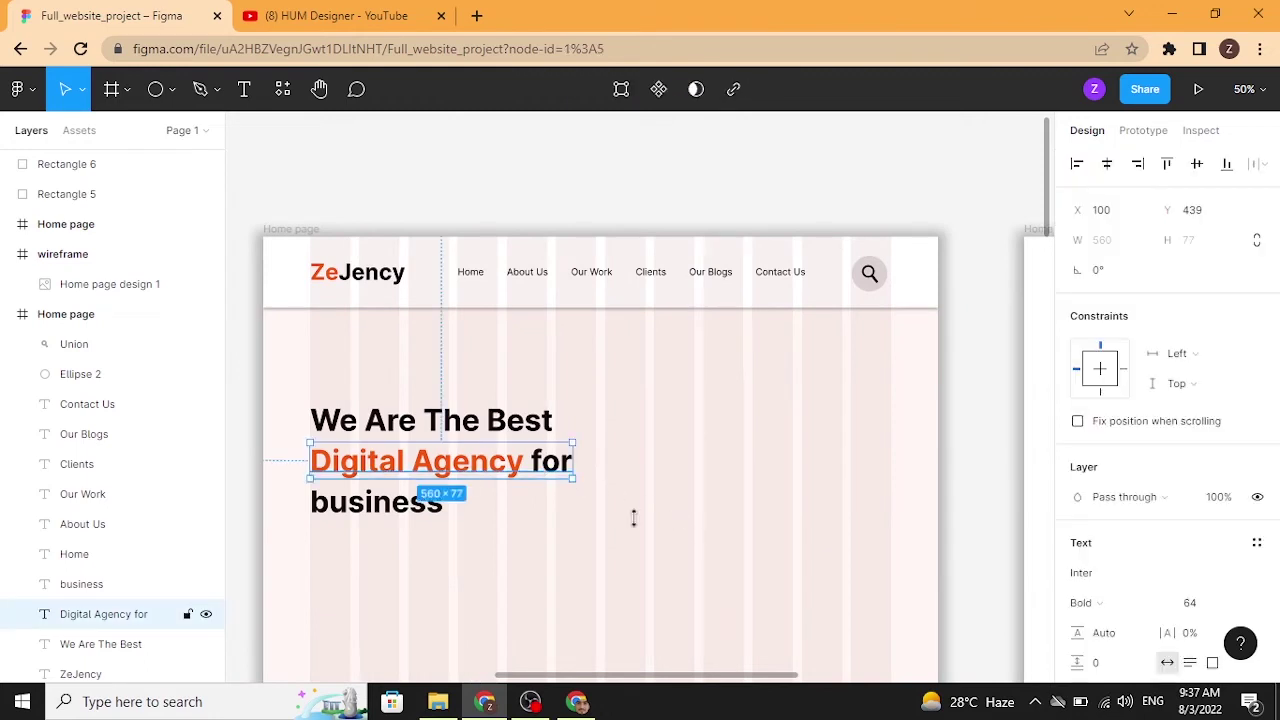
pyautogui.scroll(-2, 1140, 620)
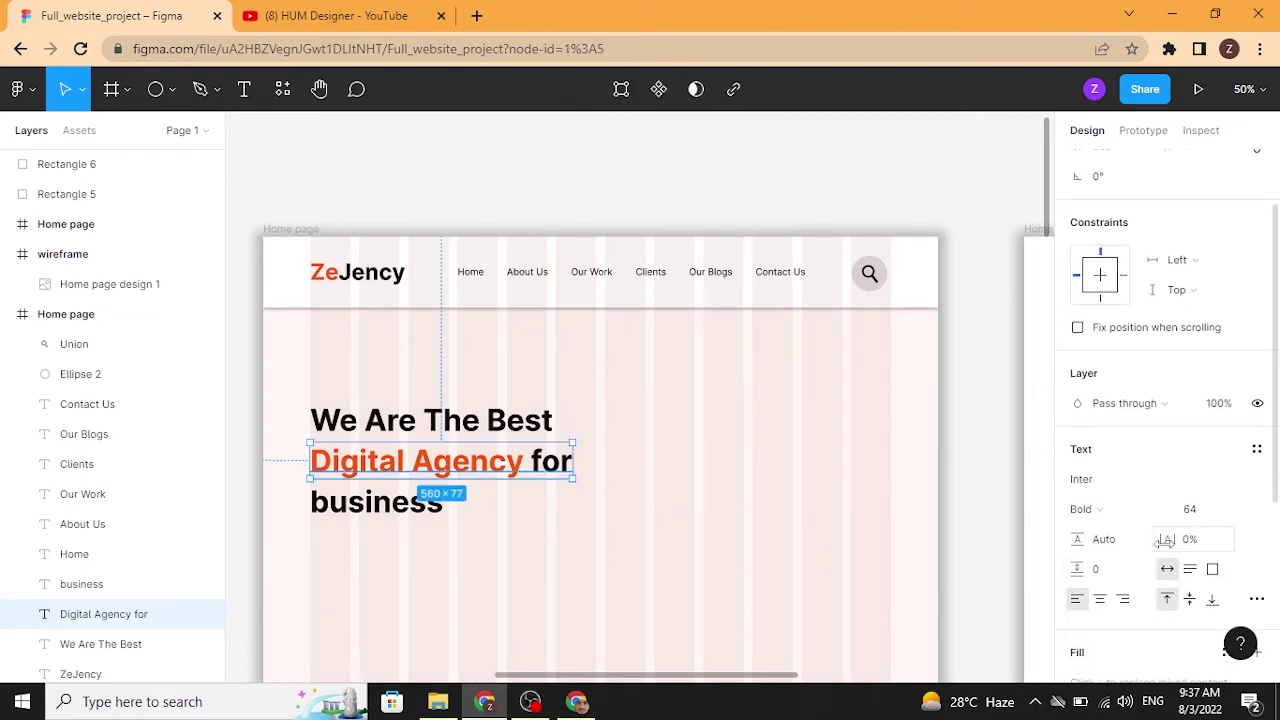
pyautogui.moveTo(1165, 541); pyautogui.dragTo(1166, 541)
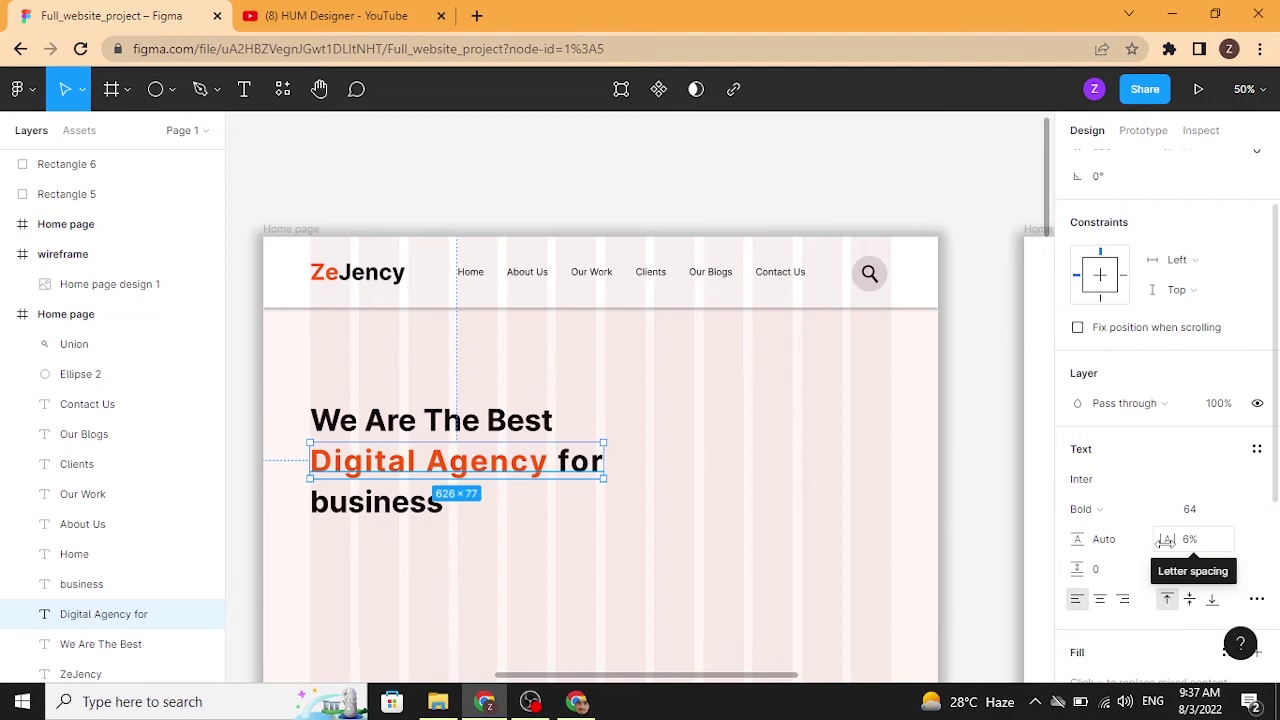
pyautogui.click(993, 459)
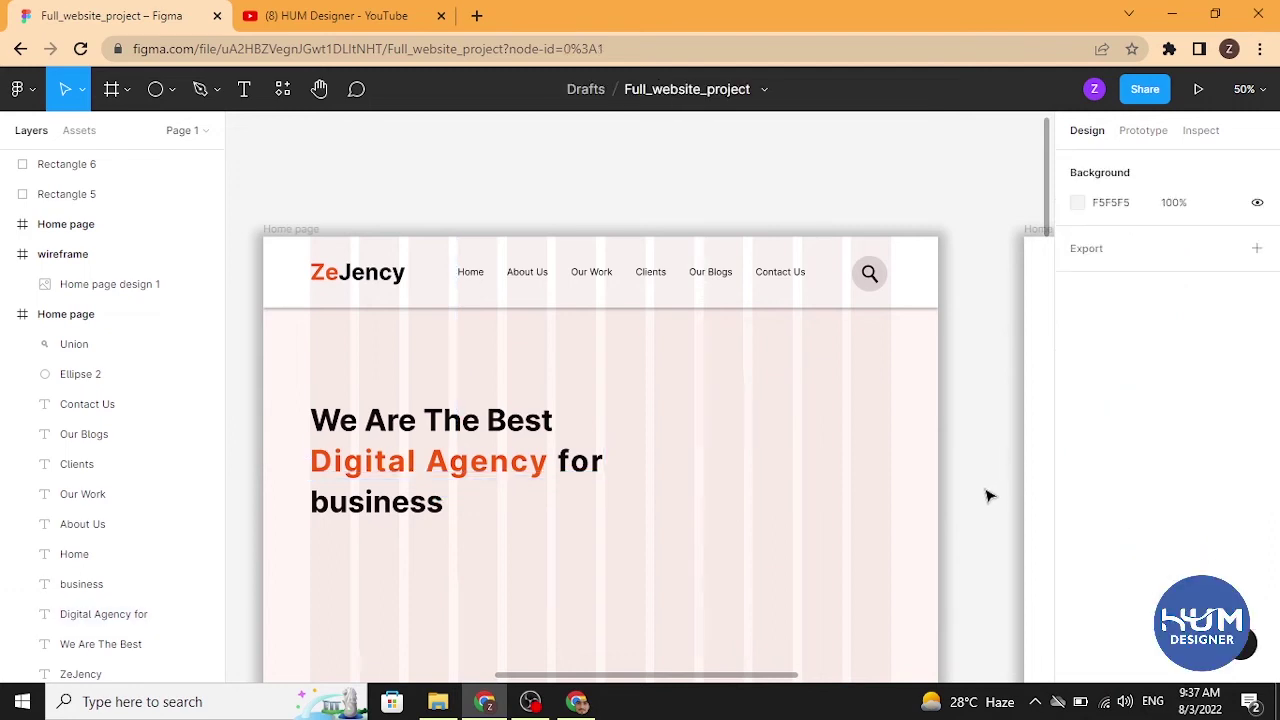
# Draw a button rectangle about 234 × 100 directly below the "business" heading line, following the wireframe's hero section.
pyautogui.moveTo(823, 509); pyautogui.dragTo(897, 400)
pyautogui.moveTo(551, 427); pyautogui.dragTo(986, 429)
pyautogui.moveTo(660, 396); pyautogui.dragTo(864, 405)
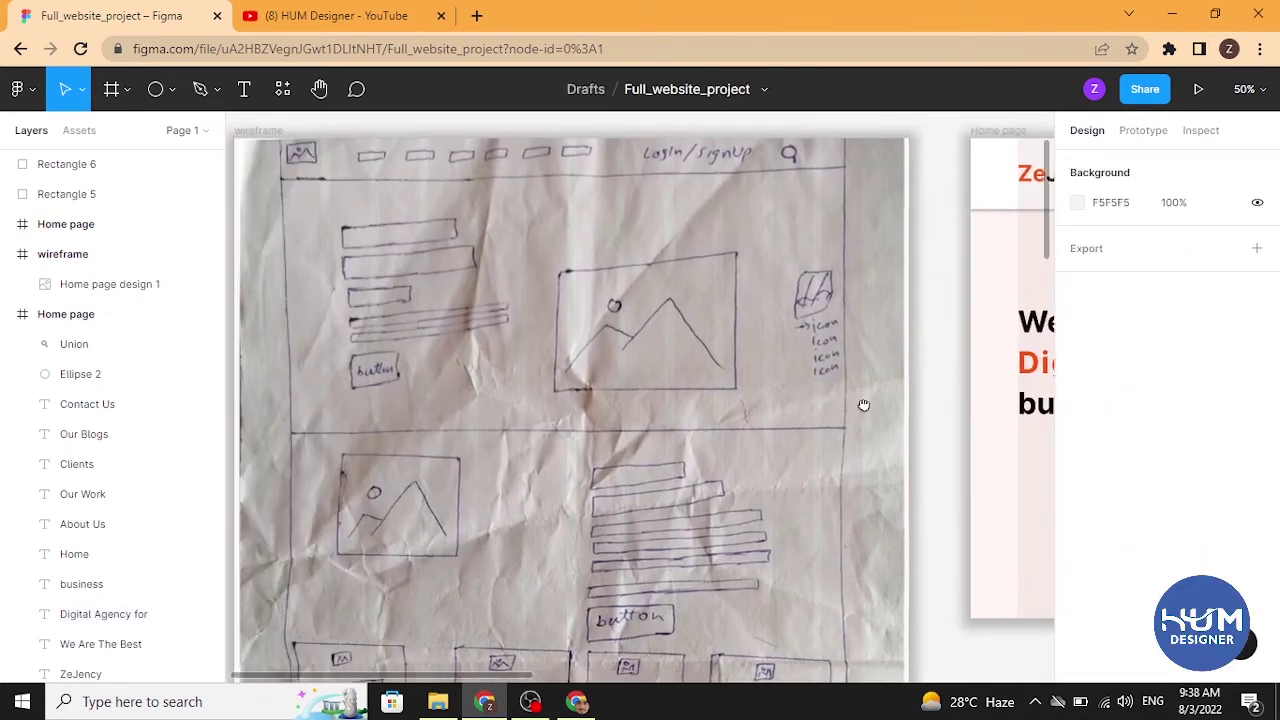
pyautogui.hscroll(5, 515, 412)
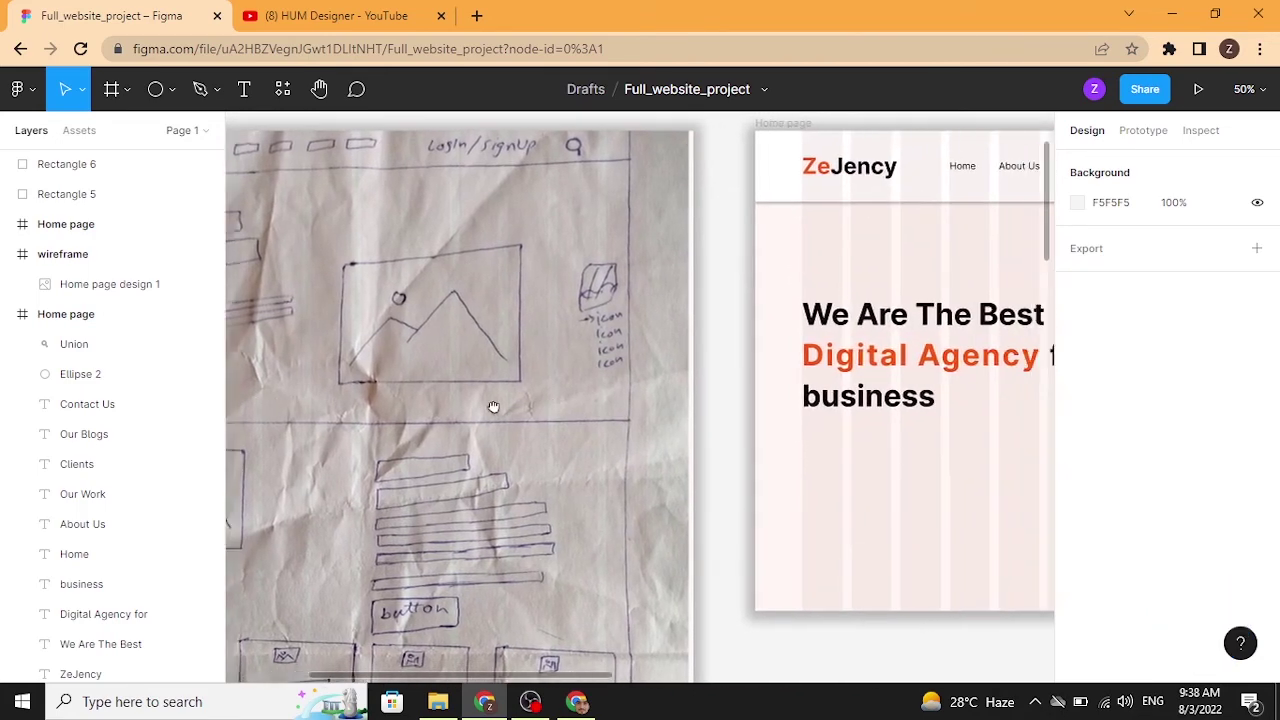
pyautogui.hscroll(4, 493, 407)
pyautogui.hscroll(5, 727, 492)
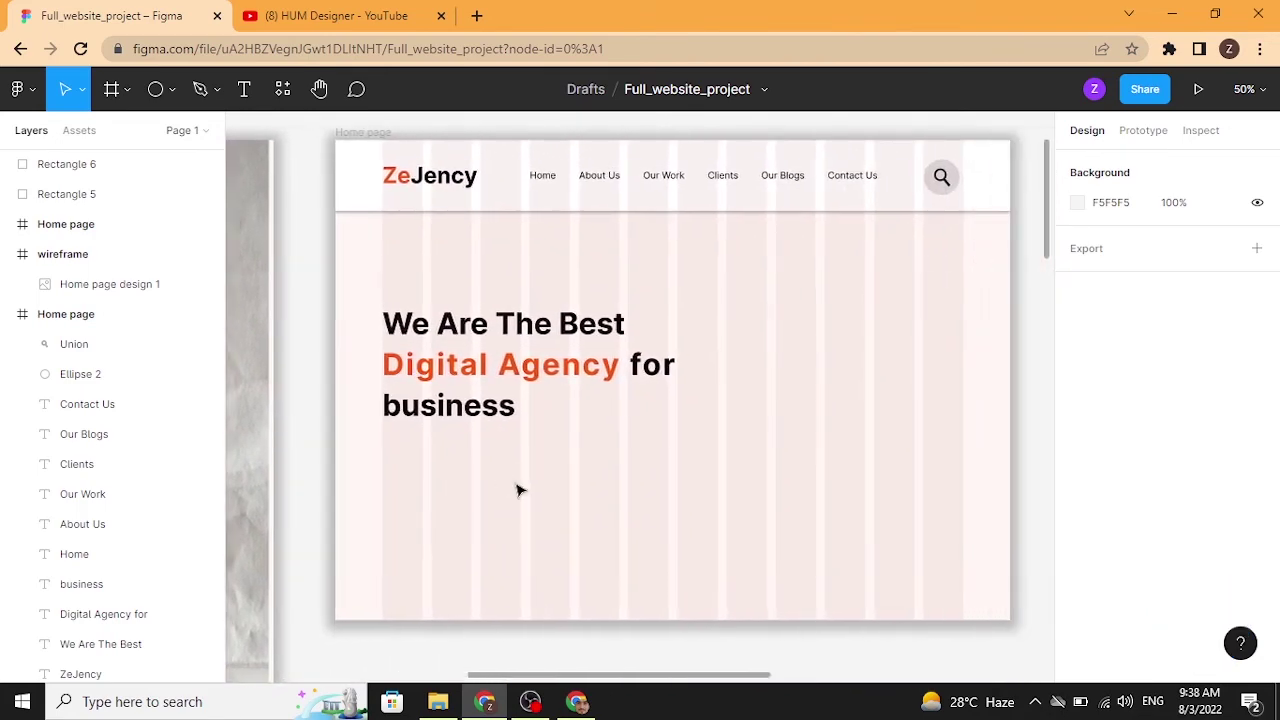
pyautogui.click(172, 90)
pyautogui.click(151, 152)
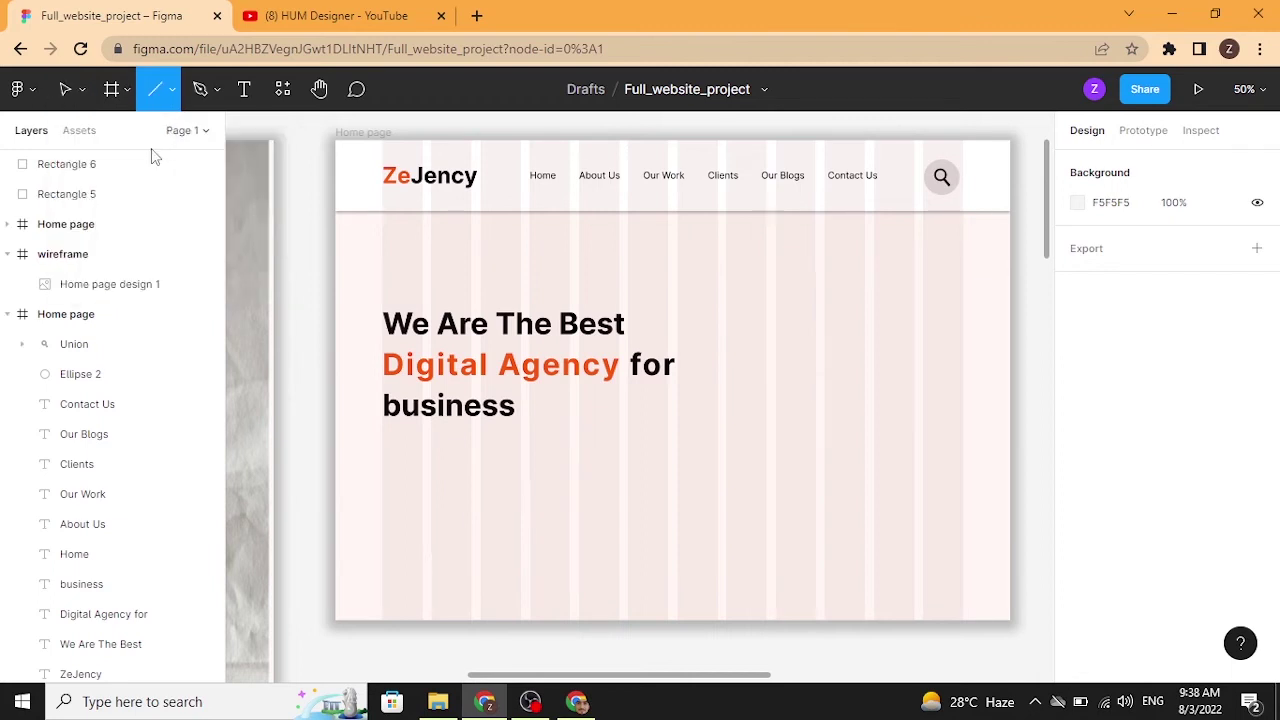
pyautogui.click(172, 90)
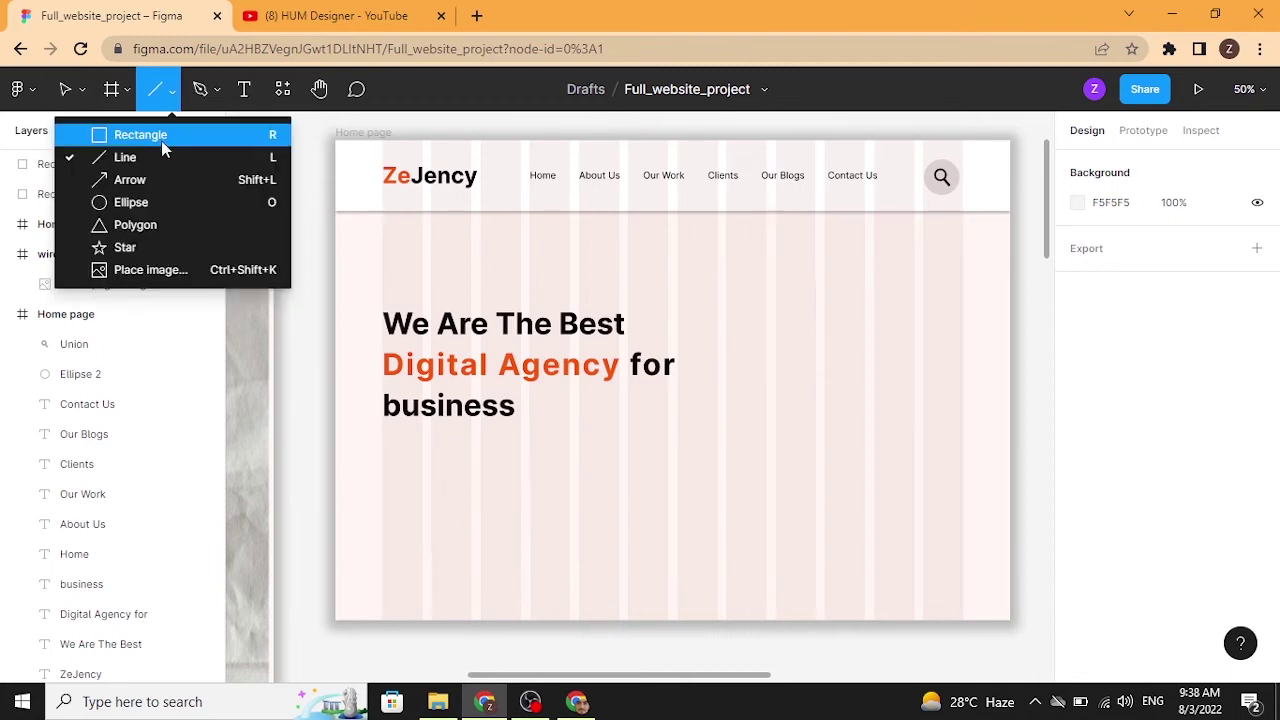
pyautogui.click(161, 140)
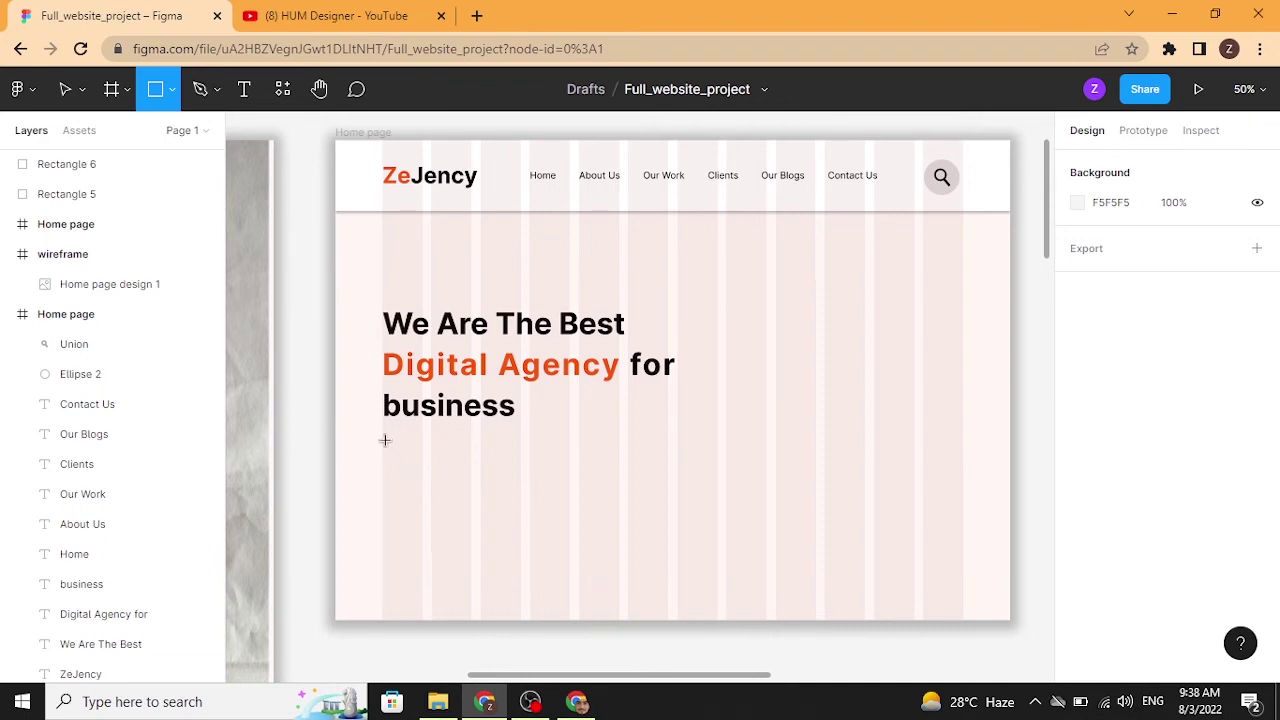
pyautogui.moveTo(385, 440); pyautogui.dragTo(495, 493)
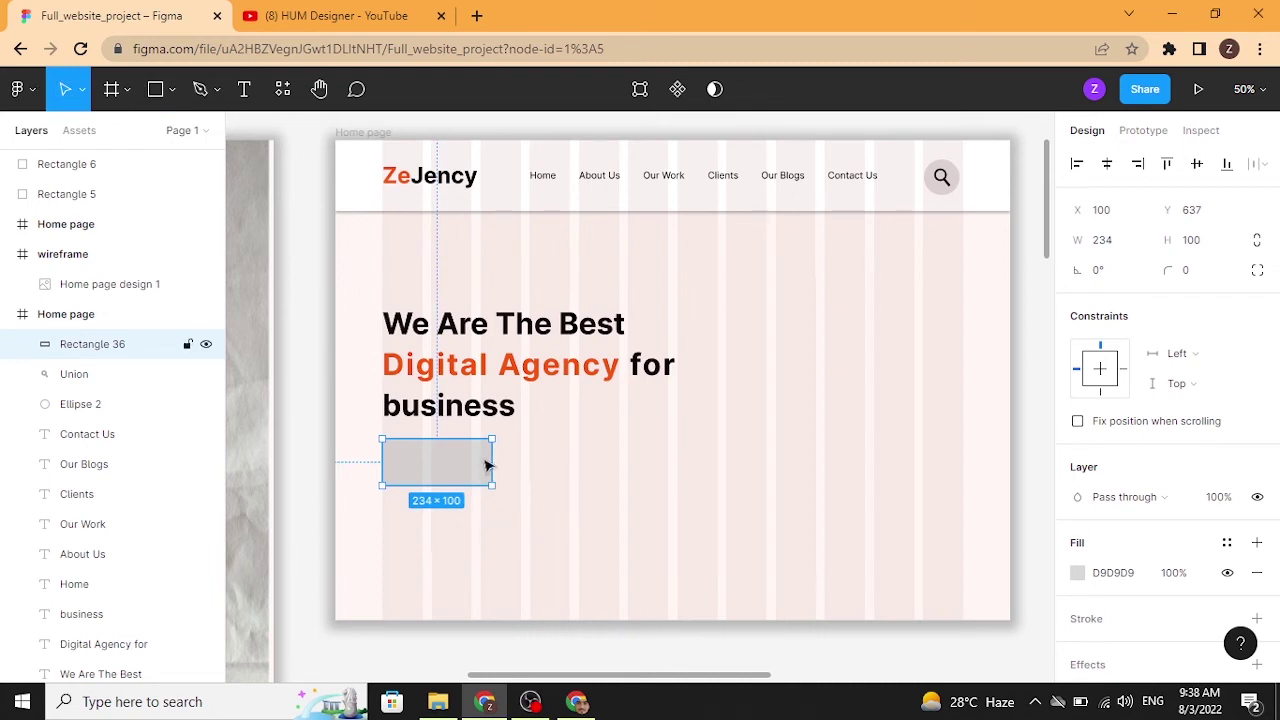
# Set the button rectangle's fill color to orange, FF5300.
pyautogui.click(1079, 574)
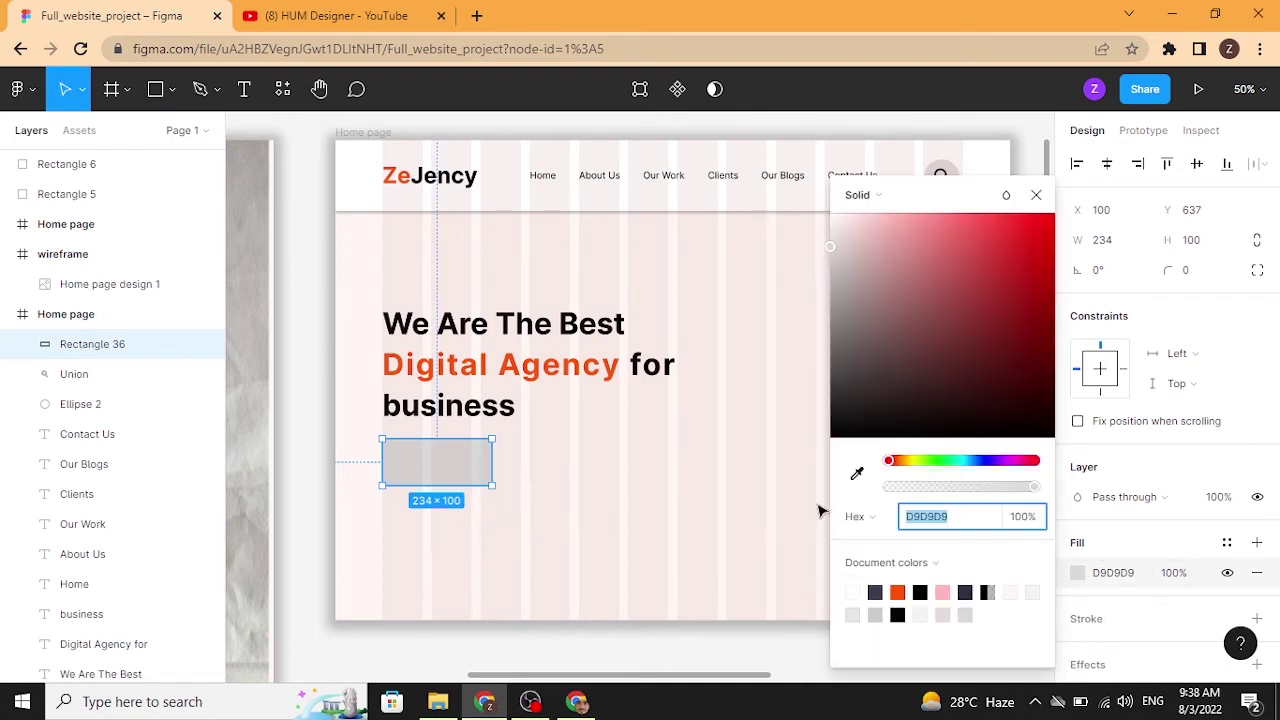
pyautogui.write('FF5300')
pyautogui.press('Return')
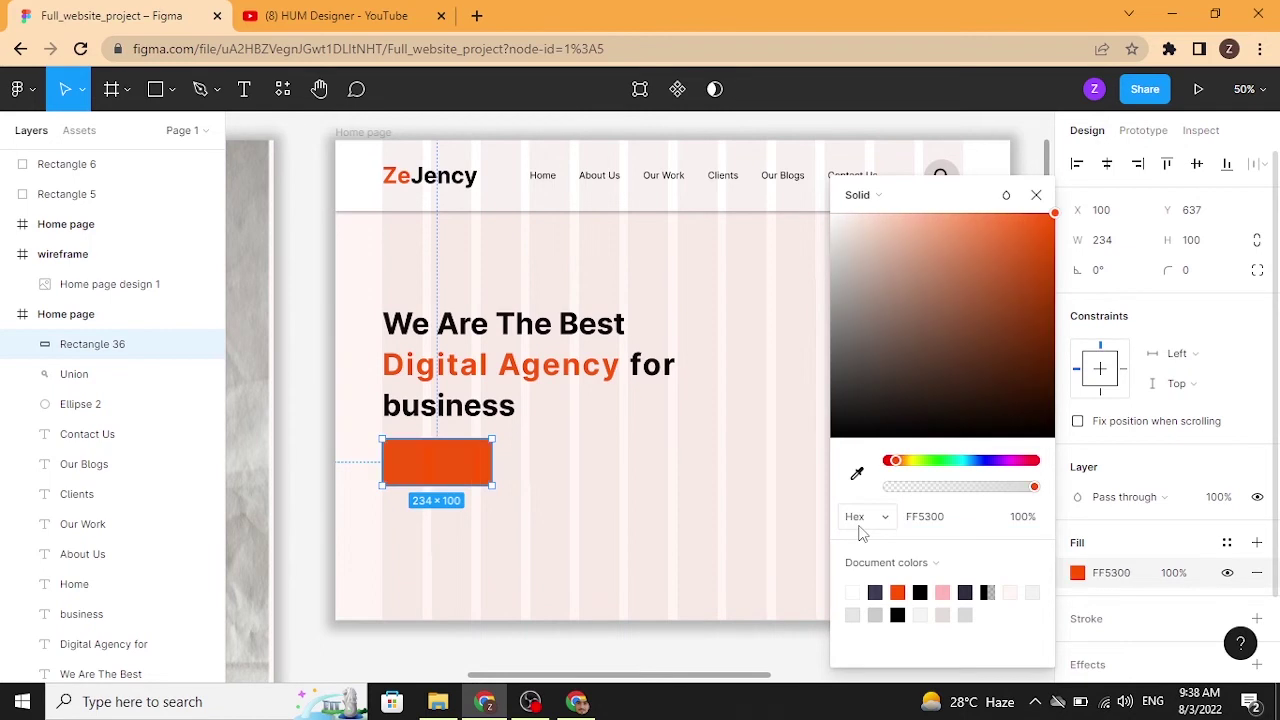
pyautogui.click(527, 470)
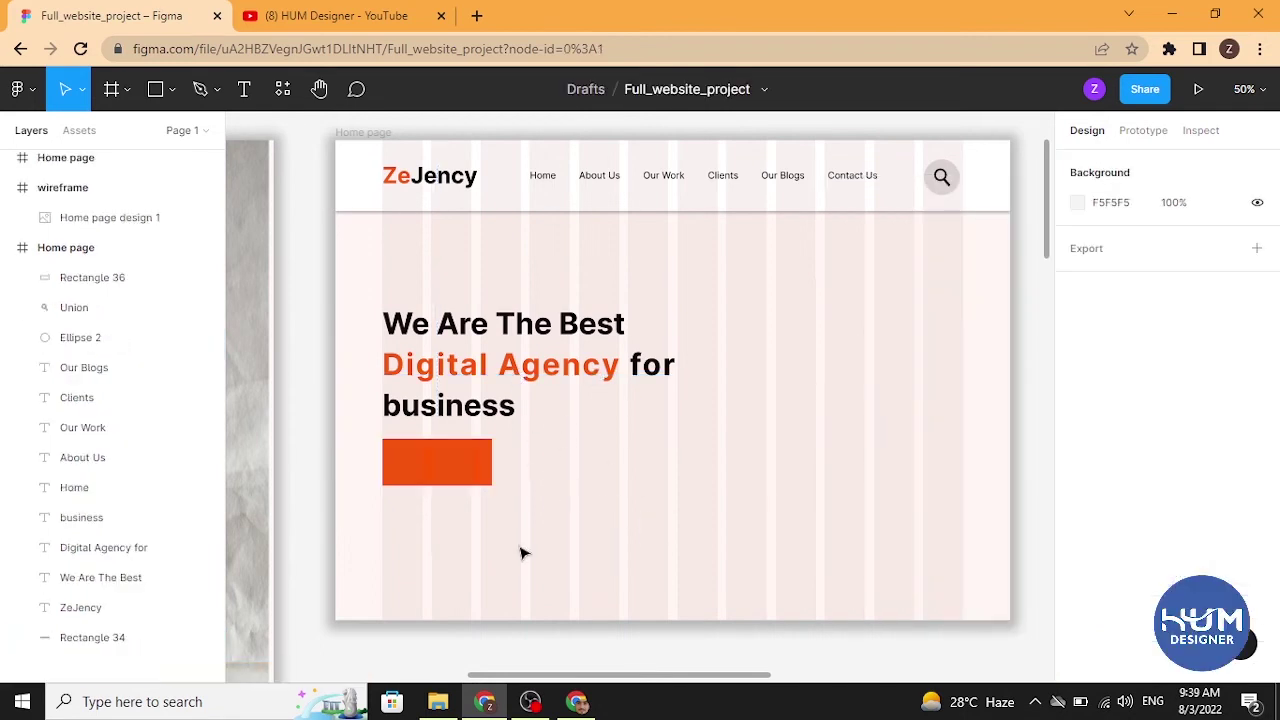
# Add a "Contact Us" text in the empty area beside and below the orange button rectangle.
pyautogui.press('t')
pyautogui.click(588, 500)
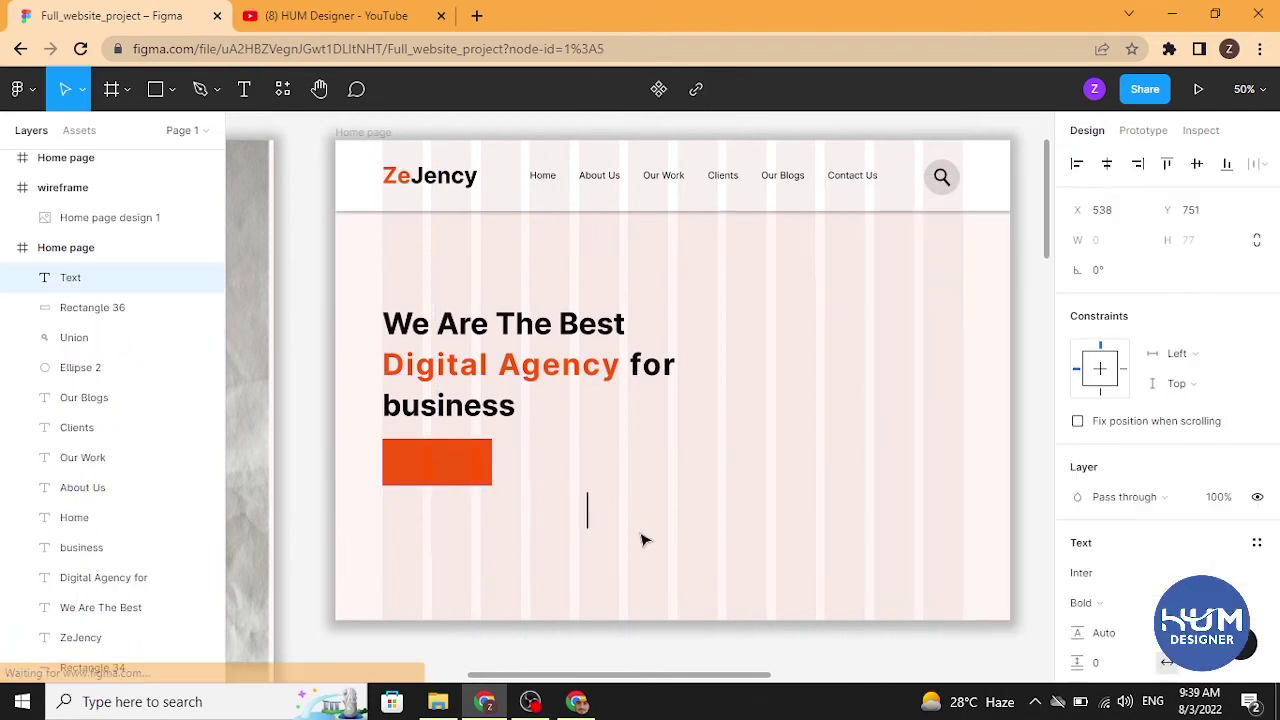
pyautogui.write('Contact')
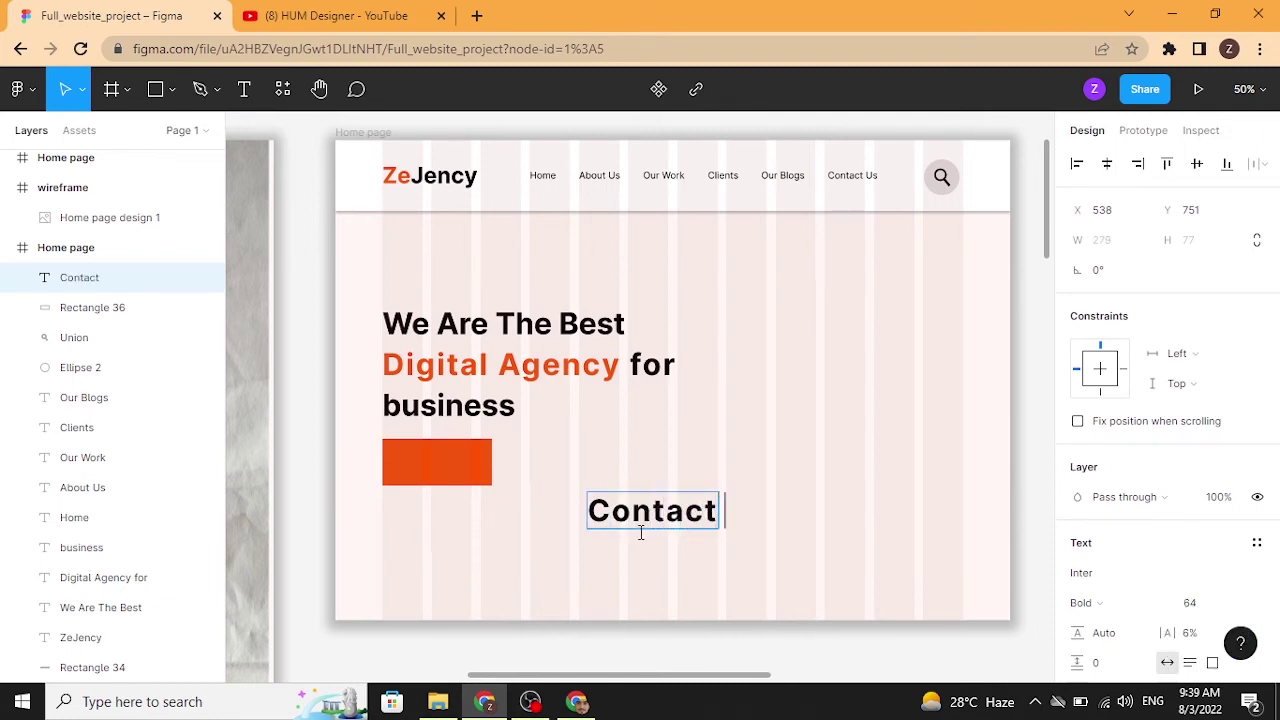
pyautogui.write(' Us')
pyautogui.click(709, 586)
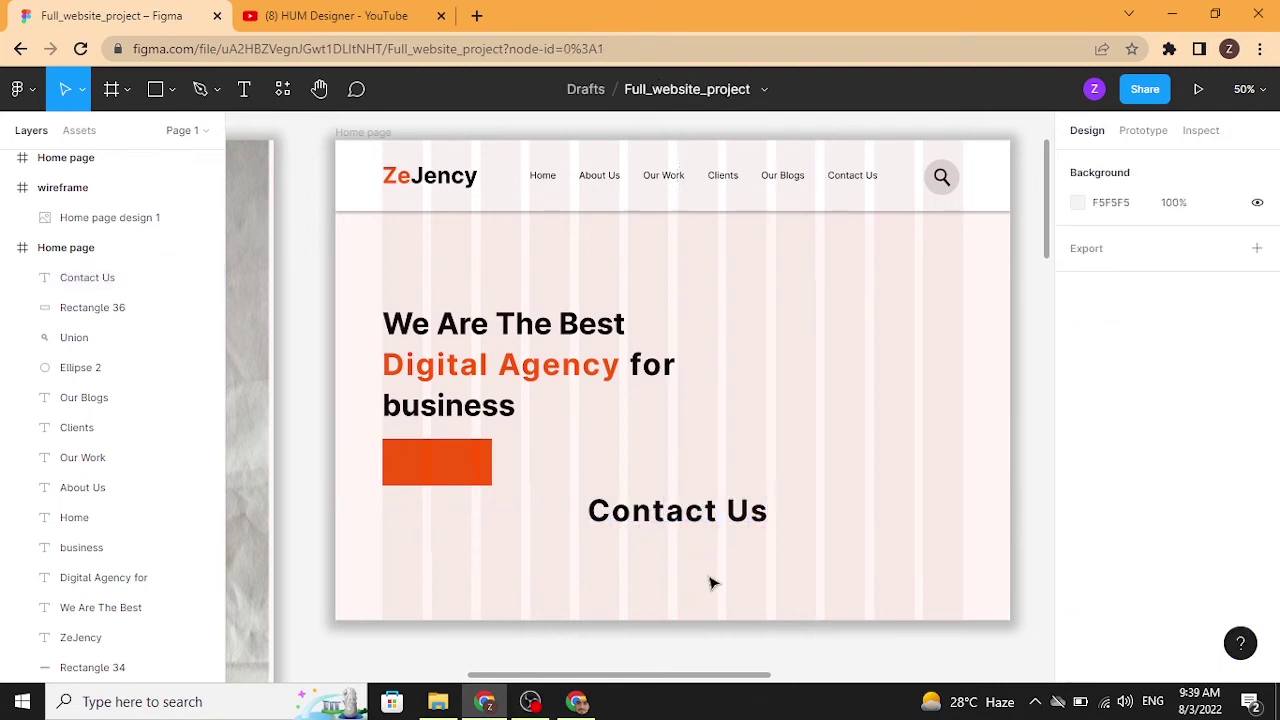
# Set the font size of the new "Contact Us" text to 36.
pyautogui.click(731, 514)
pyautogui.scroll(-1, 1200, 560)
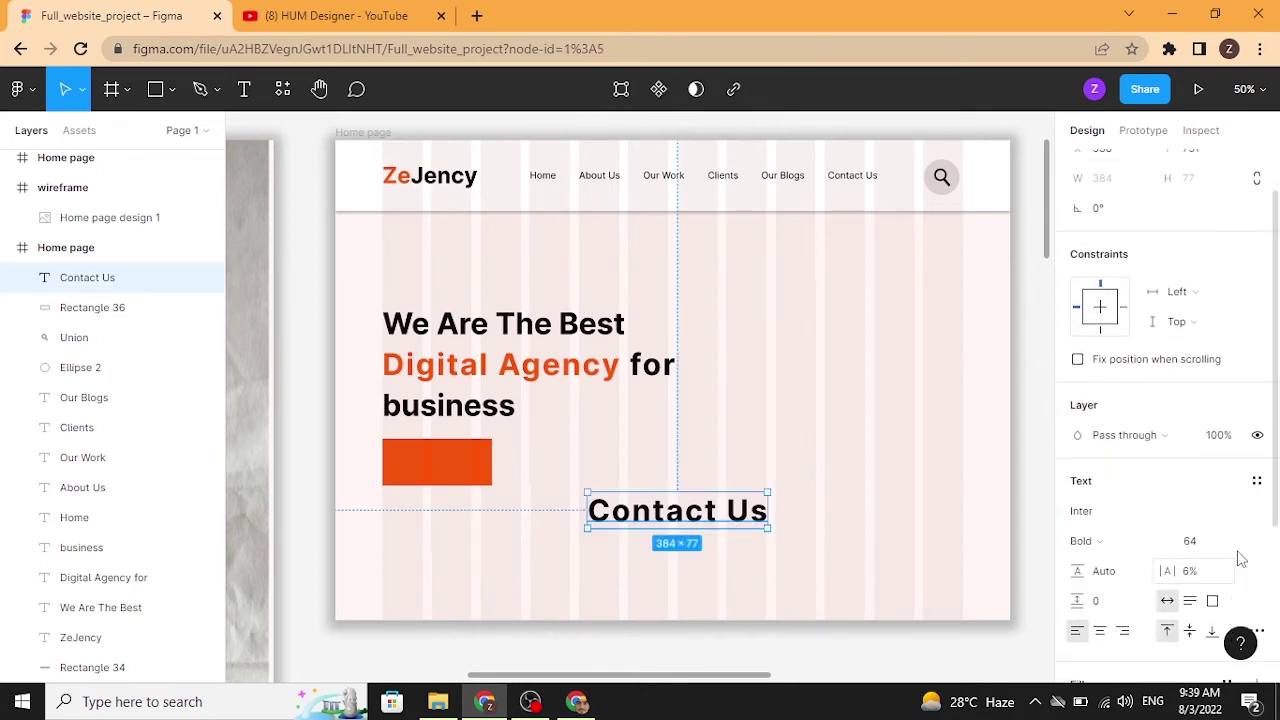
pyautogui.click(1244, 543)
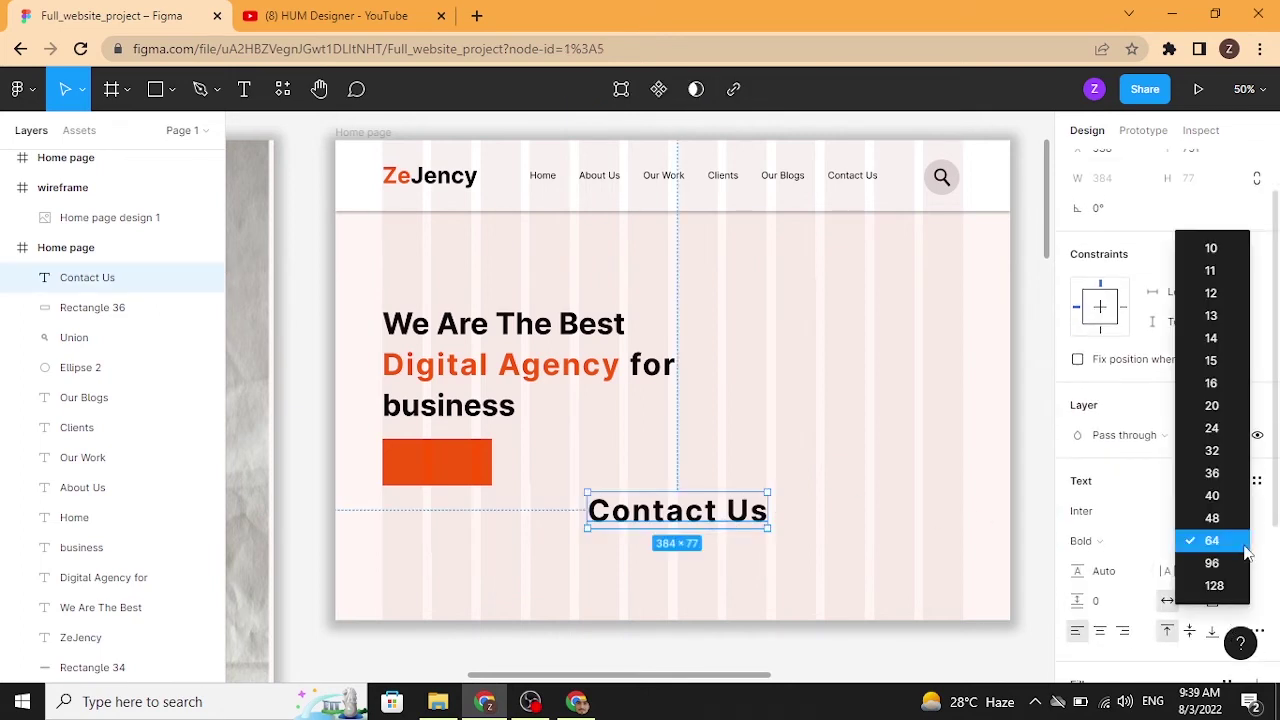
pyautogui.click(1214, 428)
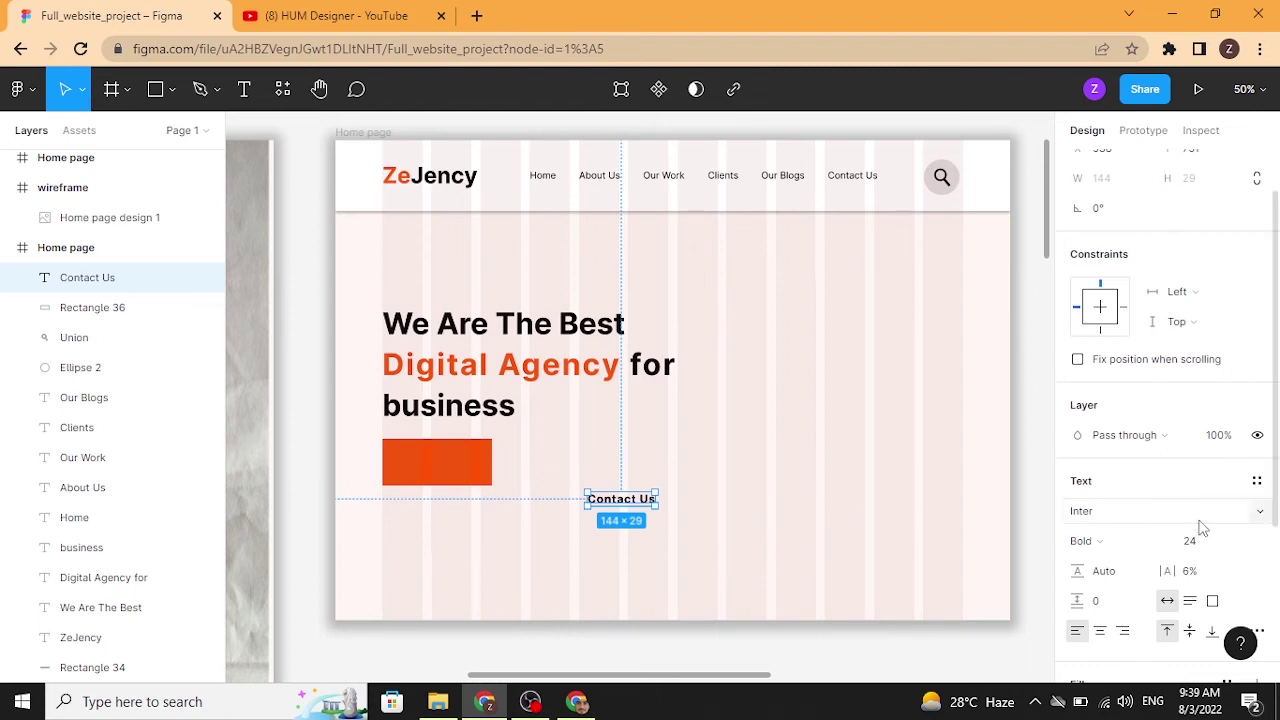
pyautogui.click(1240, 543)
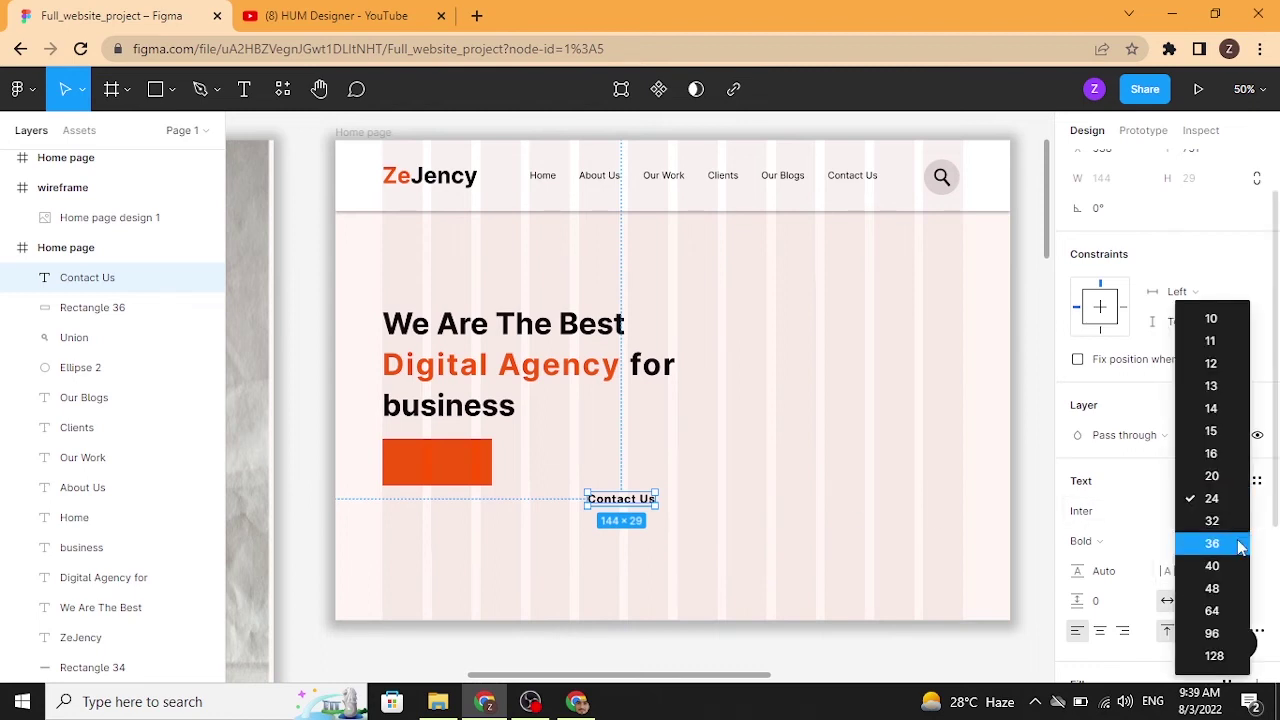
pyautogui.click(1212, 543)
# Move the "Contact Us" text onto the orange rectangle and align the two by their horizontal centers.
pyautogui.moveTo(608, 506); pyautogui.dragTo(428, 472)
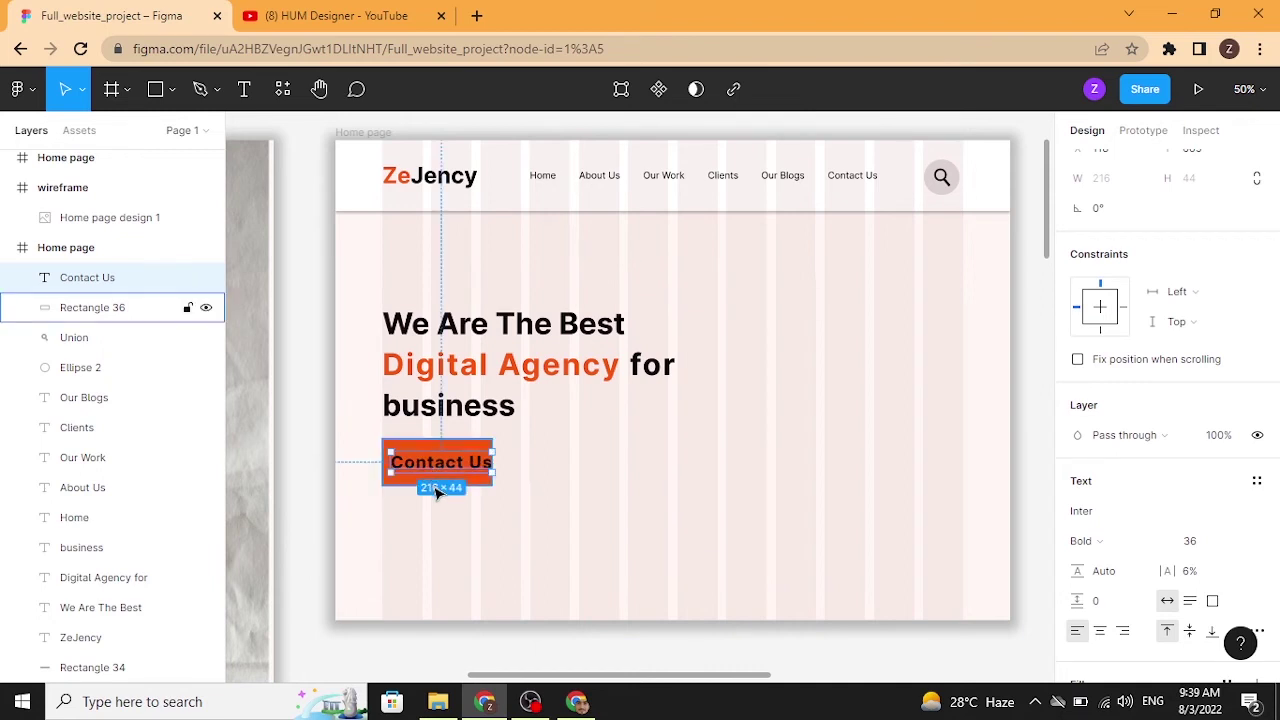
pyautogui.keyDown('shift'); pyautogui.click(470, 483); pyautogui.keyUp('shift')
pyautogui.scroll(2, 1157, 300)
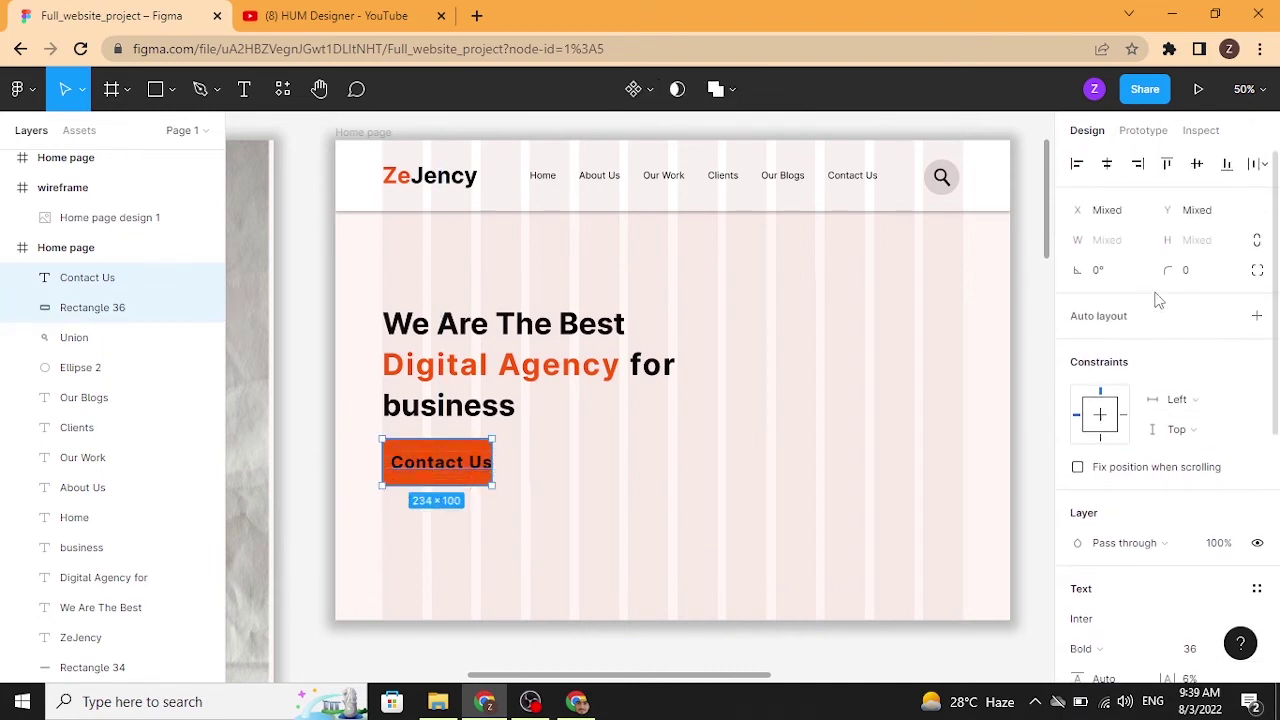
pyautogui.click(1107, 164)
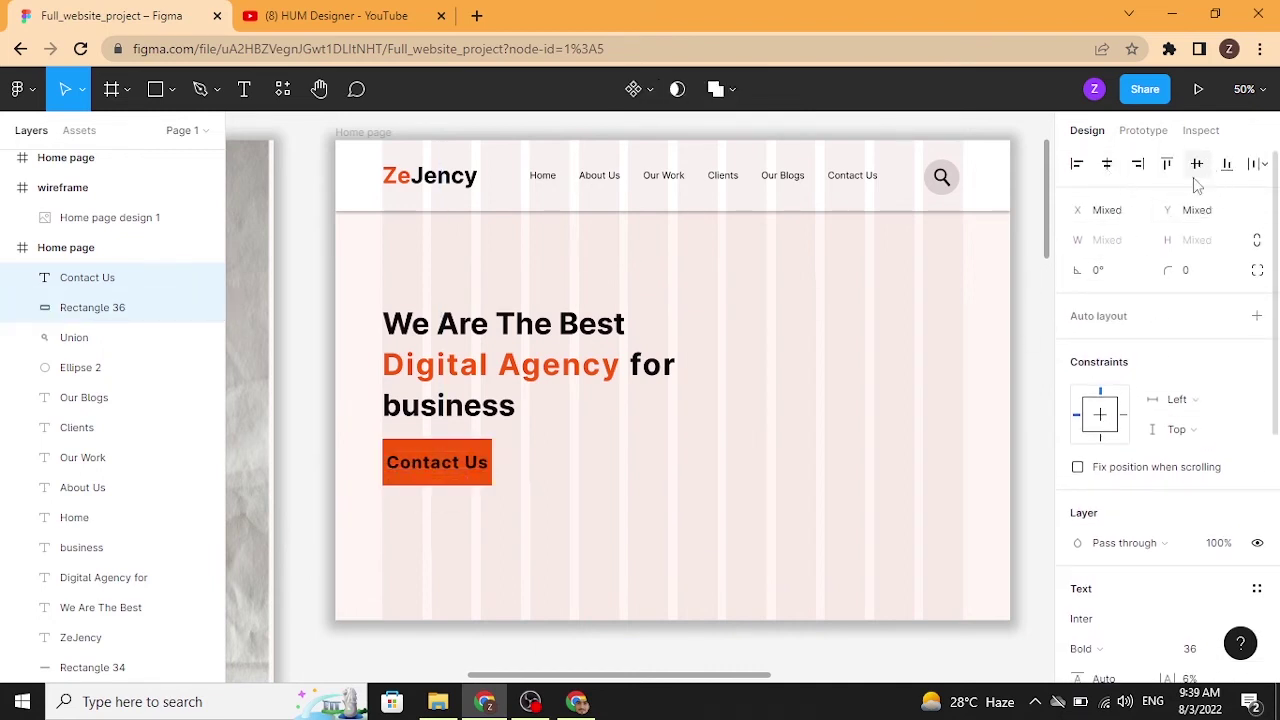
pyautogui.click(615, 455)
# Enlarge the orange rectangle around its center to about 258 × 110 and shift it with its label 10 px right.
pyautogui.click(490, 455)
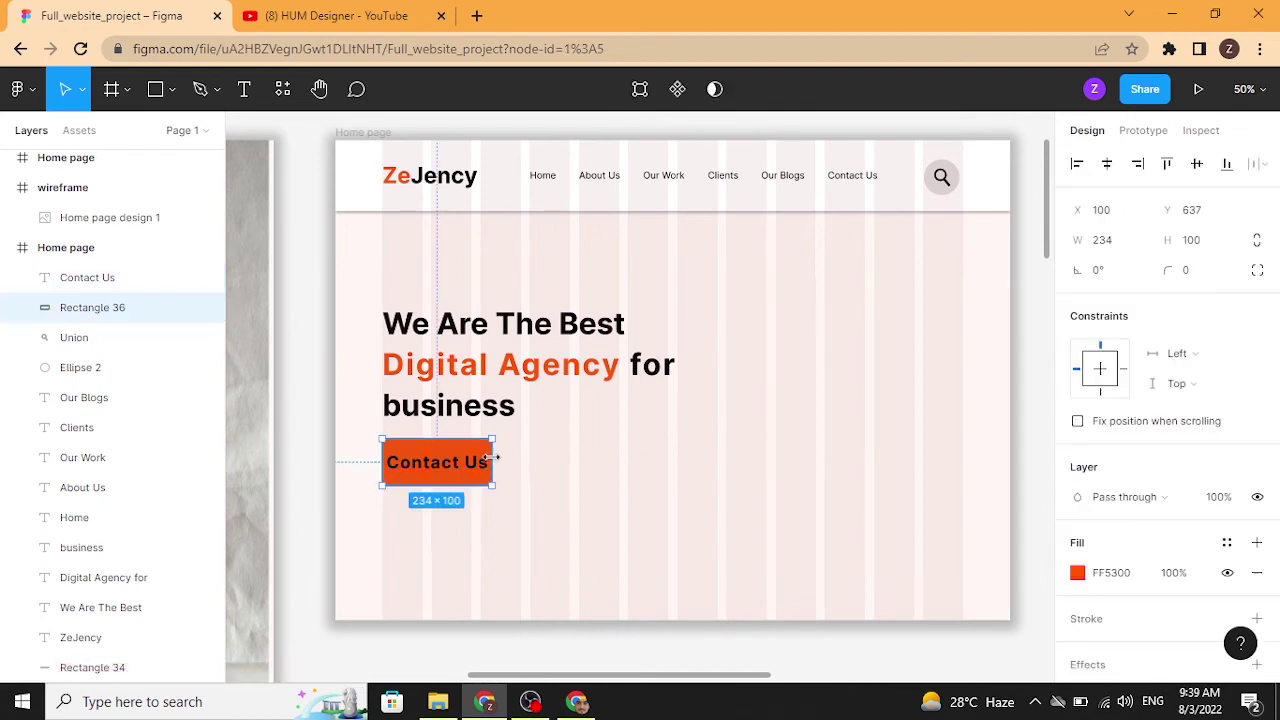
pyautogui.press('alt')
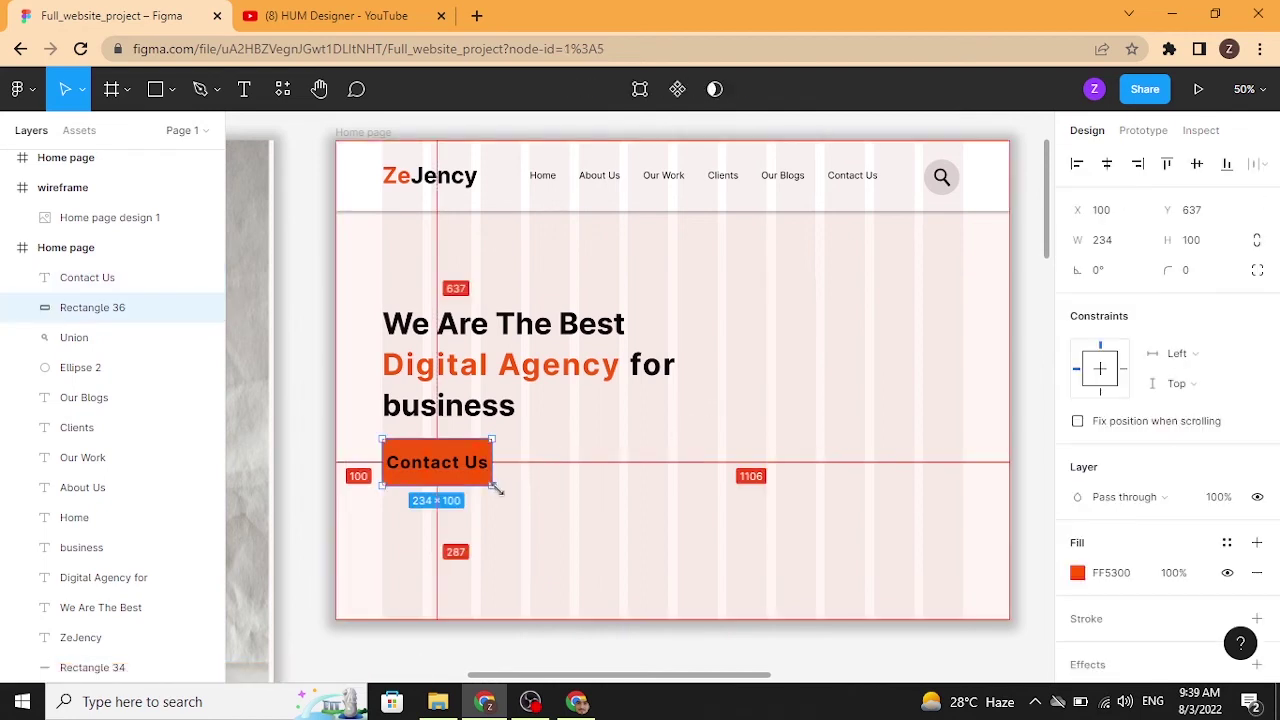
pyautogui.moveTo(497, 488); pyautogui.dragTo(496, 485)
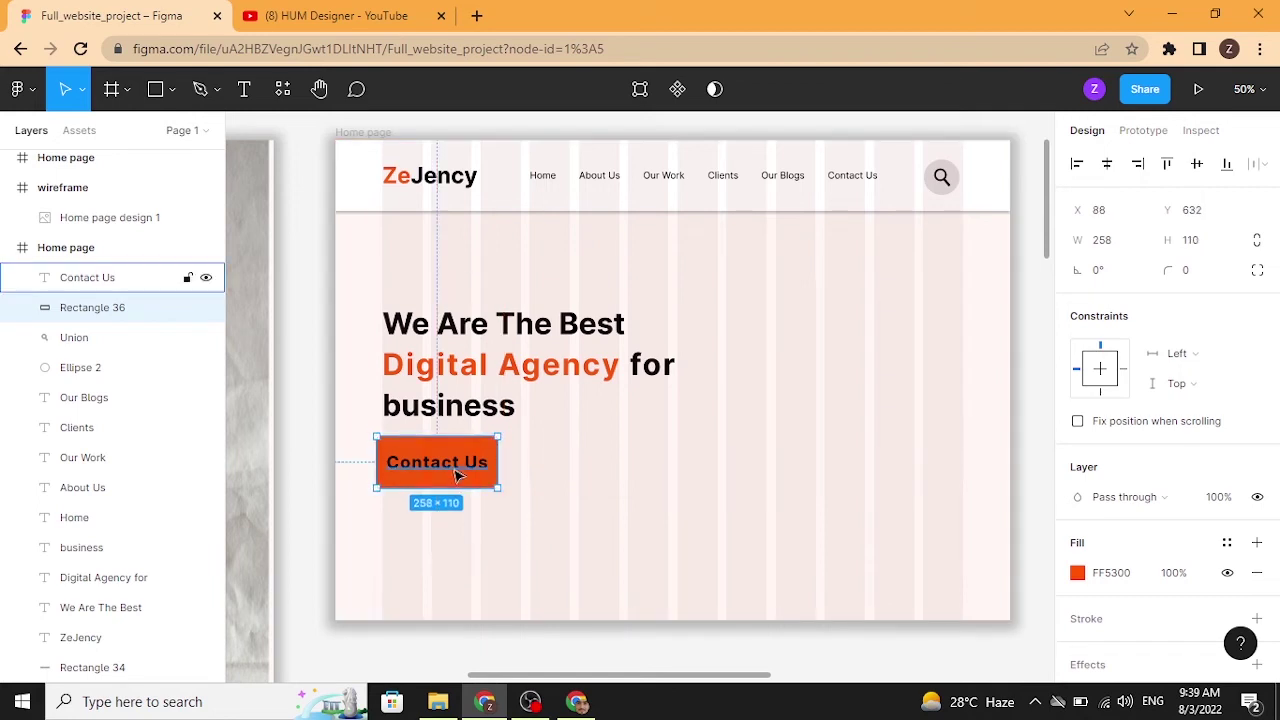
pyautogui.keyDown('shift'); pyautogui.click(456, 473); pyautogui.keyUp('shift')
pyautogui.hotkey('shift', 'Right')
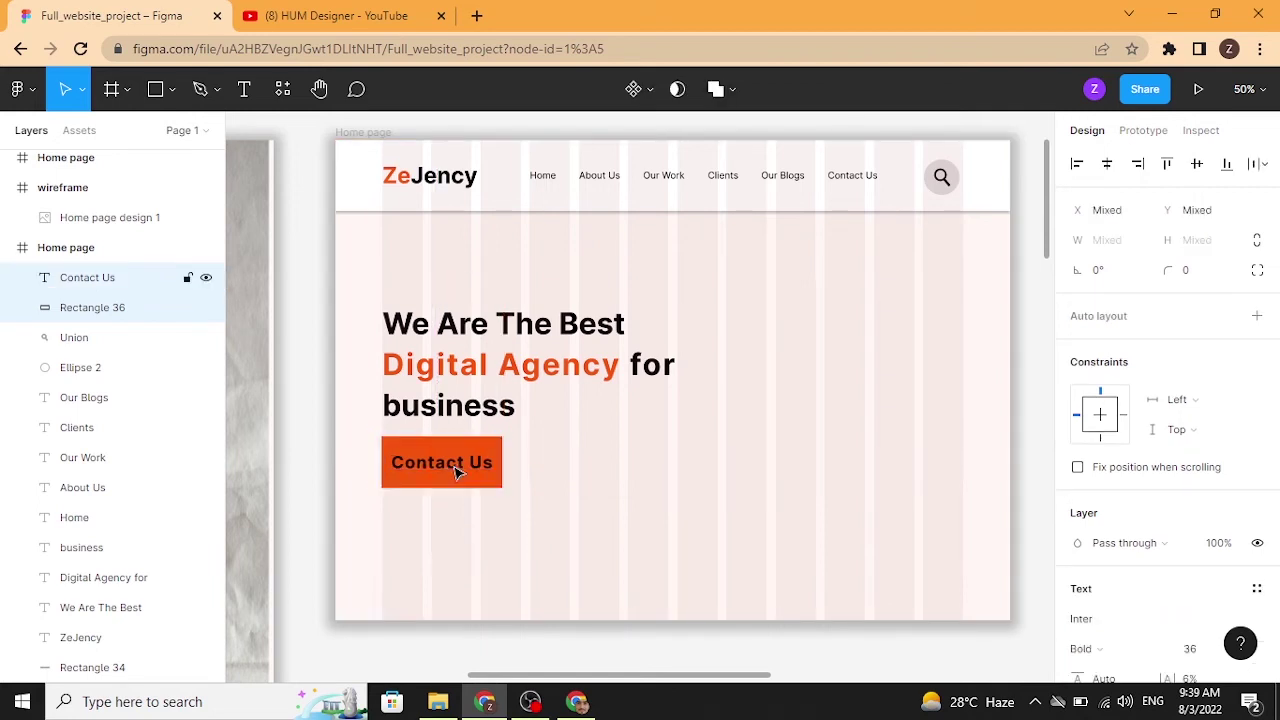
pyautogui.click(468, 520)
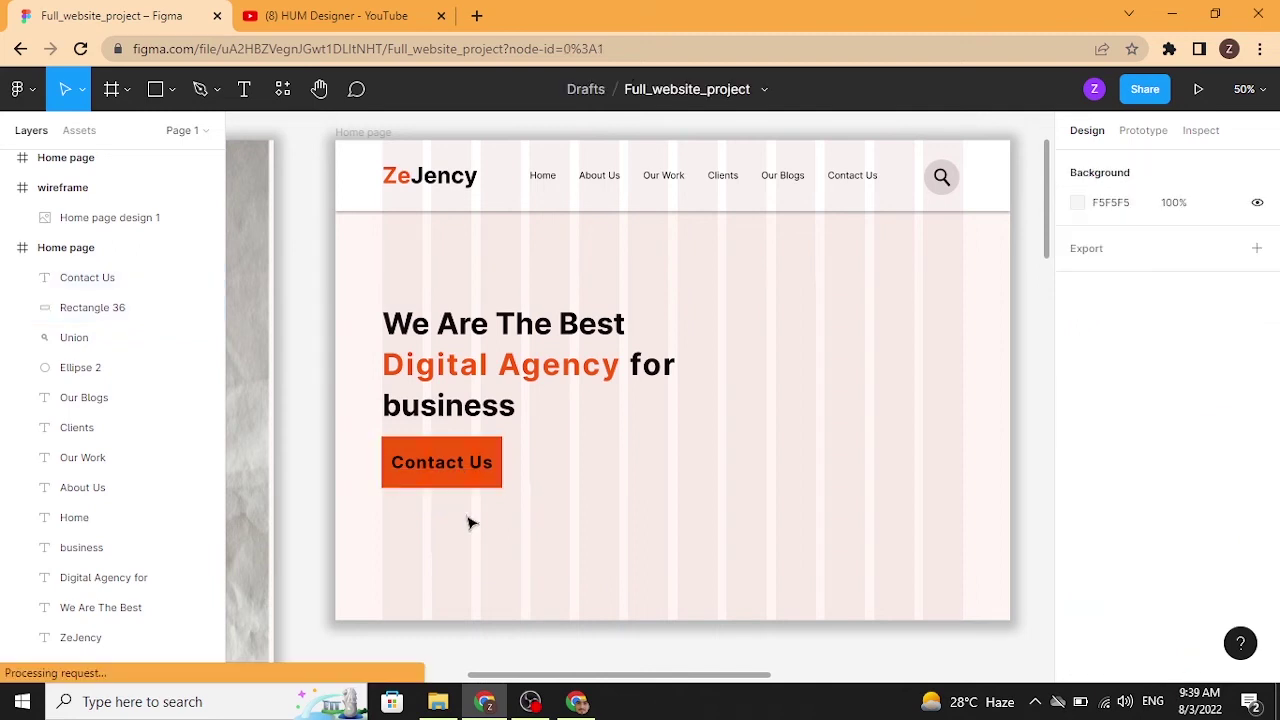
# Change the fill color of the button's "Contact Us" label to white, FFFFFF.
pyautogui.click(443, 461)
pyautogui.scroll(-3, 1137, 578)
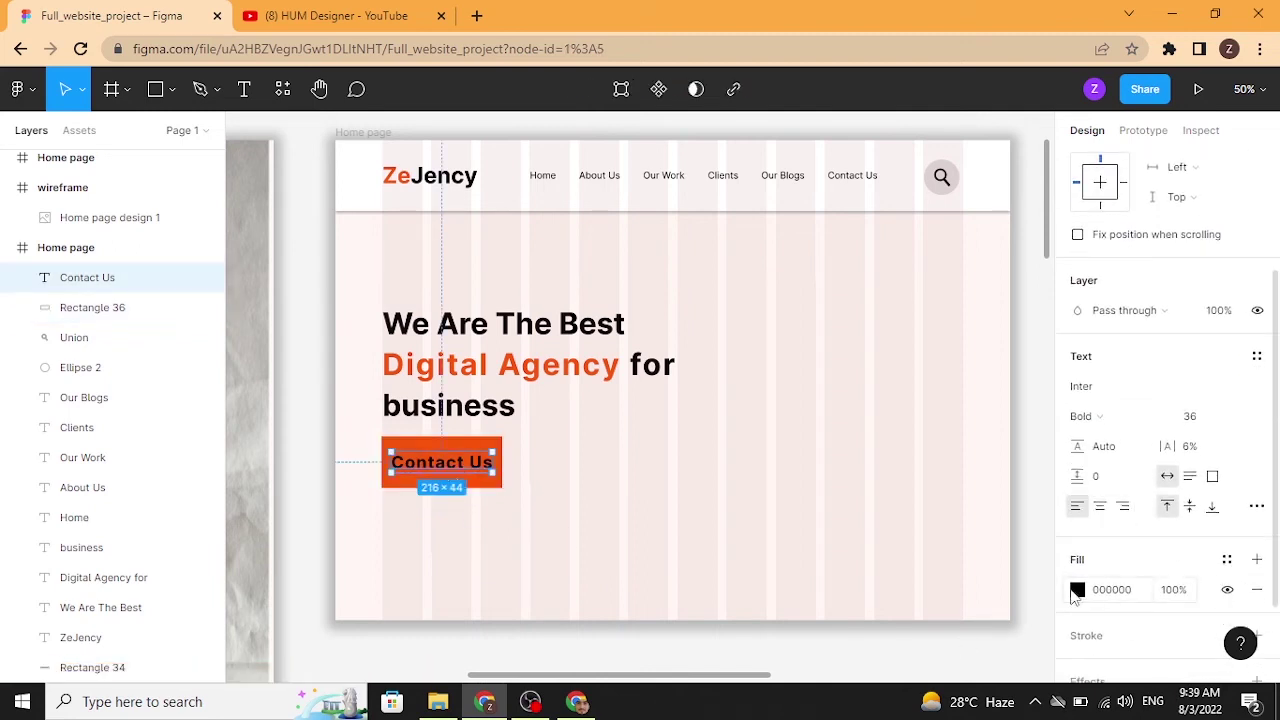
pyautogui.click(1076, 590)
pyautogui.write('ffffff')
pyautogui.press('Return')
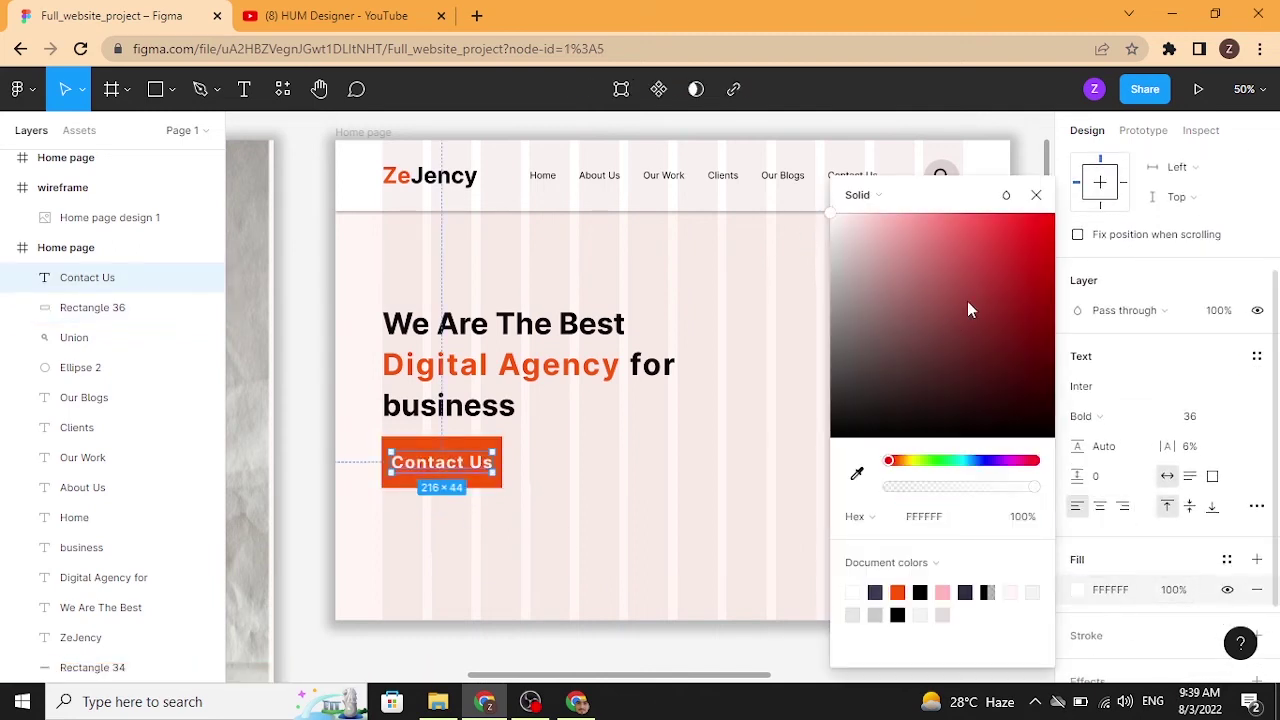
pyautogui.click(1035, 195)
pyautogui.click(826, 489)
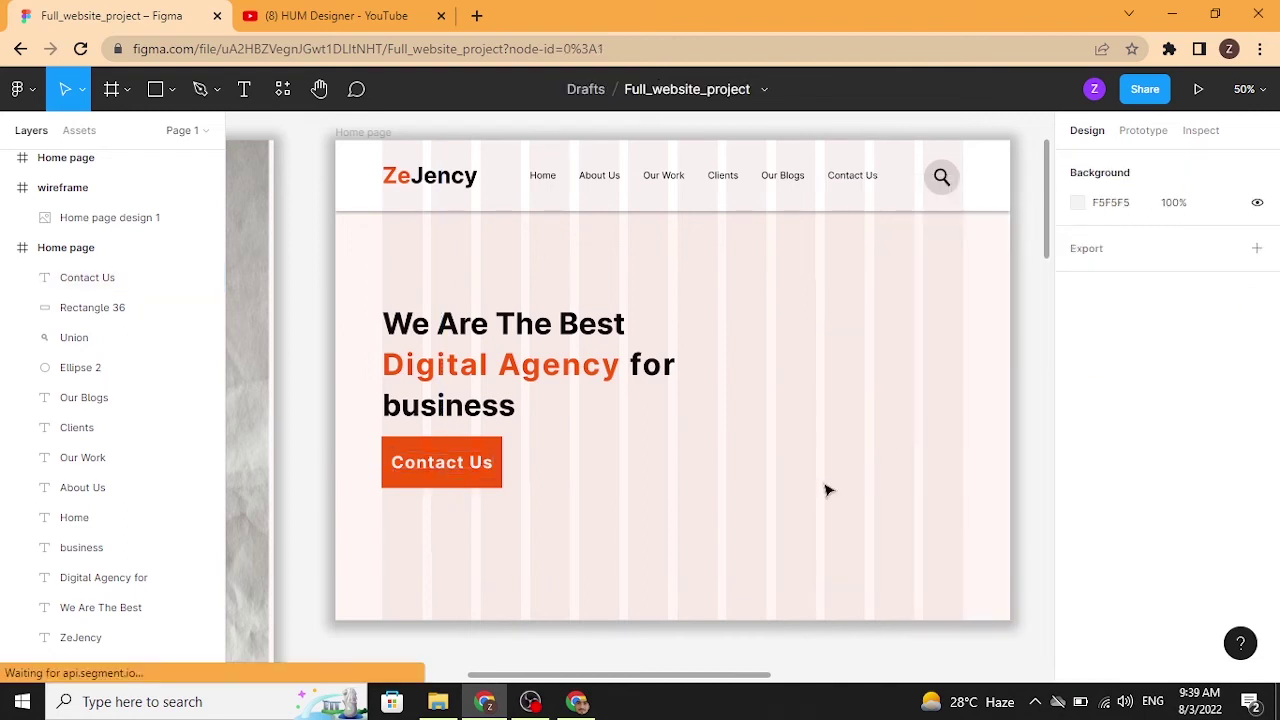
# Move the button rectangle and its label together about 200 px down, leaving room for a paragraph below the heading.
pyautogui.hscroll(1, 826, 489)
pyautogui.click(447, 490)
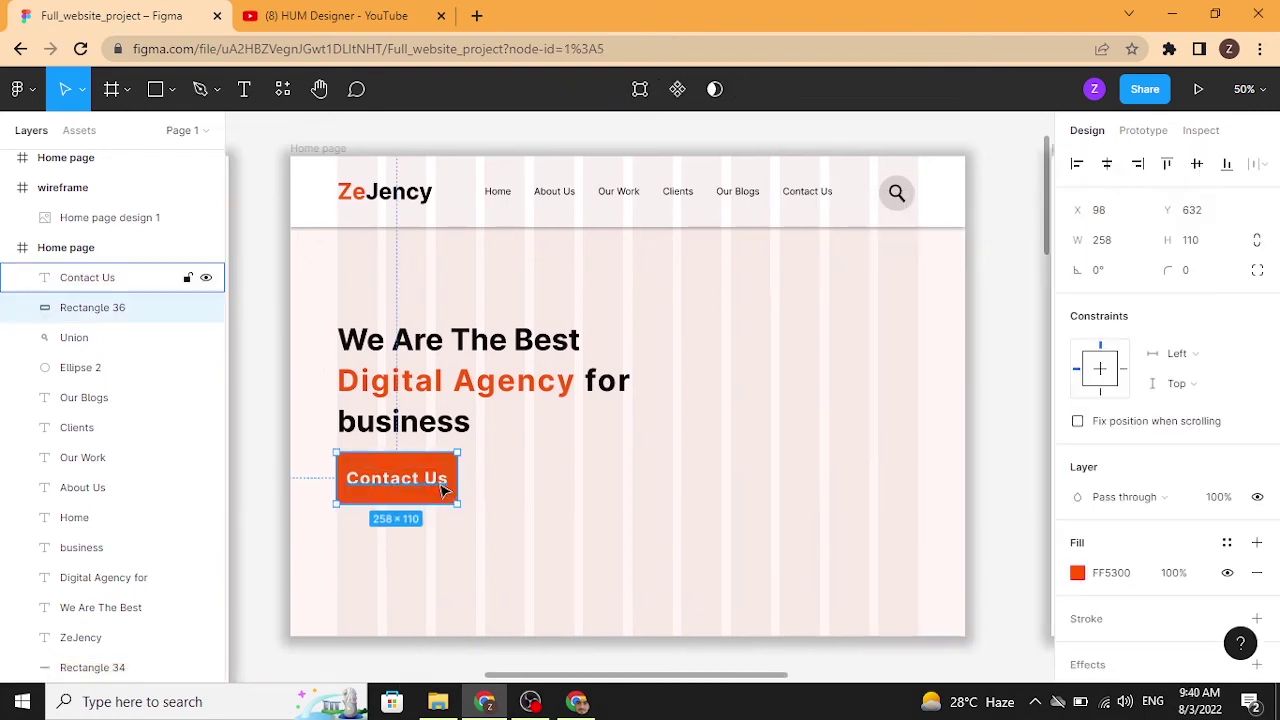
pyautogui.keyDown('shift'); pyautogui.click(441, 488); pyautogui.keyUp('shift')
pyautogui.hotkey('shift', 'Down')
pyautogui.hotkey('shift', 'Down')
pyautogui.hotkey('shift', 'Down')
pyautogui.hotkey('shift', 'Down')
pyautogui.hotkey('shift', 'Down')
pyautogui.hotkey('shift', 'Down')
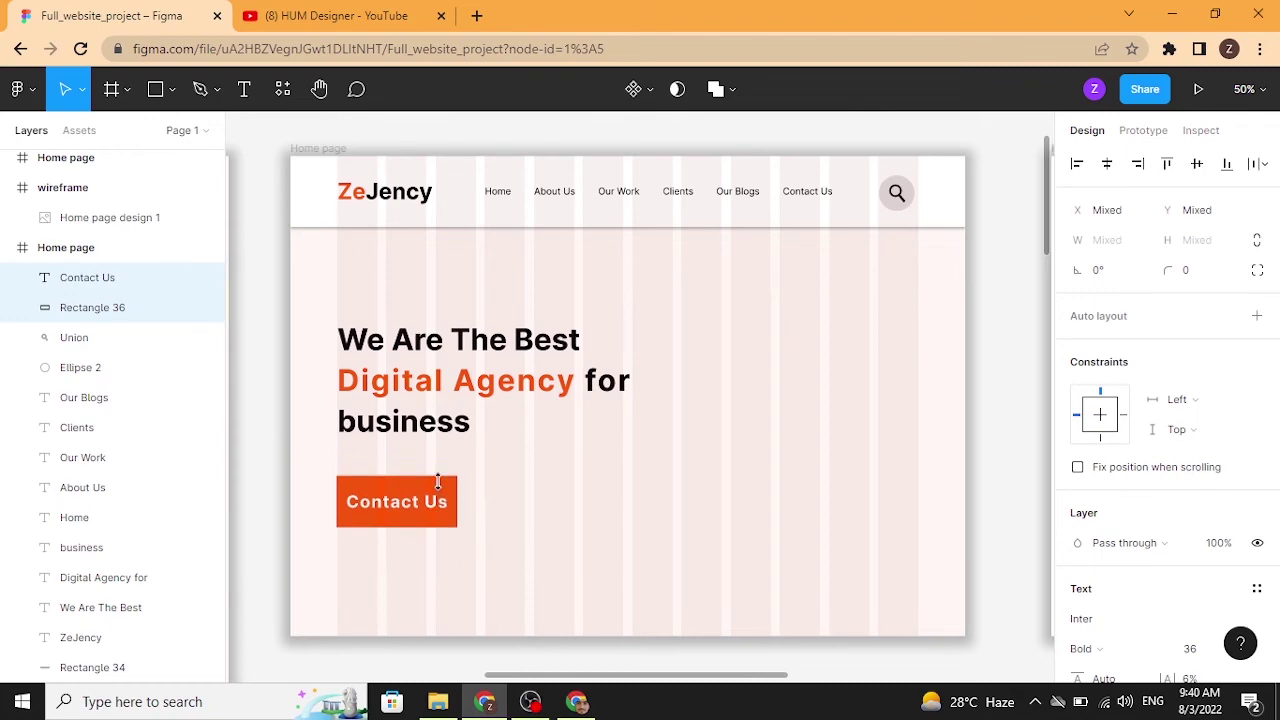
pyautogui.hotkey('shift', 'Down')
pyautogui.hotkey('shift', 'Down')
pyautogui.hotkey('shift', 'Down')
pyautogui.hotkey('shift', 'Down')
pyautogui.hotkey('shift', 'Down')
pyautogui.hotkey('shift', 'Down')
pyautogui.hotkey('shift', 'Down')
pyautogui.hotkey('shift', 'Down')
pyautogui.hotkey('shift', 'Down')
pyautogui.hotkey('shift', 'Down')
pyautogui.hotkey('shift', 'Down')
pyautogui.hotkey('shift', 'Down')
pyautogui.hotkey('shift', 'Down')
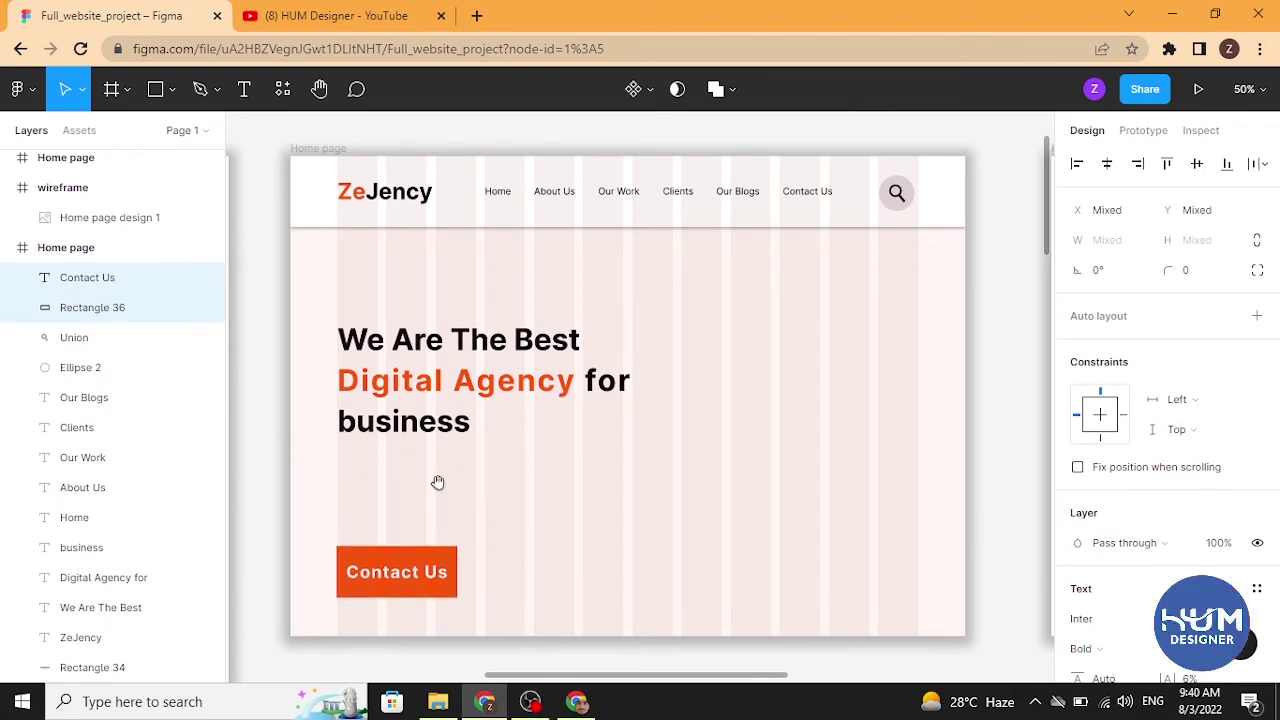
pyautogui.moveTo(438, 483); pyautogui.dragTo(718, 456)
pyautogui.moveTo(493, 457); pyautogui.dragTo(788, 404)
pyautogui.moveTo(559, 445)
pyautogui.mouseDown()
pyautogui.moveTo(745, 467)
pyautogui.moveTo(717, 567)
pyautogui.mouseUp()
pyautogui.hscroll(10, 460, 420)
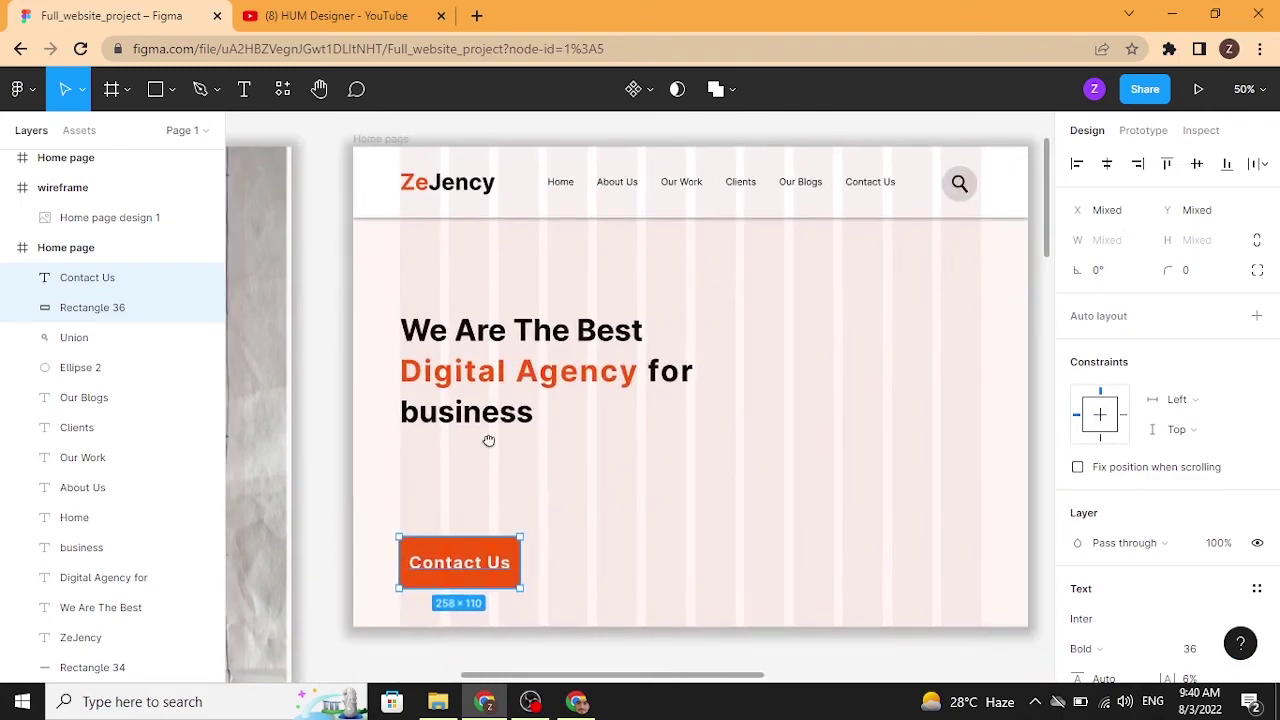
# Search the web for "website" in a new browser tab and copy the intro paragraph of the Digital Marketing & E-commerce Certificate page.
pyautogui.click(392, 10)
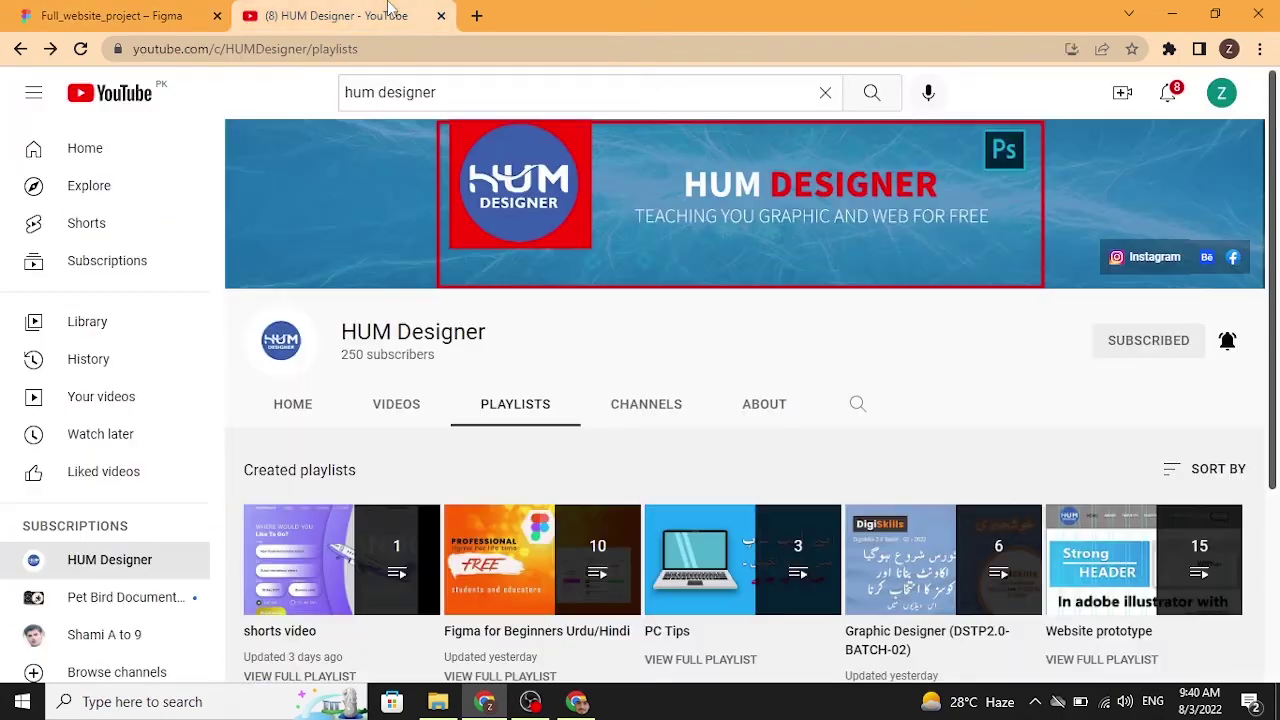
pyautogui.click(477, 16)
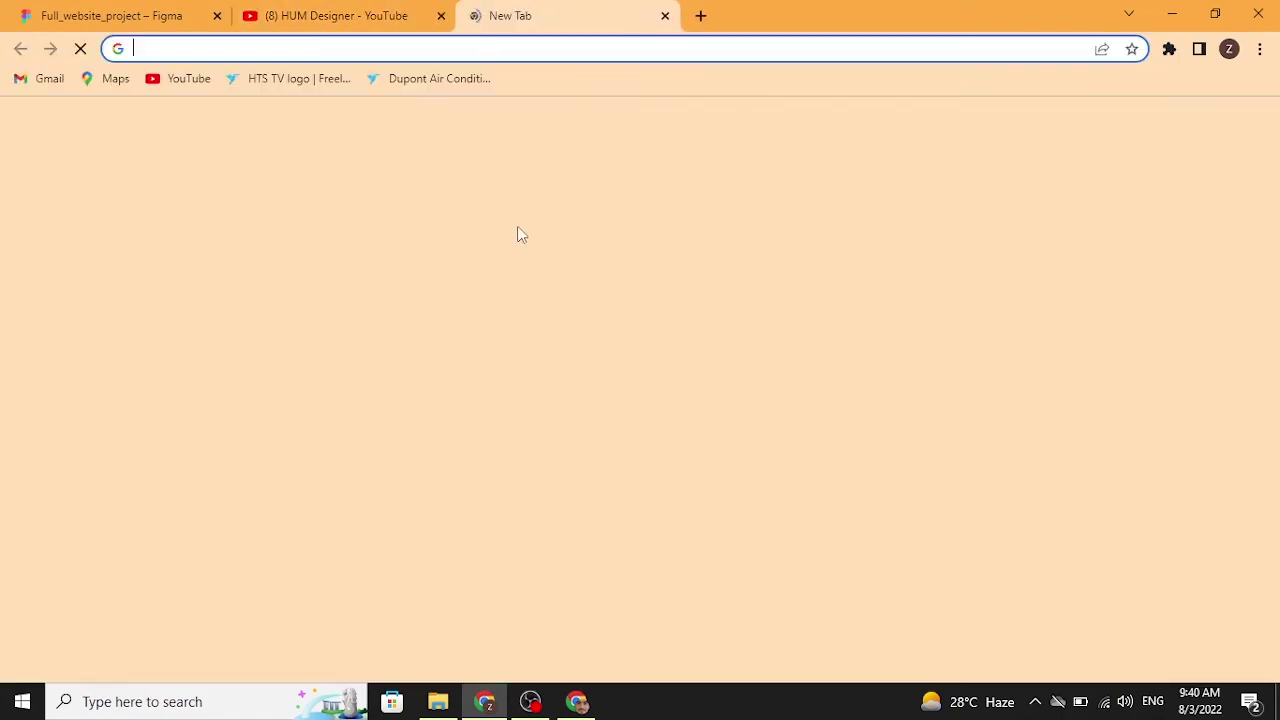
pyautogui.write('website')
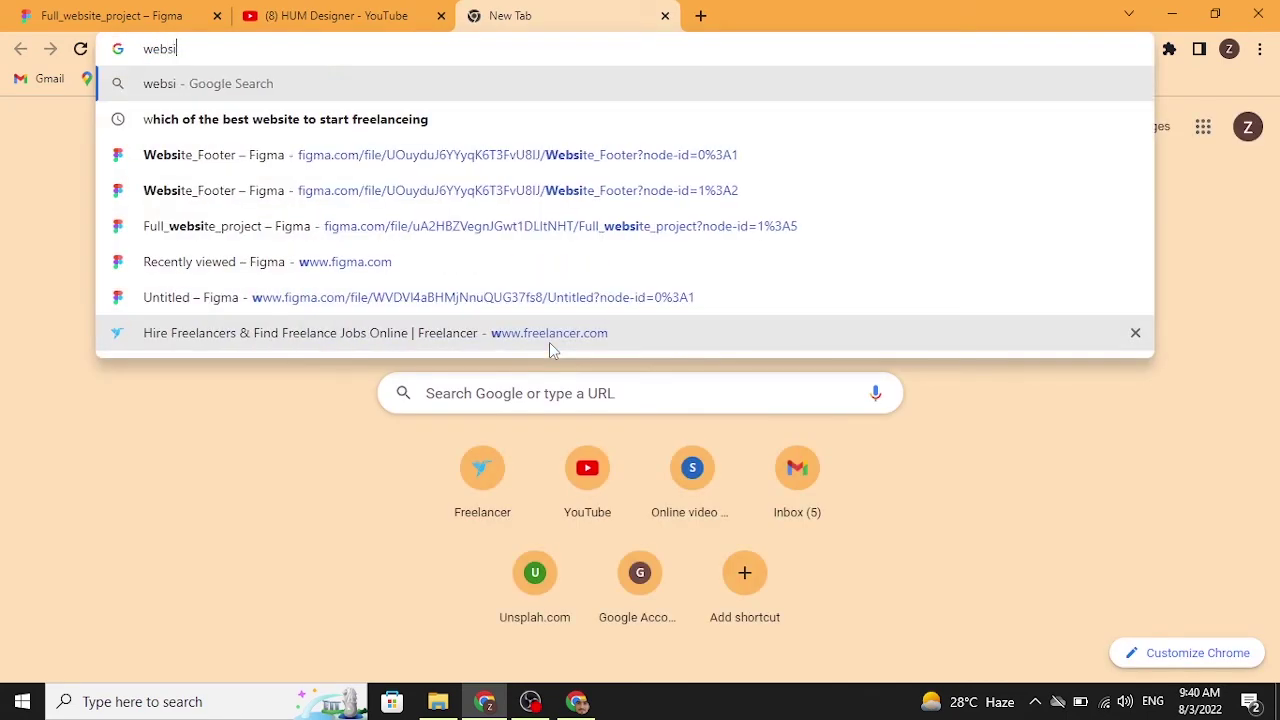
pyautogui.press('Return')
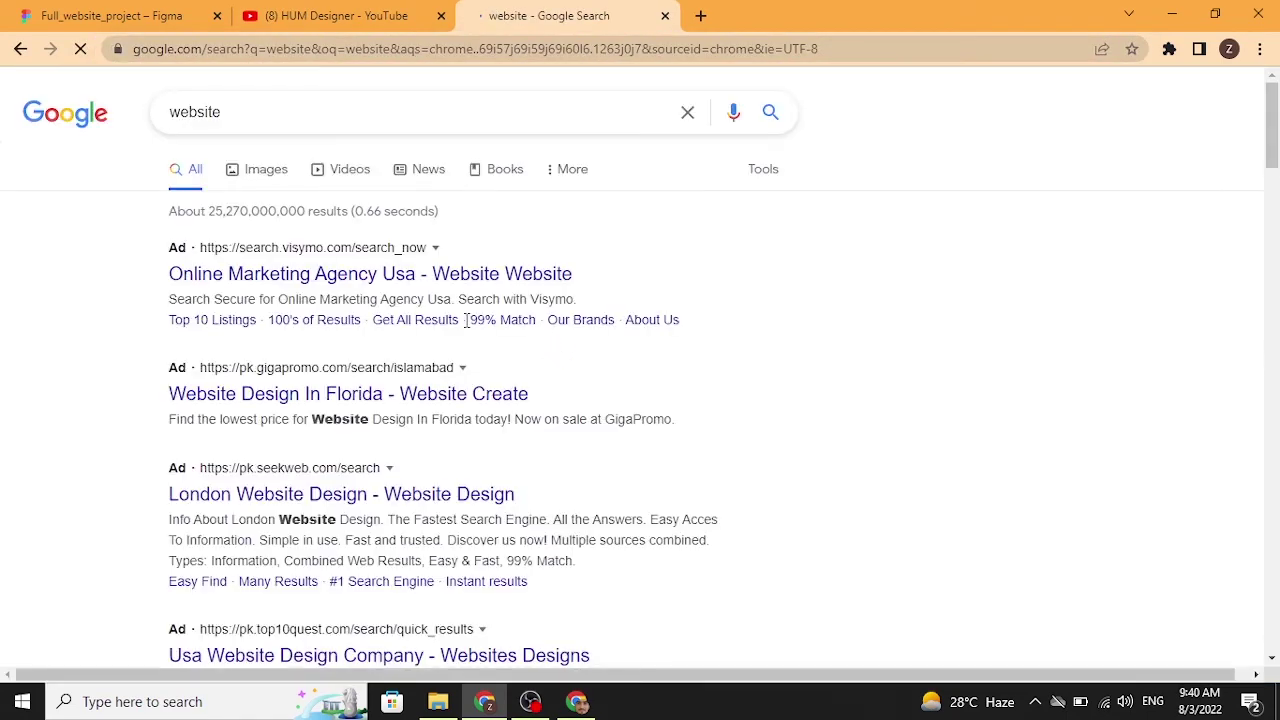
pyautogui.click(480, 278)
pyautogui.moveTo(424, 410); pyautogui.dragTo(55, 366)
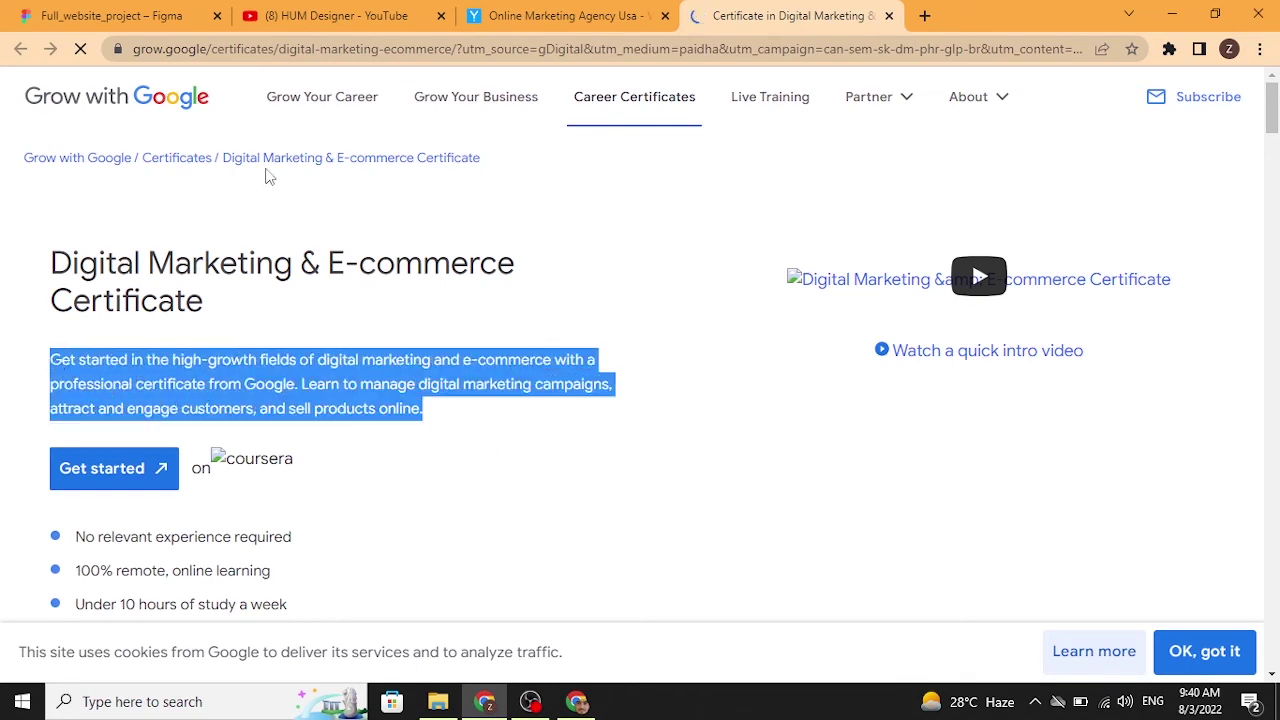
# Return to the Figma file and paste the copied paragraph as a new text layer between the hero heading and the Contact Us button.
pyautogui.click(136, 16)
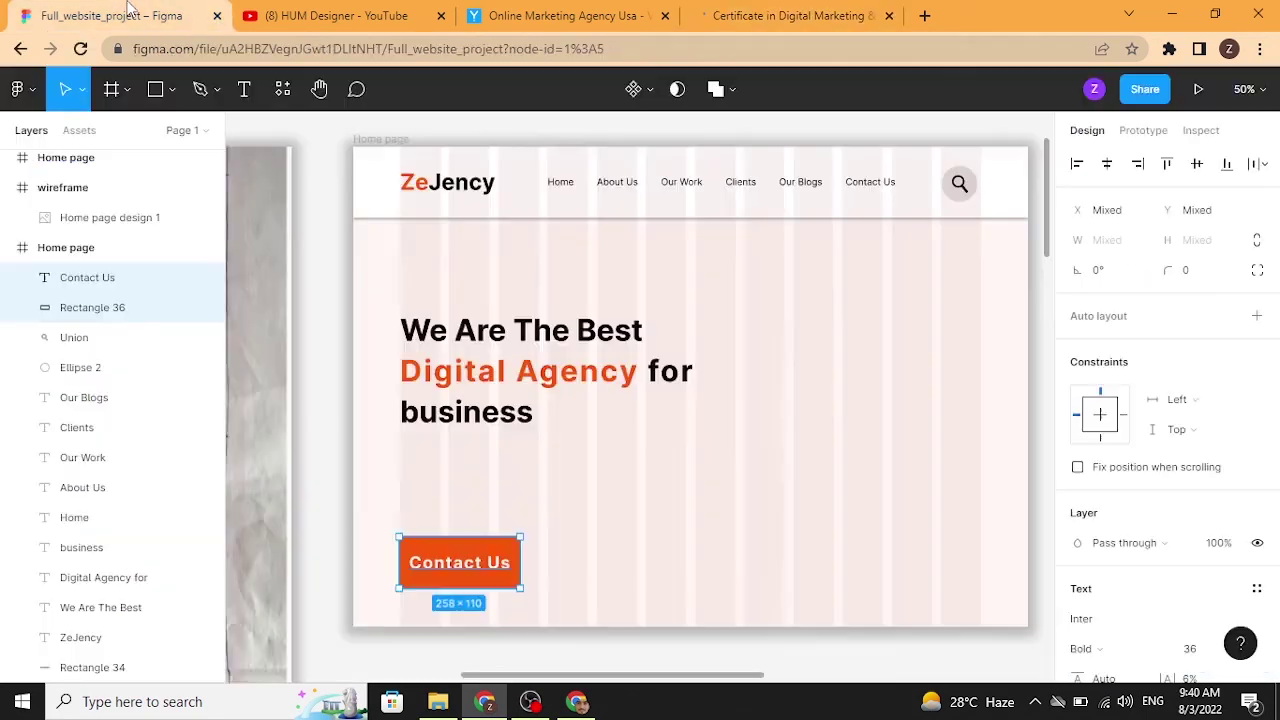
pyautogui.press('t')
pyautogui.click(403, 473)
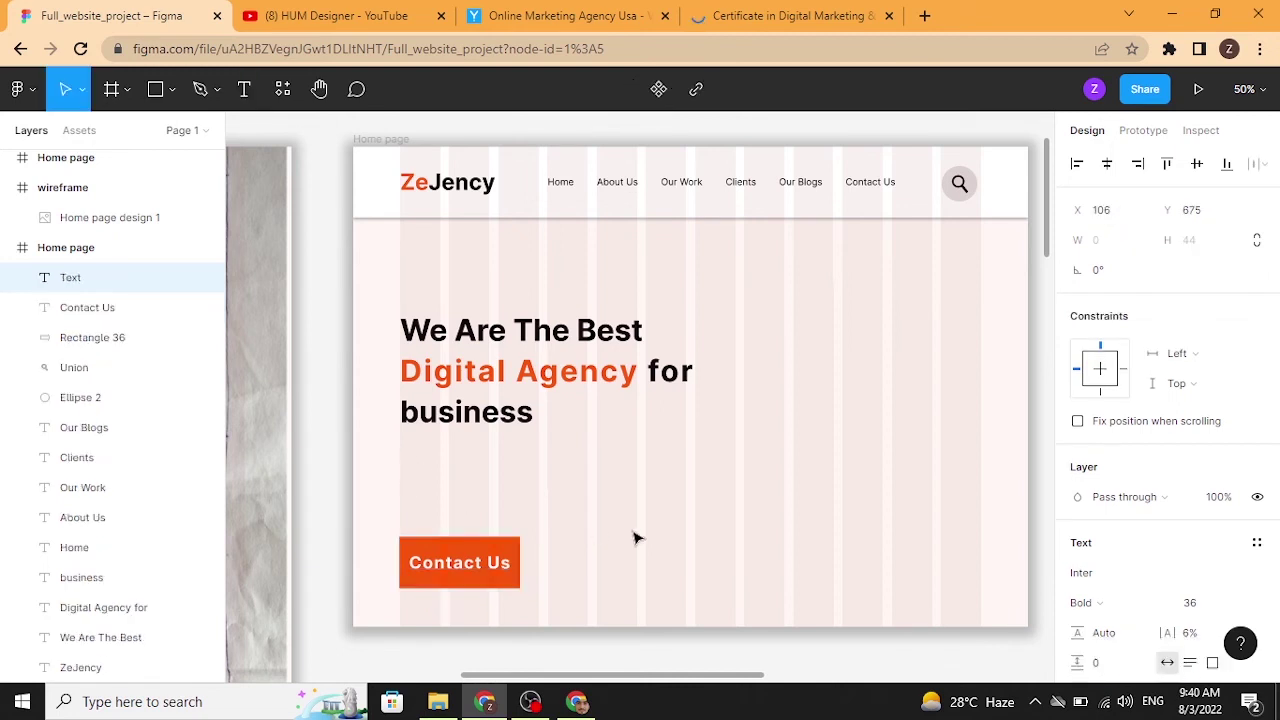
pyautogui.hotkey('ctrl', 'v')
pyautogui.click(826, 514)
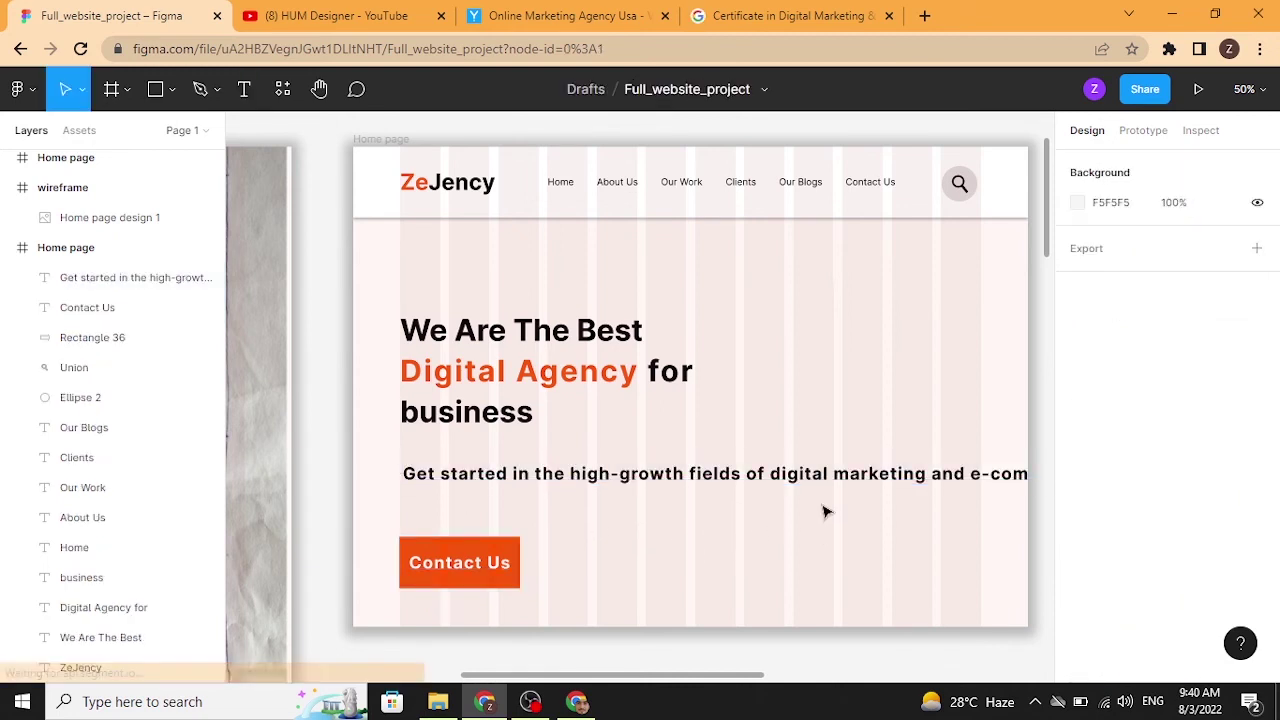
# Set the pasted paragraph's font weight to Regular and its font size to 16.
pyautogui.click(823, 476)
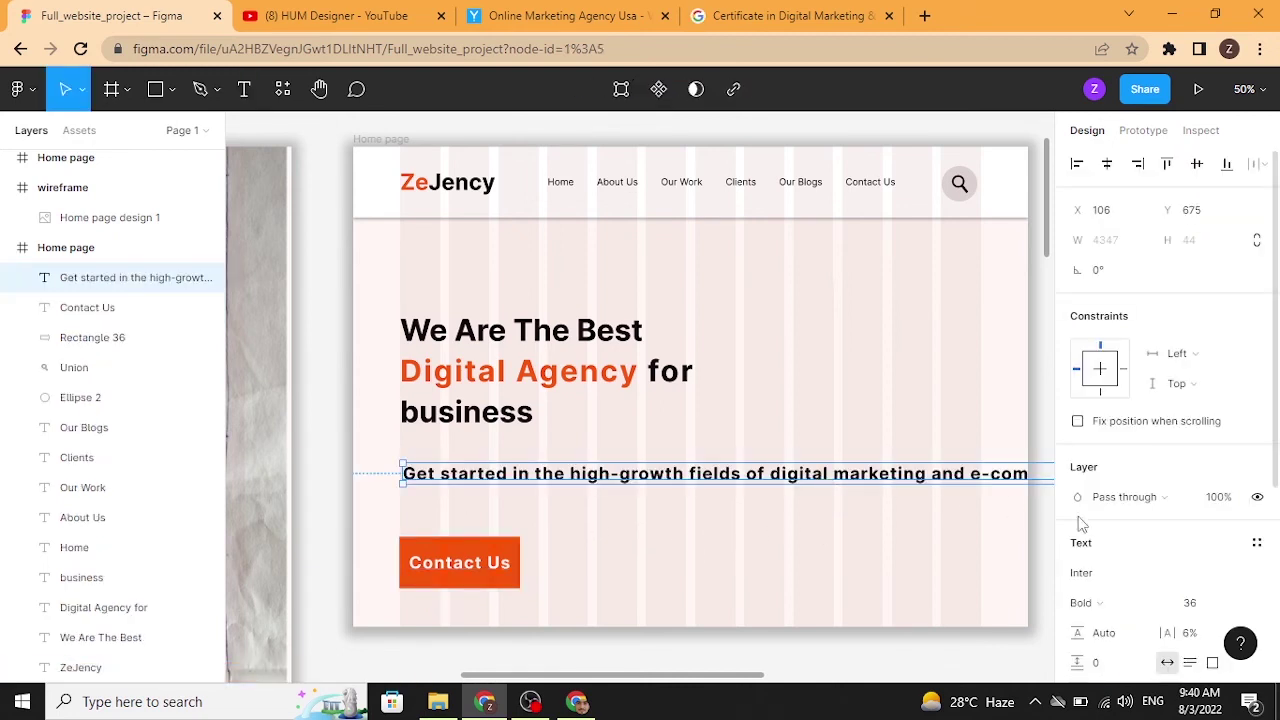
pyautogui.click(1163, 610)
pyautogui.click(1105, 288)
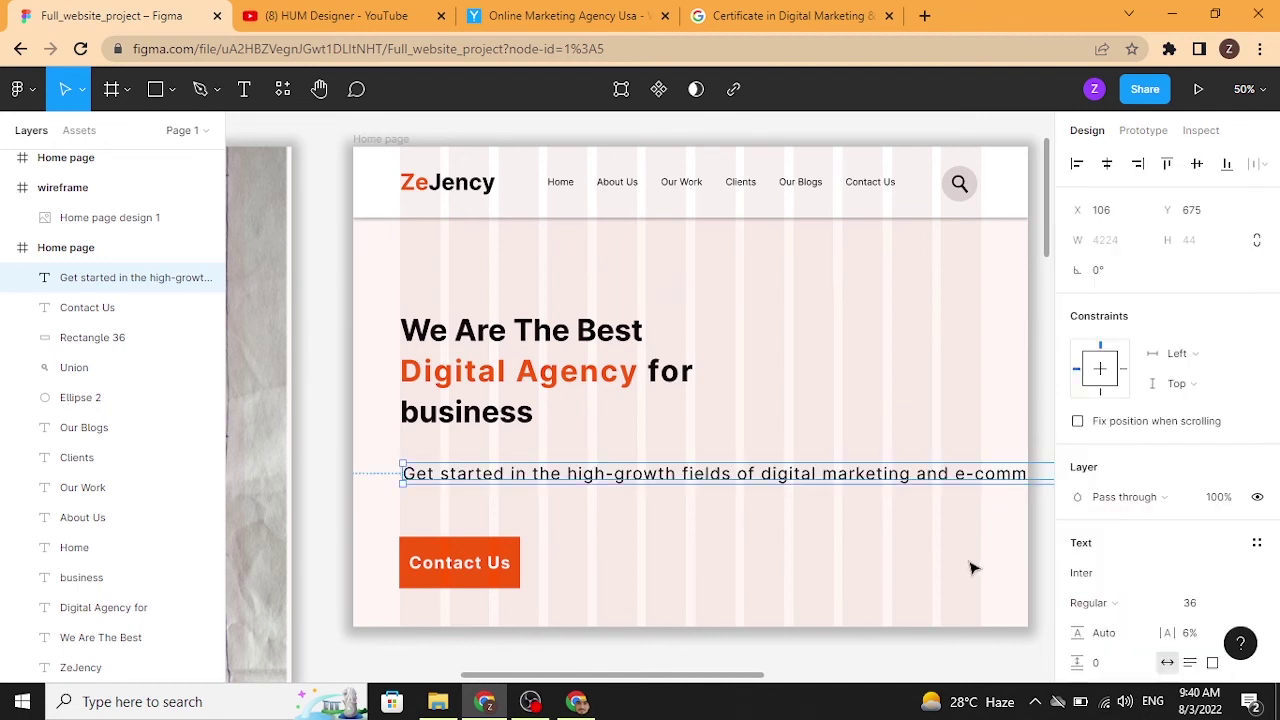
pyautogui.click(1236, 605)
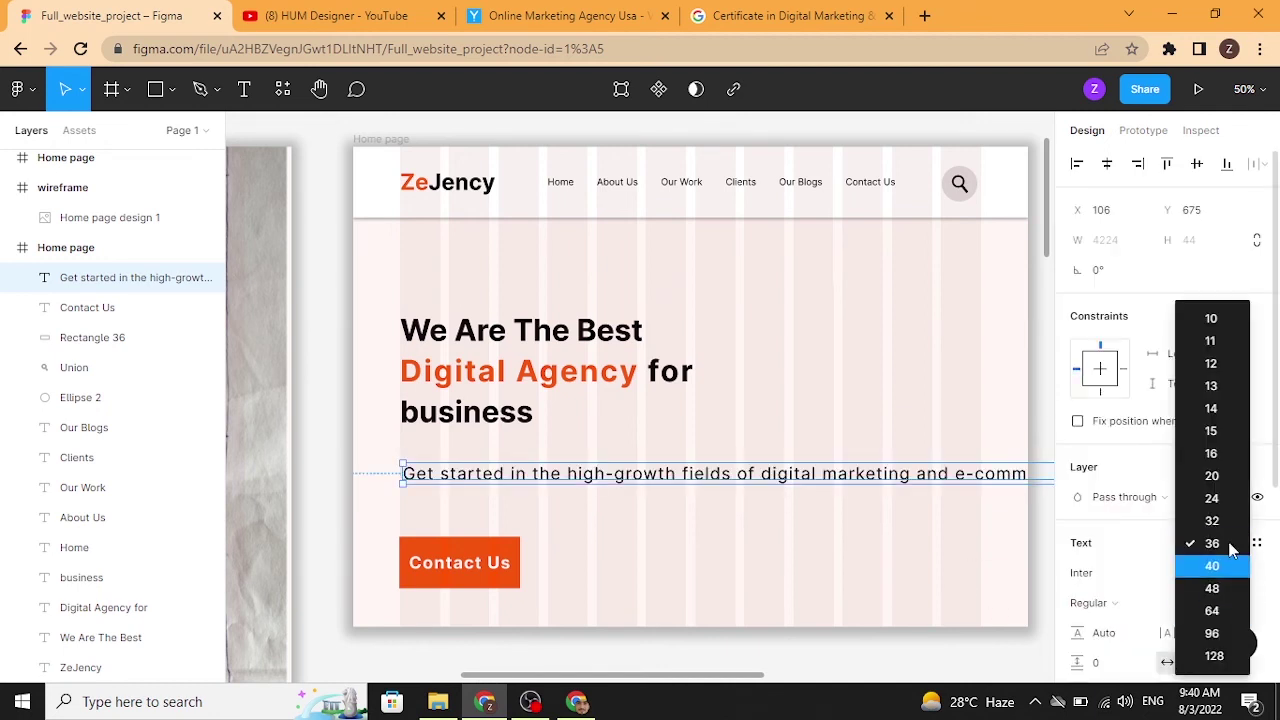
pyautogui.click(1210, 453)
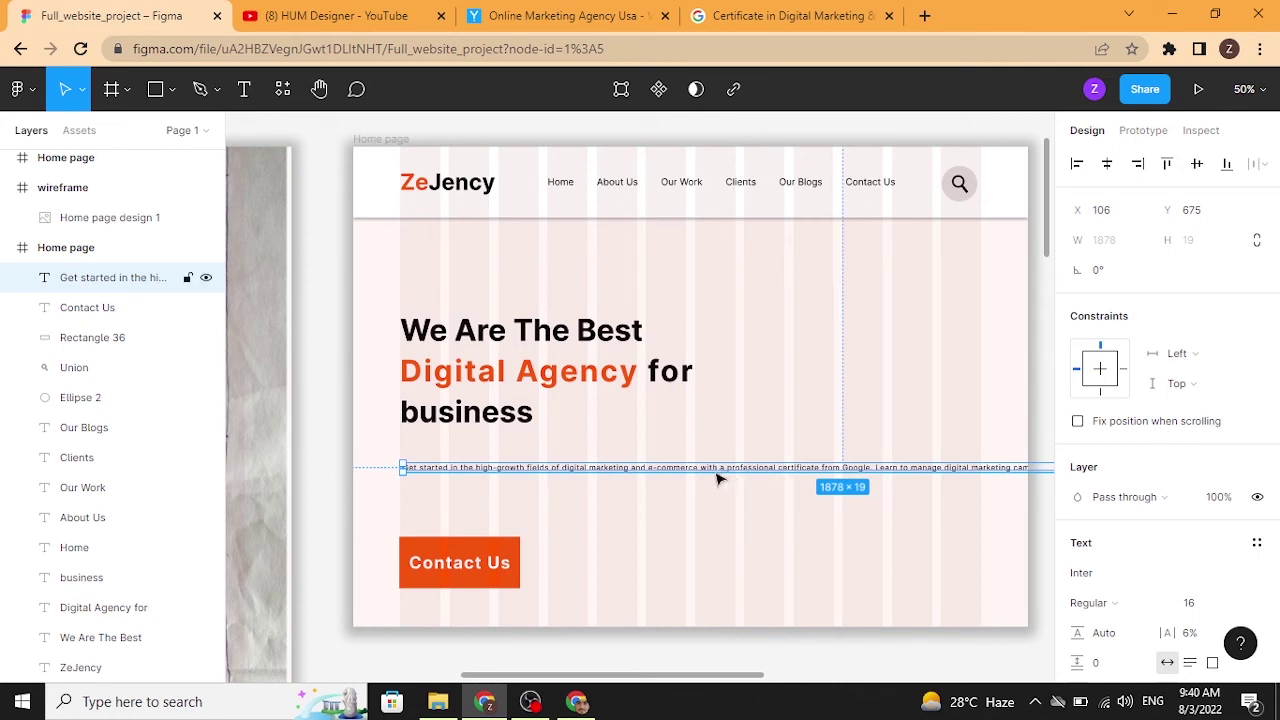
# Break the paragraph into three lines after "e-commerce" and "digital marketing", and remove the leading spaces from the second and third lines.
pyautogui.moveTo(625, 474); pyautogui.dragTo(697, 467)
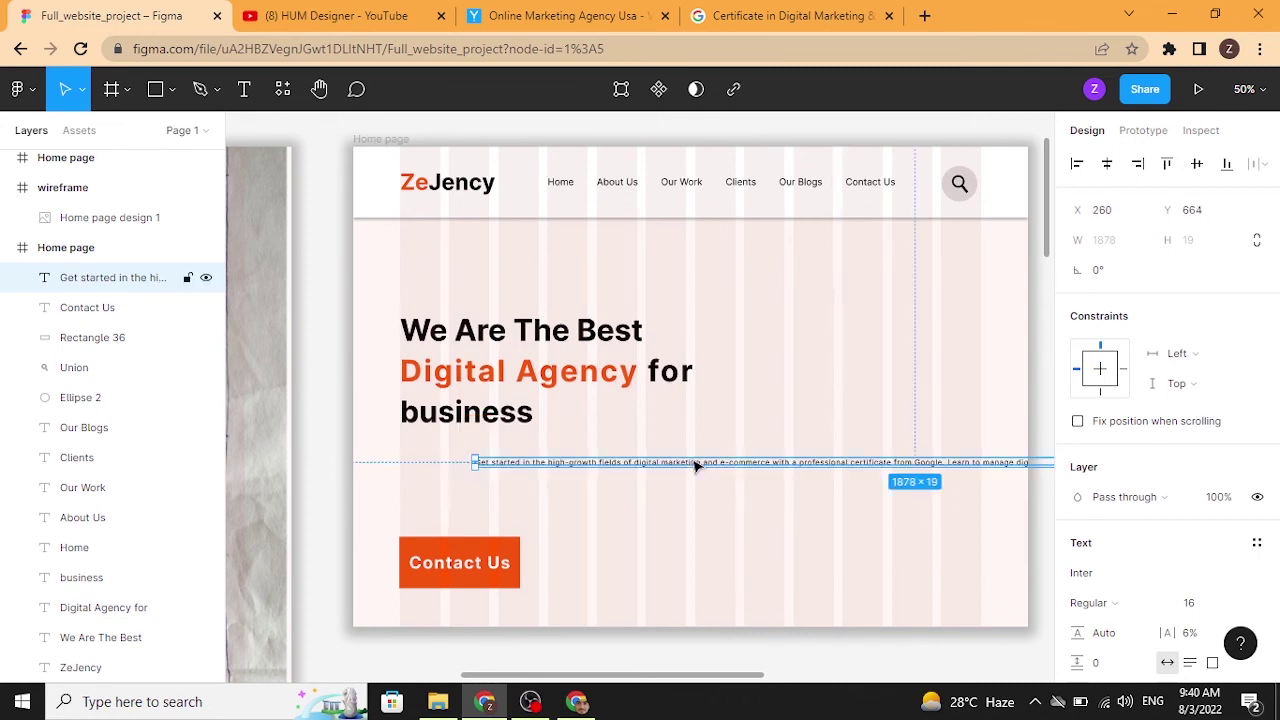
pyautogui.doubleClick(770, 462)
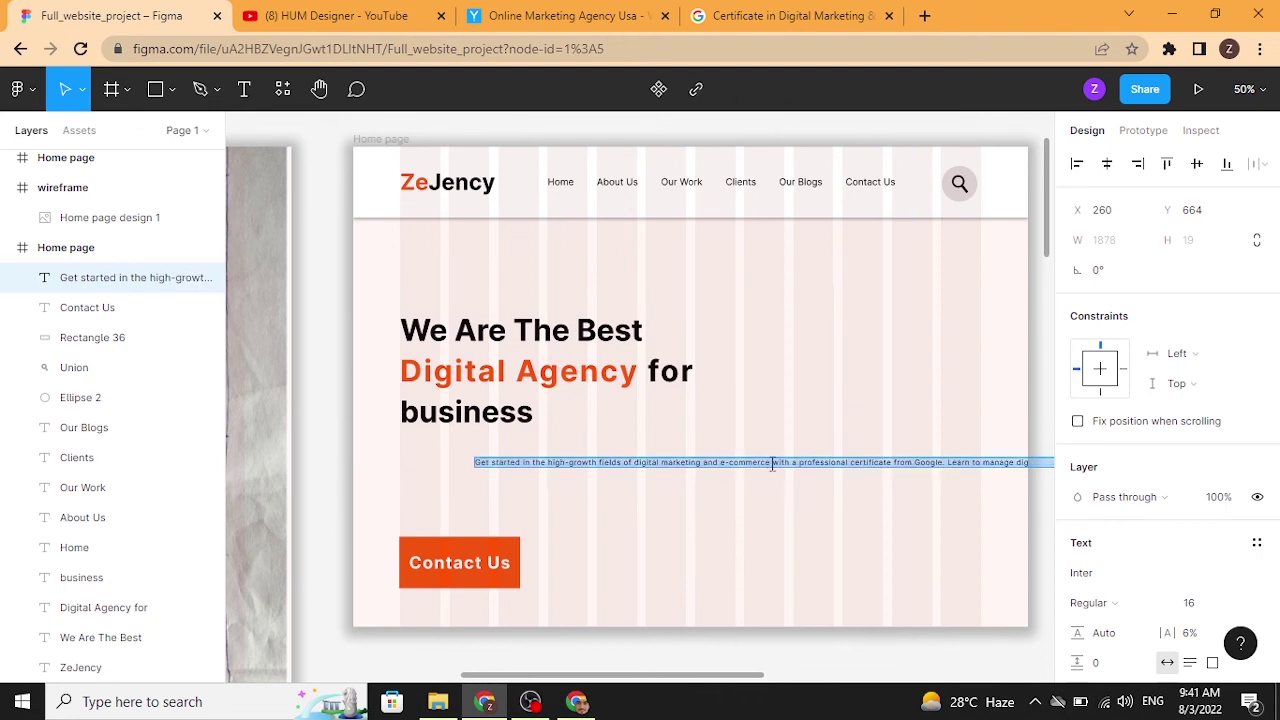
pyautogui.click(771, 463)
pyautogui.press('Return')
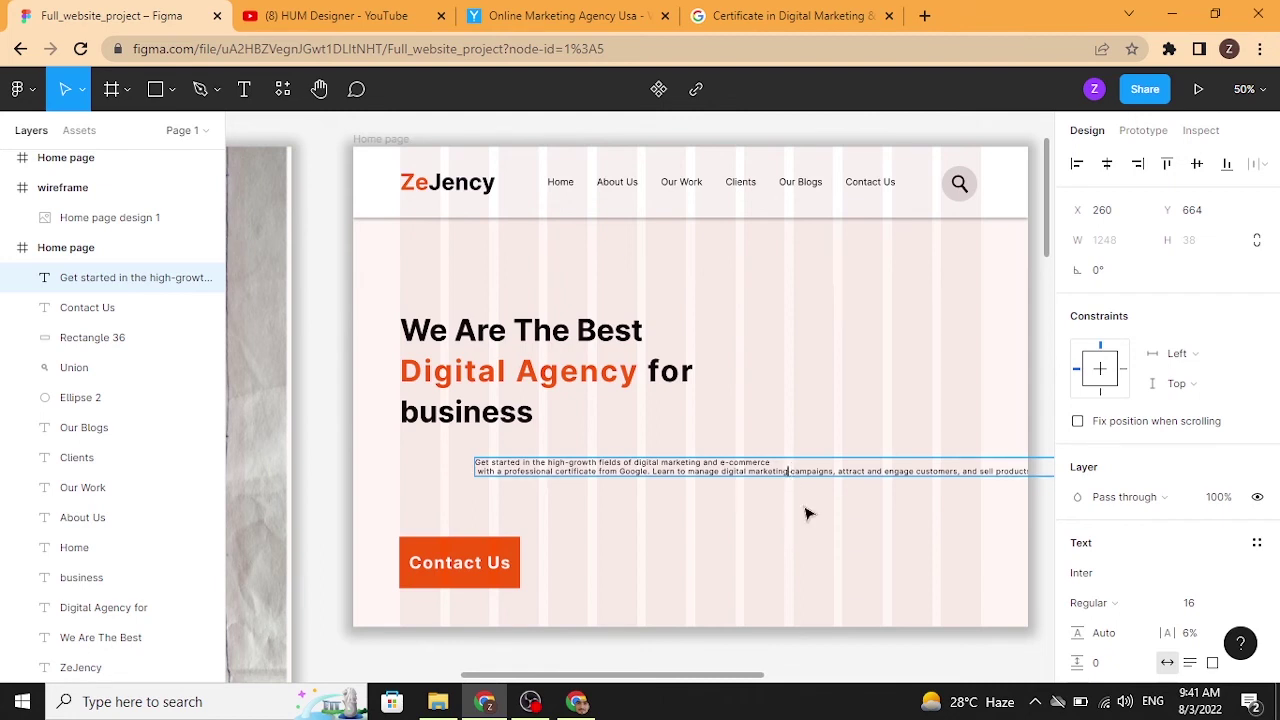
pyautogui.press('Return')
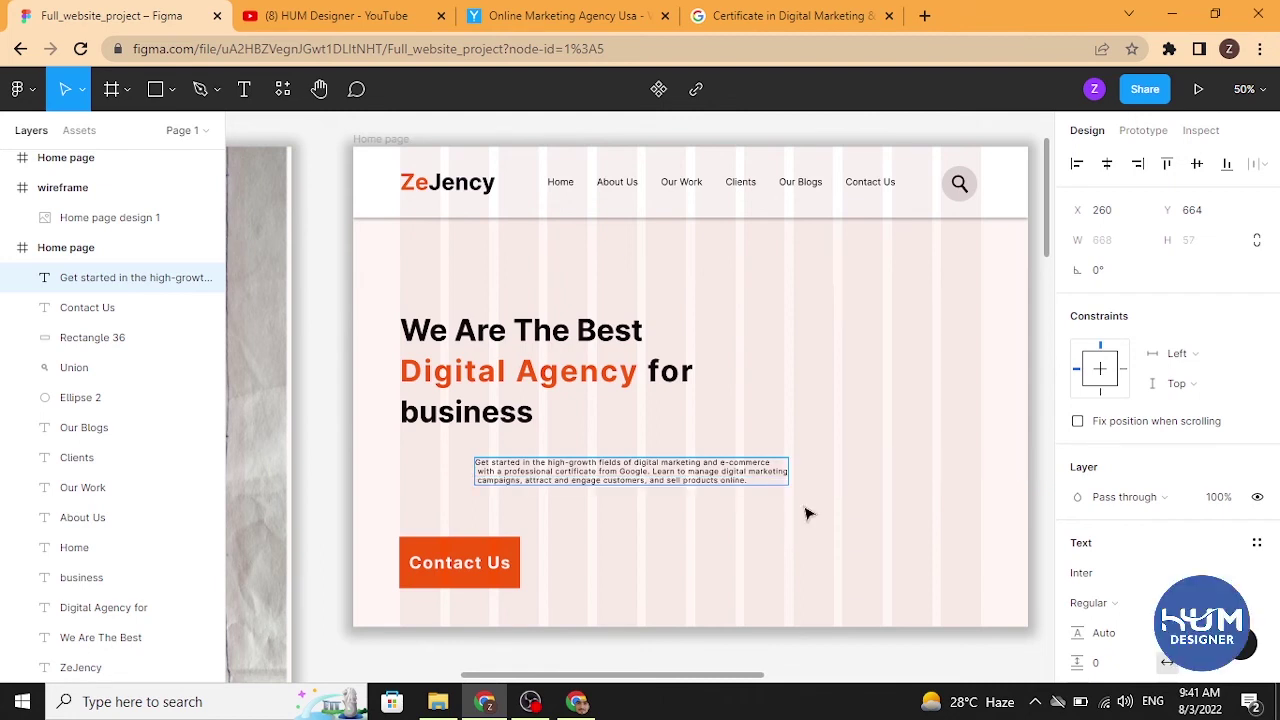
pyautogui.press('Delete')
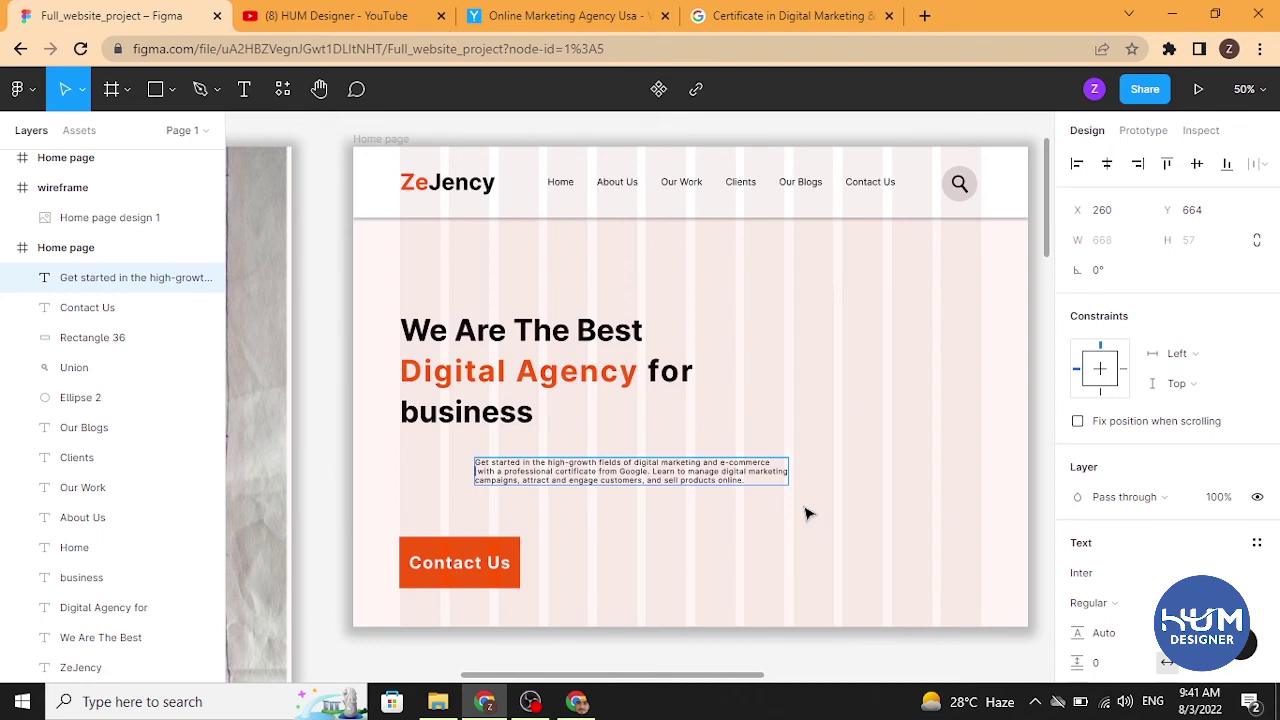
pyautogui.press('Delete')
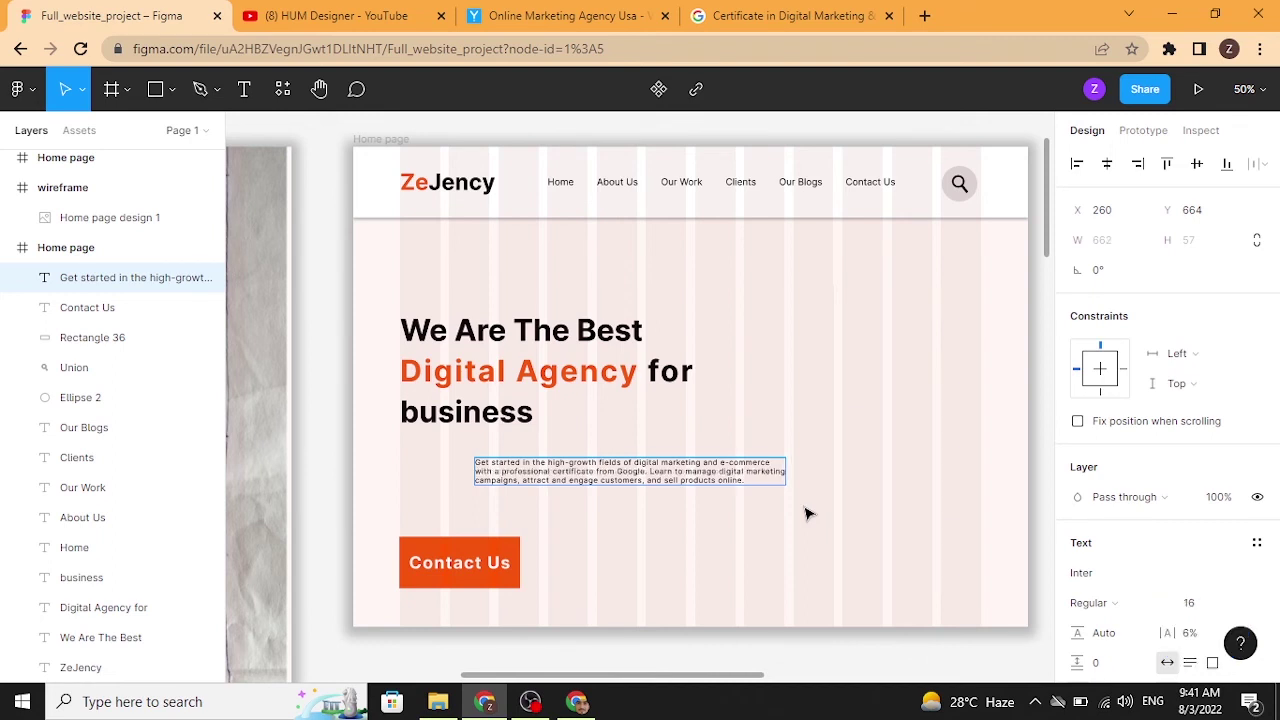
pyautogui.press('Escape')
pyautogui.press('Escape')
# Move the paragraph directly below "business" at X 100, Y 613, and set its letter spacing to 9.5%.
pyautogui.moveTo(704, 471); pyautogui.dragTo(638, 444)
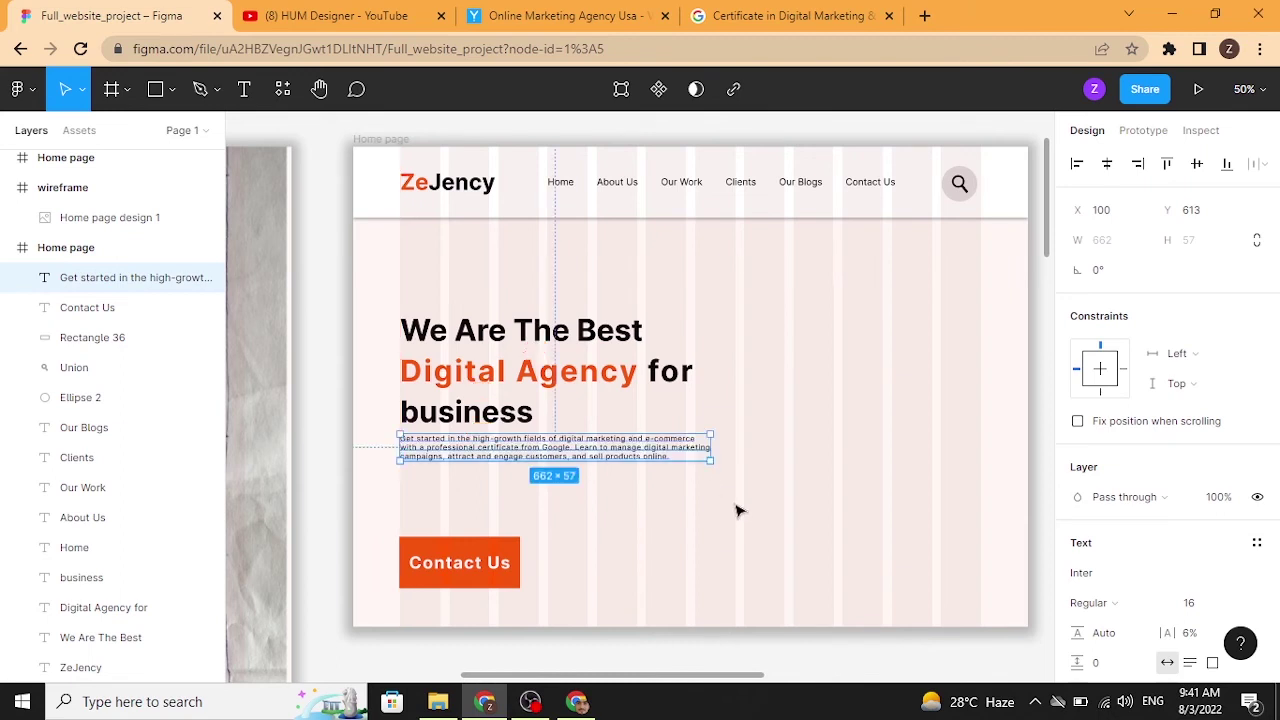
pyautogui.scroll(-2, 1150, 600)
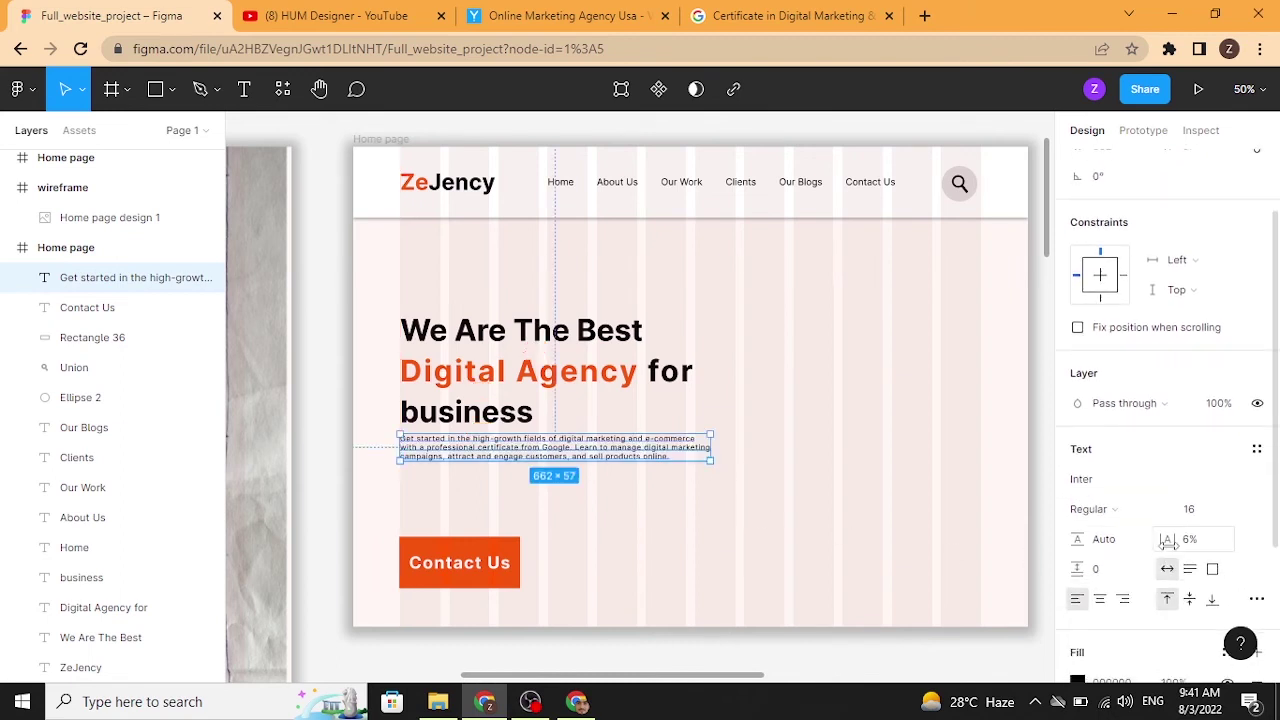
pyautogui.moveTo(1166, 539); pyautogui.dragTo(1176, 540)
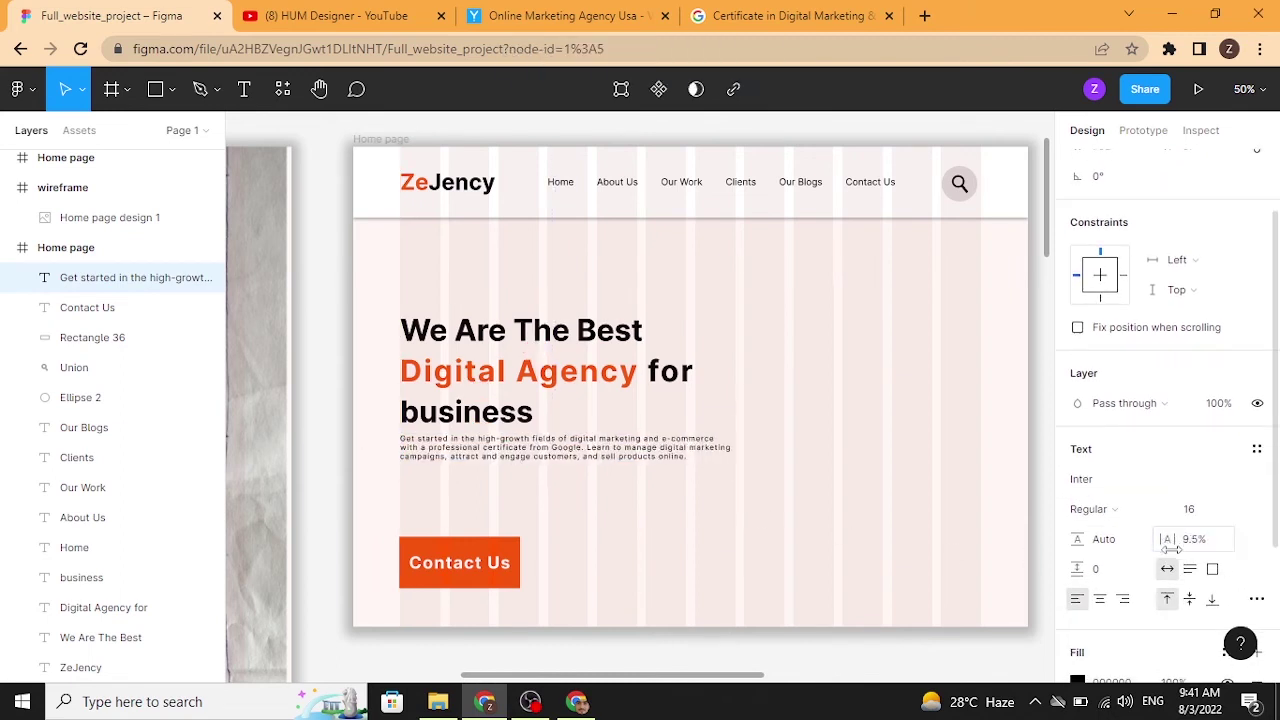
pyautogui.click(894, 571)
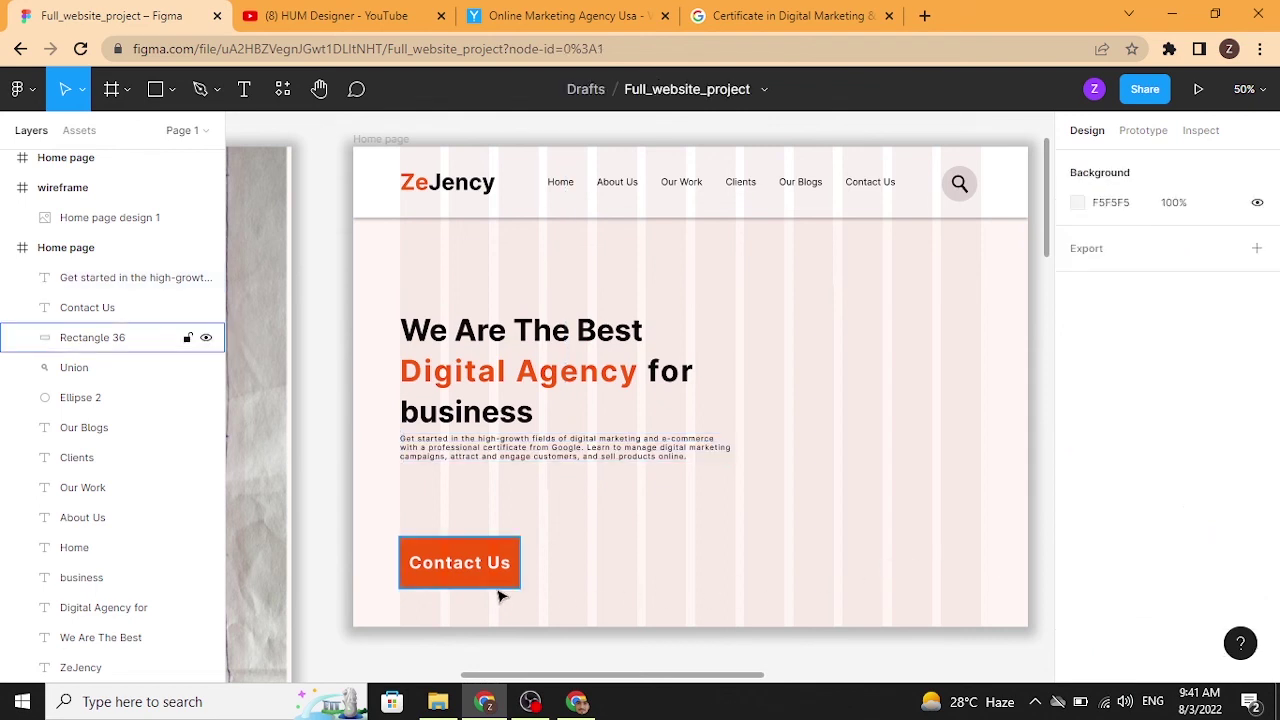
# Set the paragraph's line height to 166.5% and its letter spacing to 10%.
pyautogui.click(655, 455)
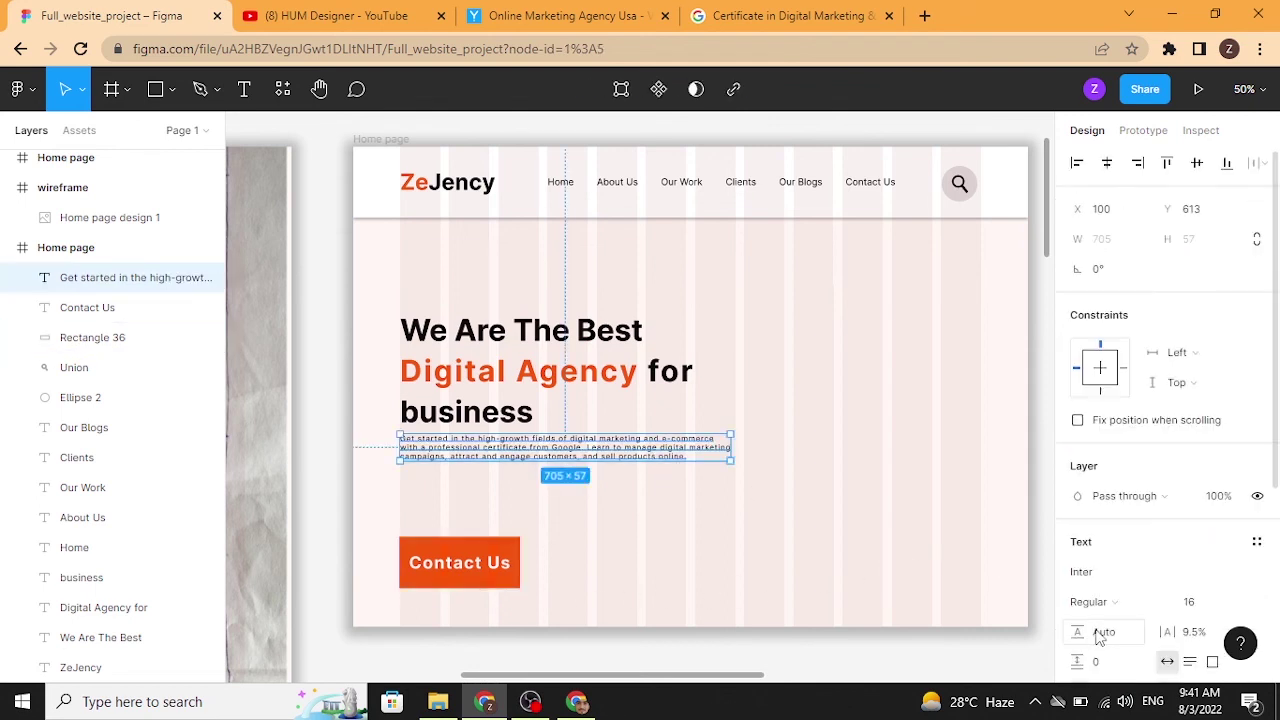
pyautogui.scroll(-2, 1150, 450)
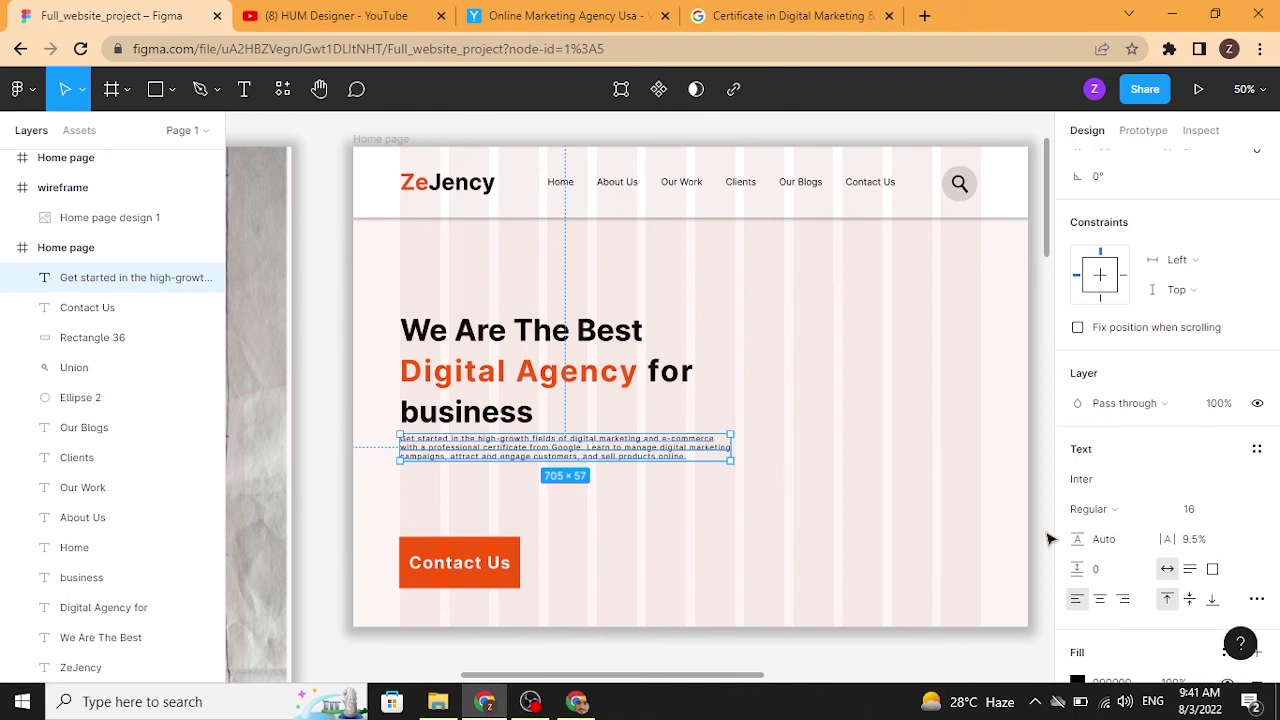
pyautogui.moveTo(1075, 540); pyautogui.dragTo(1101, 549)
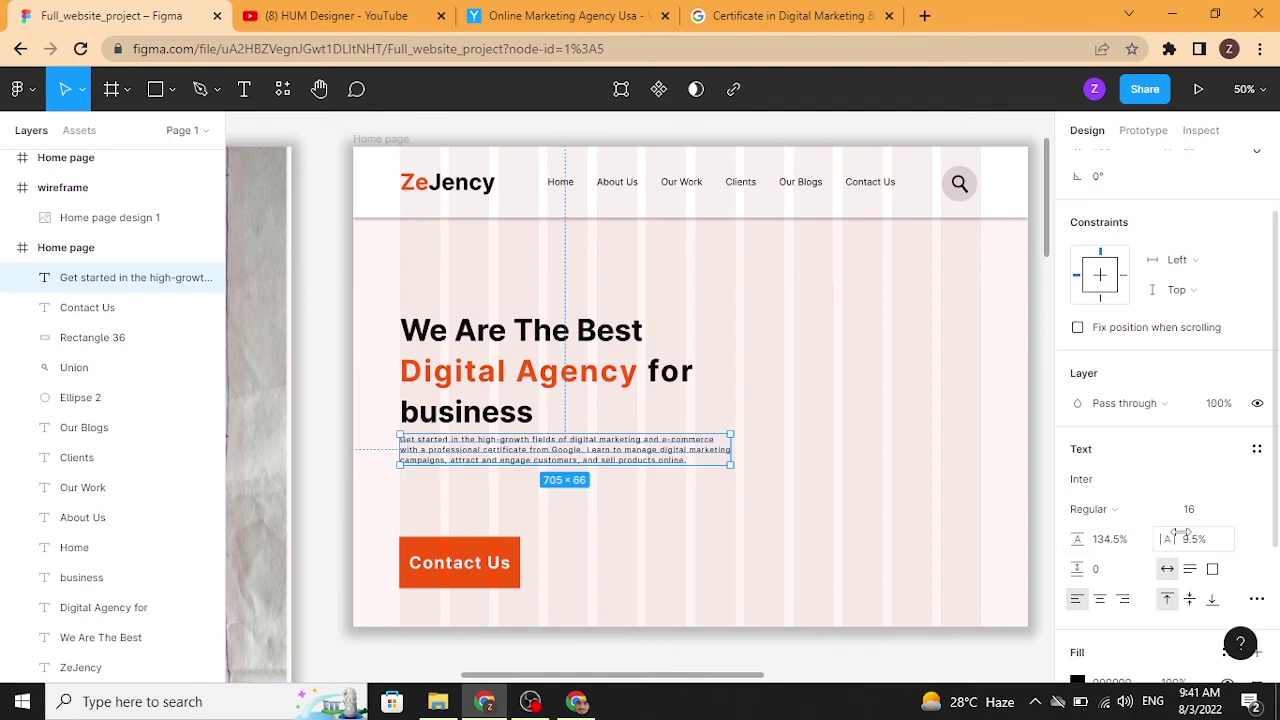
pyautogui.moveTo(1182, 533); pyautogui.dragTo(1180, 541)
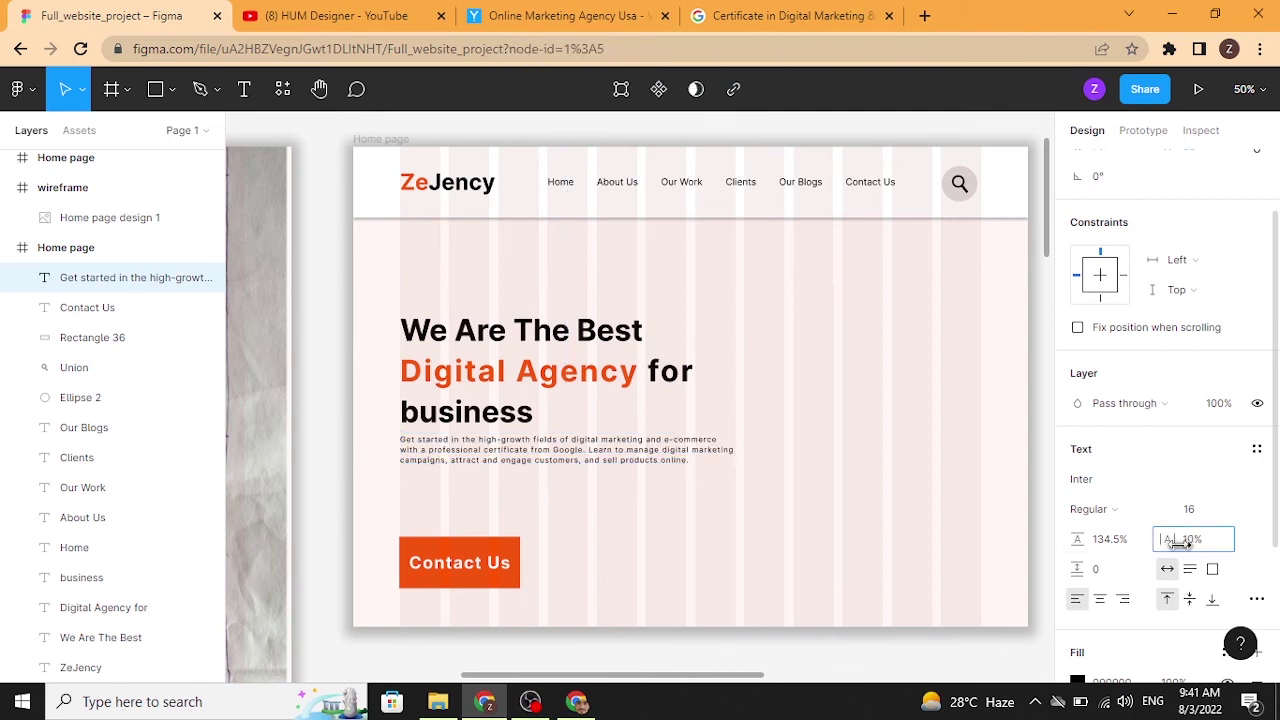
pyautogui.moveTo(1080, 546); pyautogui.dragTo(1126, 548)
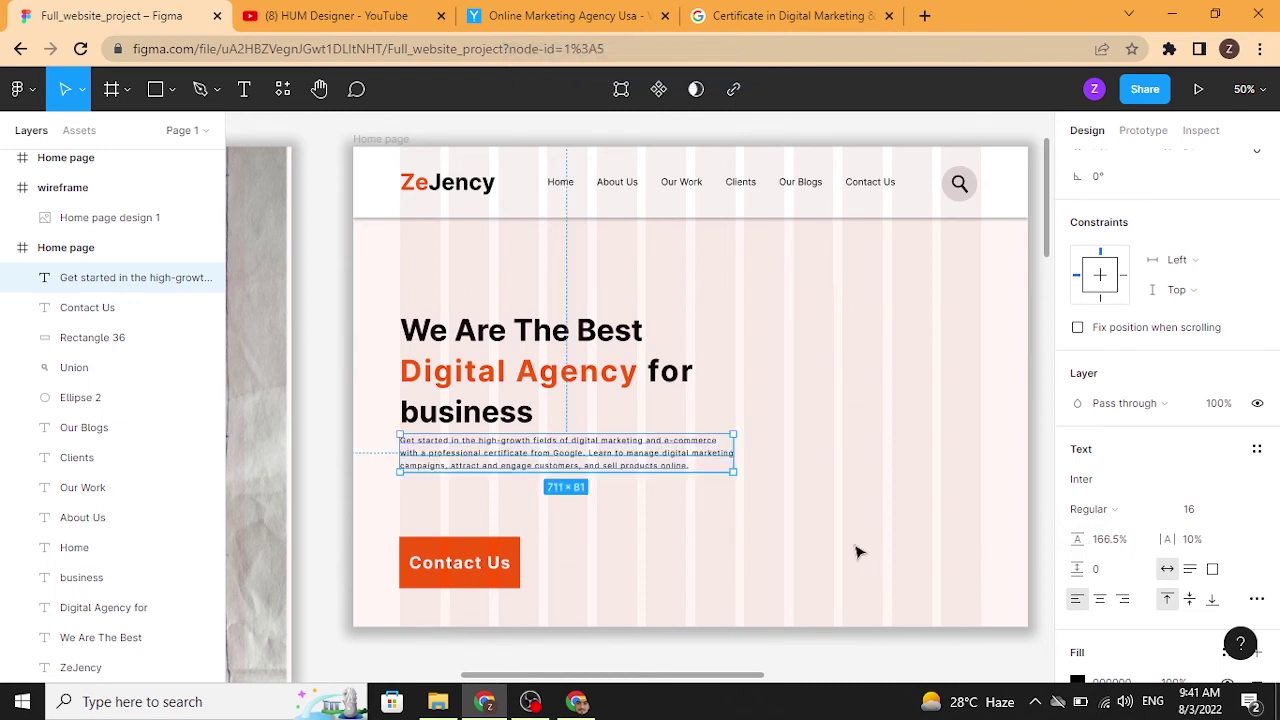
pyautogui.click(805, 578)
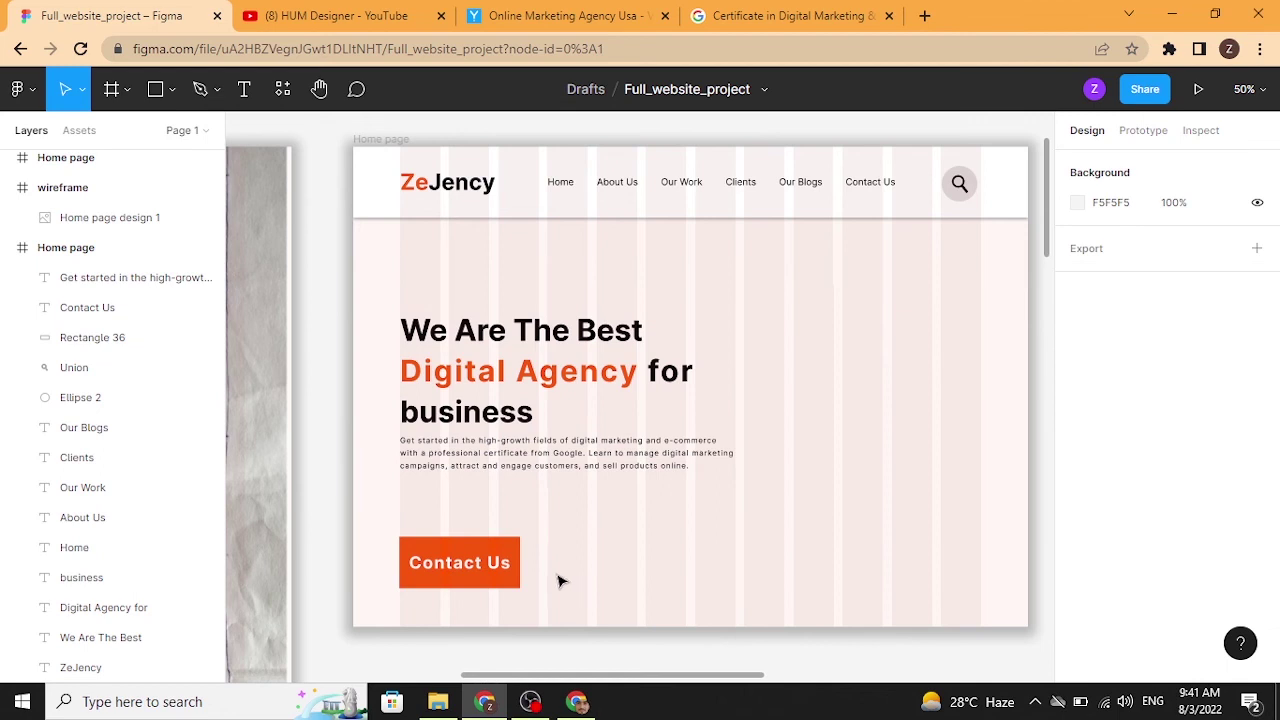
# Move the orange button rectangle and its "Contact Us" label together up about 115 px, to just below the paragraph.
pyautogui.click(512, 568)
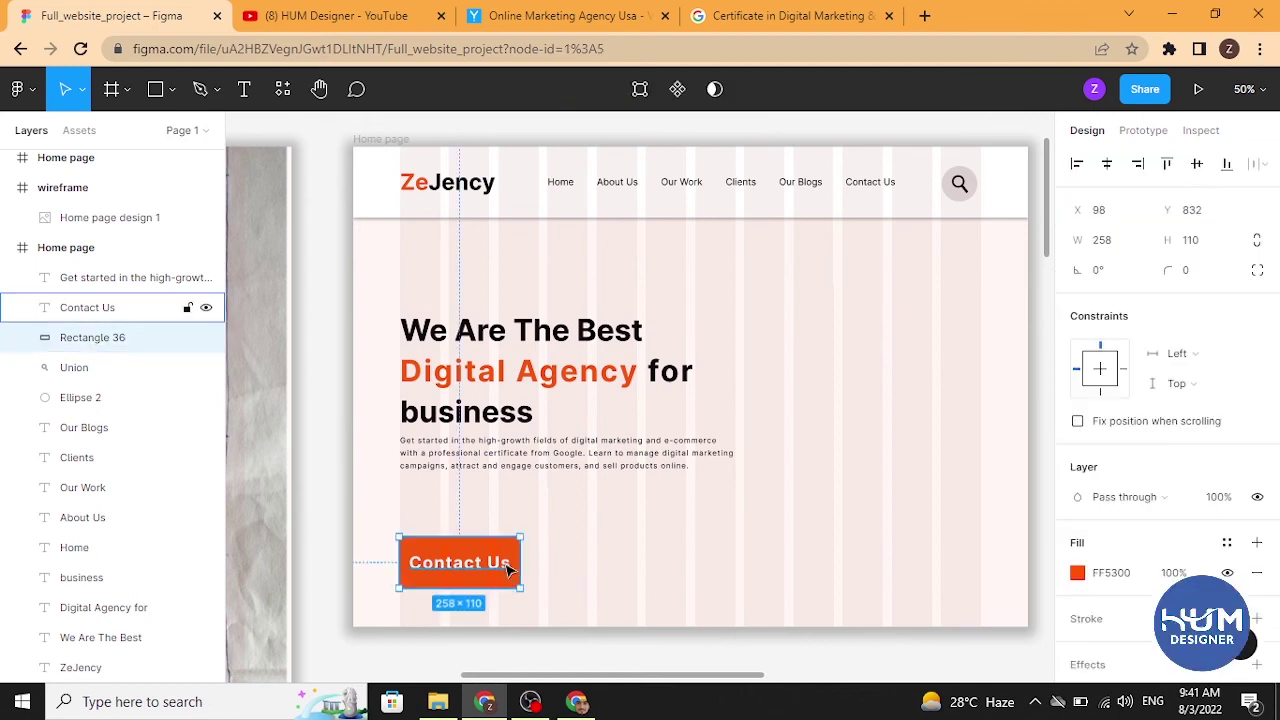
pyautogui.keyDown('shift'); pyautogui.click(507, 569); pyautogui.keyUp('shift')
pyautogui.hotkey('shift', 'Up')
pyautogui.hotkey('shift', 'Up')
pyautogui.hotkey('shift', 'Up')
pyautogui.hotkey('shift', 'Up')
pyautogui.hotkey('shift', 'Up')
pyautogui.hotkey('shift', 'Up')
pyautogui.hotkey('shift', 'Up')
pyautogui.hotkey('shift', 'Up')
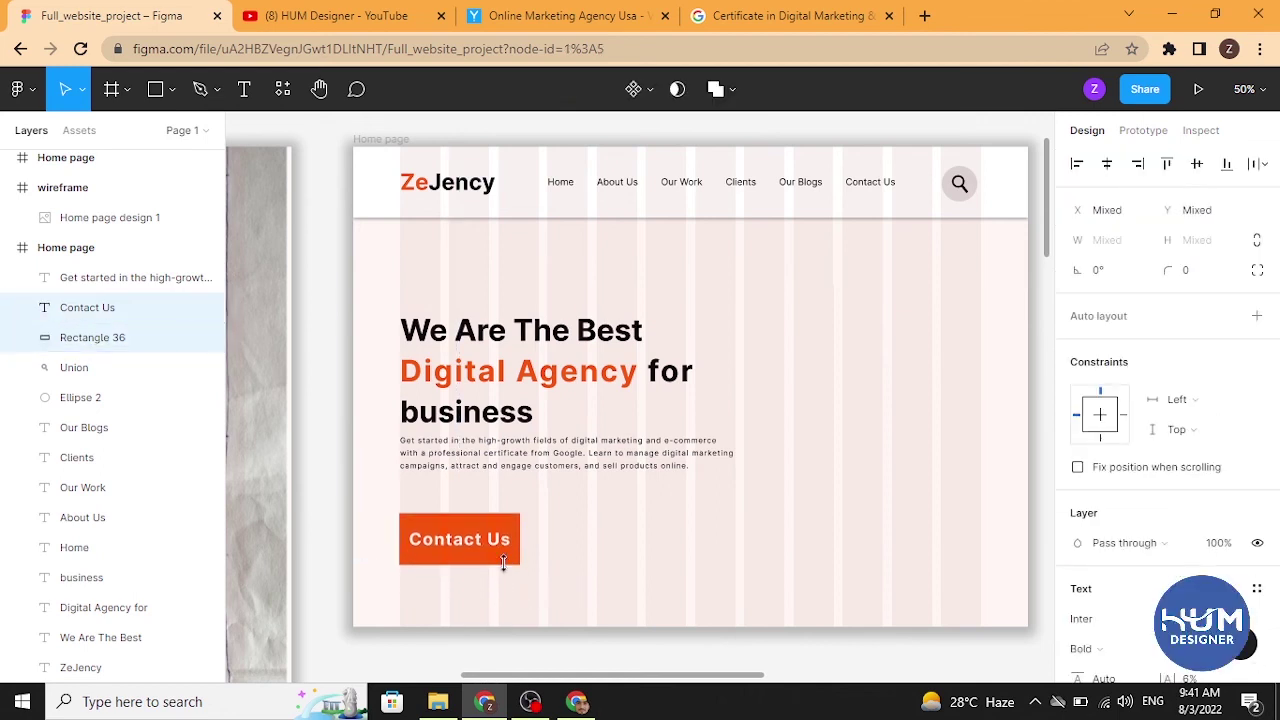
pyautogui.hotkey('shift', 'Up')
pyautogui.hotkey('shift', 'Up')
pyautogui.hotkey('shift', 'Up')
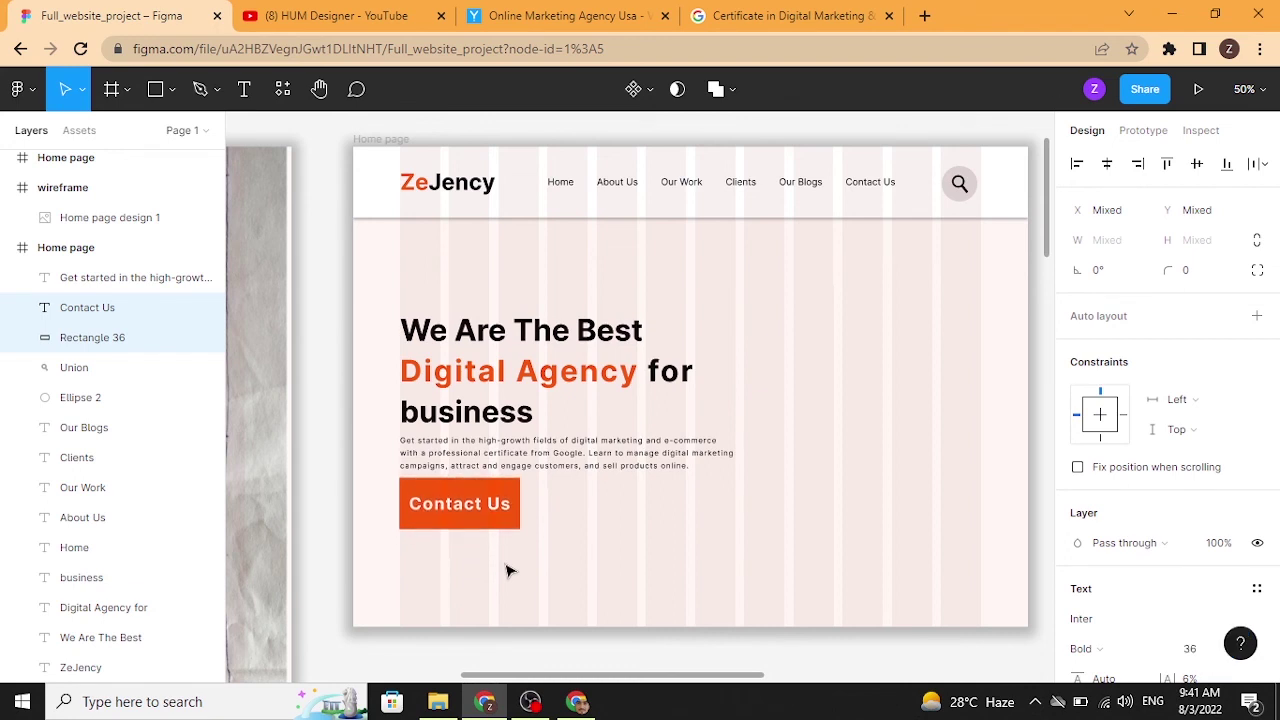
pyautogui.hotkey('shift', 'Down')
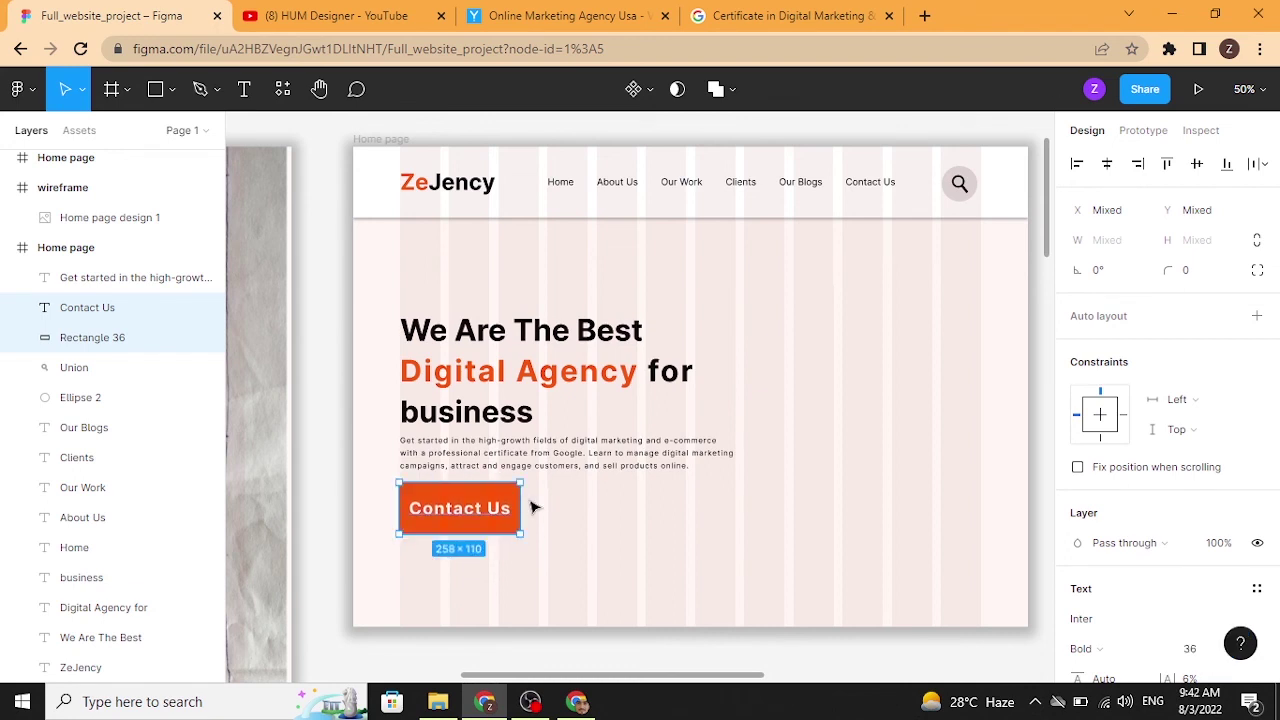
# Shift the hero paragraph down about 4 px between the heading and the button.
pyautogui.click(537, 457)
pyautogui.moveTo(537, 457); pyautogui.dragTo(540, 460)
pyautogui.click(560, 509)
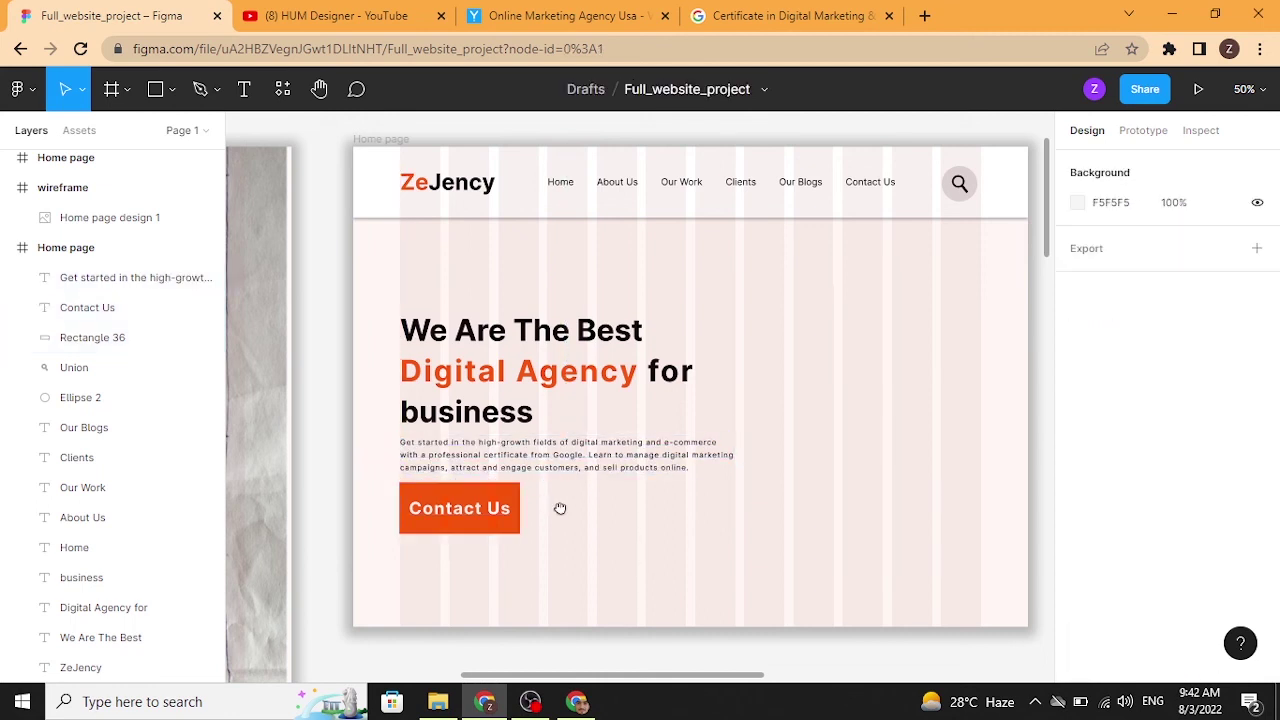
pyautogui.moveTo(560, 509); pyautogui.dragTo(870, 488)
pyautogui.hscroll(7, 860, 470)
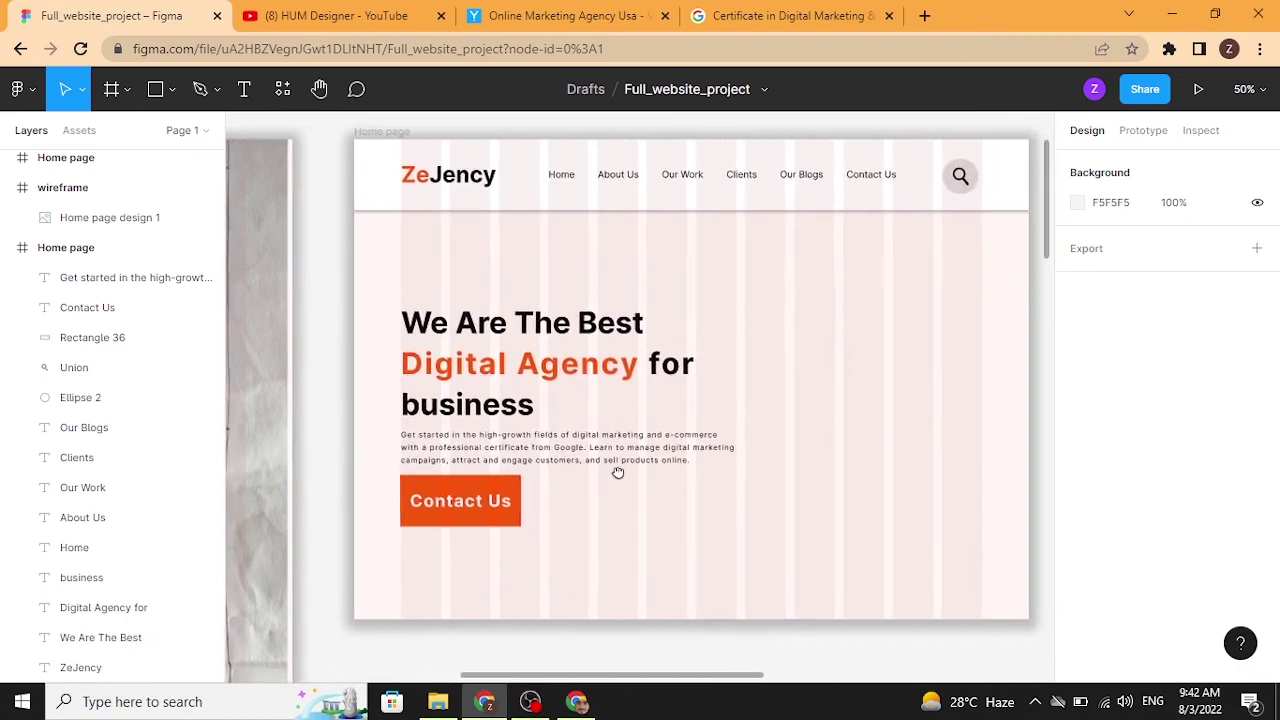
# Place the computer monitor and walking woman illustration beside the hero heading, scaled to about 532 × 357 at X 850, Y 333.
pyautogui.hscroll(2, 430, 430)
pyautogui.hotkey('ctrl', 'v')
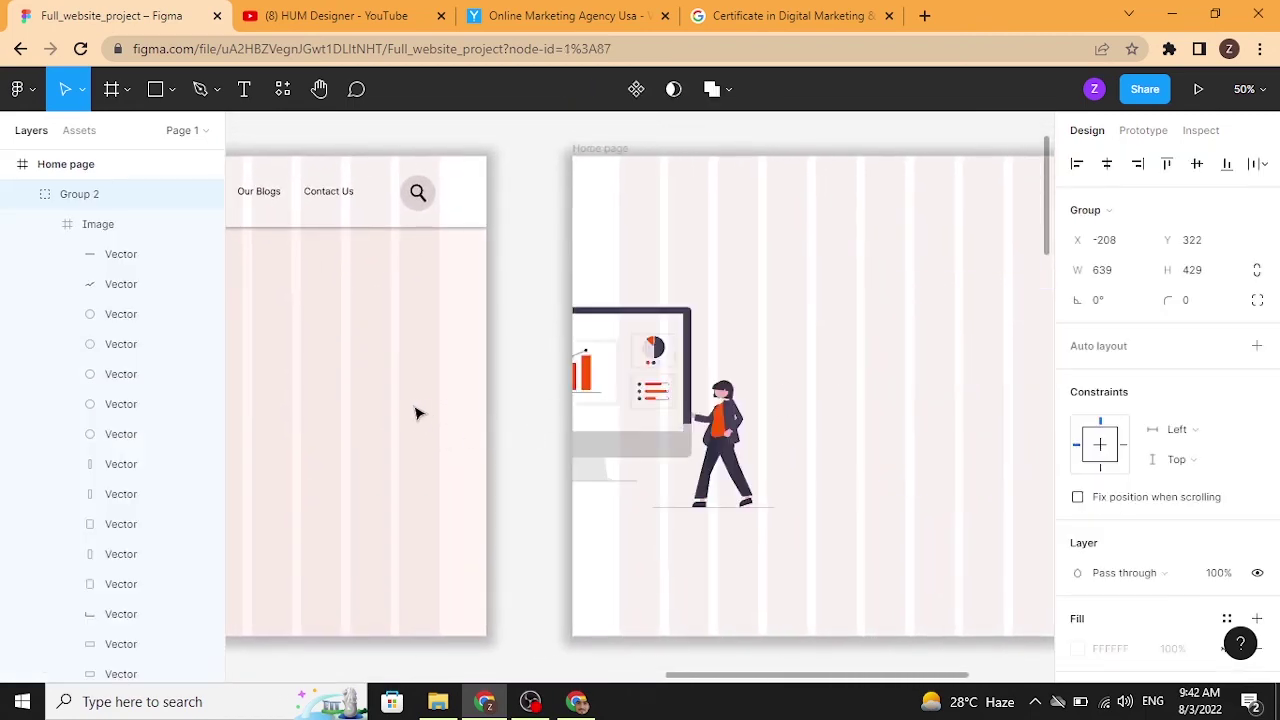
pyautogui.moveTo(390, 413); pyautogui.dragTo(329, 409)
pyautogui.moveTo(424, 540); pyautogui.dragTo(672, 552)
pyautogui.moveTo(649, 463); pyautogui.dragTo(591, 451)
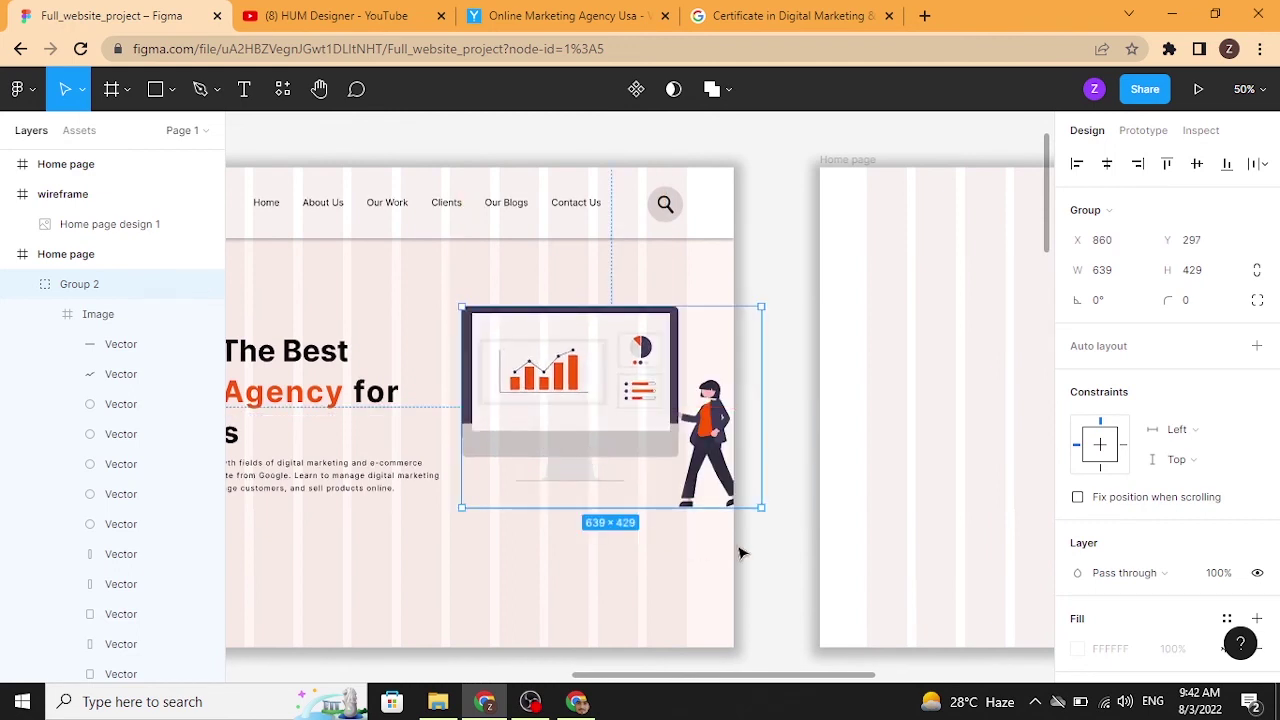
pyautogui.moveTo(763, 508); pyautogui.dragTo(736, 490)
pyautogui.moveTo(603, 432); pyautogui.dragTo(571, 430)
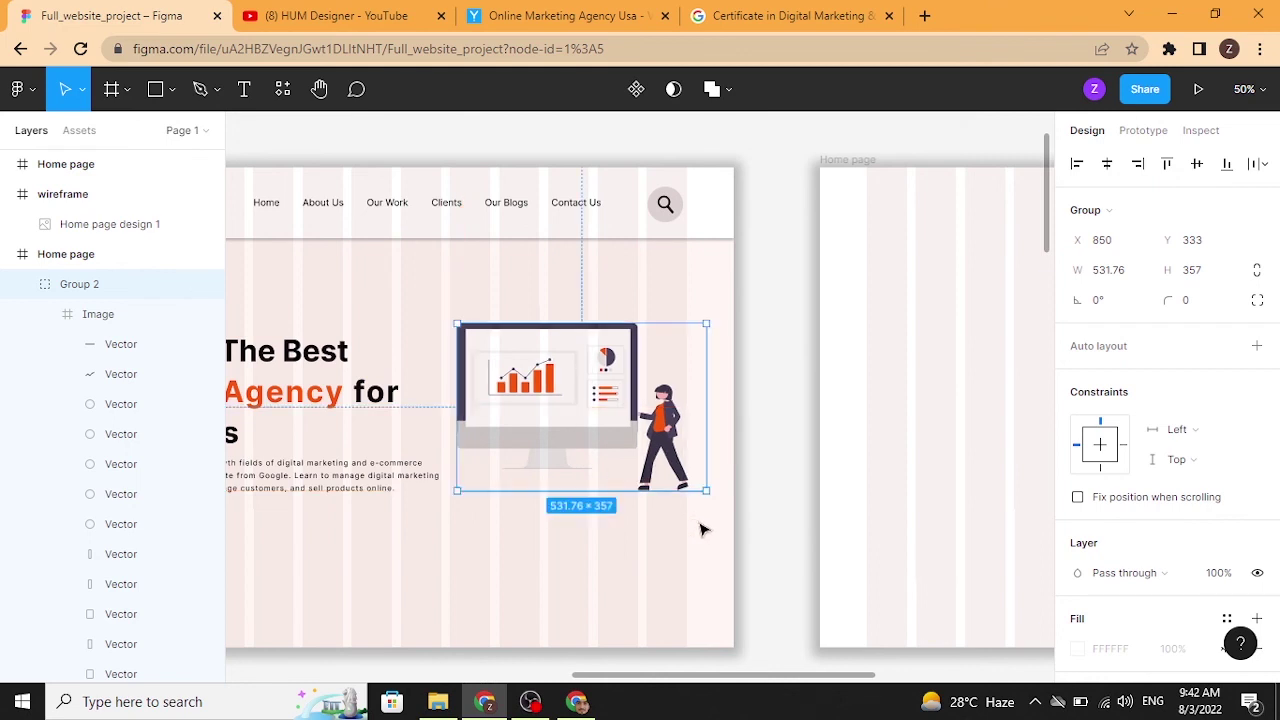
# Nudge the hero illustration left to X 840.
pyautogui.hotkey('shift', 'Left')
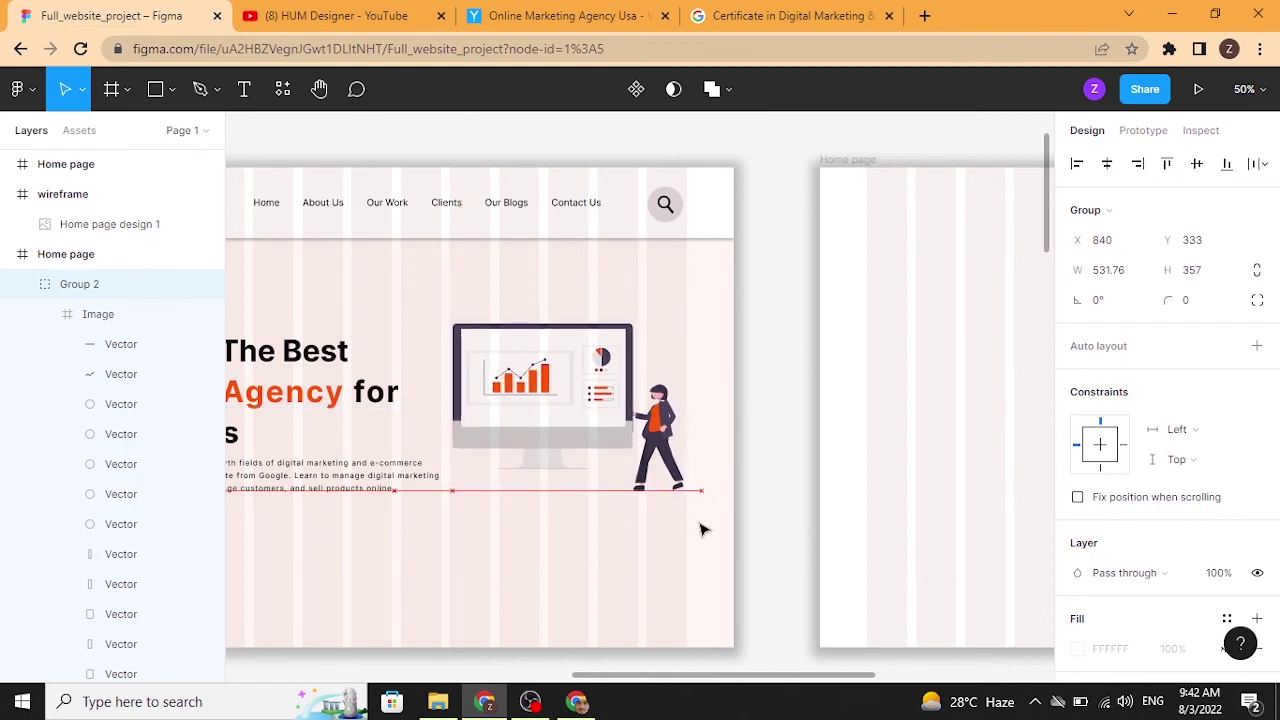
pyautogui.press('Left')
pyautogui.press('Left')
pyautogui.press('Left')
pyautogui.press('Left')
pyautogui.press('Left')
pyautogui.press('Left')
pyautogui.press('Left')
pyautogui.press('Left')
pyautogui.press('Left')
pyautogui.press('Left')
pyautogui.press('Left')
pyautogui.press('Down')
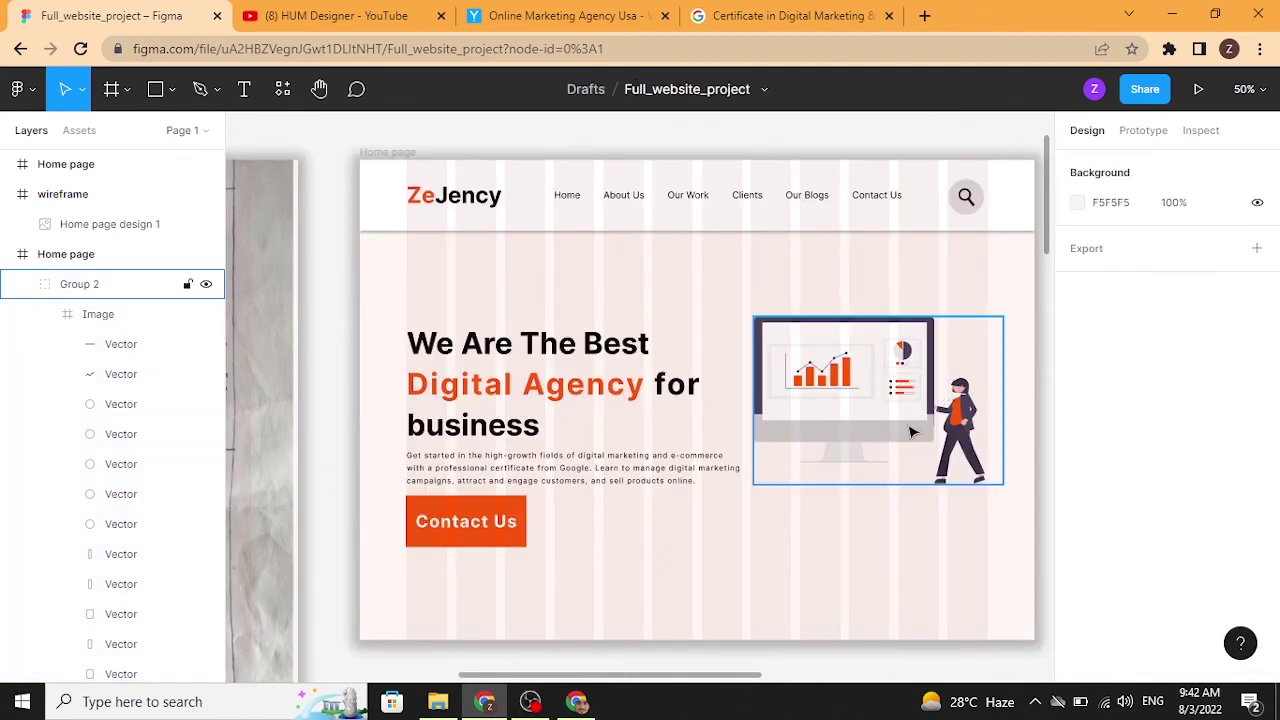
pyautogui.press('Escape')
# Move the social icon group from above the frames onto the hero's right edge at X 1400, Y 458.
pyautogui.hscroll(5, 617, 437)
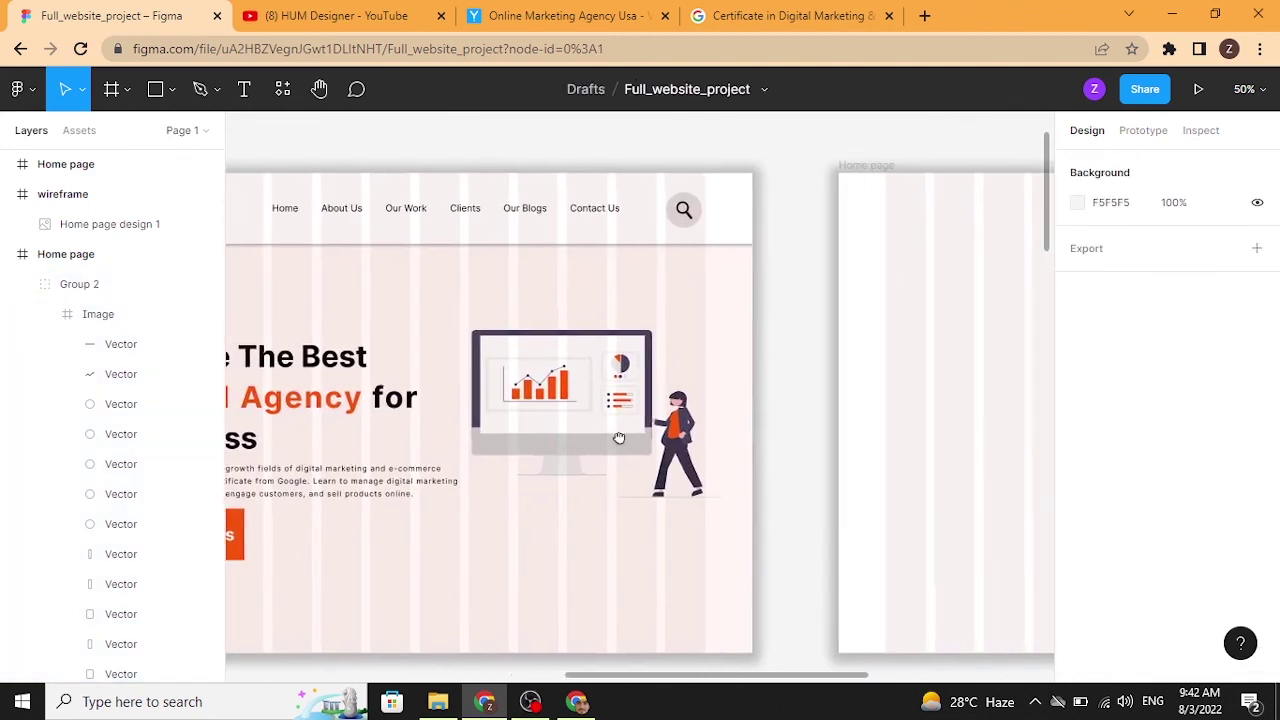
pyautogui.hscroll(5, 735, 428)
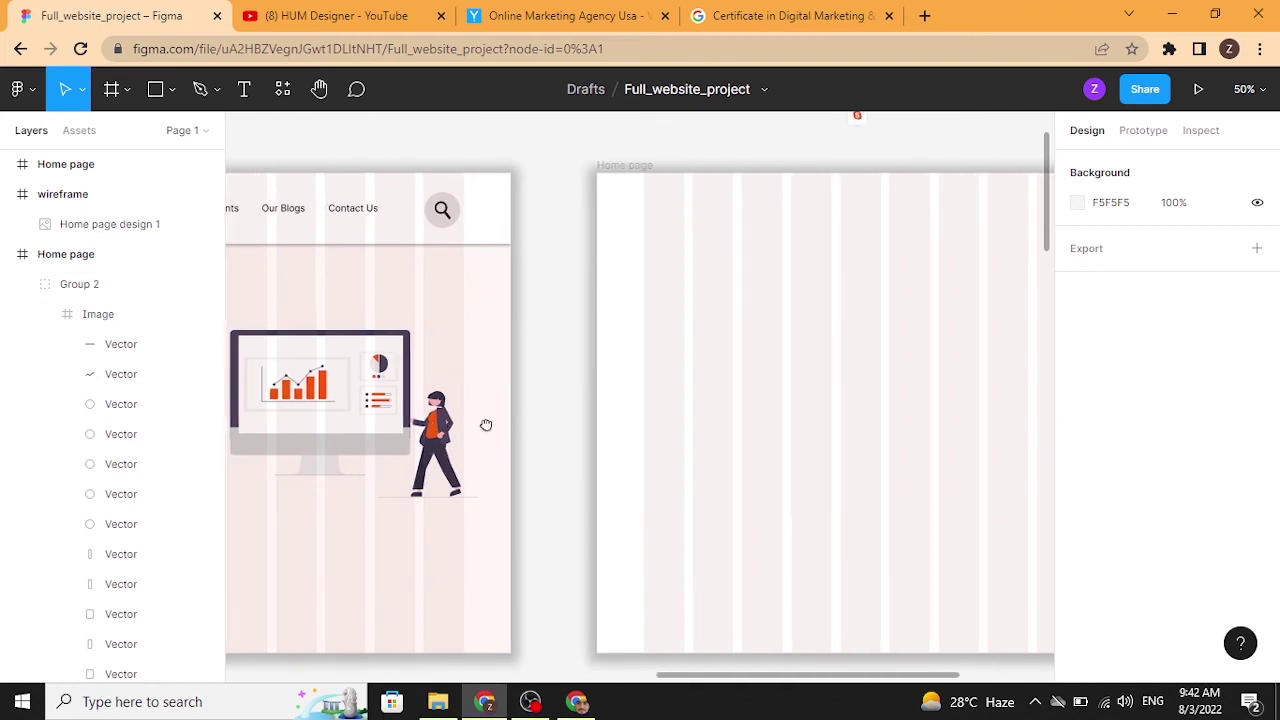
pyautogui.scroll(4, 486, 426)
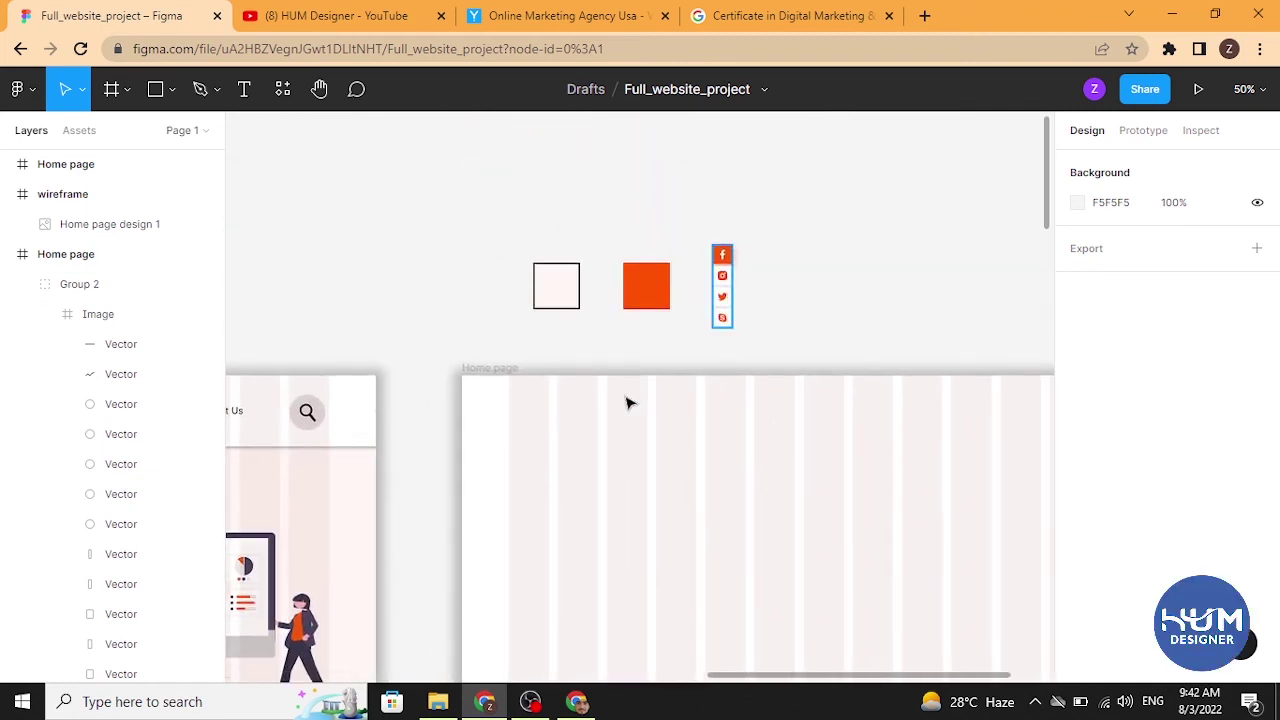
pyautogui.moveTo(722, 290); pyautogui.dragTo(375, 640)
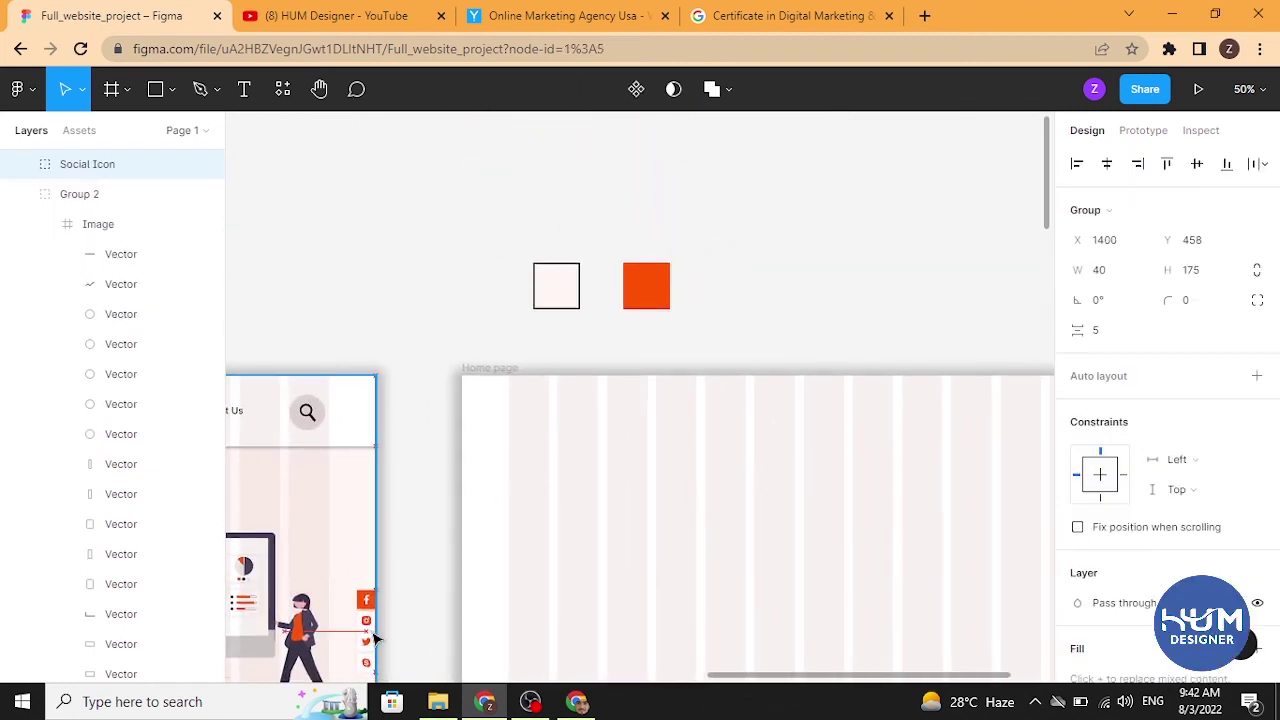
# Fine-tune the social icon group's position to X 1396, Y 436, slightly inside the hero's right edge.
pyautogui.scroll(-5, 517, 543)
pyautogui.hscroll(-3, 517, 543)
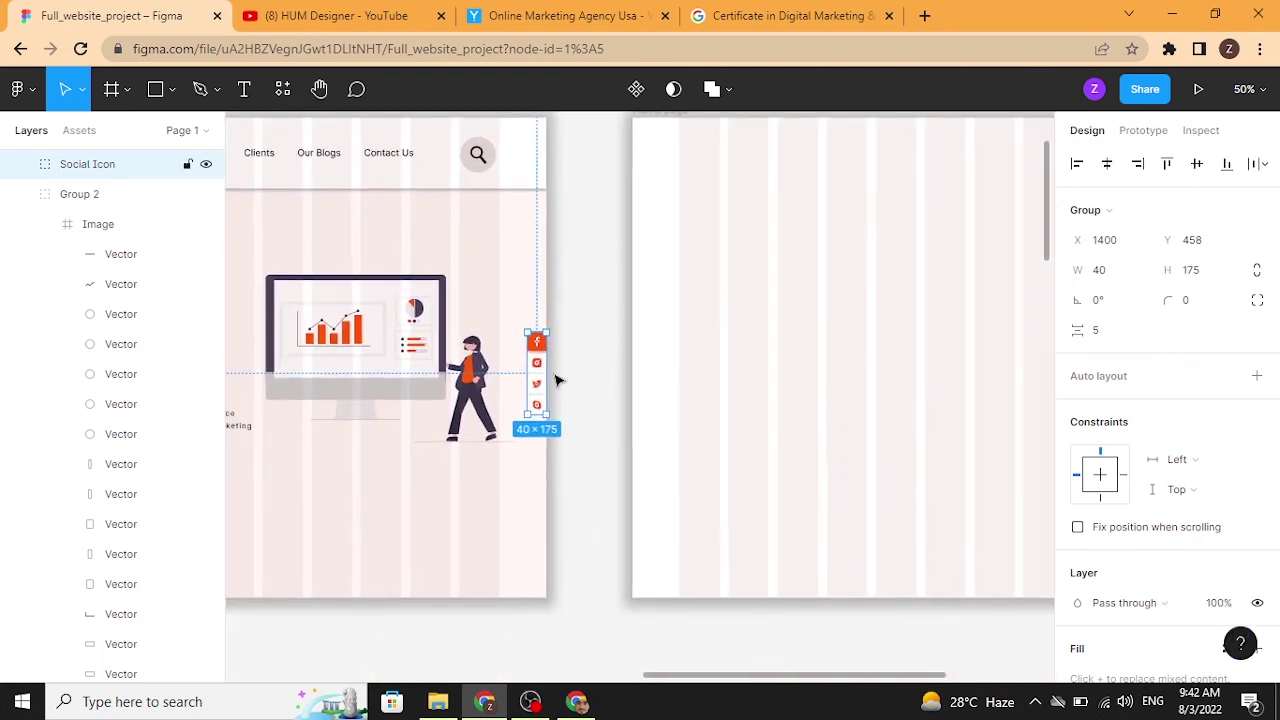
pyautogui.press('Up')
pyautogui.press('Up')
pyautogui.press('Up')
pyautogui.press('Up')
pyautogui.press('Up')
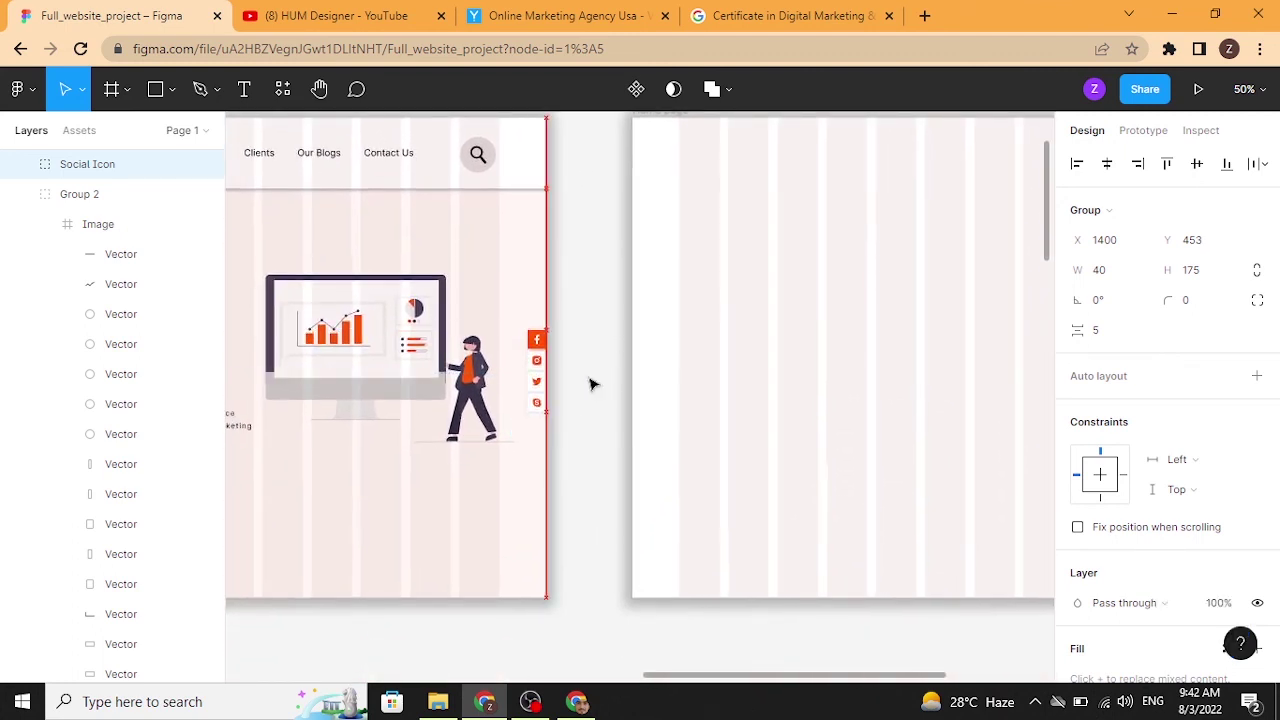
pyautogui.press('Up')
pyautogui.press('Up')
pyautogui.press('Up')
pyautogui.press('Up')
pyautogui.press('Up')
pyautogui.press('Up')
pyautogui.press('Up')
pyautogui.press('Up')
pyautogui.press('Up')
pyautogui.press('Up')
pyautogui.press('Up')
pyautogui.press('Up')
pyautogui.press('Up')
pyautogui.press('Up')
pyautogui.press('Up')
pyautogui.press('Up')
pyautogui.press('Up')
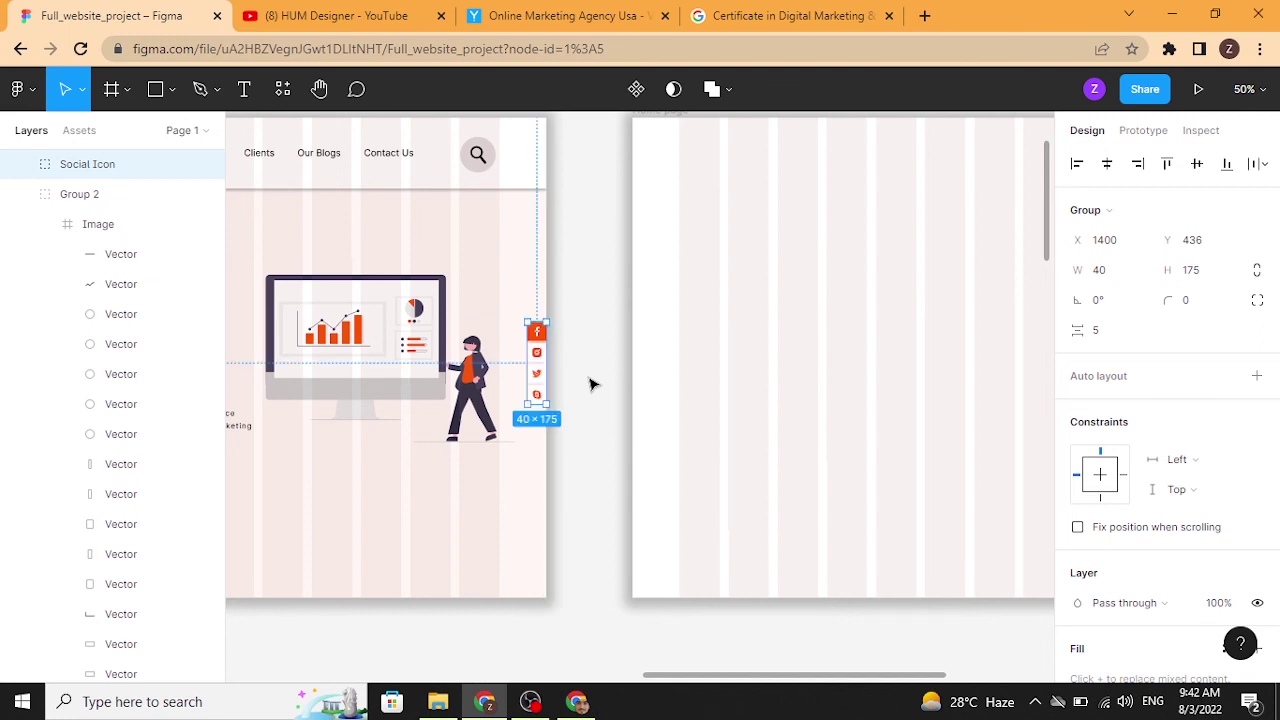
pyautogui.press('Left')
pyautogui.press('Left')
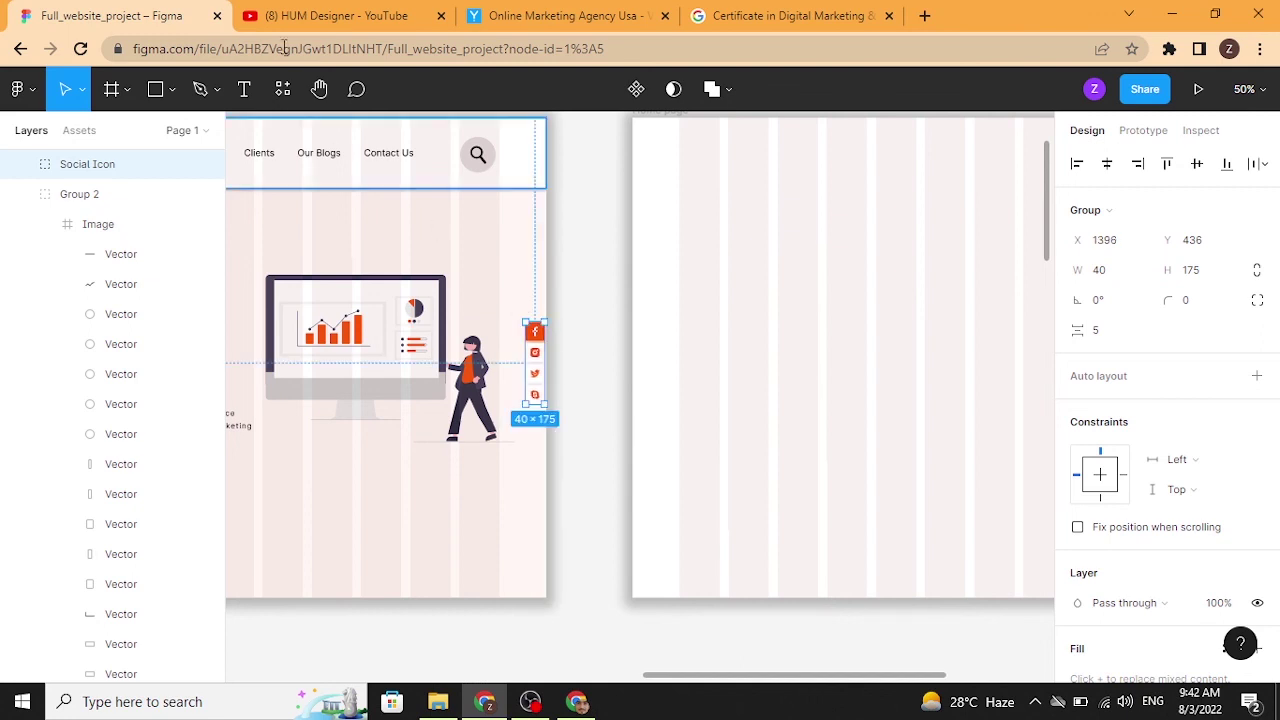
pyautogui.click(310, 15)
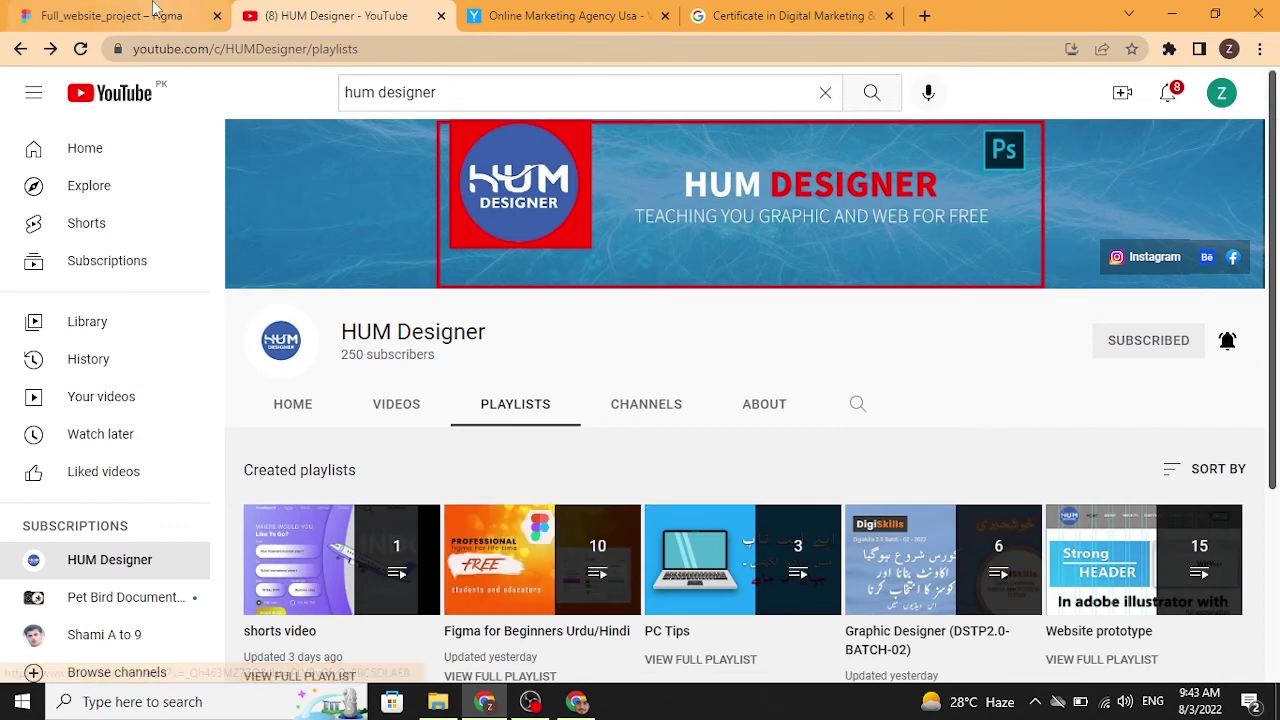
pyautogui.click(110, 15)
# Shift the "Contact Us" label and its orange rectangle together down about 4 px, below the paragraph.
pyautogui.click(583, 497)
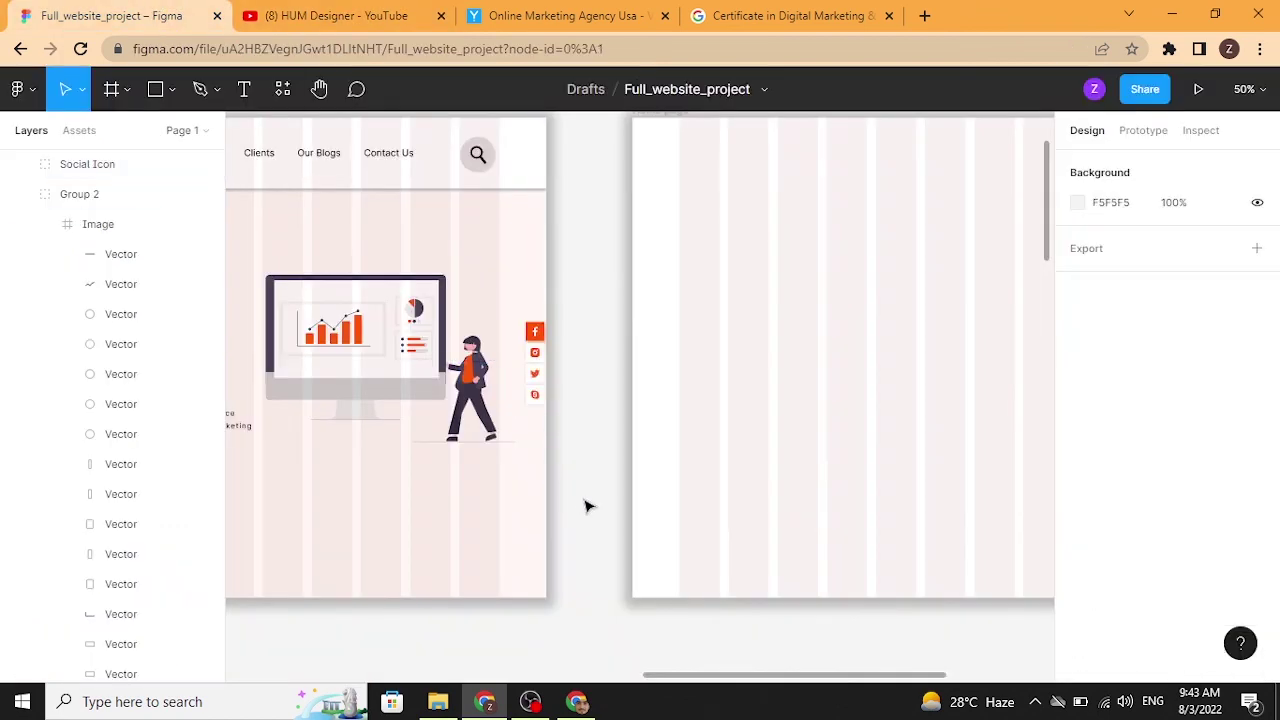
pyautogui.moveTo(586, 506); pyautogui.dragTo(909, 474)
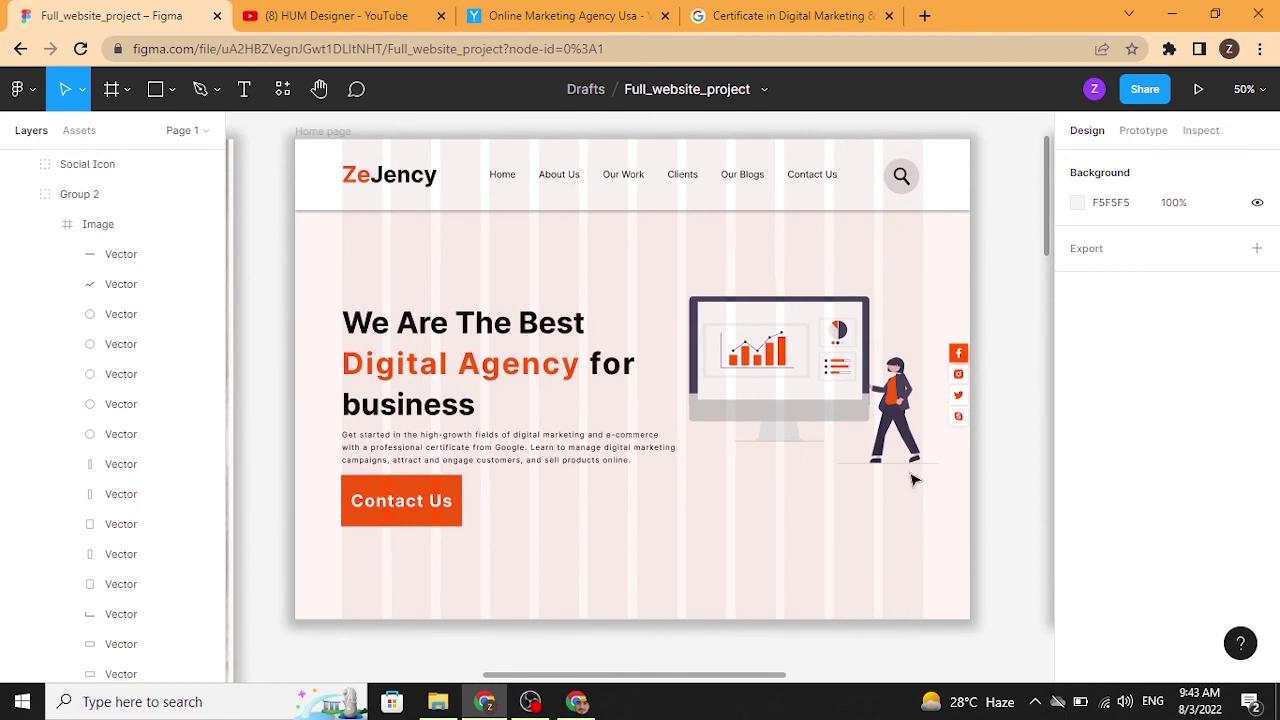
pyautogui.click(415, 520)
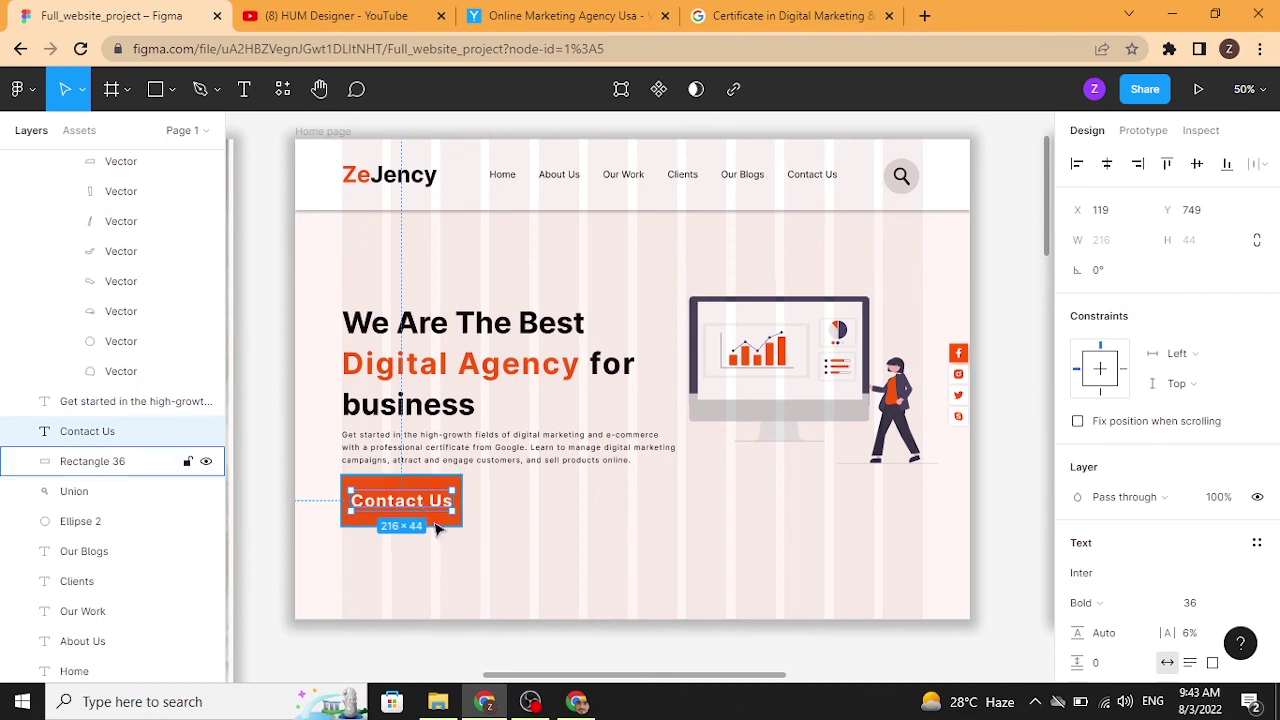
pyautogui.keyDown('shift'); pyautogui.click(437, 522); pyautogui.keyUp('shift')
pyautogui.moveTo(438, 522); pyautogui.dragTo(438, 524)
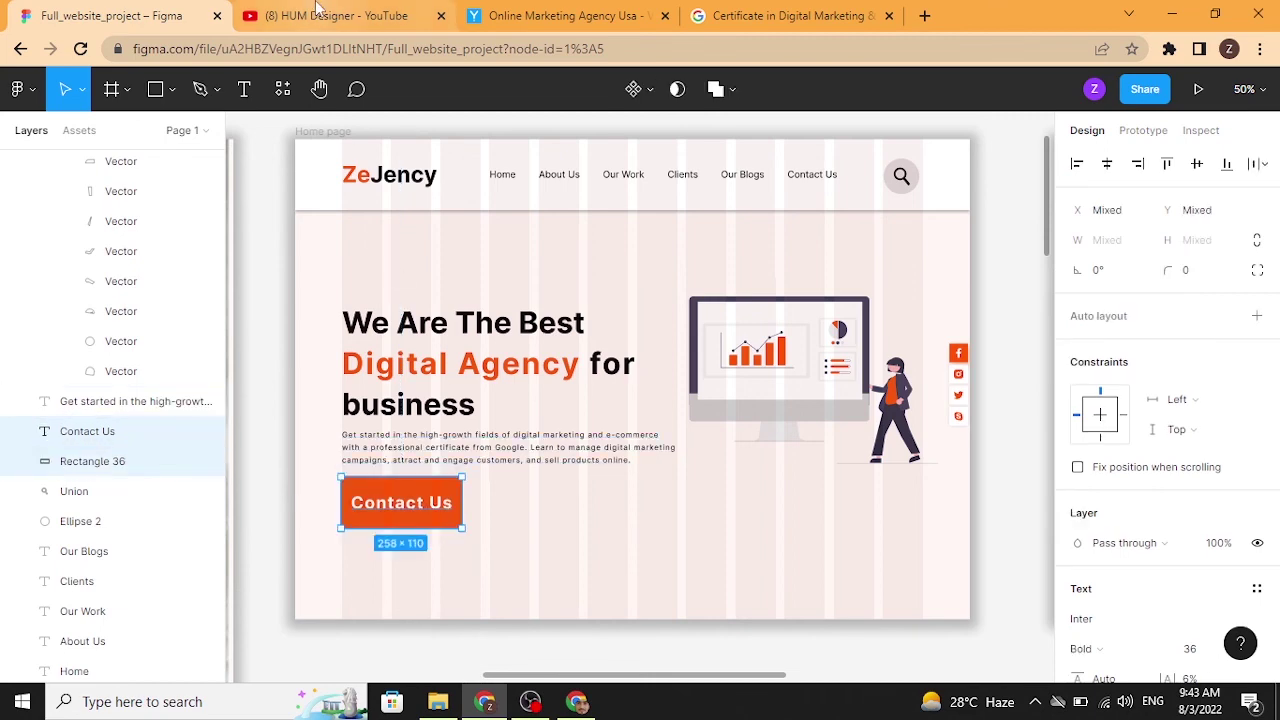
# Switch to YouTube and look through the HUM Designer channel's uploaded videos.
pyautogui.click(320, 14)
pyautogui.click(387, 406)
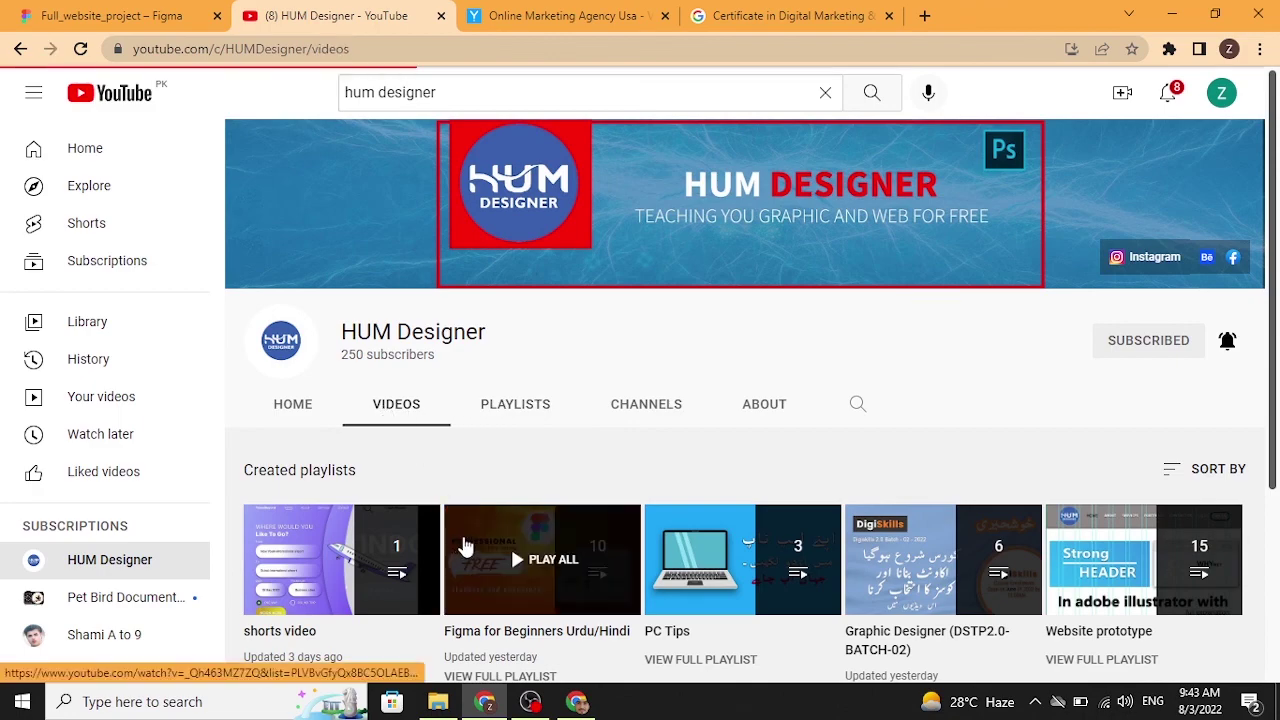
pyautogui.scroll(-2, 432, 540)
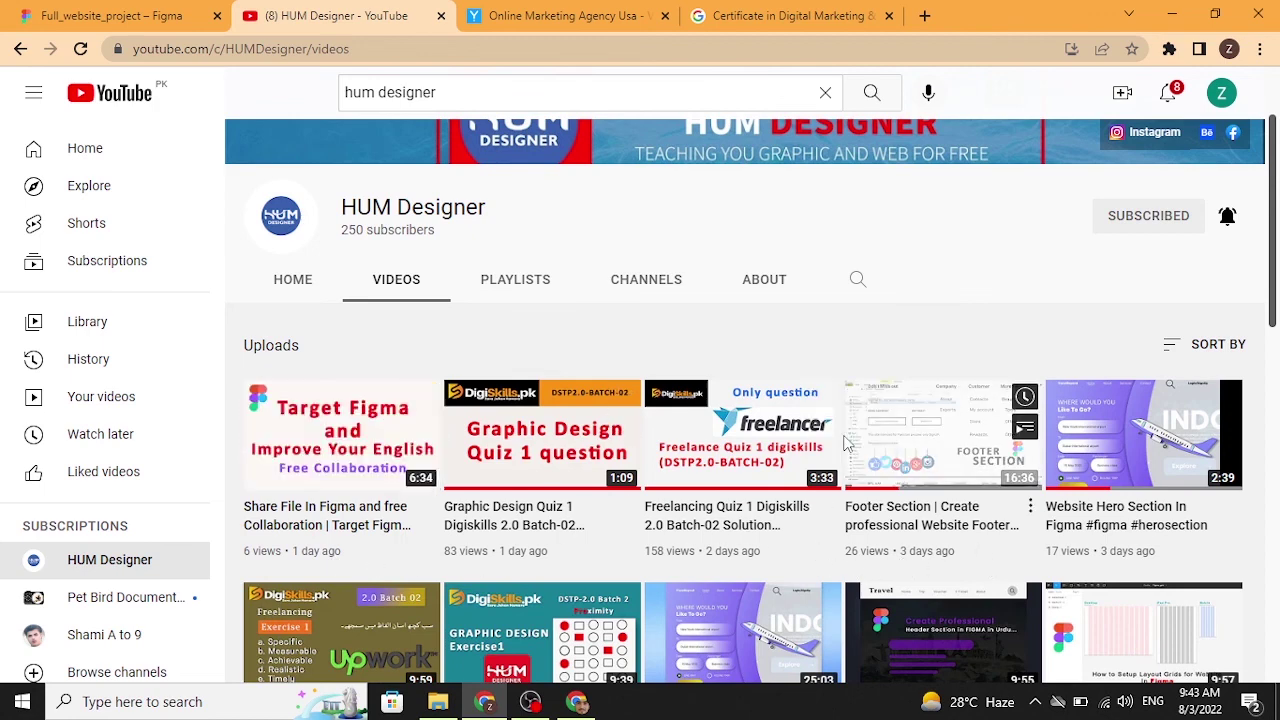
pyautogui.scroll(1, 447, 347)
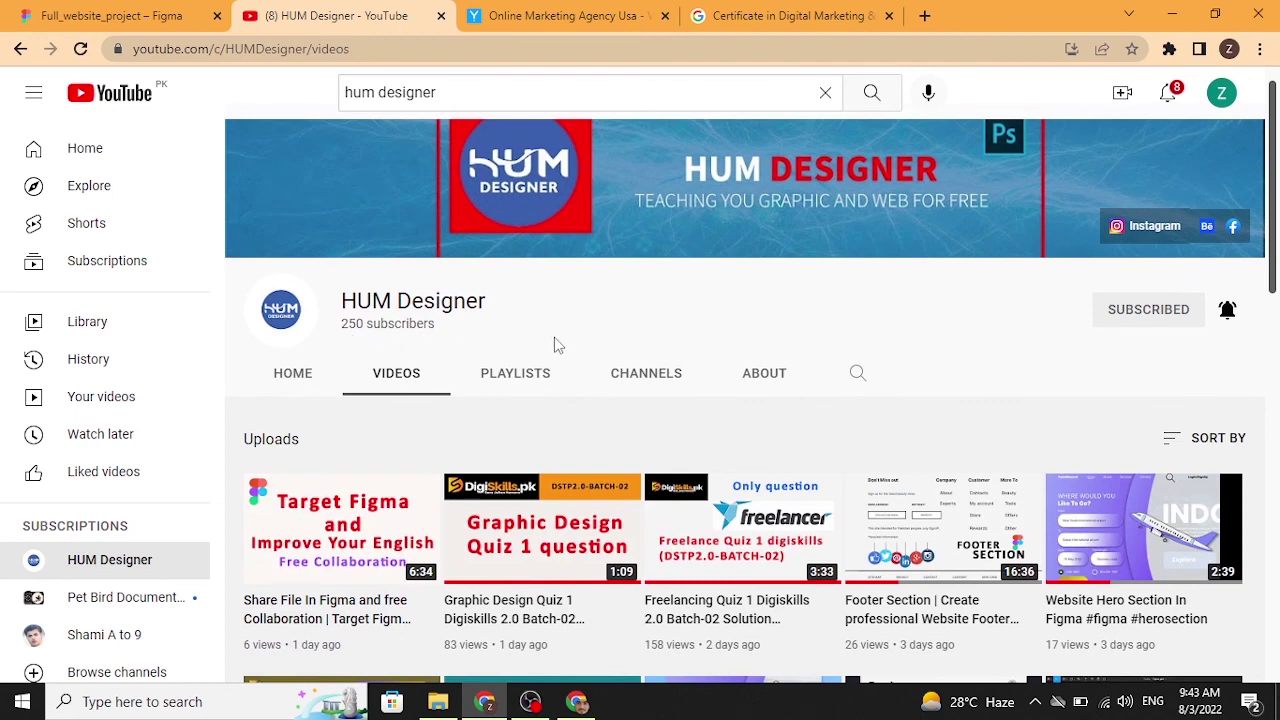
pyautogui.scroll(-5, 556, 350)
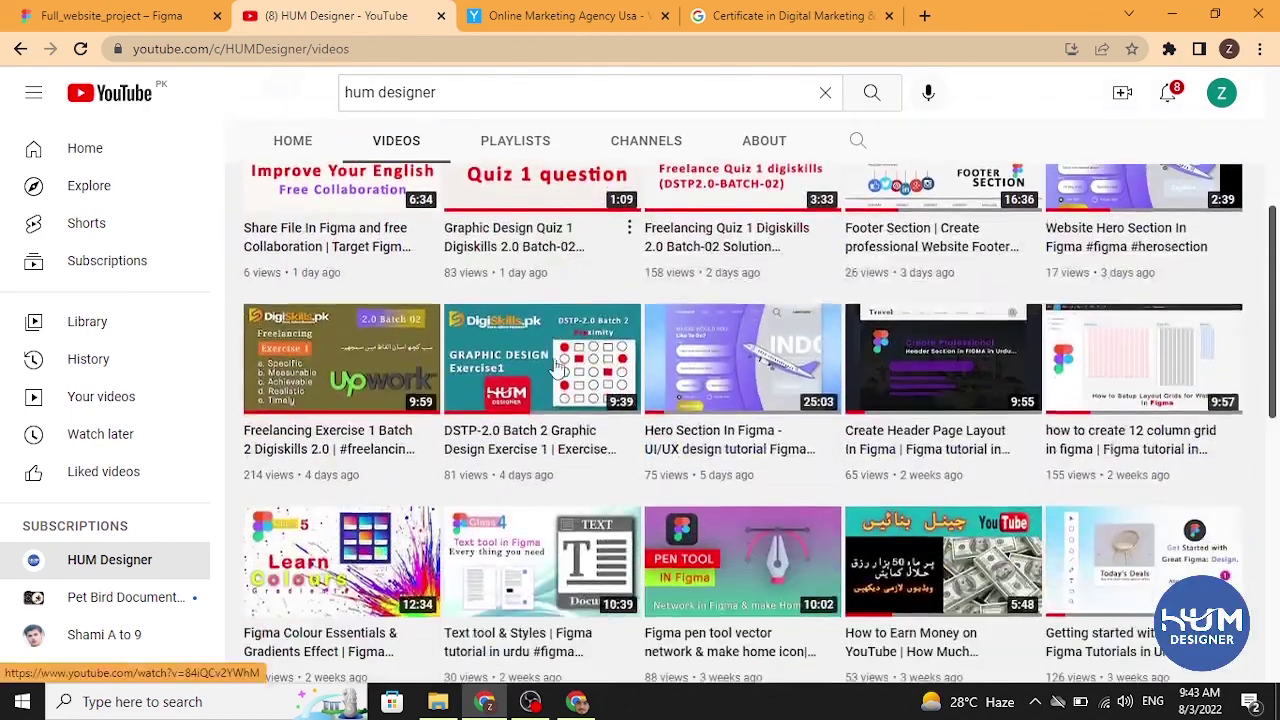
pyautogui.scroll(2, 556, 368)
pyautogui.scroll(3, 556, 368)
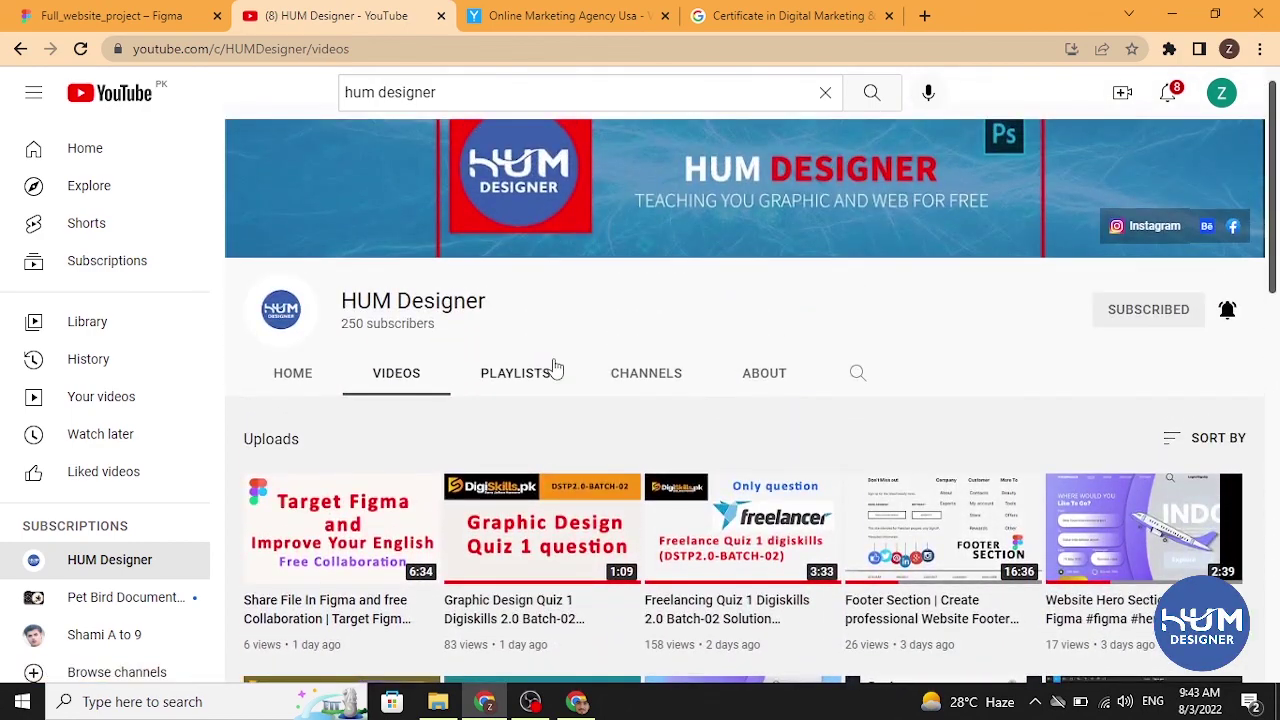